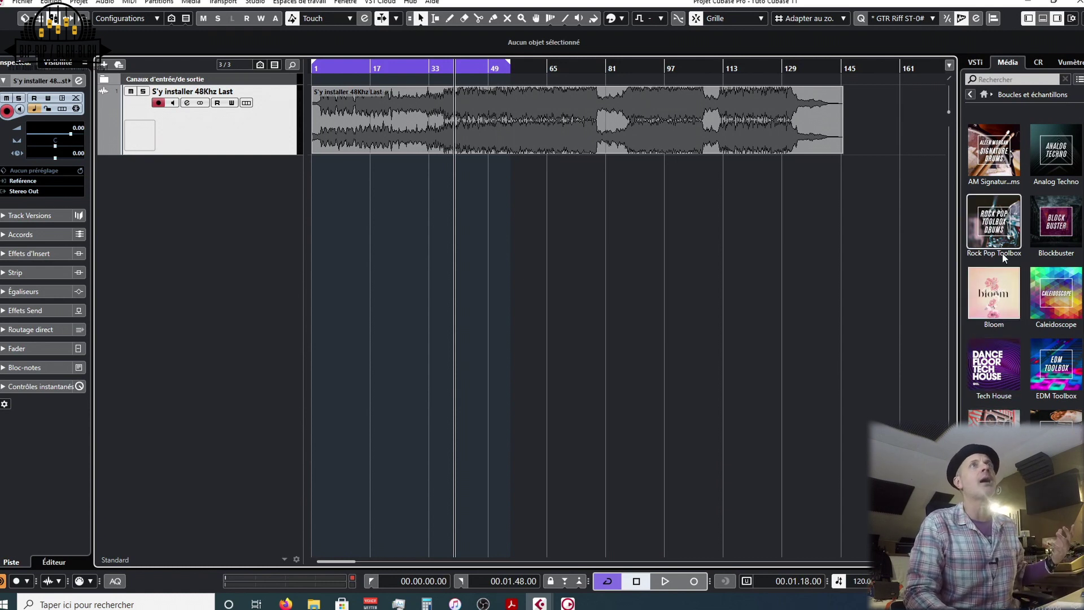
Open the Bloom sample library and audition several of its Adlibs, In The End and Good Enough vocal samples
click(1000, 289)
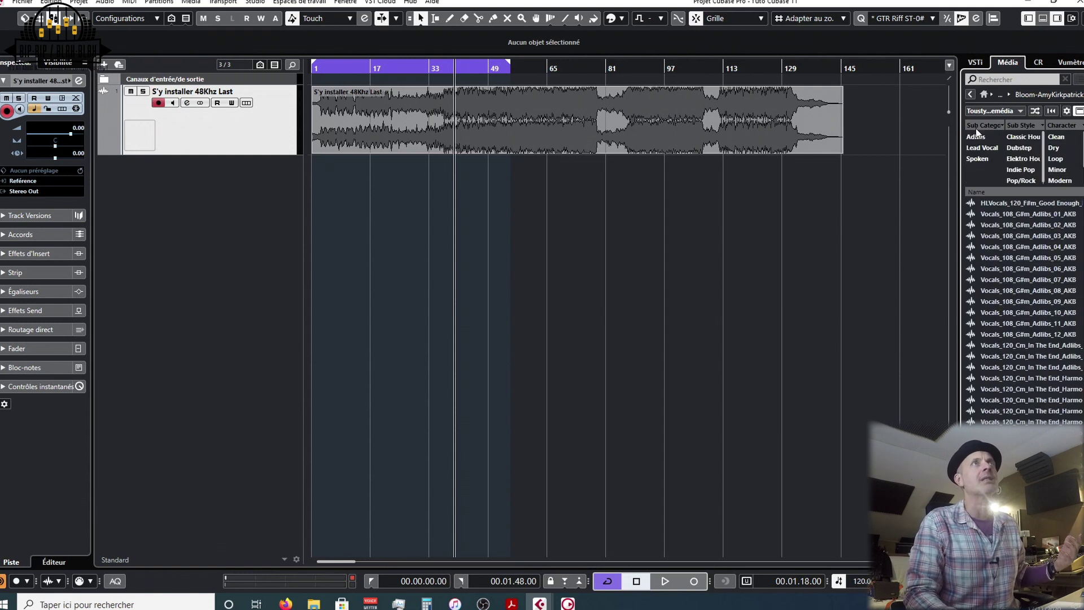
click(972, 94)
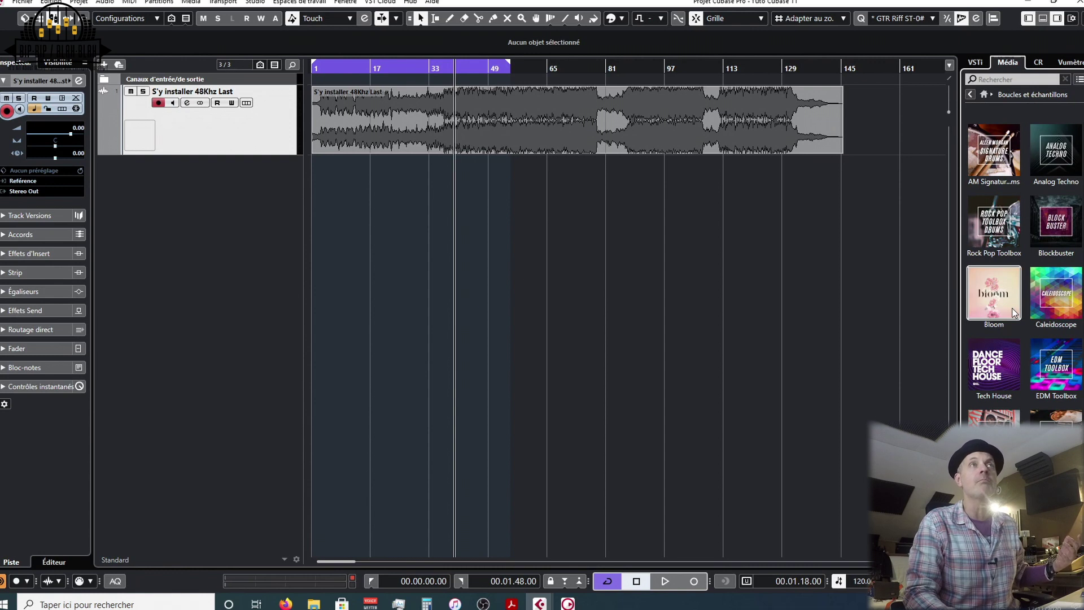
click(1013, 314)
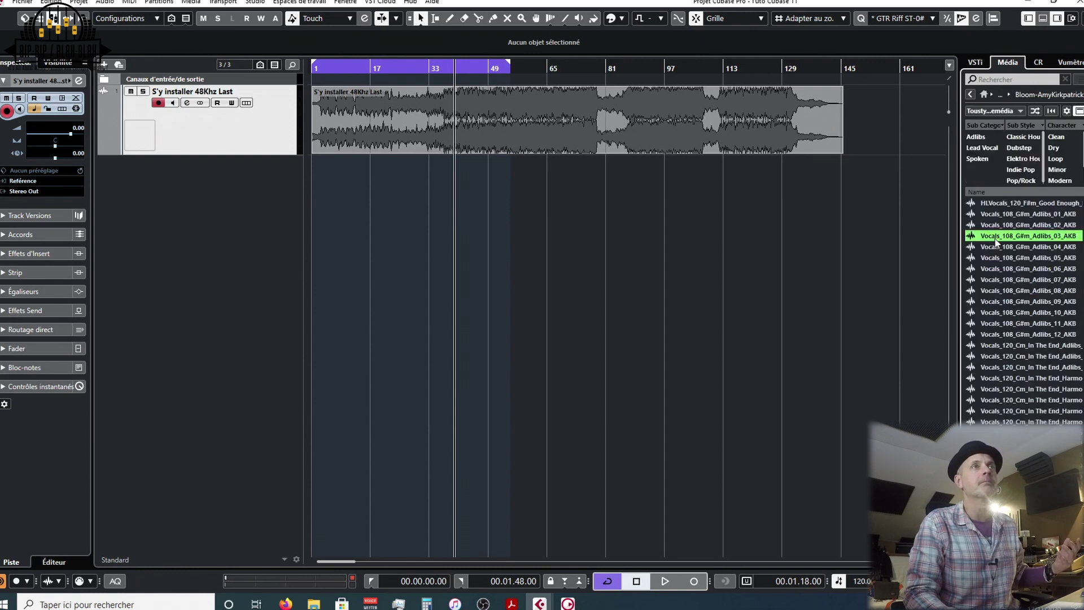
click(995, 333)
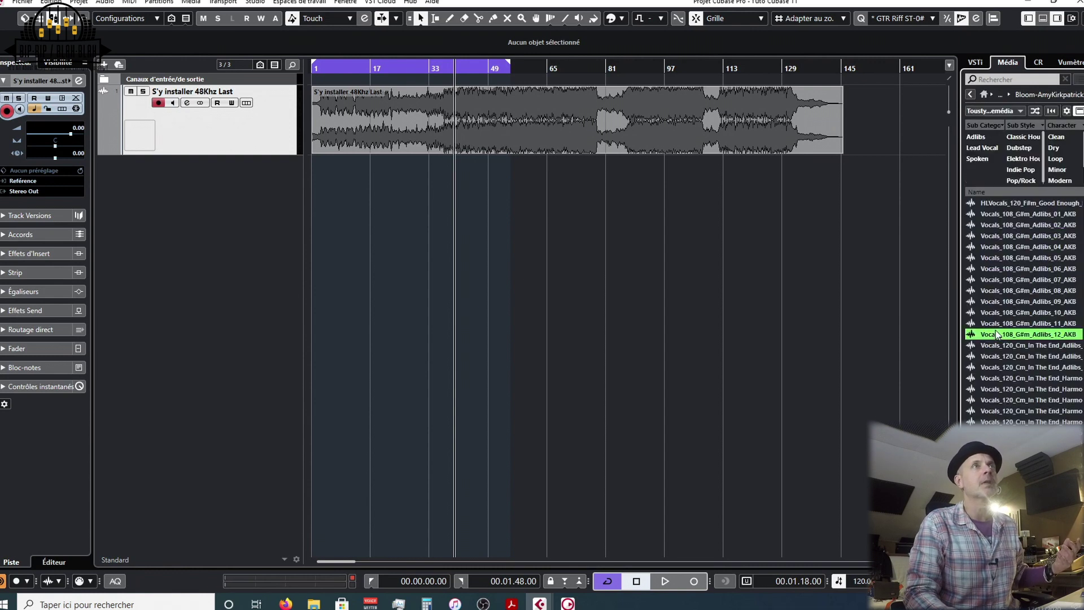
click(997, 423)
scroll(999, 423, down, 4)
click(1003, 423)
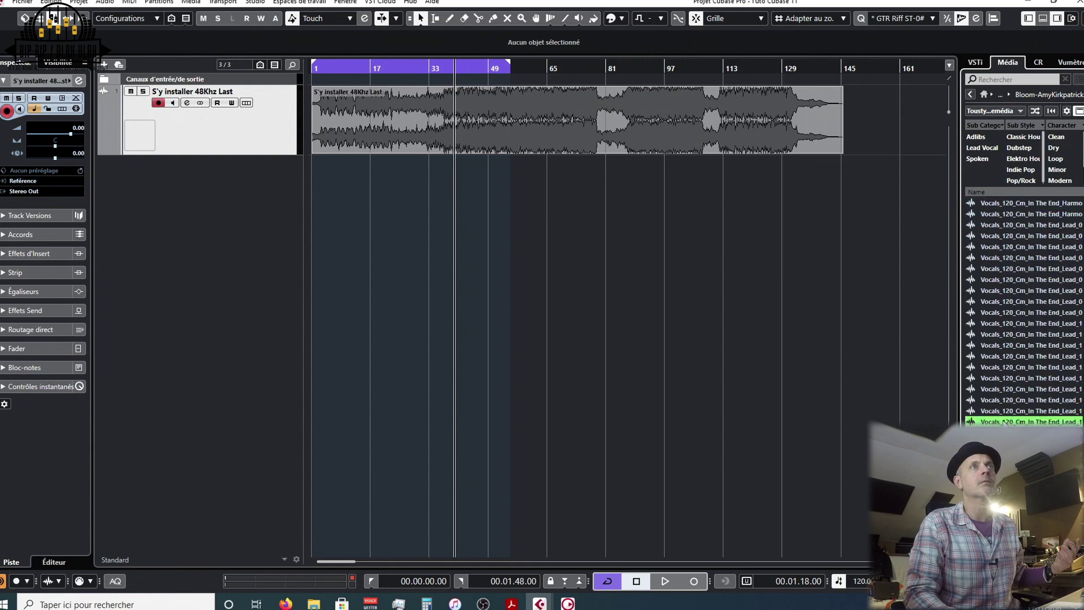
scroll(1004, 423, down, 7)
click(1003, 423)
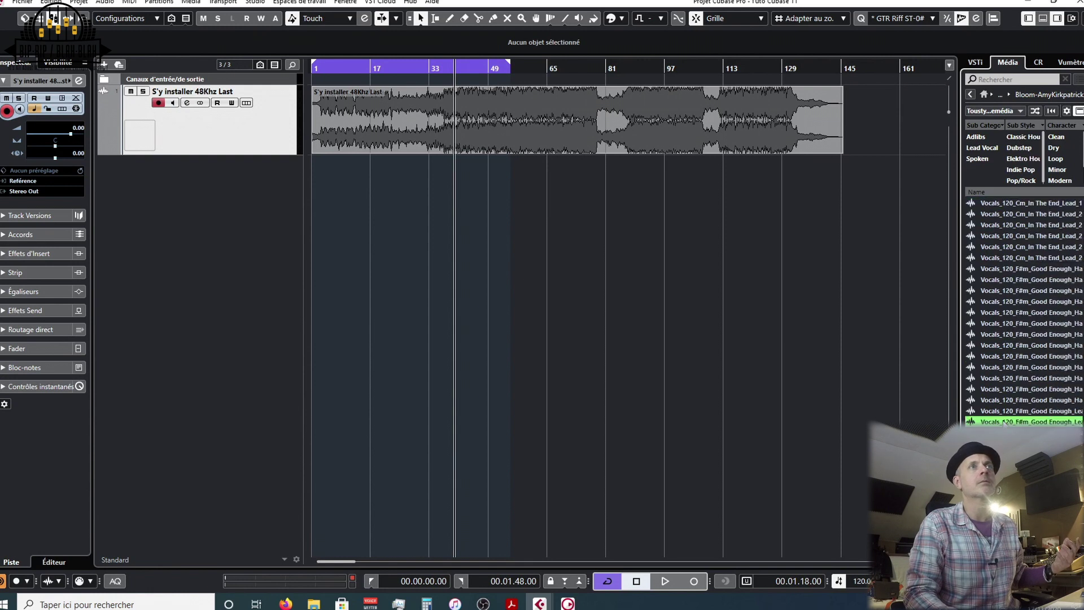
scroll(1004, 424, down, 5)
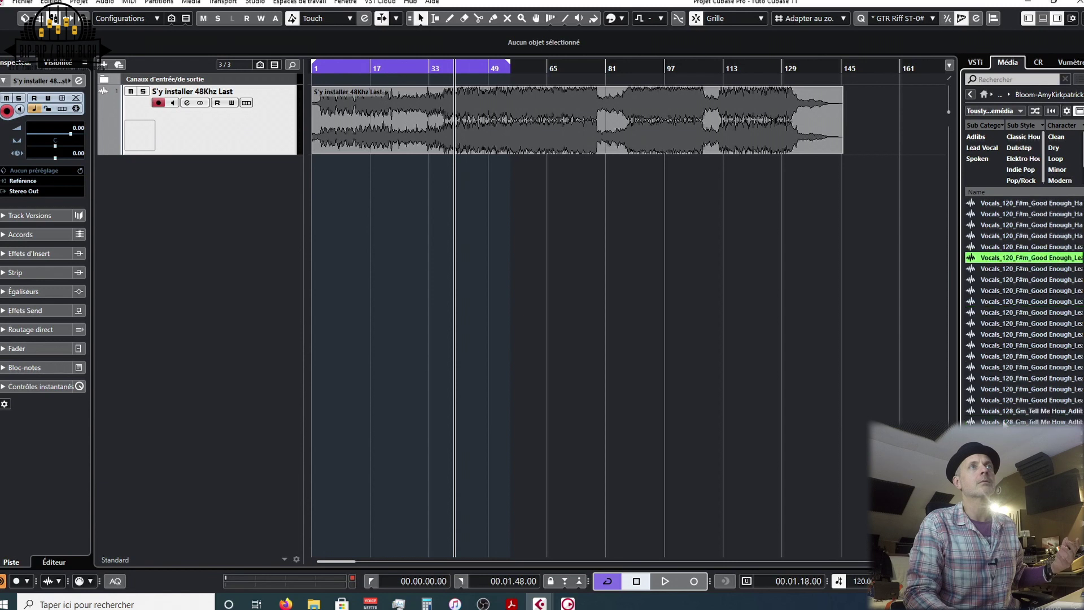
click(970, 96)
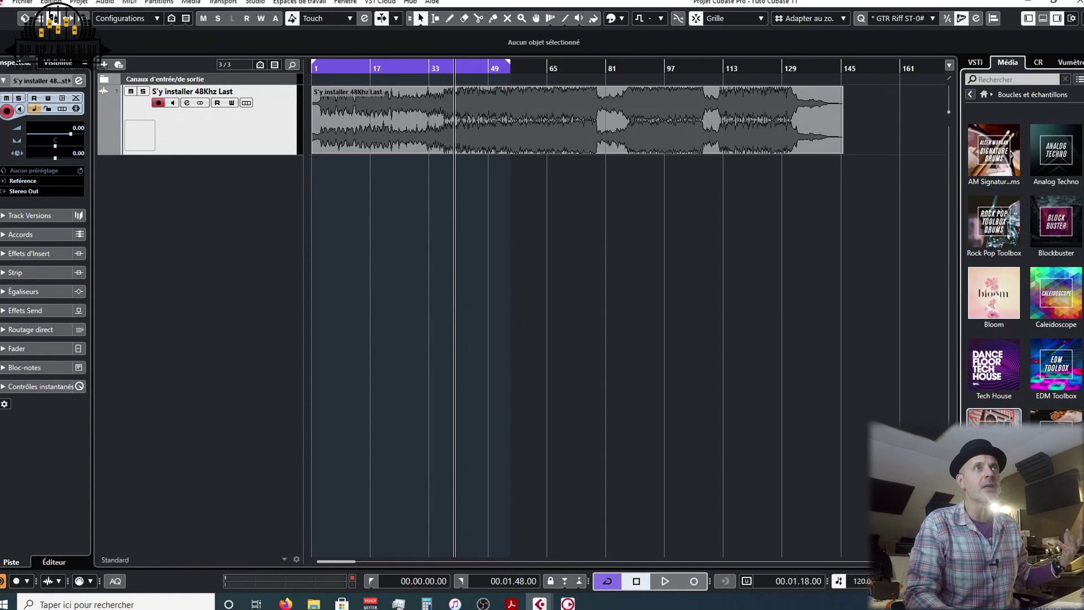
Open the Hard Knocks library and audition Afro Beats guitar and drum loops, a 90s Rhodes FX loop and Hip Hop drum loops
click(994, 418)
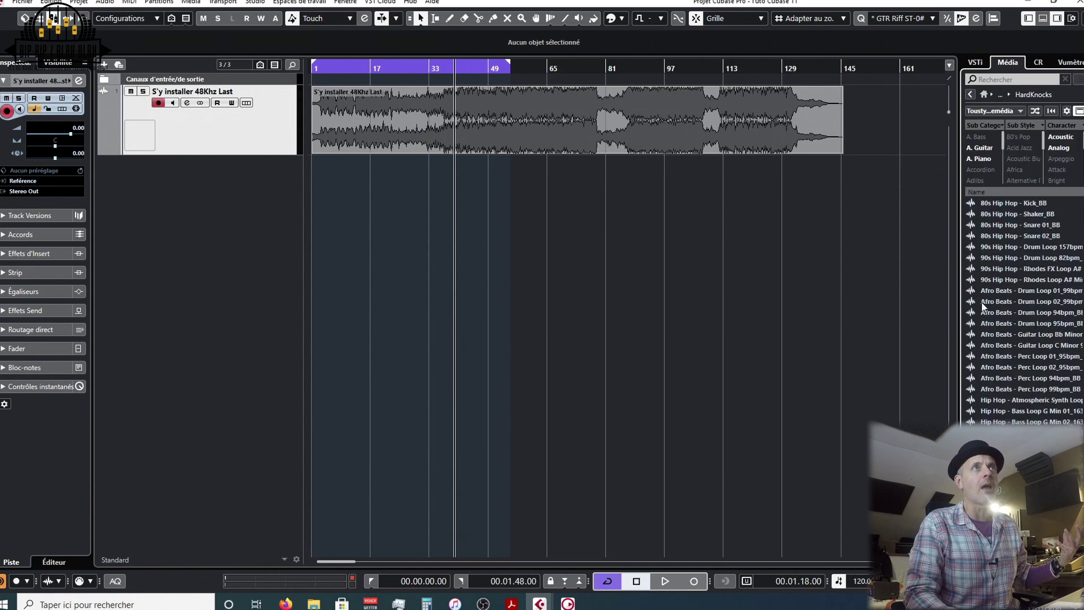
click(994, 343)
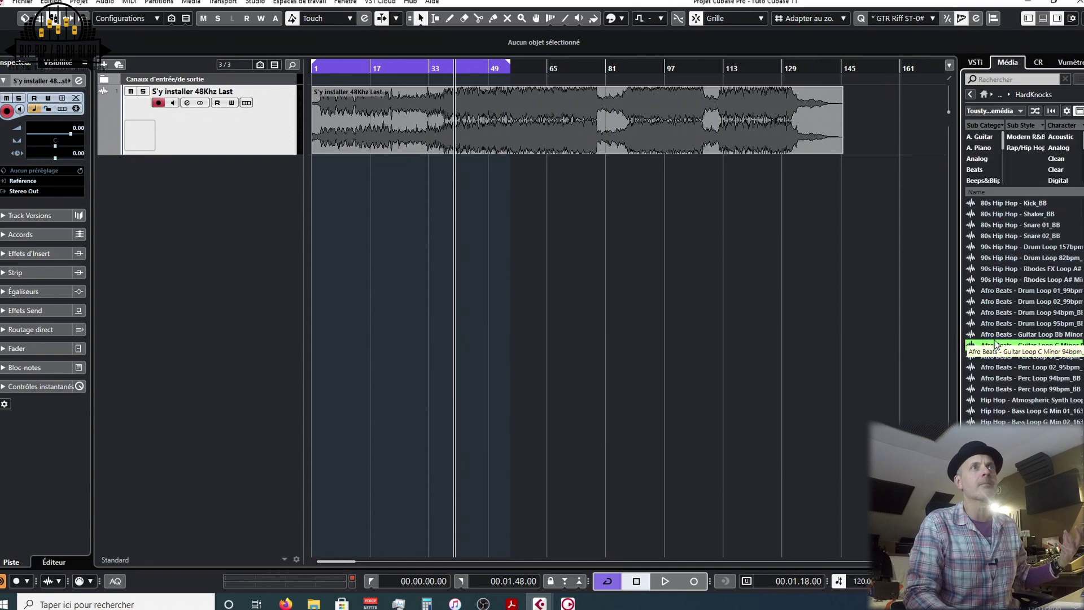
click(998, 288)
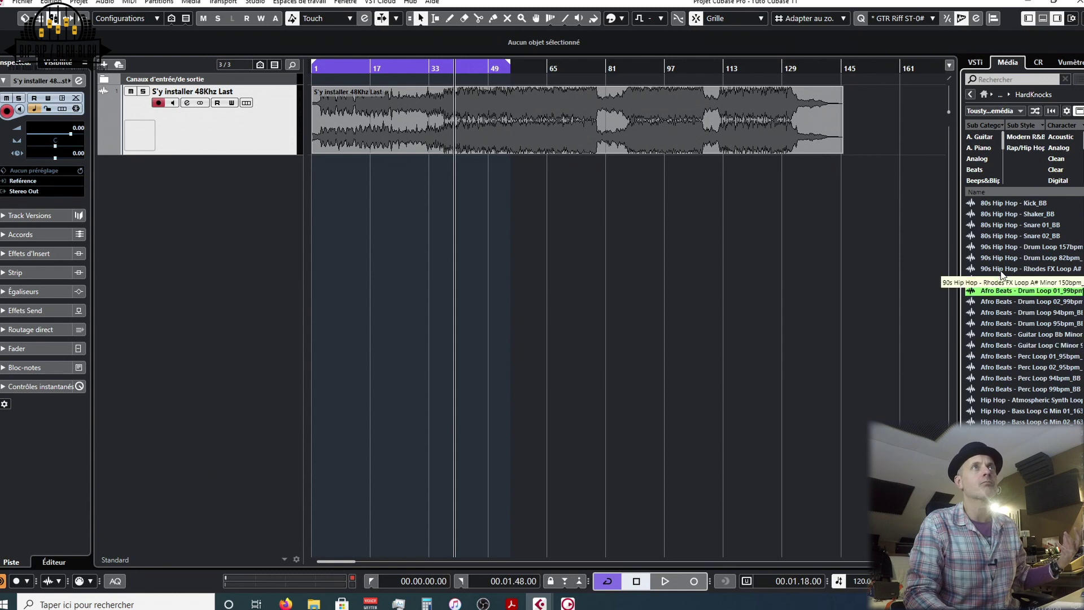
click(1001, 270)
click(1010, 454)
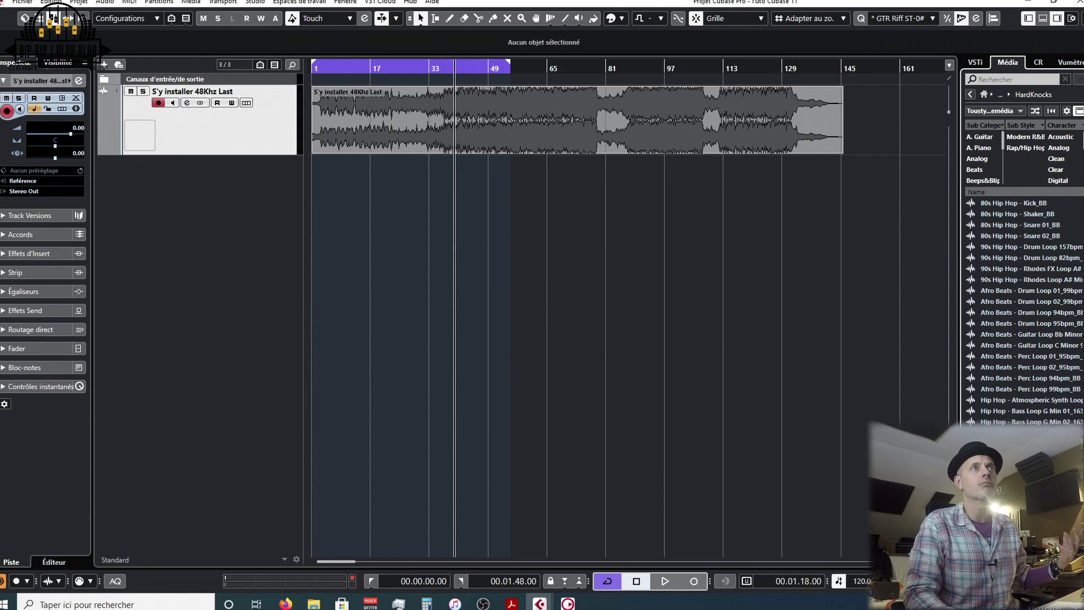
scroll(1025, 310, down, 2)
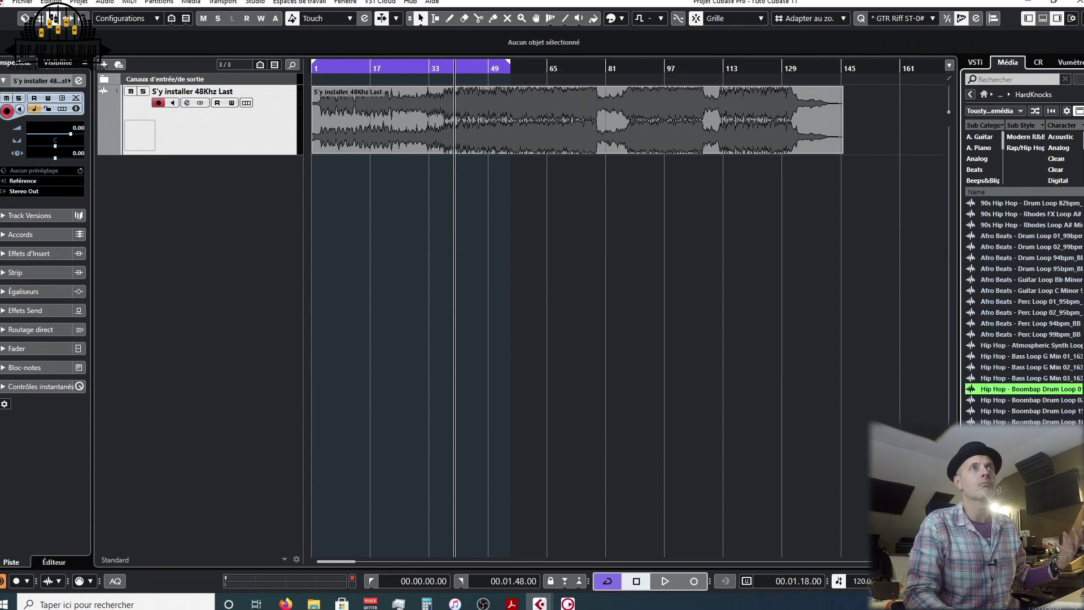
click(1010, 410)
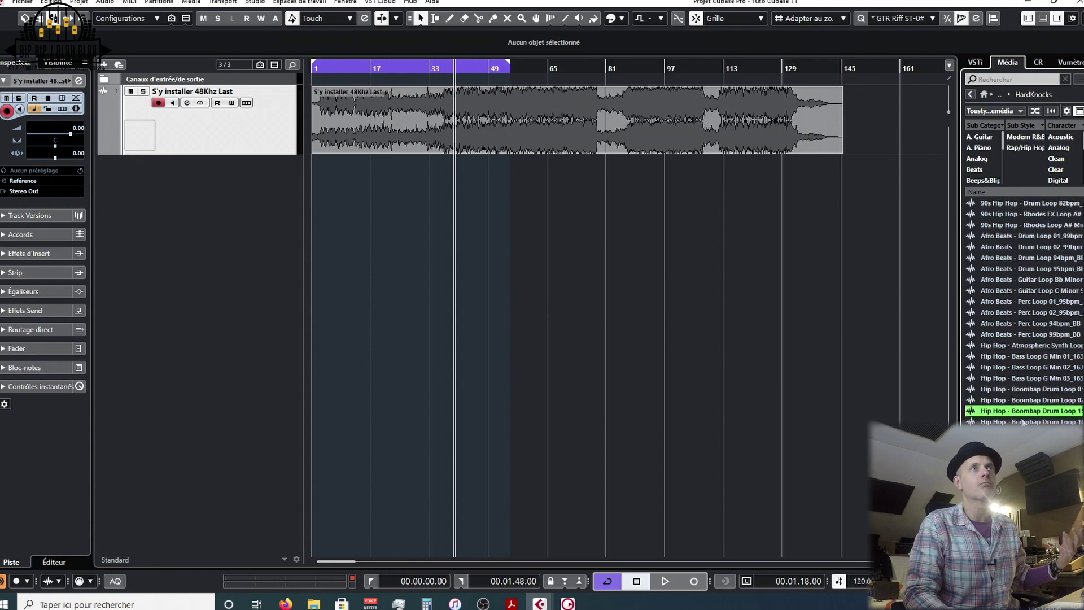
scroll(1010, 409, down, 6)
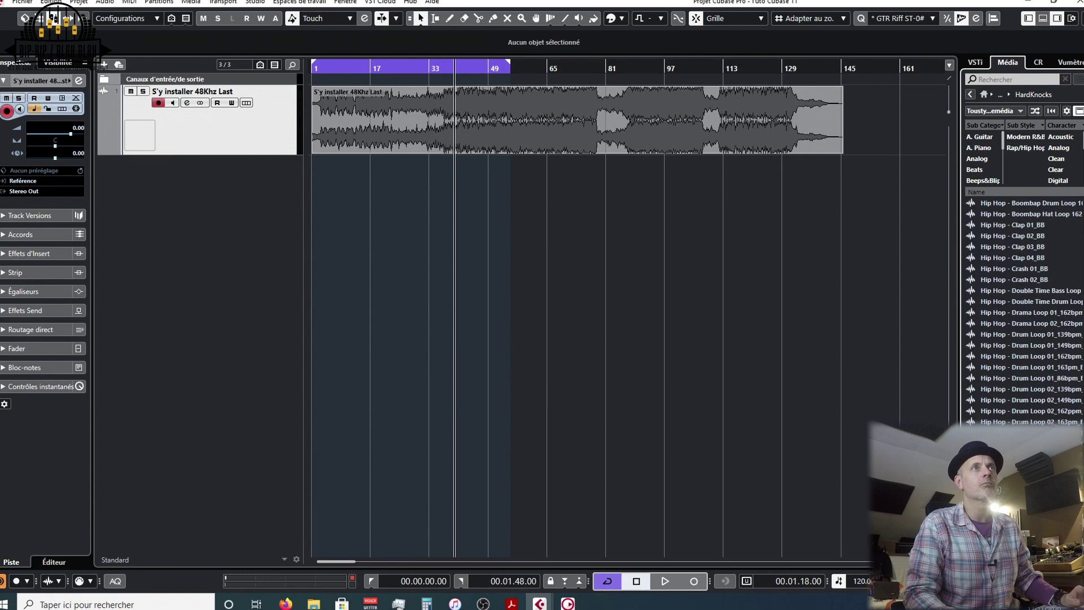
click(1017, 384)
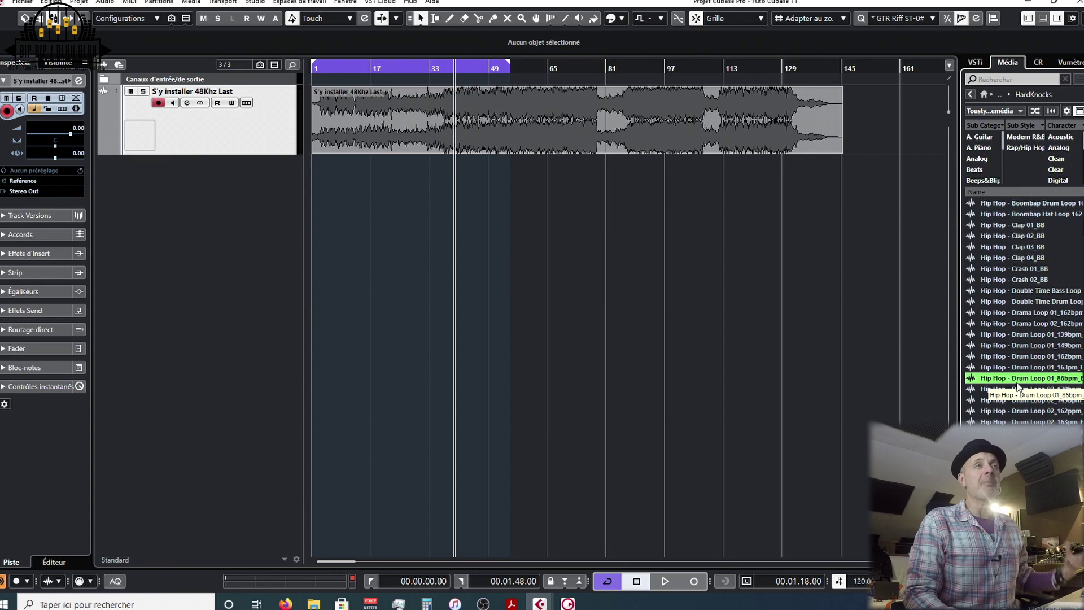
click(971, 96)
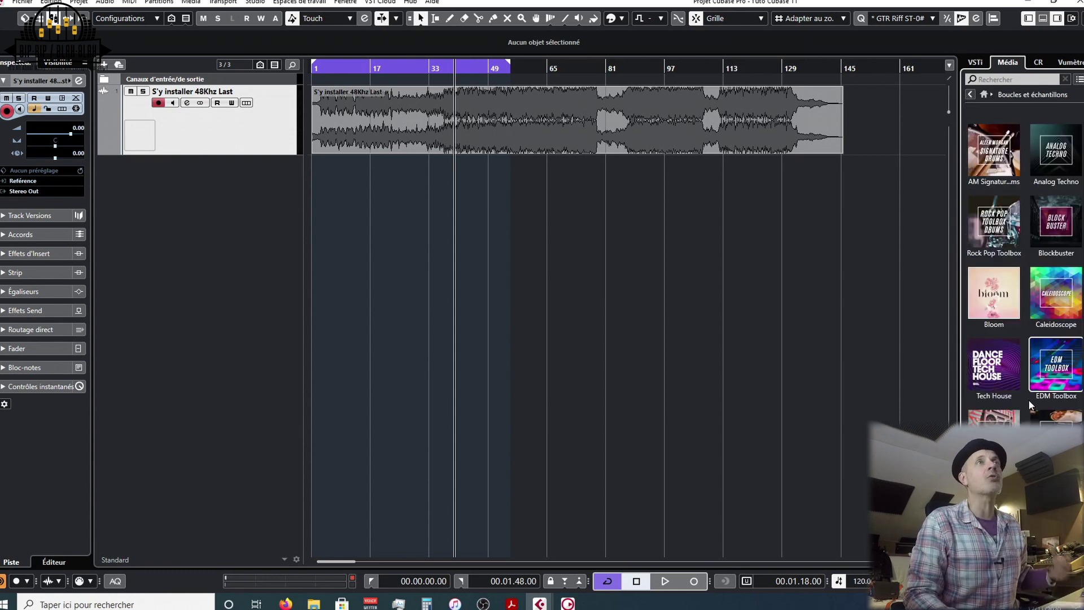
Open the Mystic Spaces library and audition several of its Experimental black drum samples
scroll(1047, 316, down, 6)
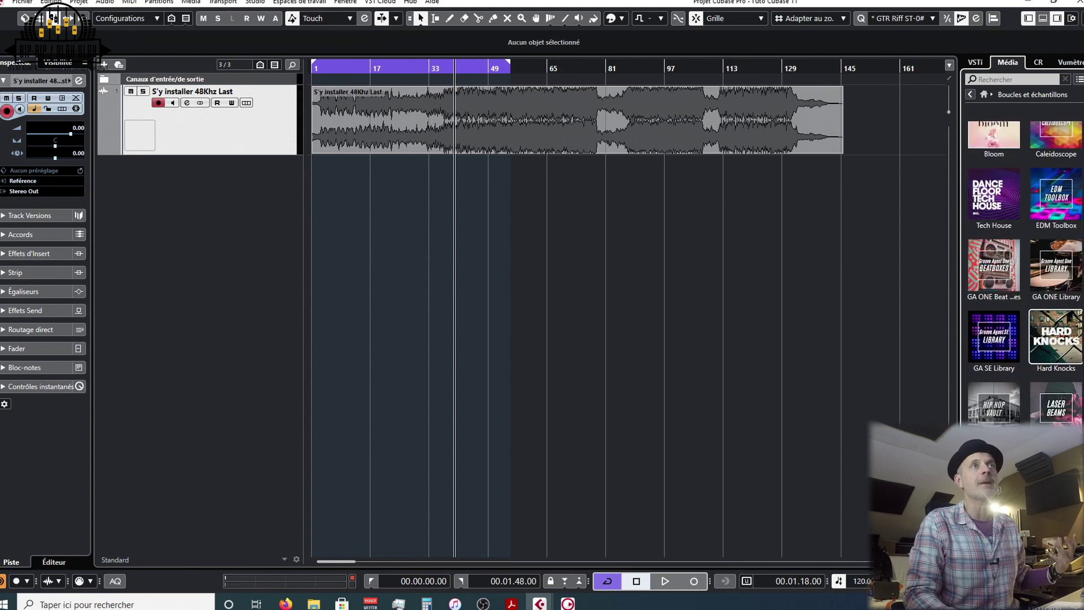
click(1047, 316)
click(1010, 315)
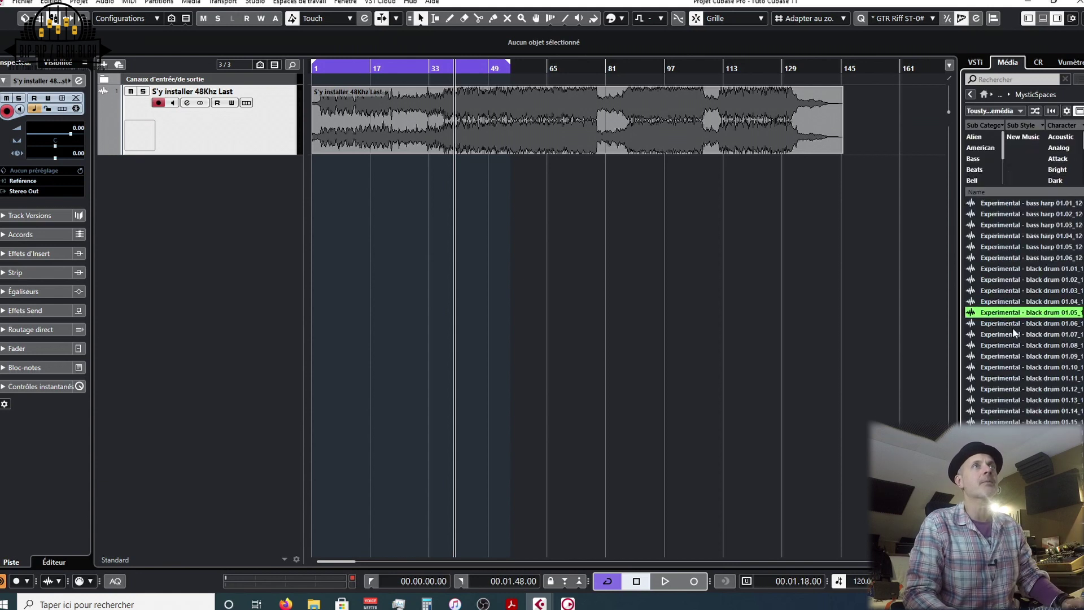
click(1010, 366)
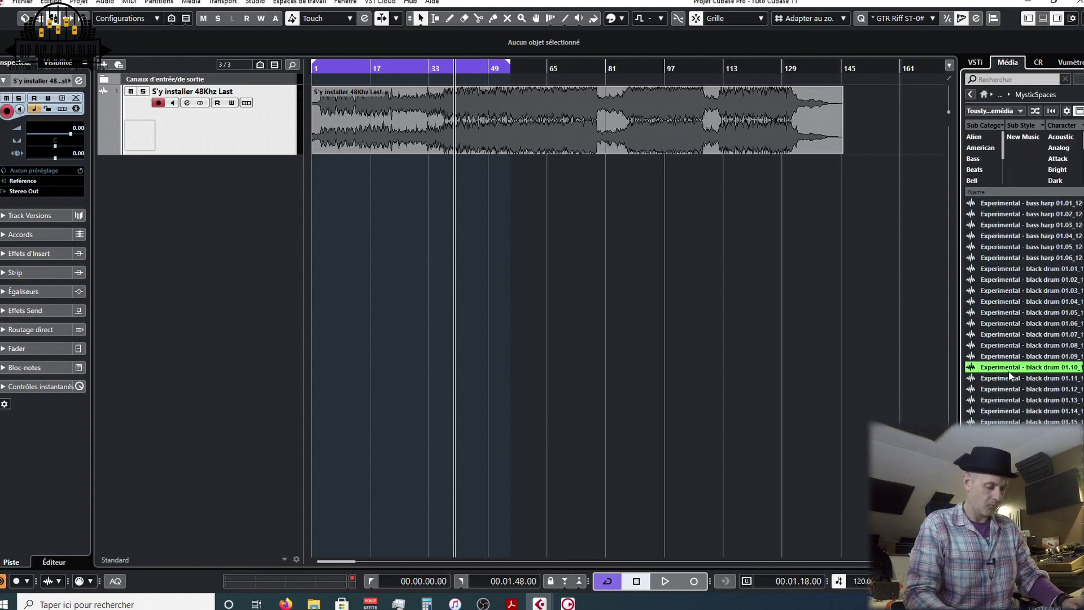
click(1010, 389)
scroll(1010, 392, down, 5)
click(1010, 389)
Audition Experimental bow harp and bow harp dark samples in the Mystic Spaces library
scroll(1011, 383, down, 3)
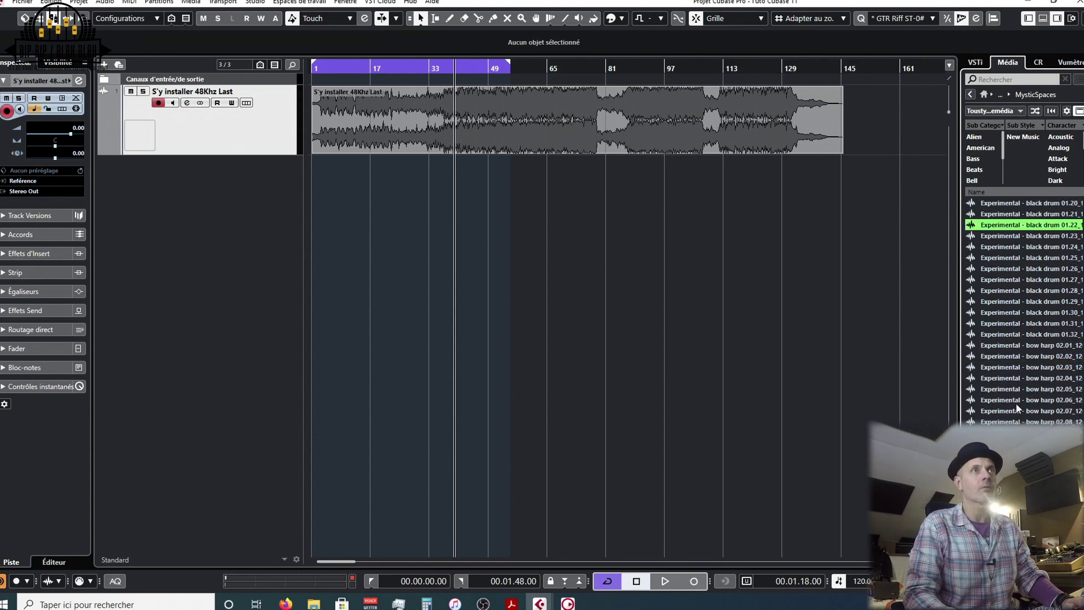
click(1015, 390)
scroll(1017, 425, down, 2)
click(1017, 421)
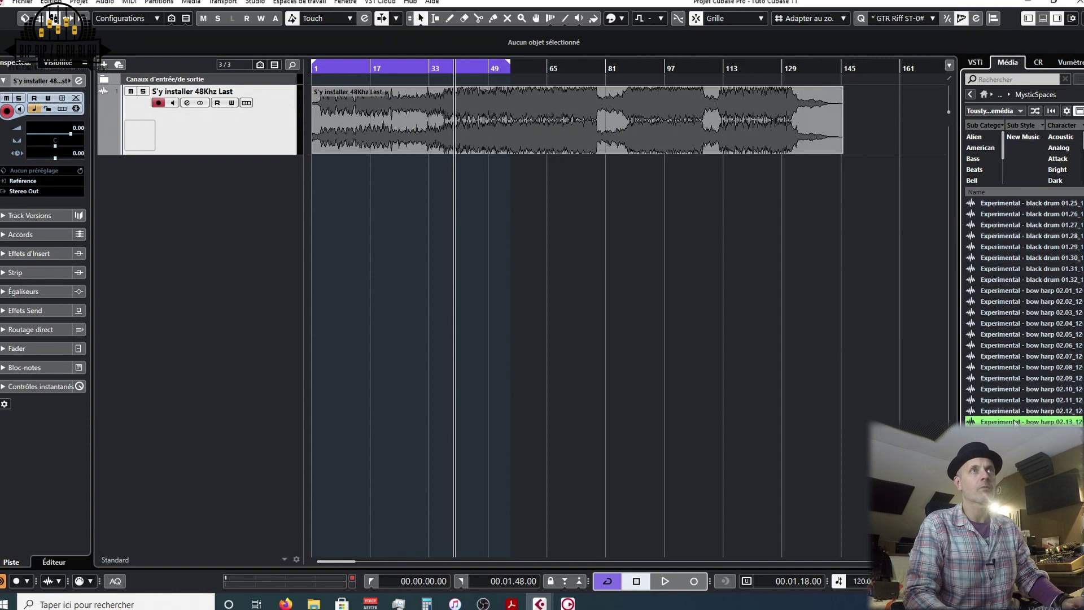
scroll(1015, 422, down, 3)
click(1015, 422)
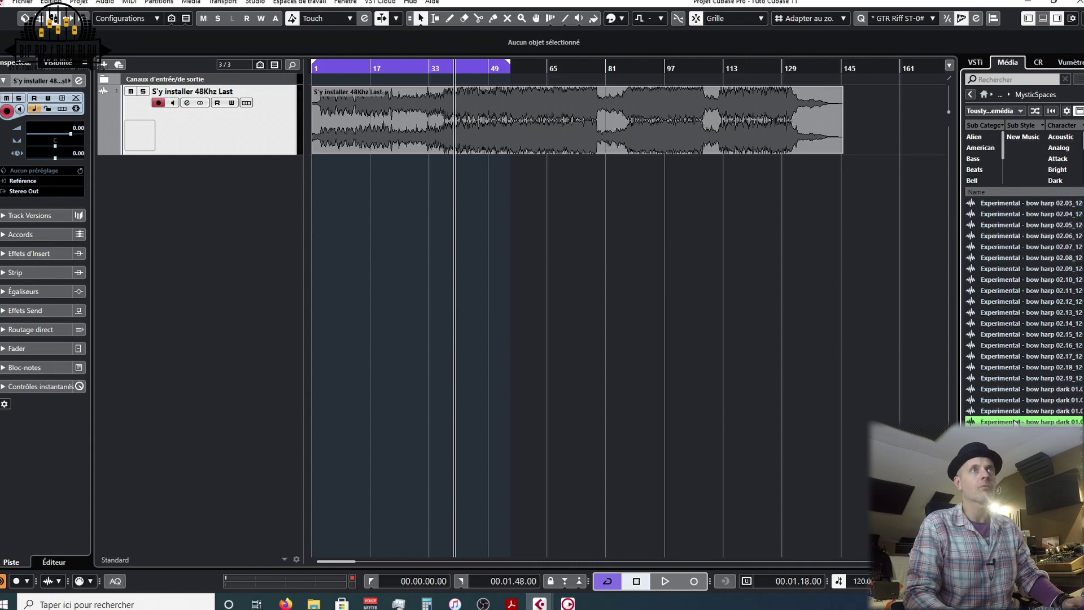
Audition further Experimental samples in Mystic Spaces up to dark & slow, and return to the library overview
scroll(1014, 422, down, 2)
scroll(1015, 422, down, 3)
click(1015, 421)
scroll(1015, 421, down, 5)
click(1014, 422)
scroll(1014, 422, down, 5)
click(1015, 421)
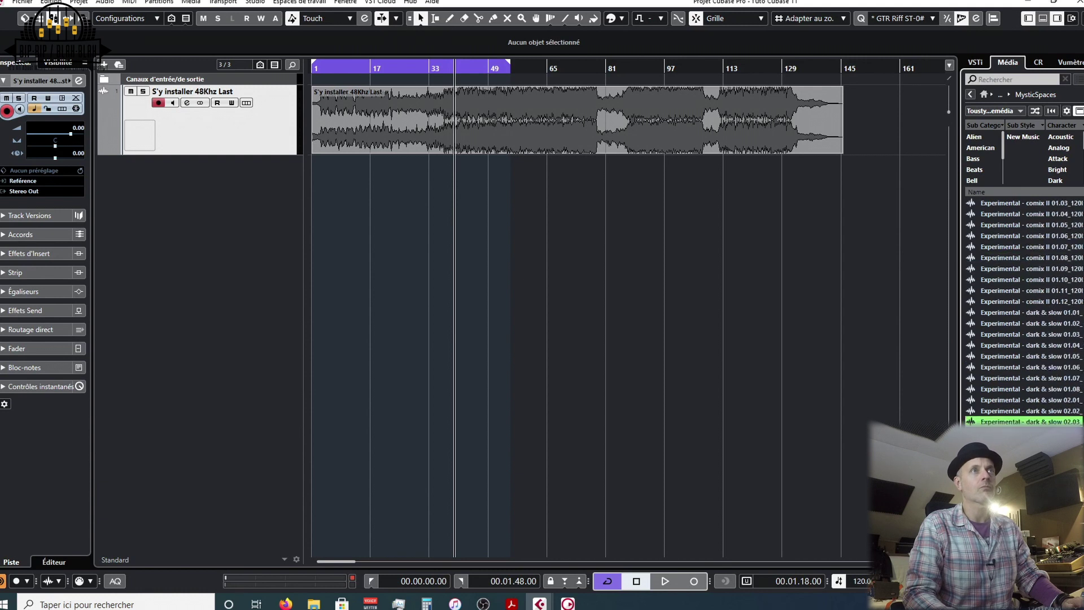
click(972, 97)
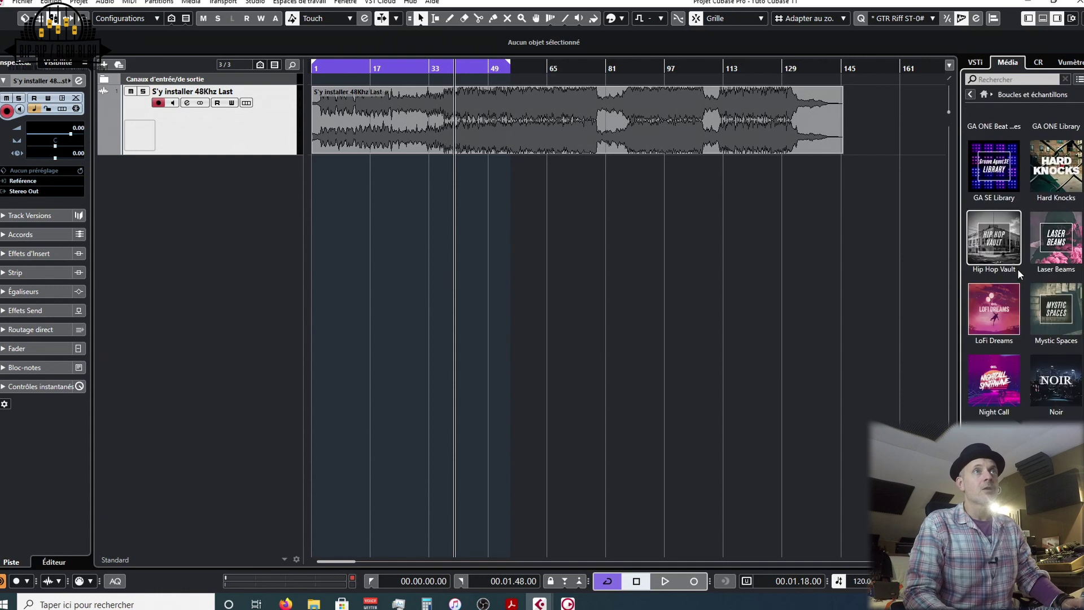
Open the Sequel factory library and audition its 8Beat strings, E.Piano and drums and an 80s Synth Pop drum part
double_click(1034, 460)
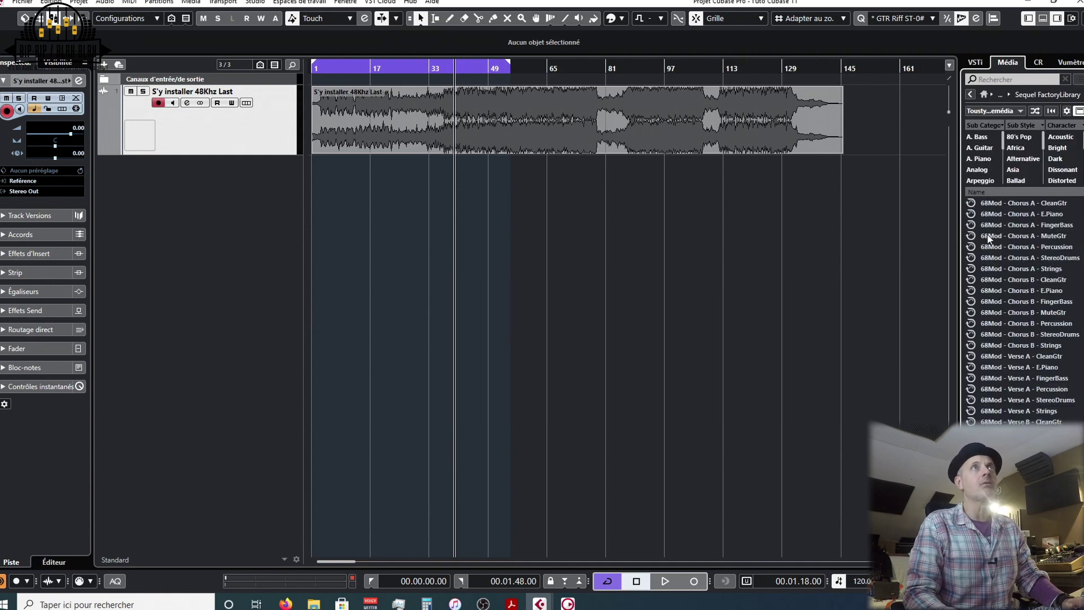
click(1003, 379)
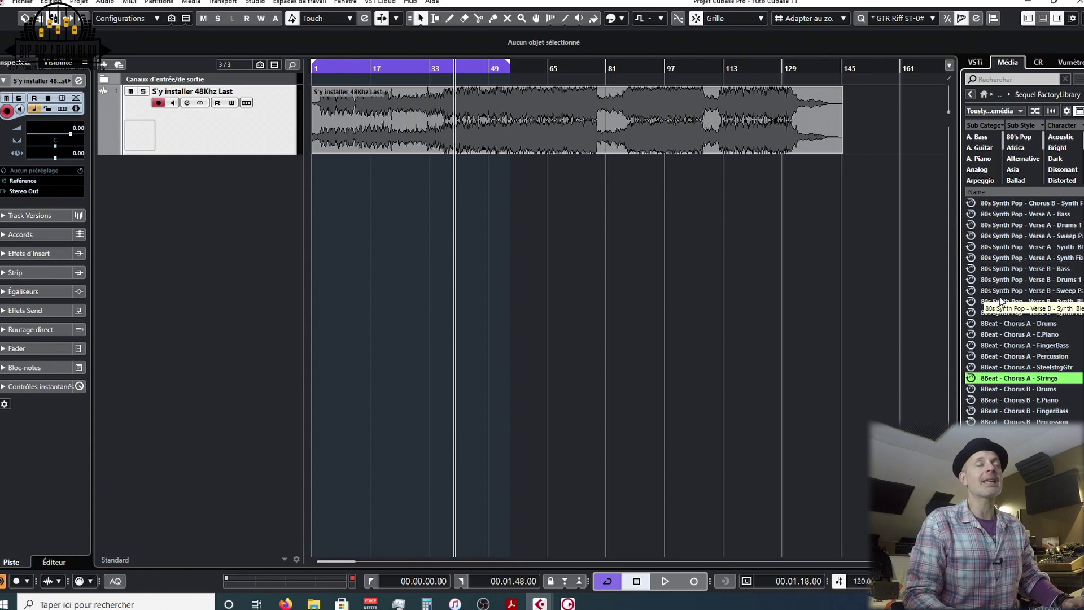
click(1002, 281)
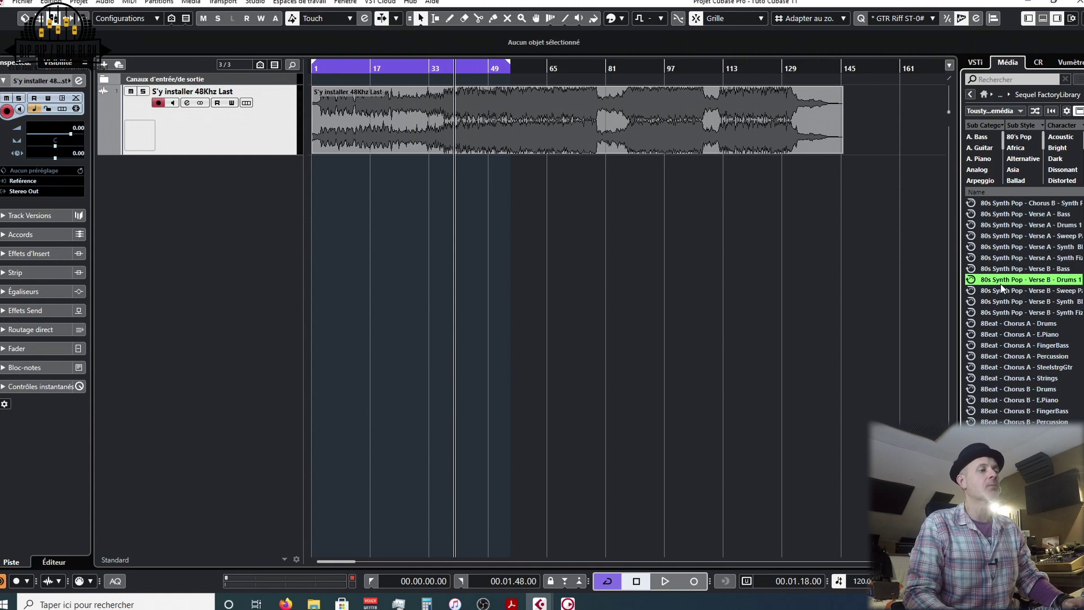
scroll(997, 398, down, 3)
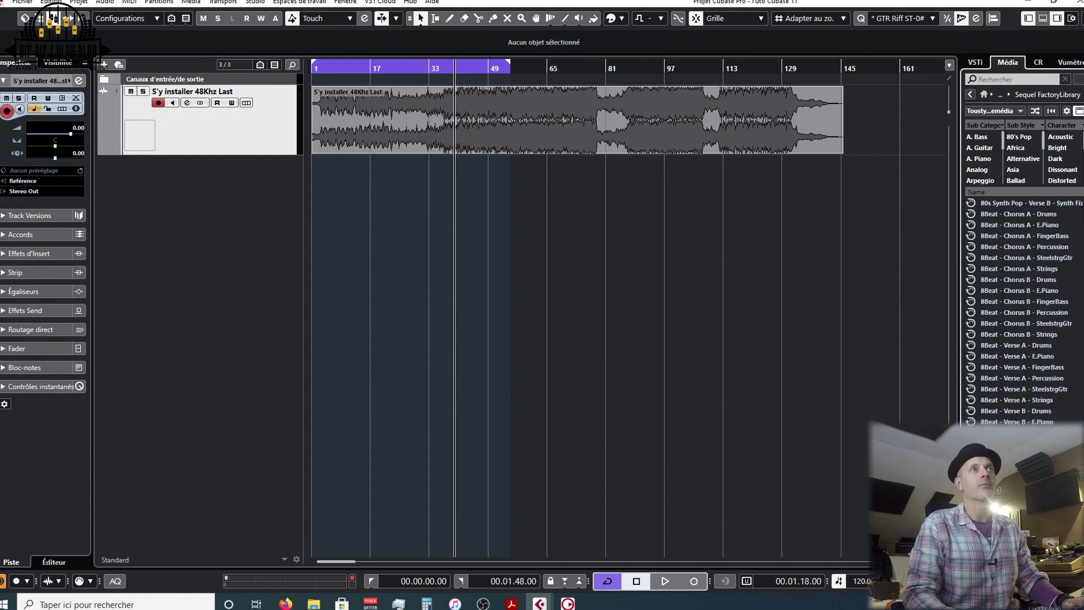
click(999, 424)
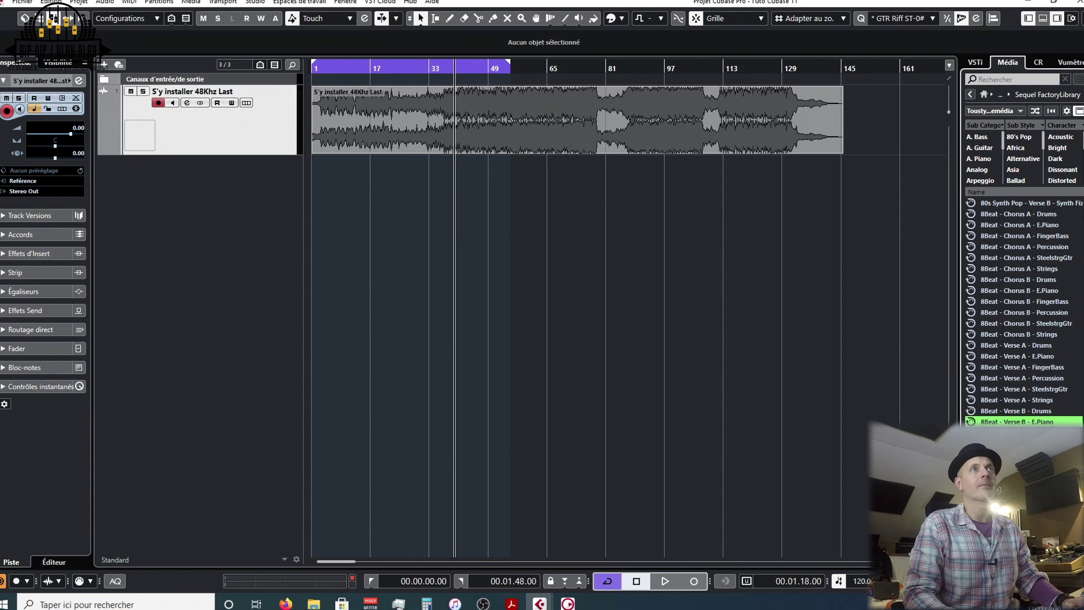
click(1014, 411)
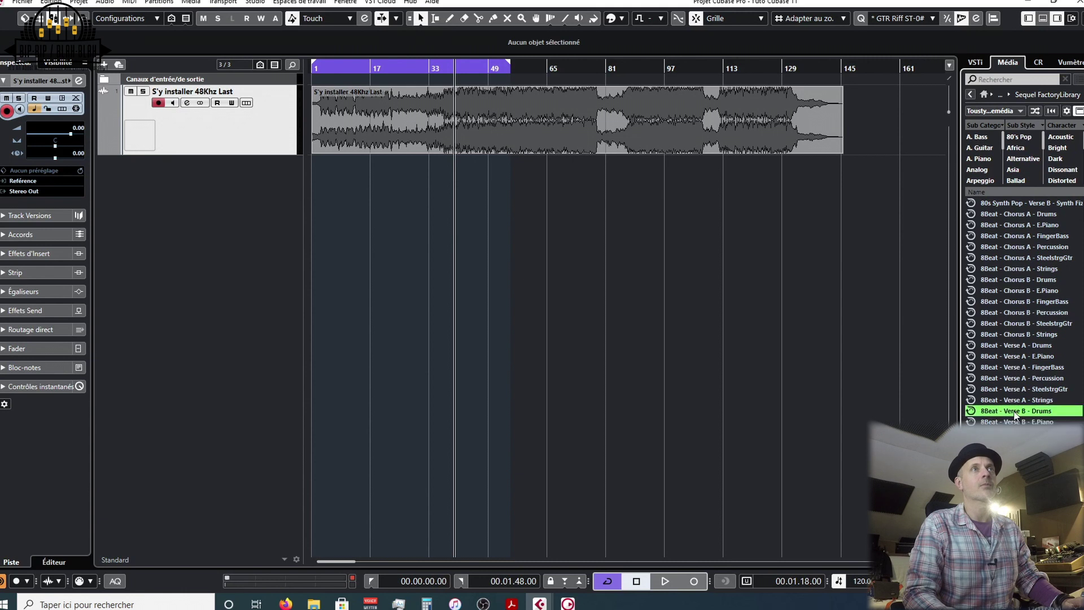
click(969, 95)
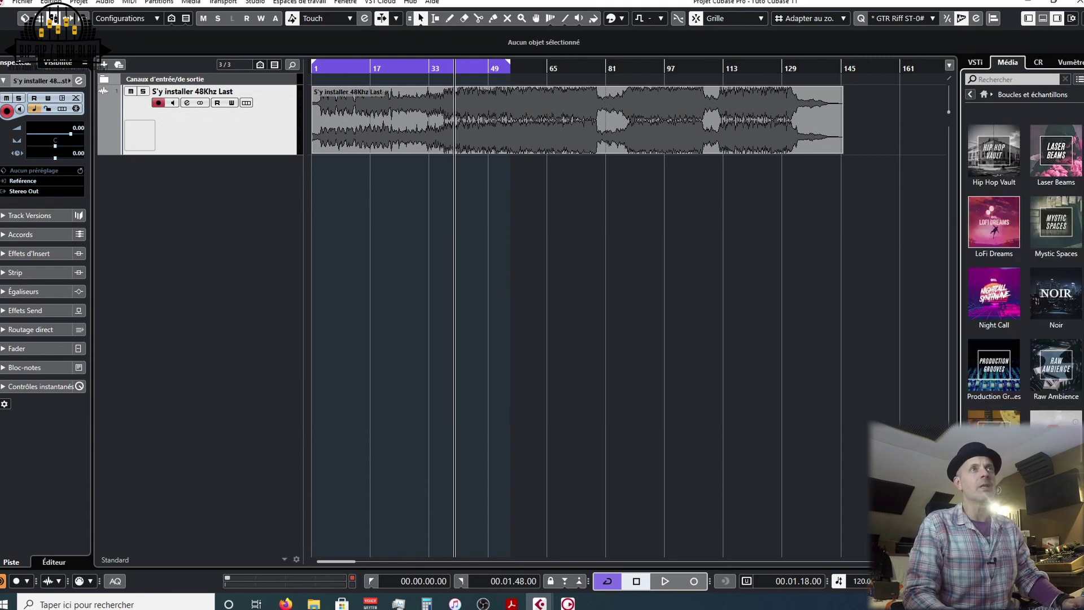
Open the Soul Assembly library and audition 80's Pop synth samples and the Alternative Drum Loop 52
click(992, 307)
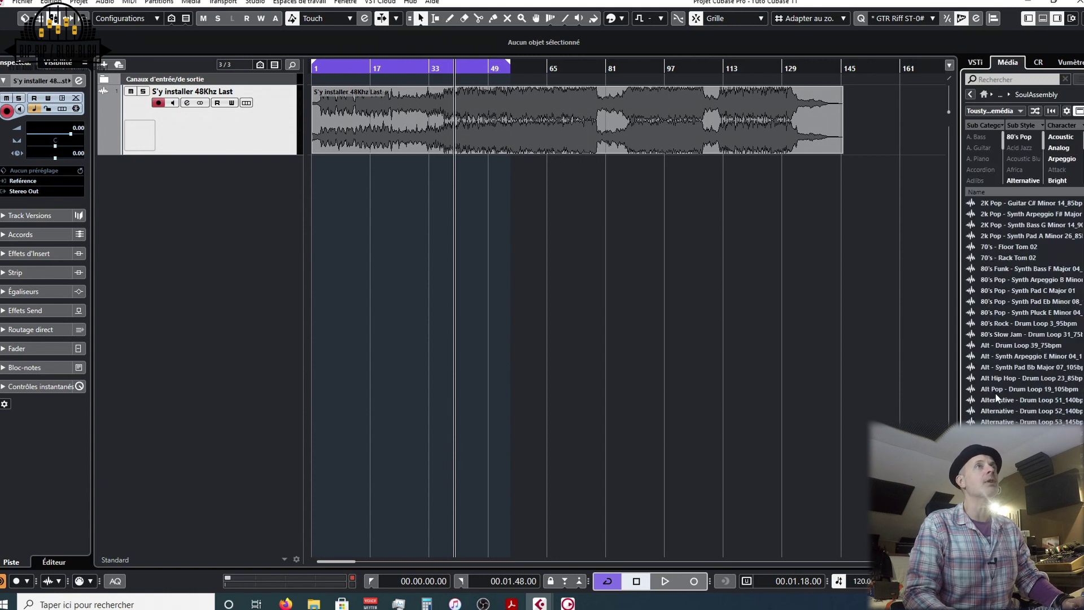
click(992, 304)
click(994, 281)
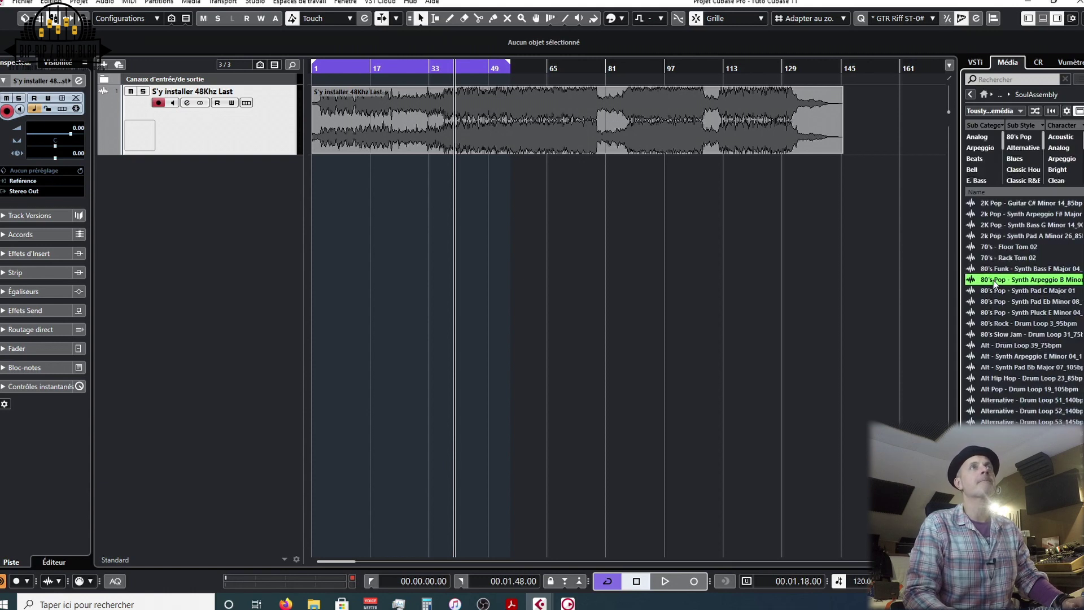
click(995, 411)
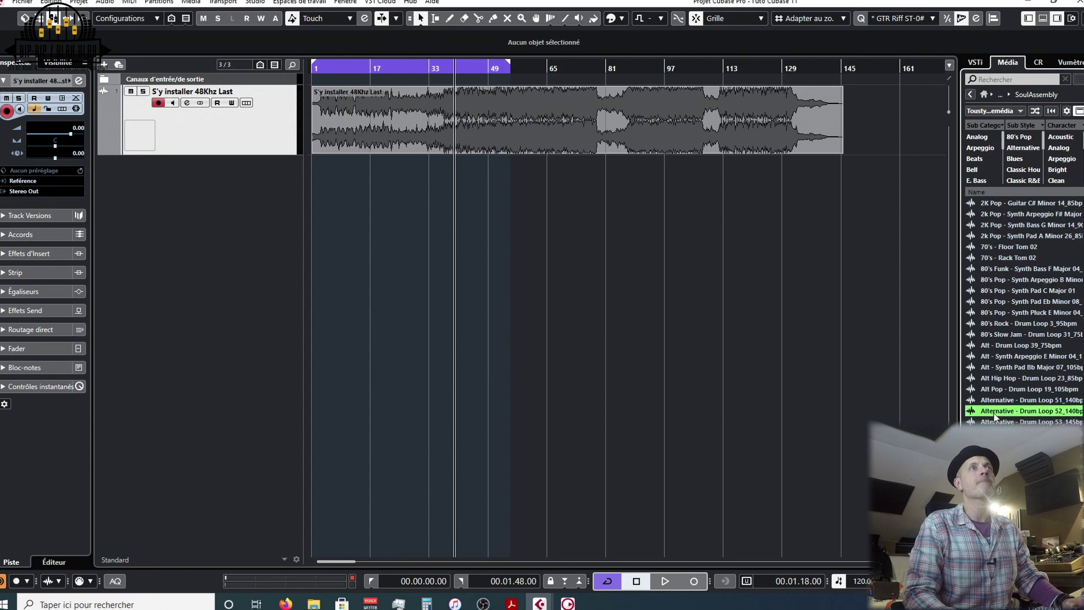
Audition the Alternative Hi Hat Loop 8 and Alternative Tambourine 02 samples in the Soul Assembly library
scroll(995, 416, down, 3)
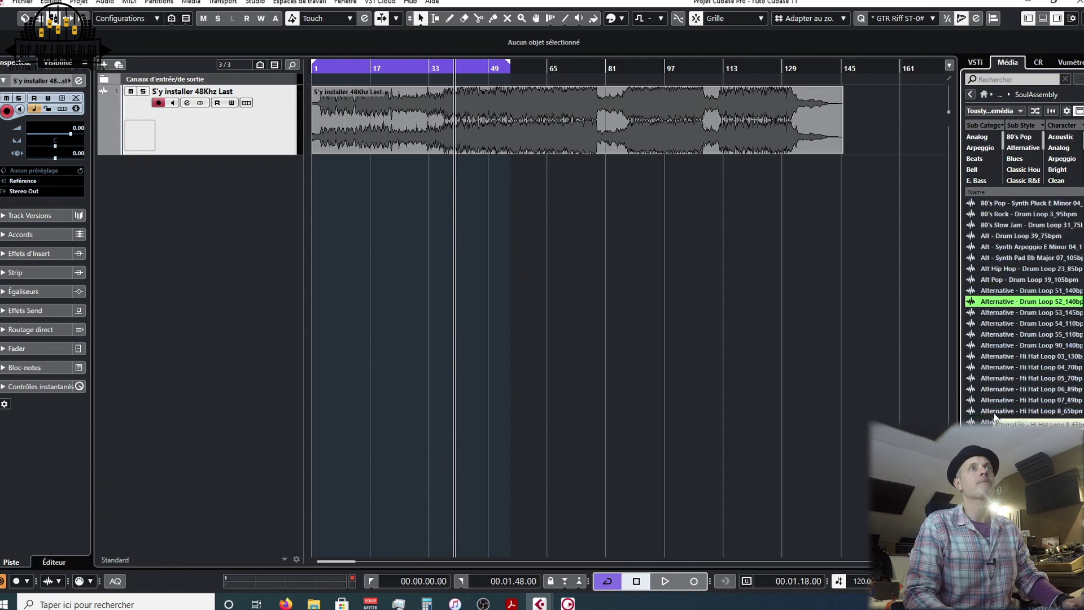
click(995, 411)
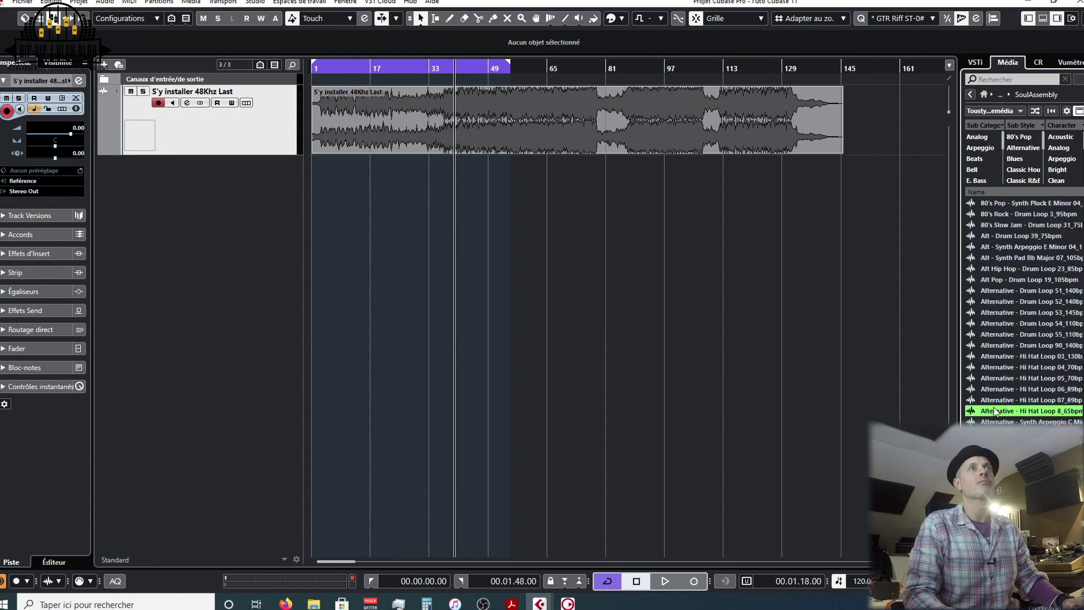
key(Up)
scroll(997, 411, down, 3)
click(997, 411)
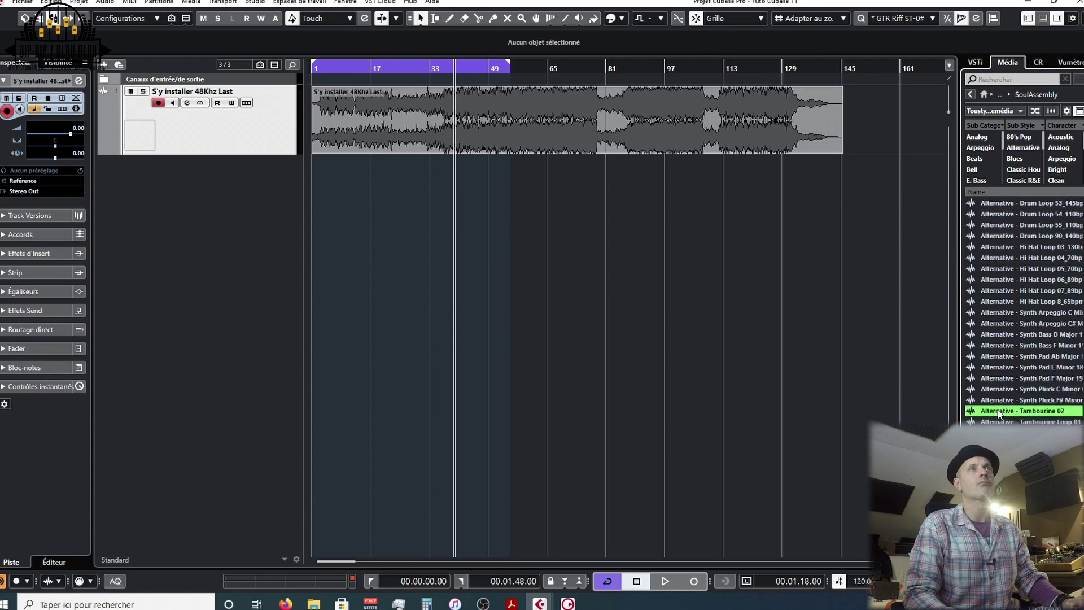
Browse and audition further Soul Assembly samples through the Chill Soul and Dance groups, and return to the library overview
scroll(997, 411, down, 5)
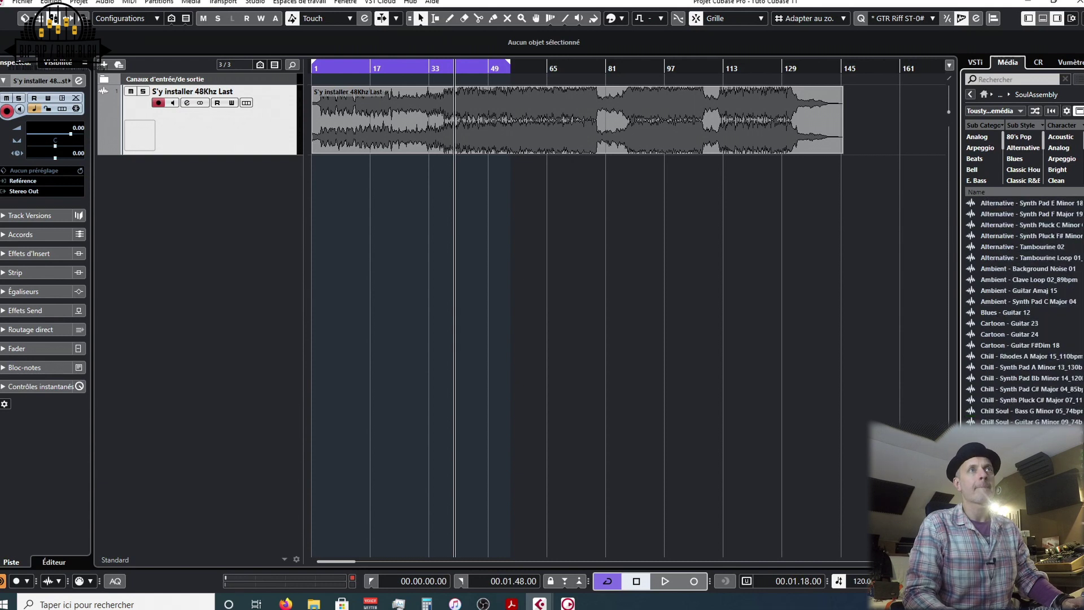
scroll(1011, 345, down, 3)
click(1010, 345)
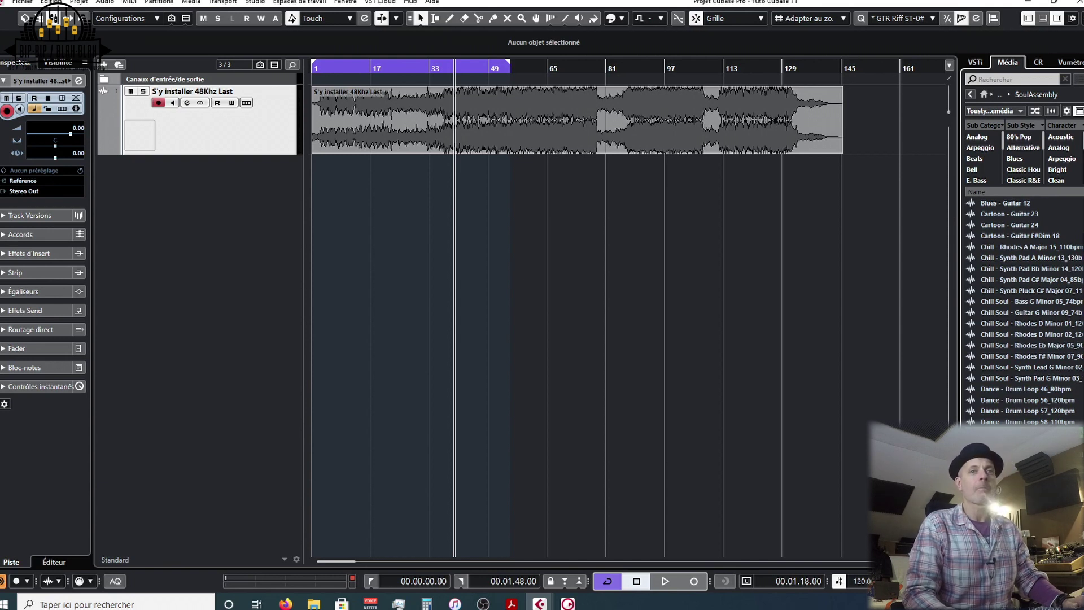
scroll(1010, 319, down, 3)
click(1010, 319)
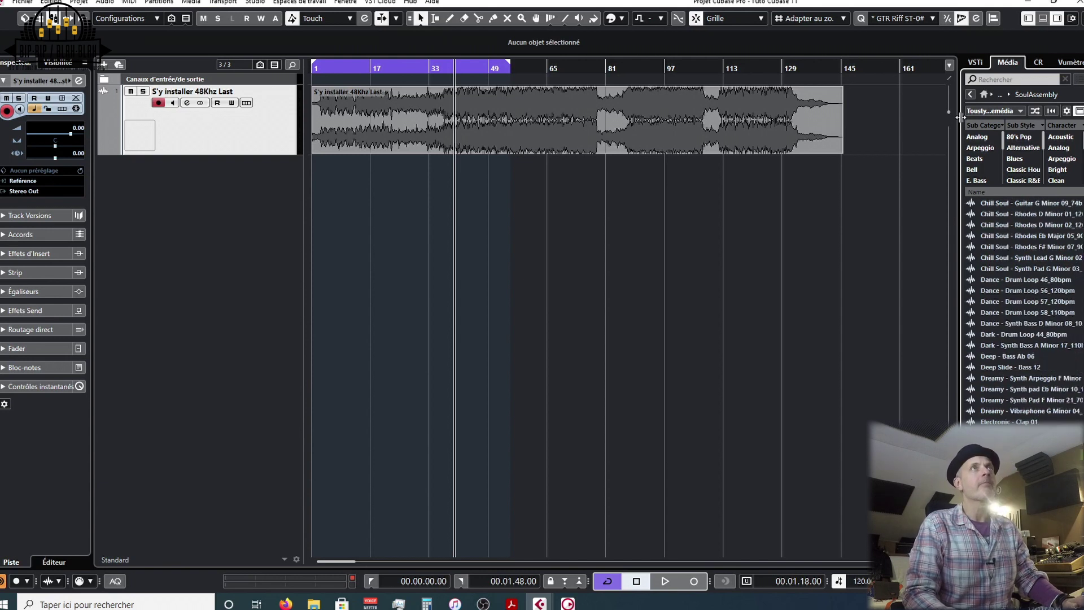
click(969, 94)
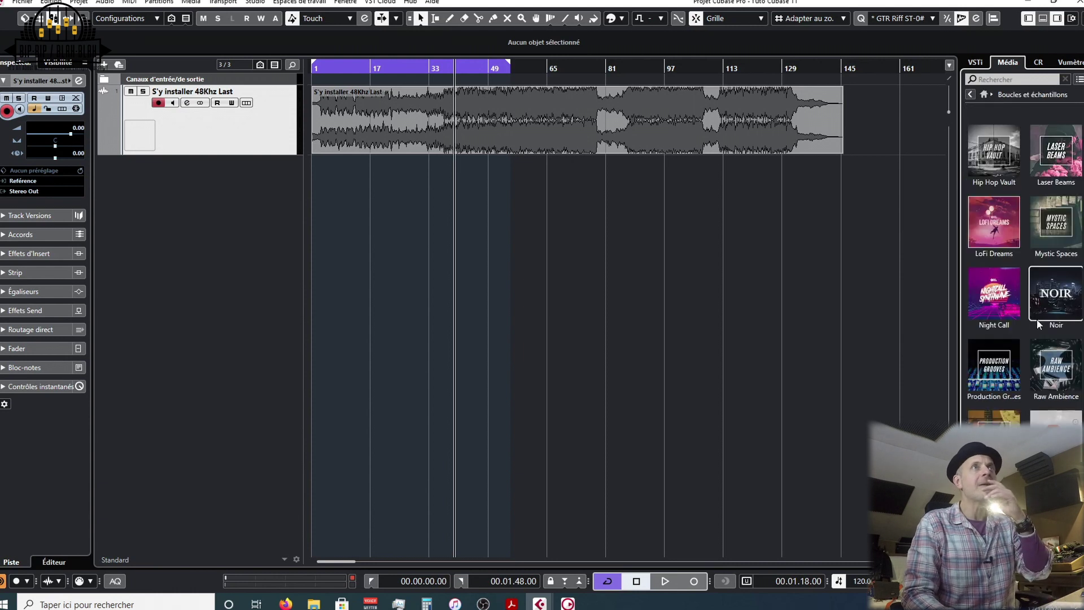
Open the Night Call Synthwave library and audition arp loops, including 90_B_01 and 105_G#_01
click(1007, 303)
click(1021, 326)
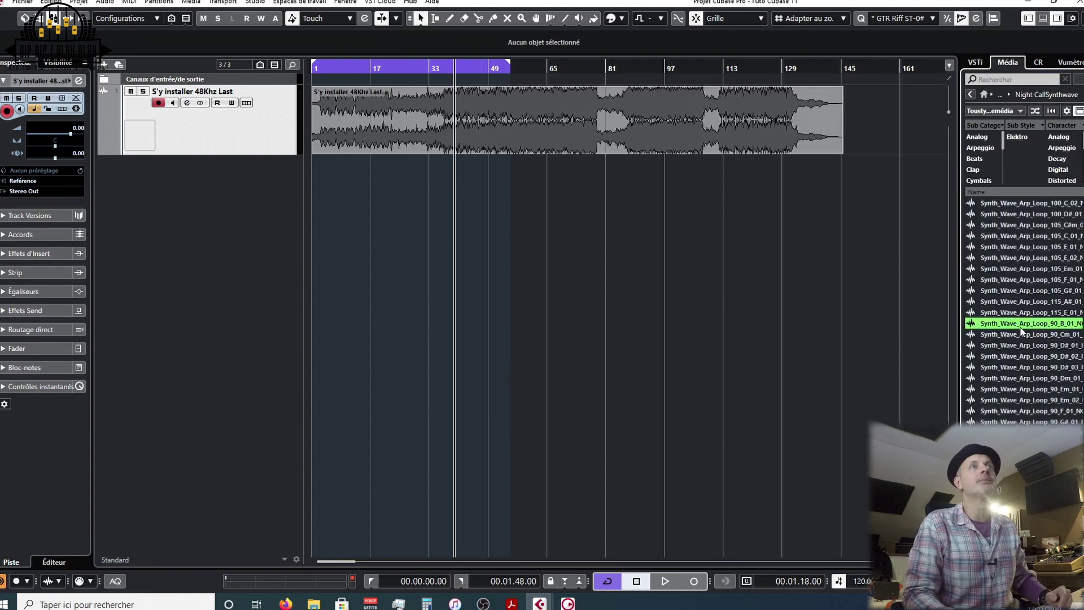
click(1009, 290)
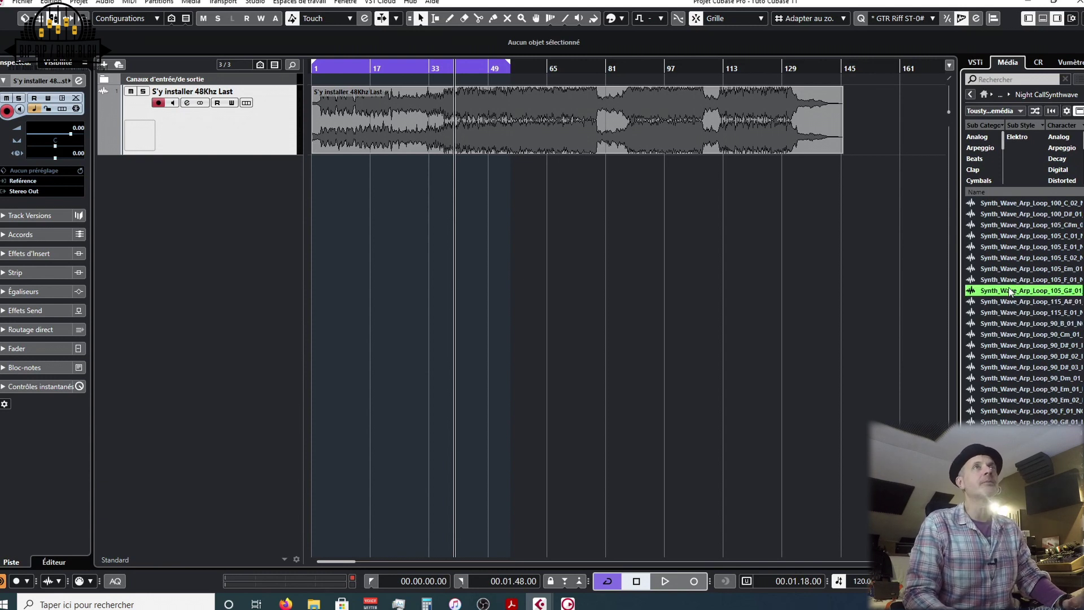
click(1010, 433)
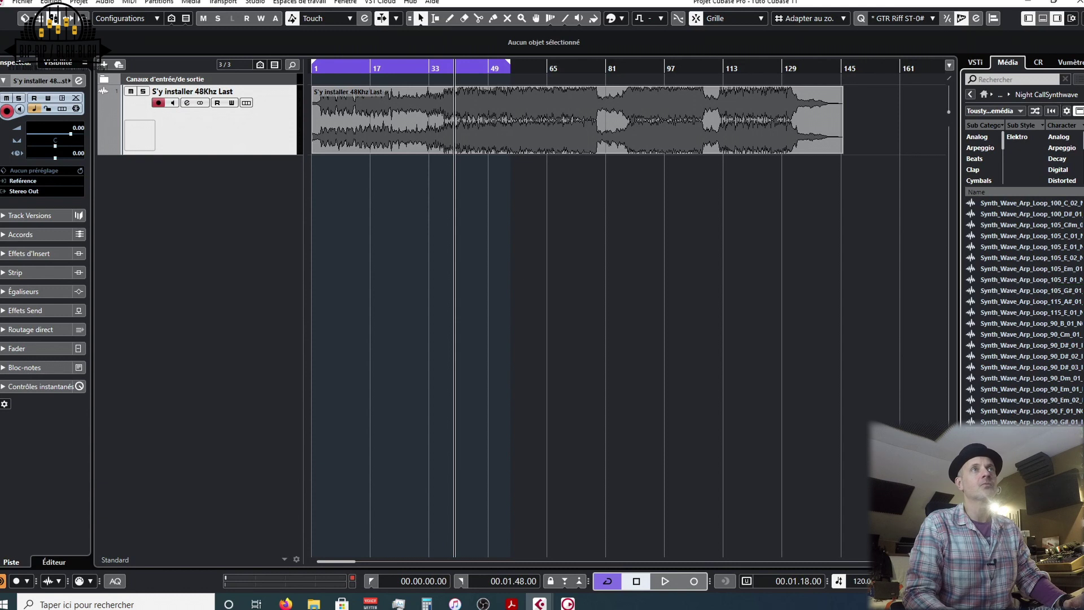
Audition Night Call Synthwave samples from the arp loops onward to Bass_Hyper_02_C4 and the Bass_Lightspeed group
scroll(1011, 432, down, 3)
click(1011, 421)
scroll(1011, 421, down, 5)
click(1010, 421)
scroll(1011, 422, down, 5)
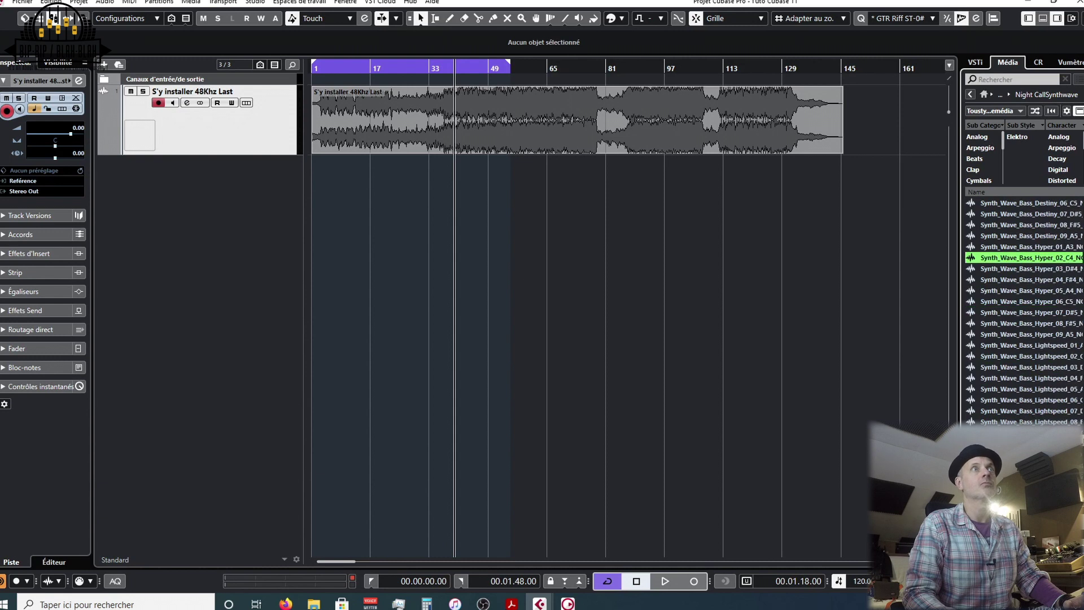
click(1016, 432)
click(1009, 391)
Audition more Night Call Synthwave bass samples, continuing past the Lightspeed group to the Bass_Loop entries
scroll(1009, 394, down, 5)
click(1010, 438)
scroll(1015, 434, down, 2)
click(1014, 420)
scroll(1015, 431, down, 2)
click(1015, 434)
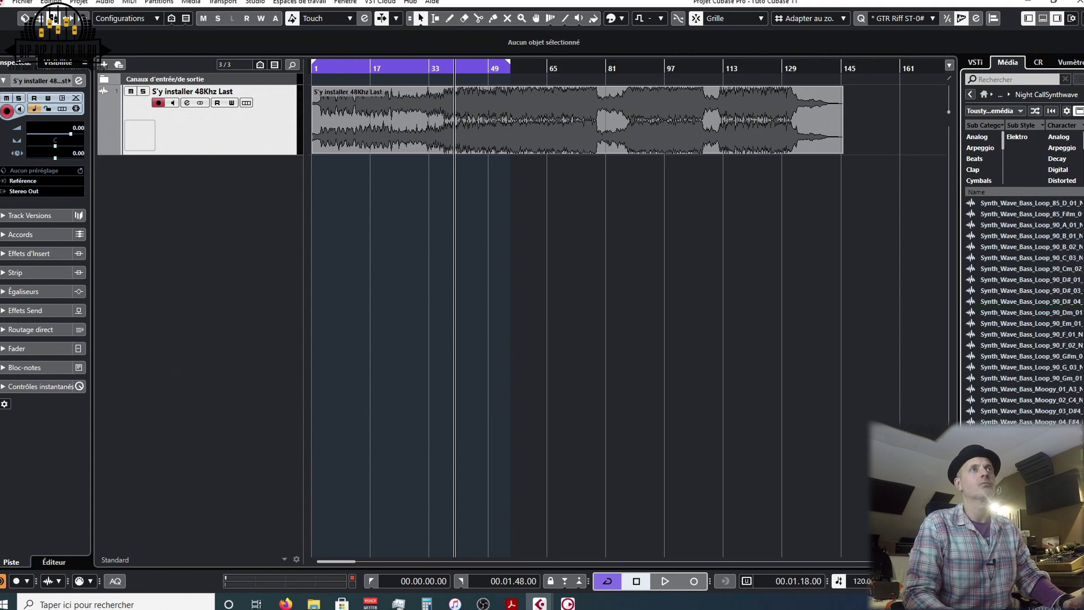
Audition further Night Call Synthwave samples beyond the Bass_Moogy group up to the chord loops and claps
scroll(1016, 434, down, 4)
scroll(1015, 446, down, 4)
click(1016, 455)
scroll(1016, 455, down, 4)
click(1016, 455)
scroll(1015, 454, down, 10)
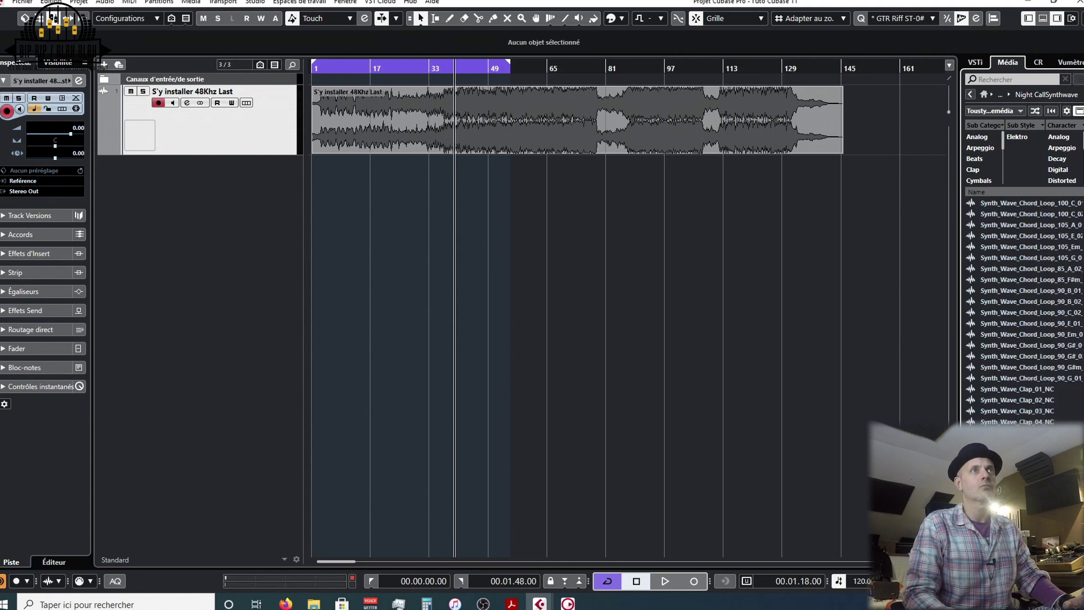
Find the Night Call Synthwave drum loops and audition the 105_01 loop and the 100_02 Full loop
scroll(1022, 310, down, 6)
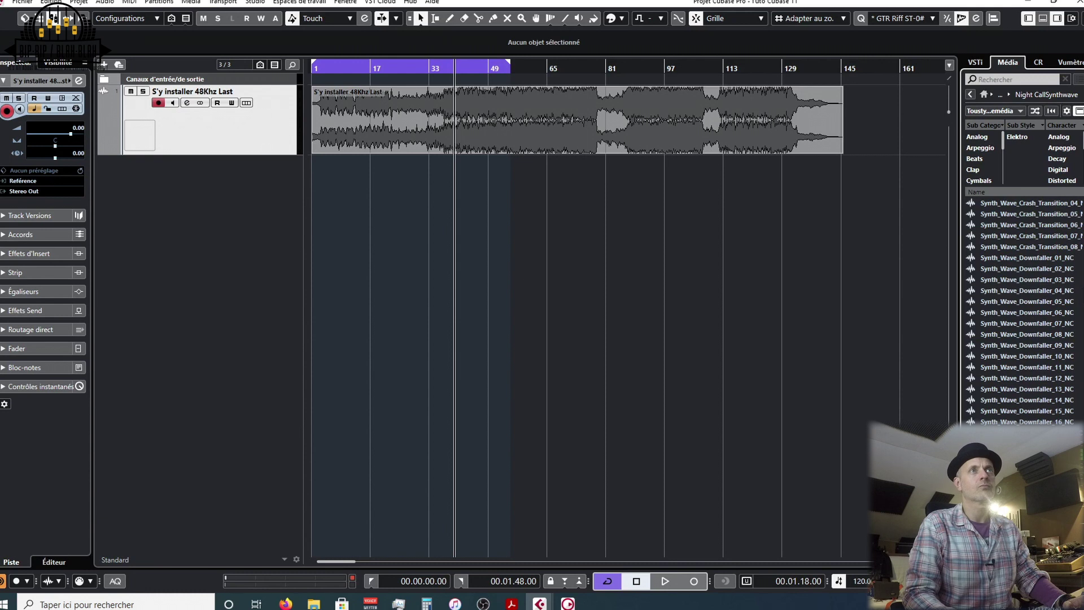
scroll(1021, 310, down, 5)
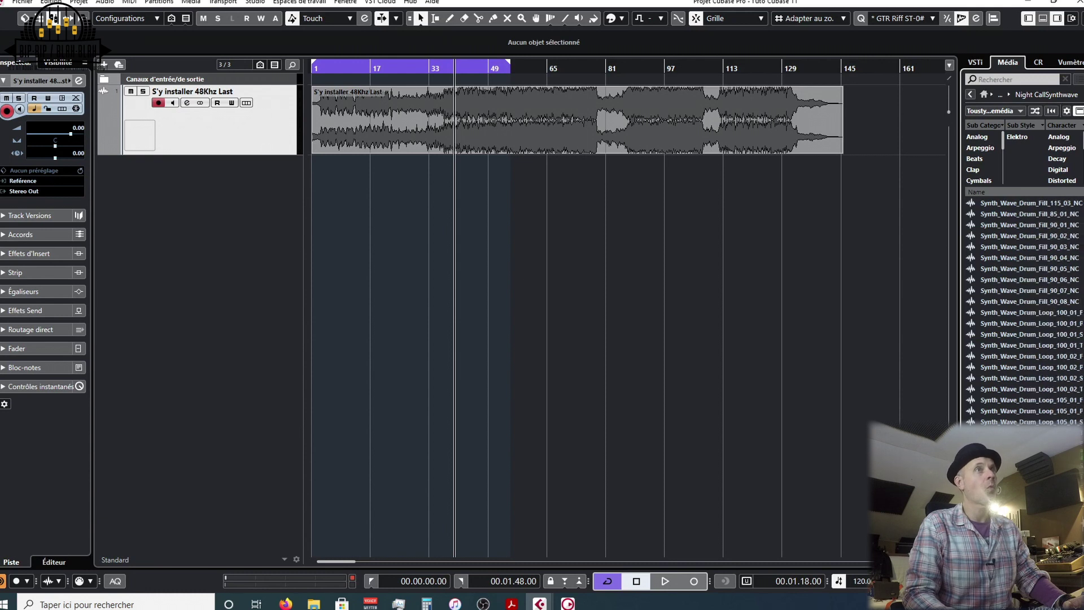
click(1005, 401)
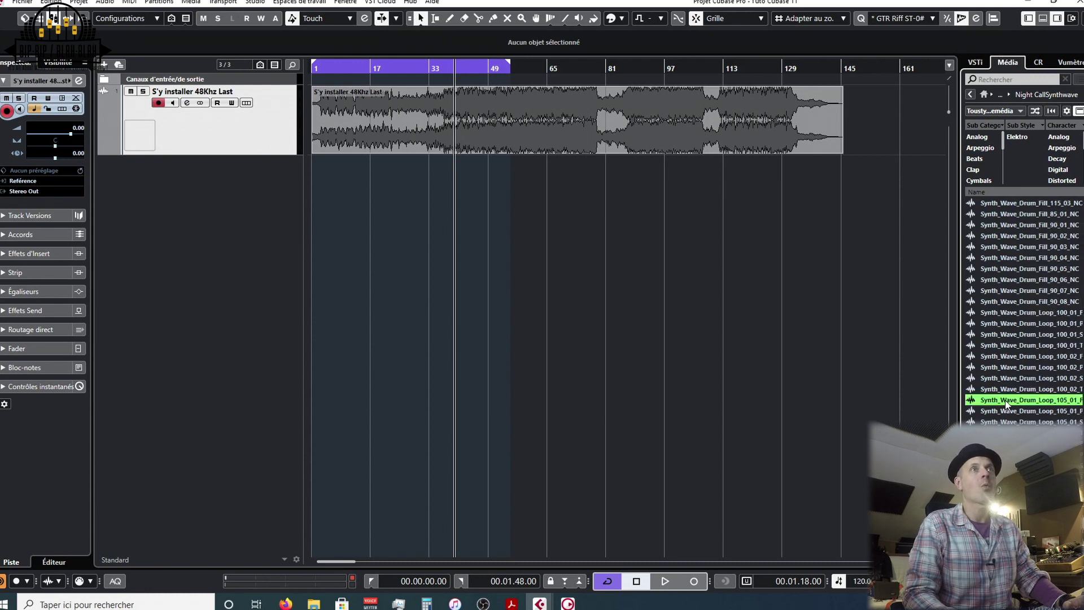
click(1009, 357)
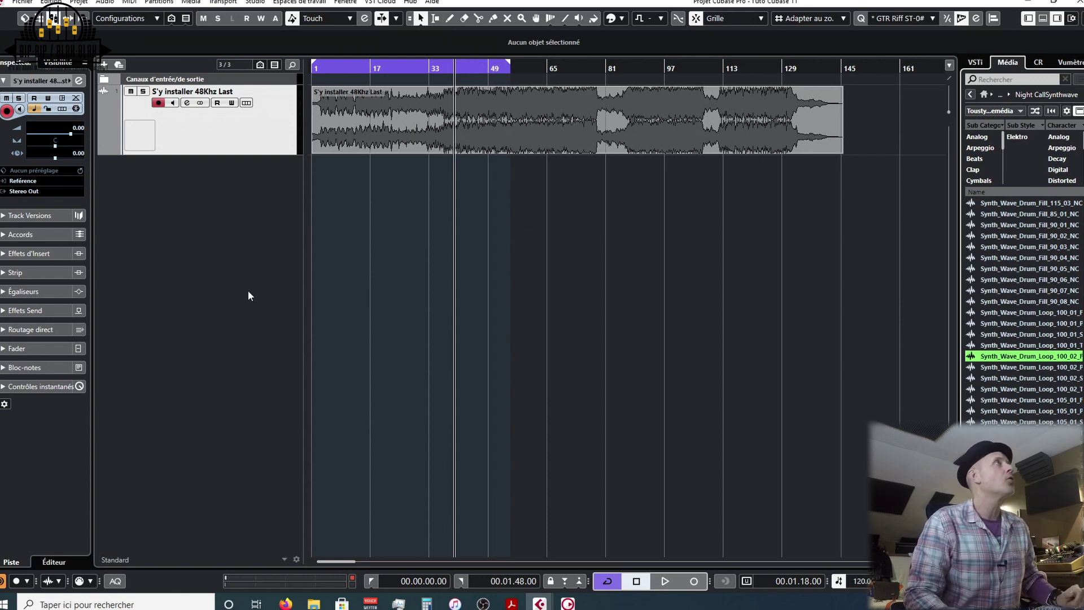
Add a sampler track and load Synth_Wave_Drum_Loop_100_02_Full_NC.wav into its sampler
right_click(197, 244)
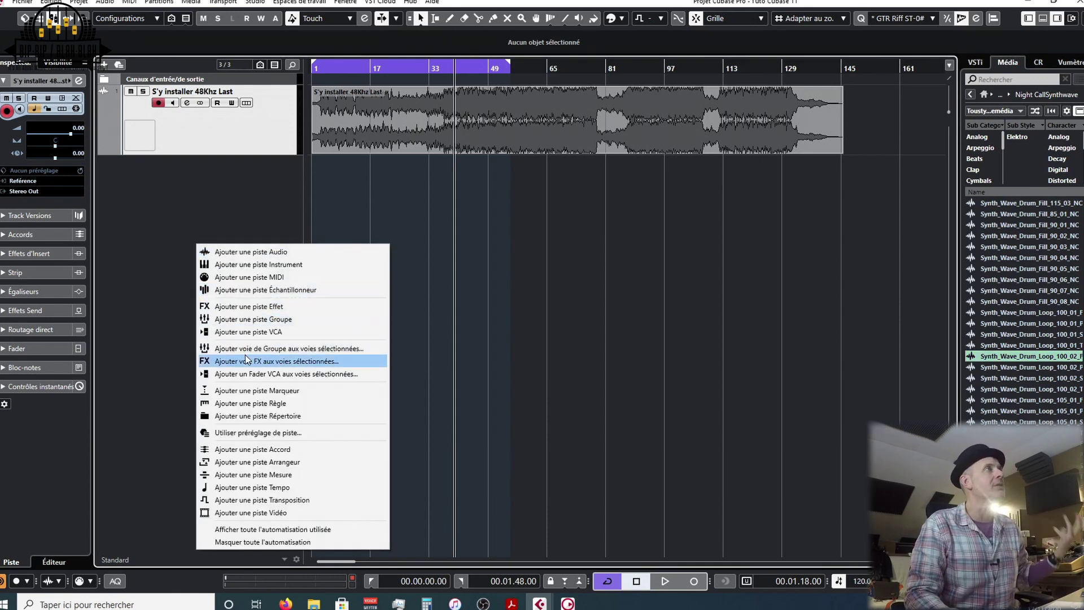
click(250, 291)
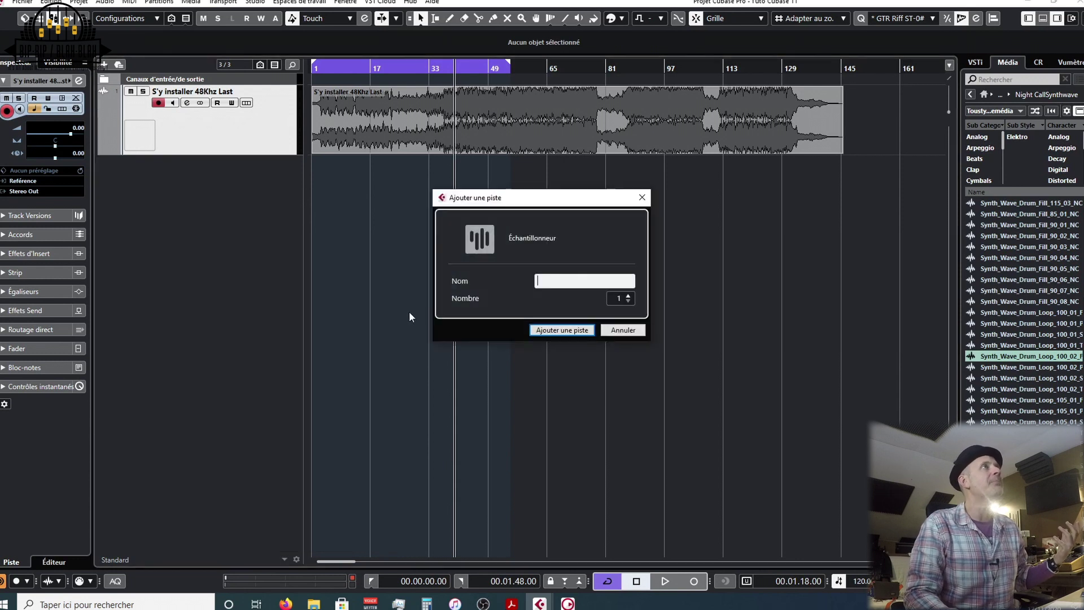
click(583, 335)
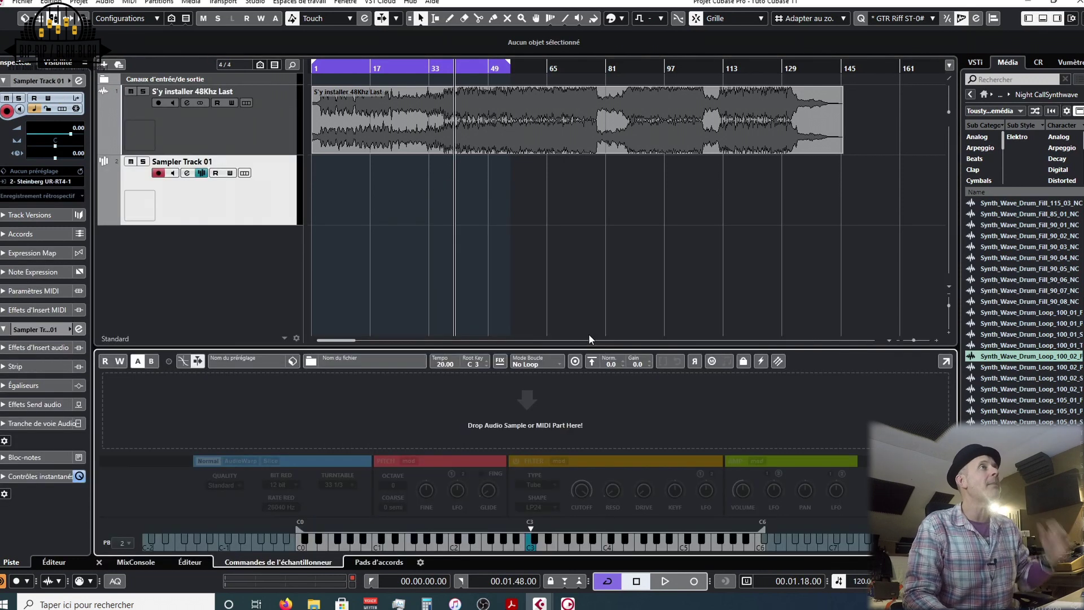
drag(994, 357, 688, 418)
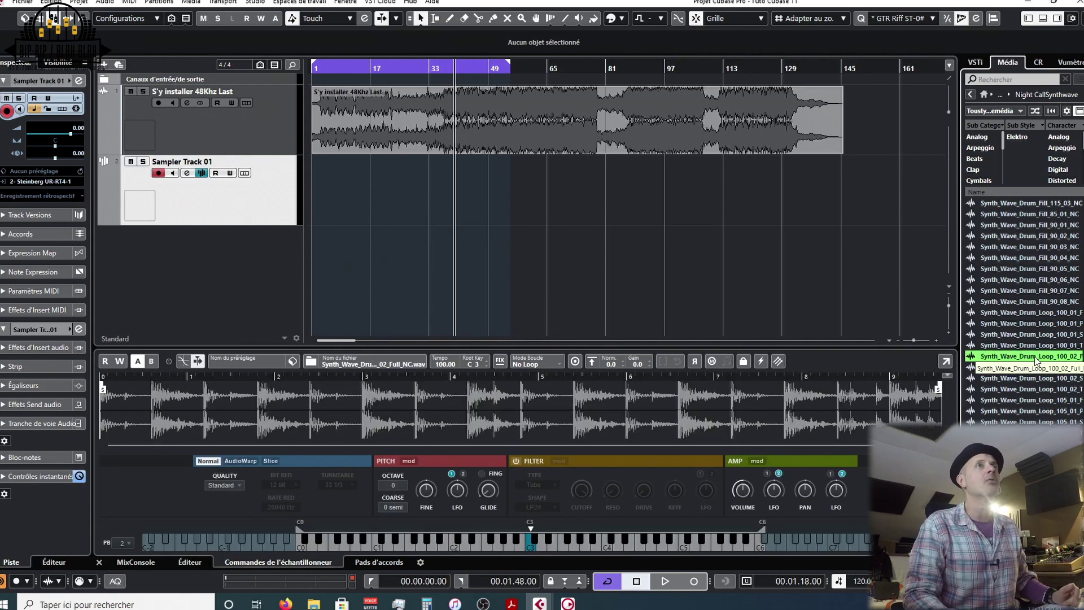
Play the loaded drum loop at its C3 root key and on several lower and higher keys to compare playback
click(531, 547)
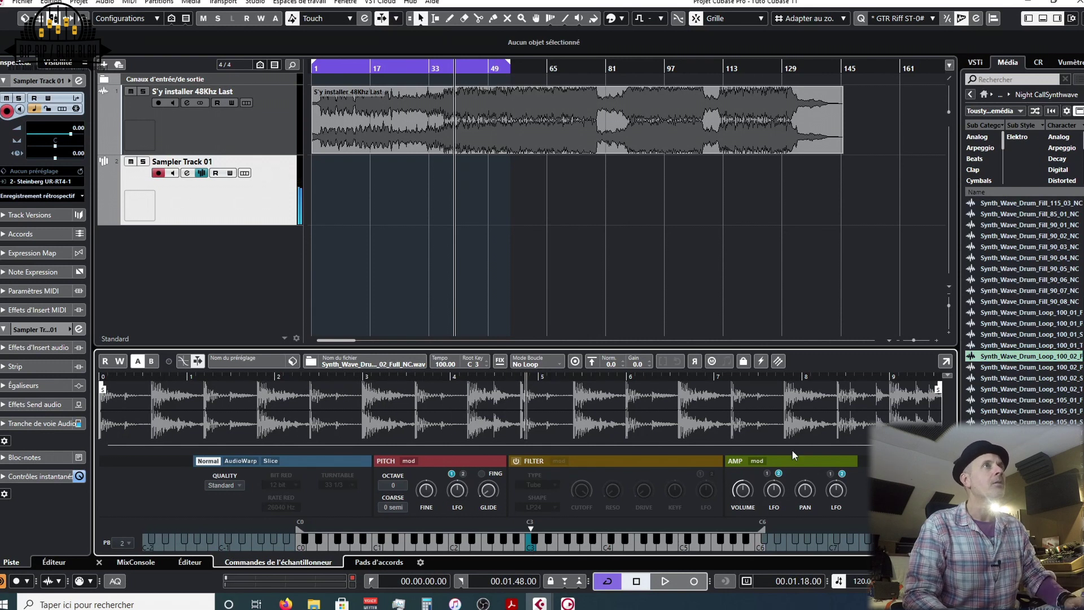
mouse_move(743, 490)
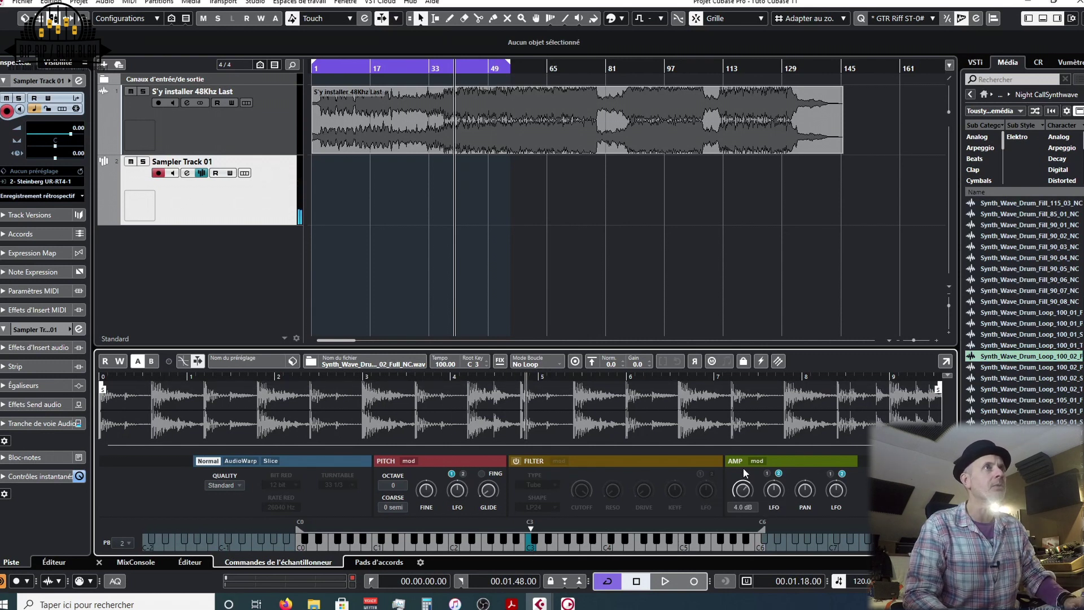
click(525, 547)
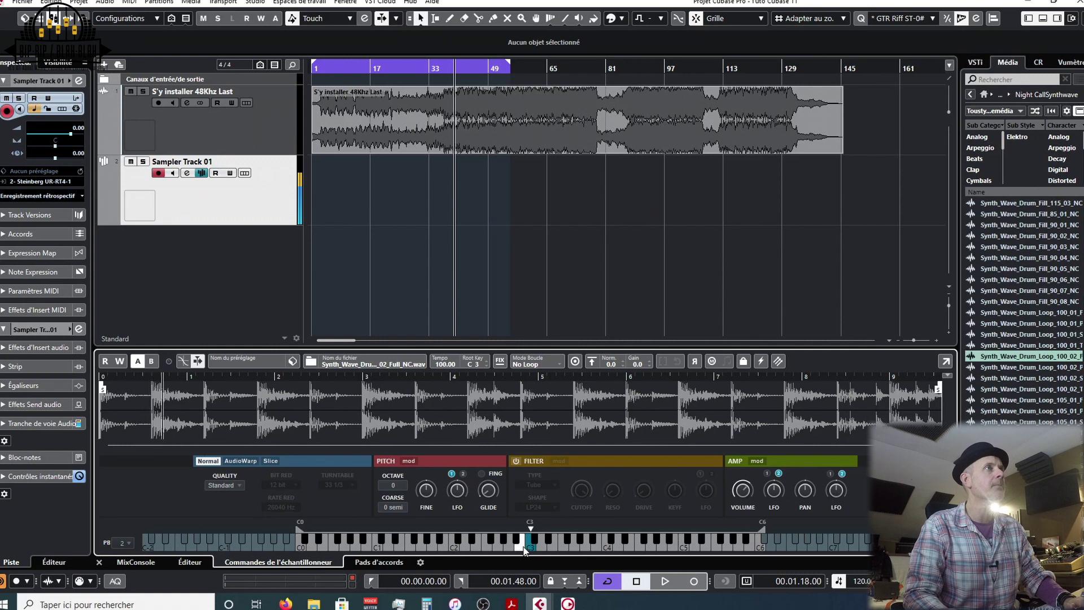
click(592, 547)
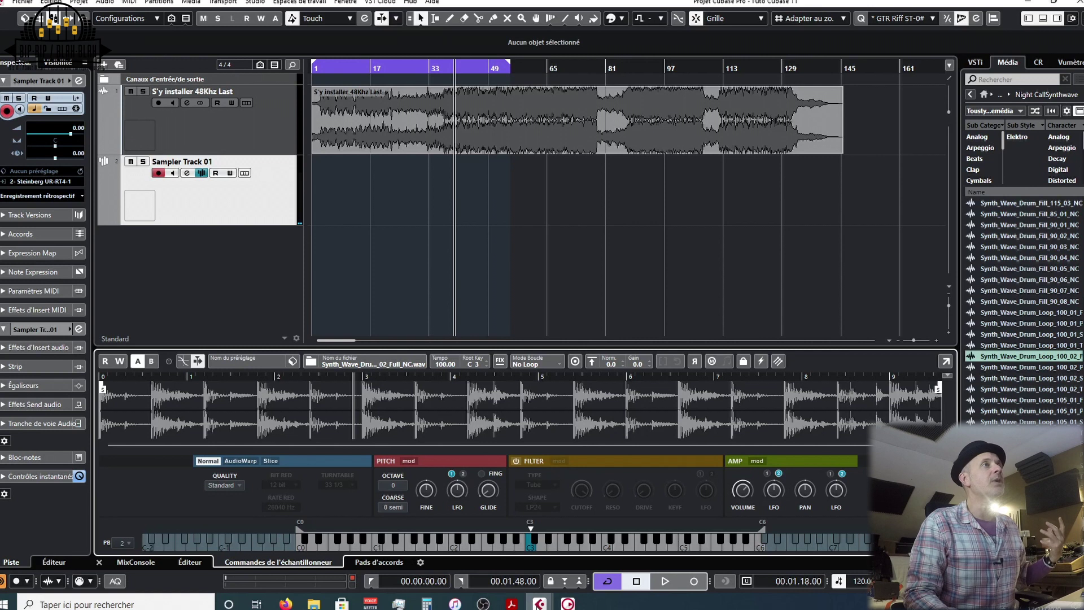
click(474, 547)
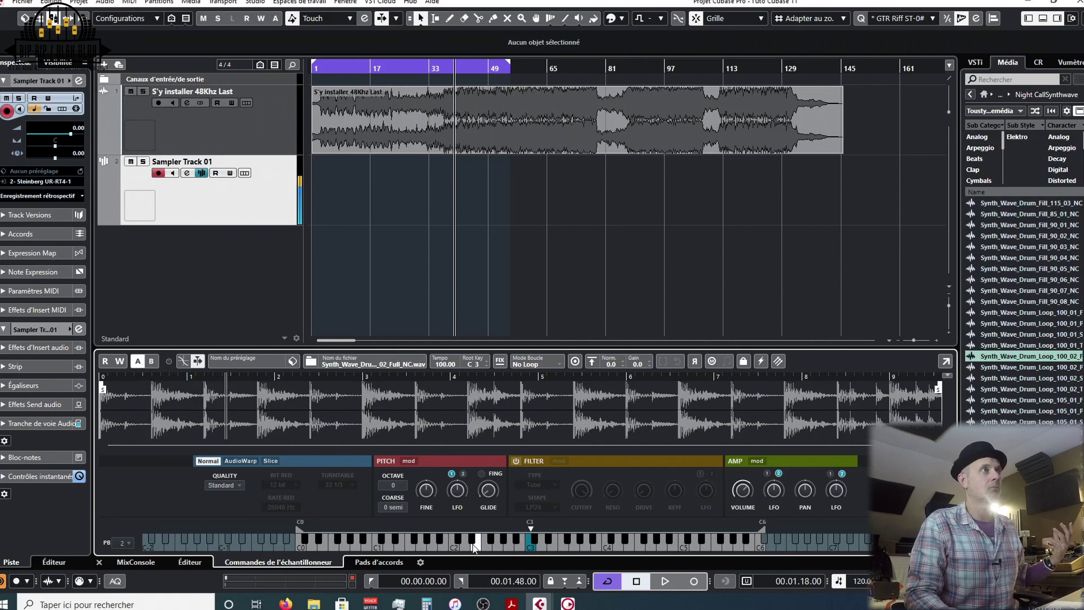
click(610, 543)
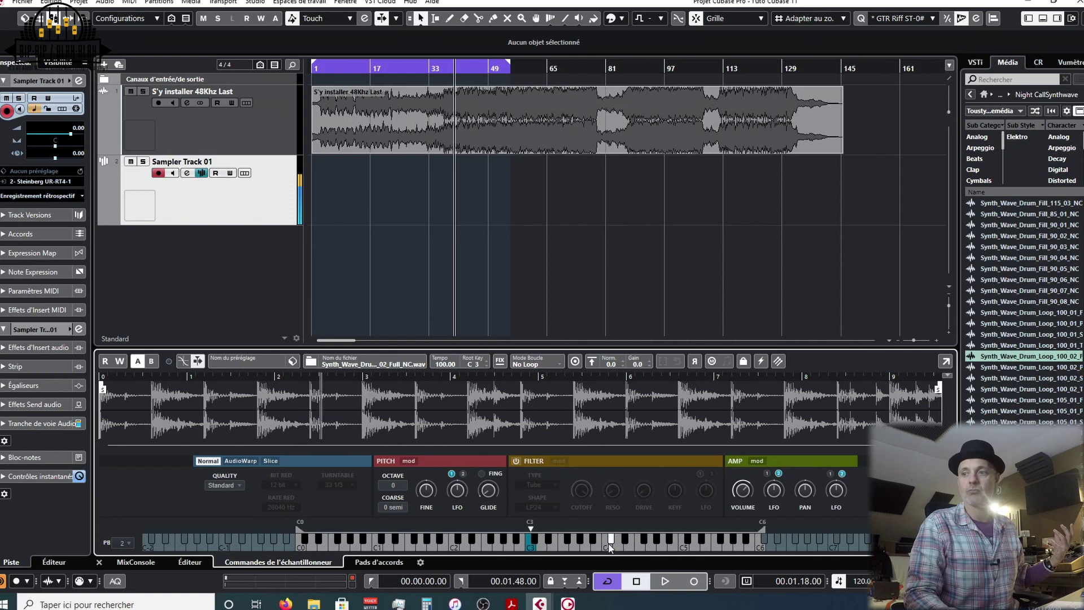
Switch the sampler to AudioWarp mode and play the loop on higher and lower keys
click(247, 462)
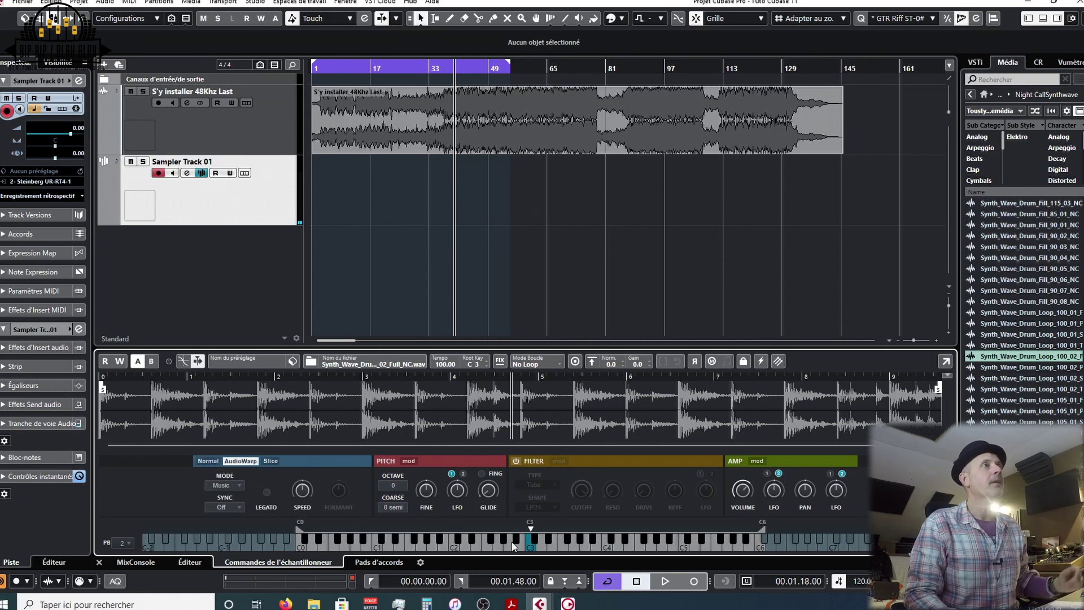
click(598, 545)
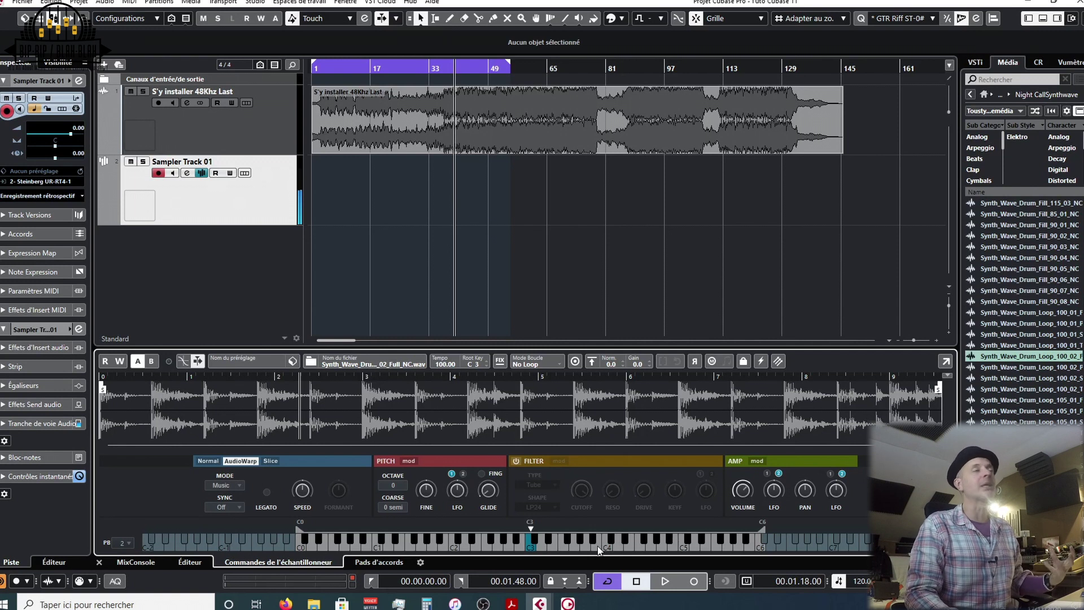
click(616, 543)
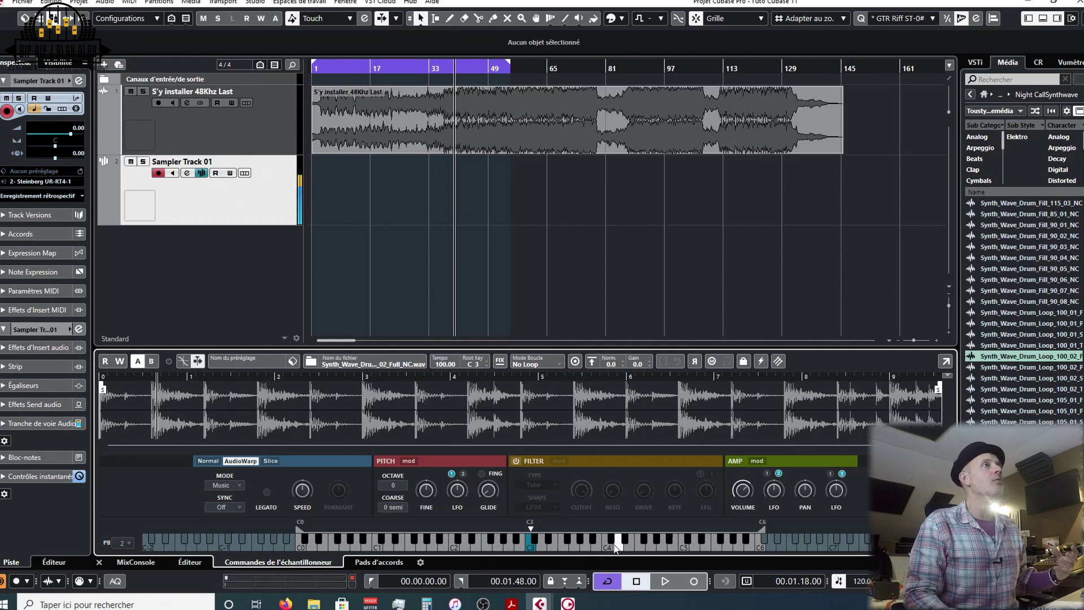
click(444, 543)
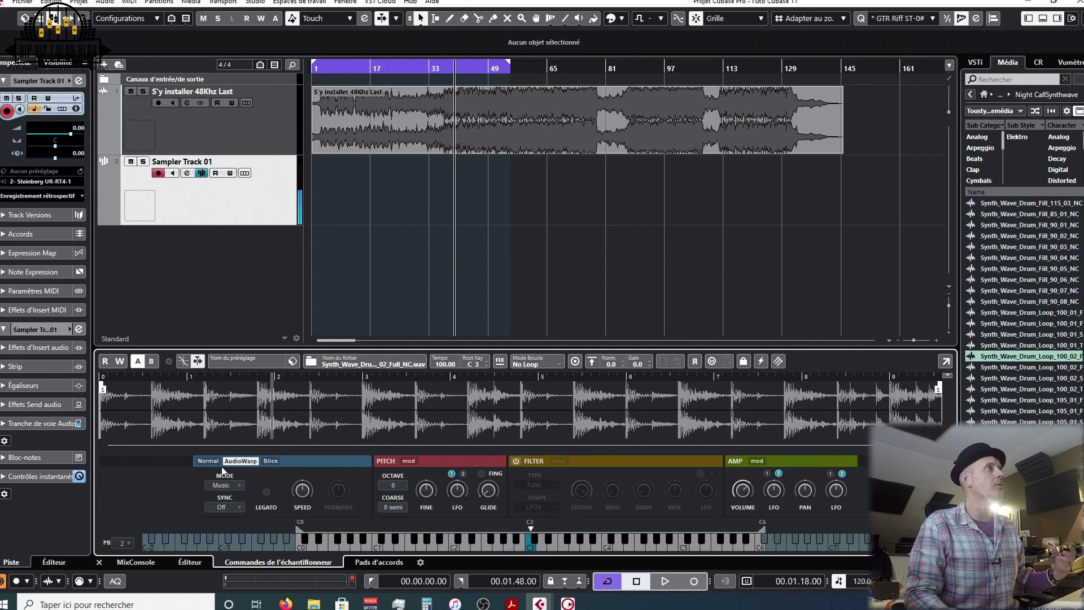
Set the sampler to Normal mode with Vintage quality and play the loop on keys below and above the root
click(203, 460)
click(498, 550)
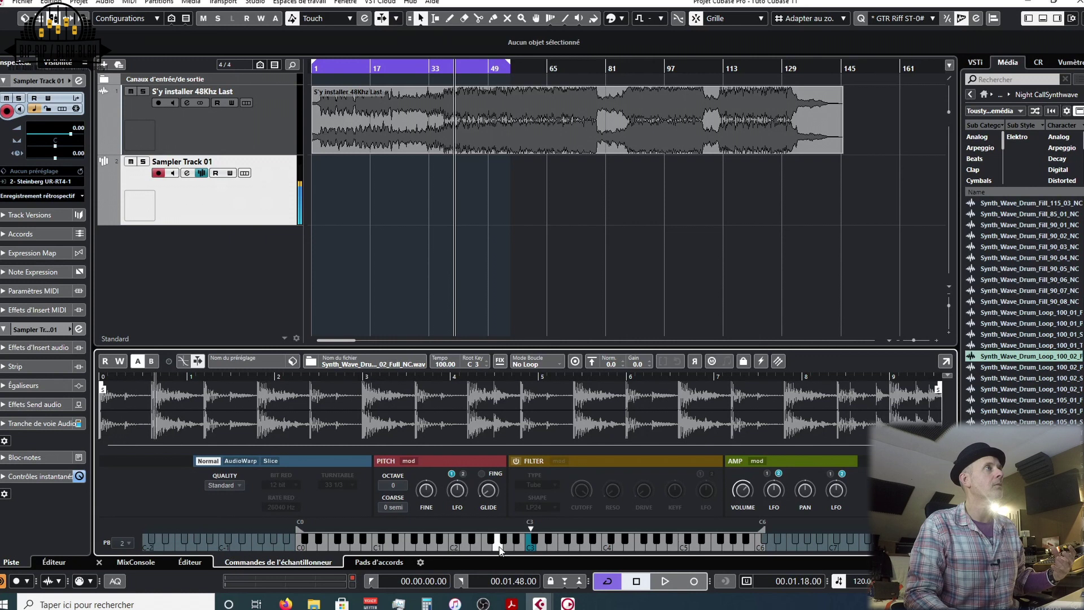
click(239, 486)
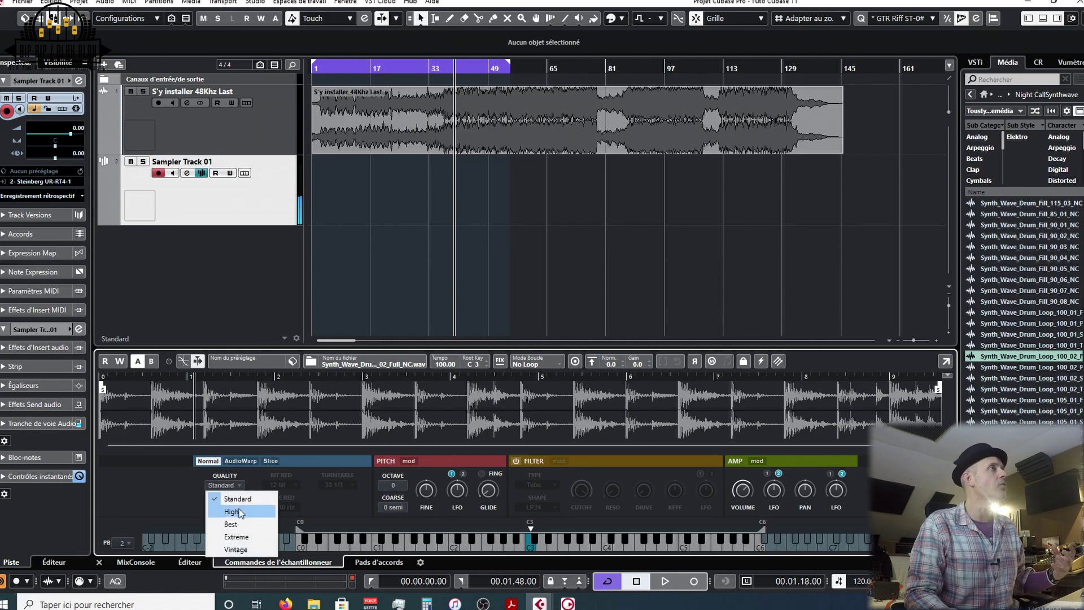
click(238, 546)
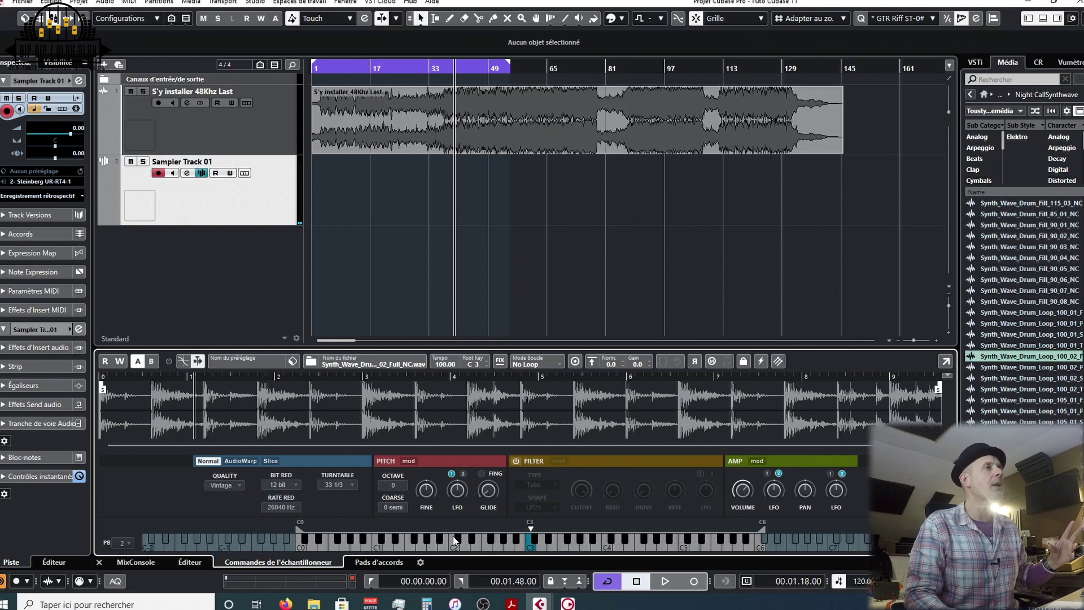
click(578, 547)
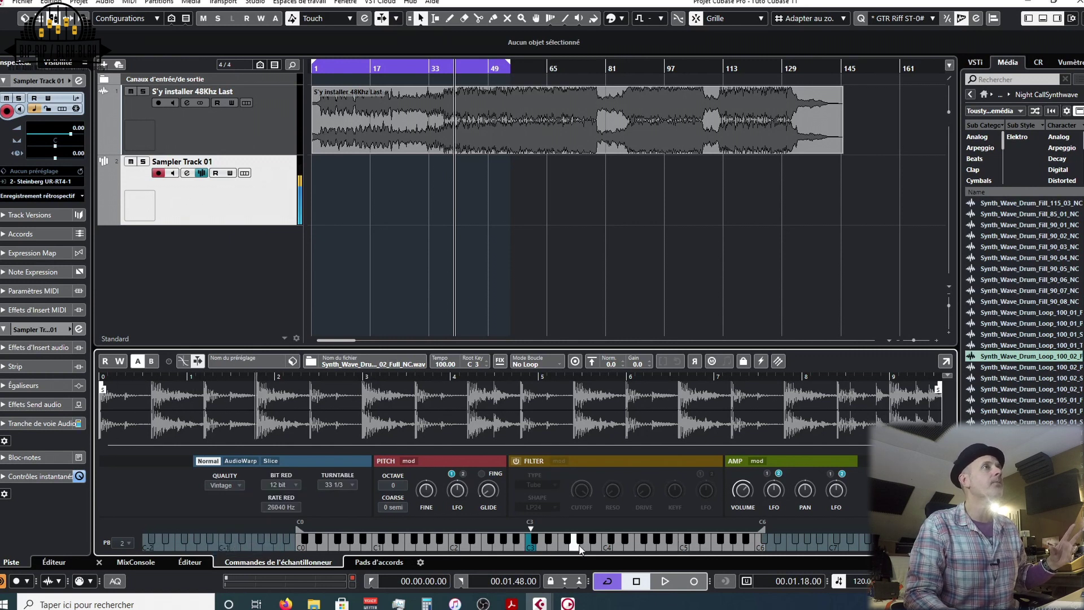
Set the sampler's quality to Best and play the loop at its C3 root key to compare it with Vintage quality
click(534, 551)
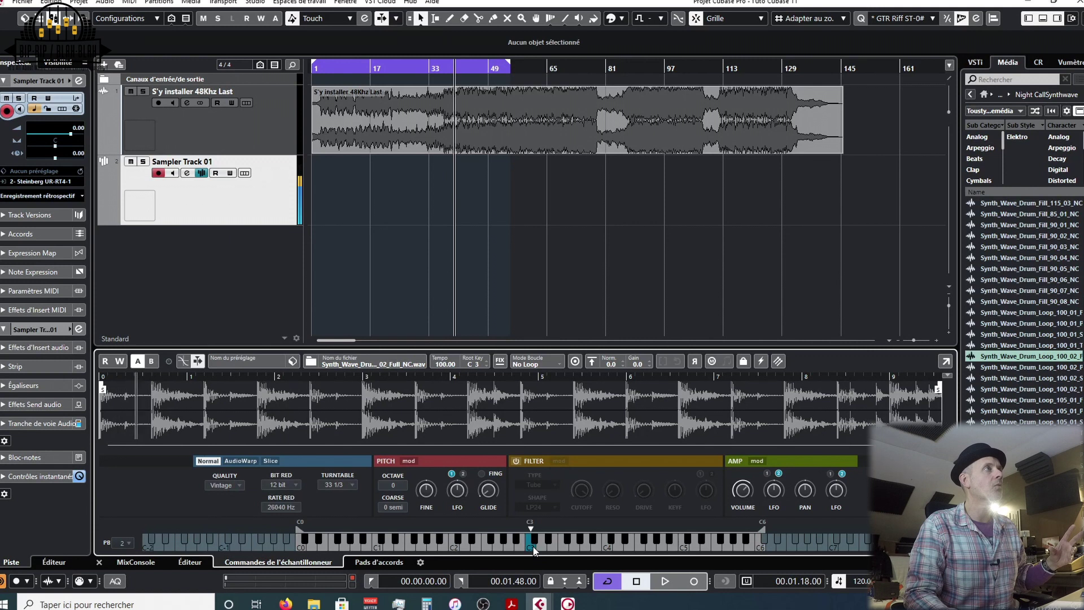
click(229, 481)
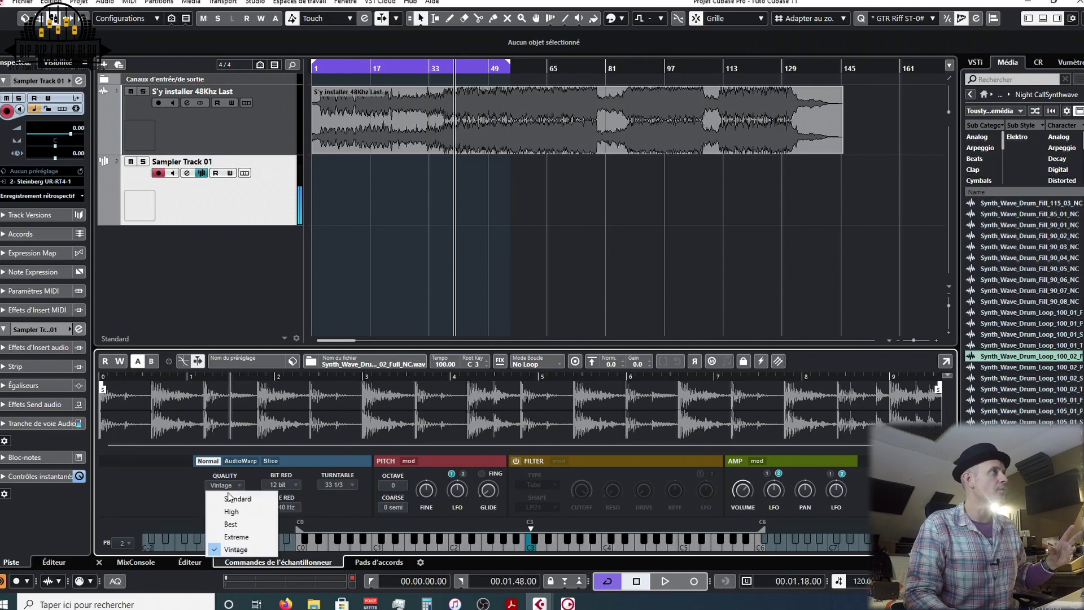
click(228, 525)
click(531, 551)
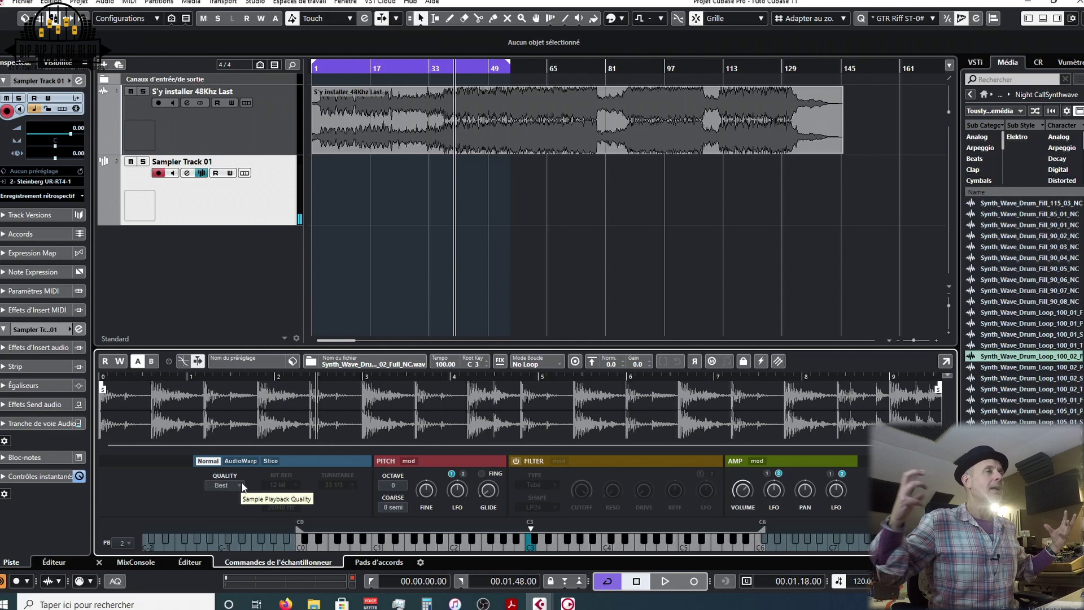
click(530, 548)
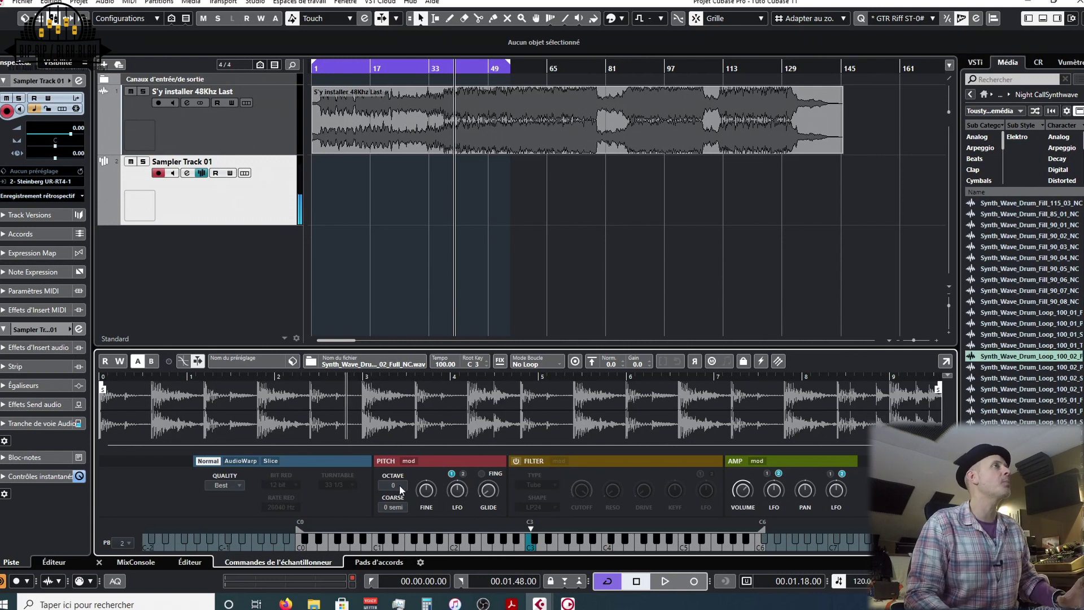
Switch the sampler to Slice mode and play individual slices of the drum loop on several keys above C3
click(270, 460)
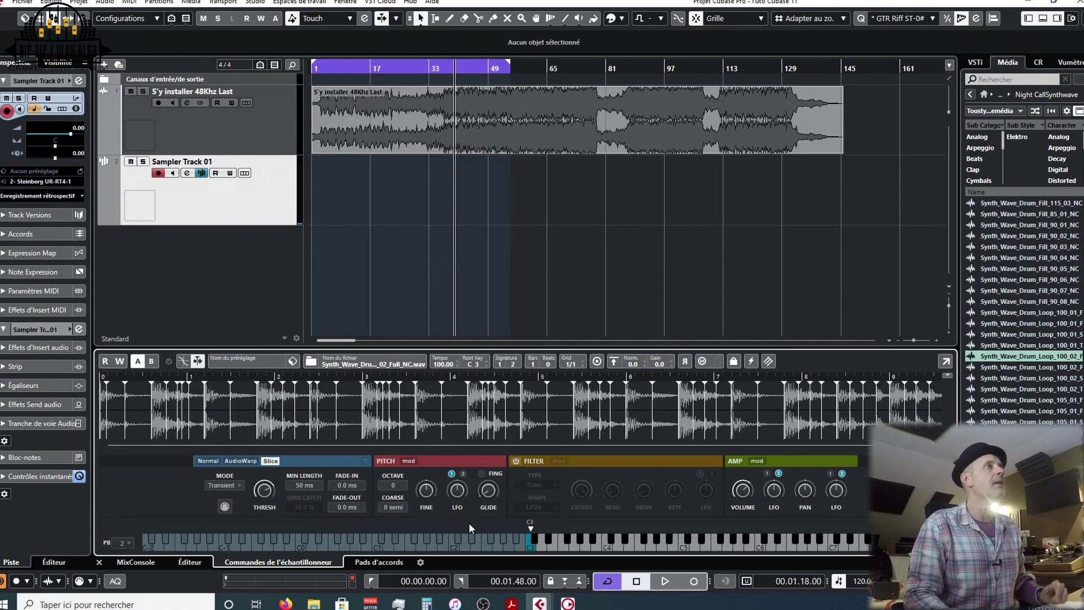
click(581, 547)
click(619, 548)
click(663, 547)
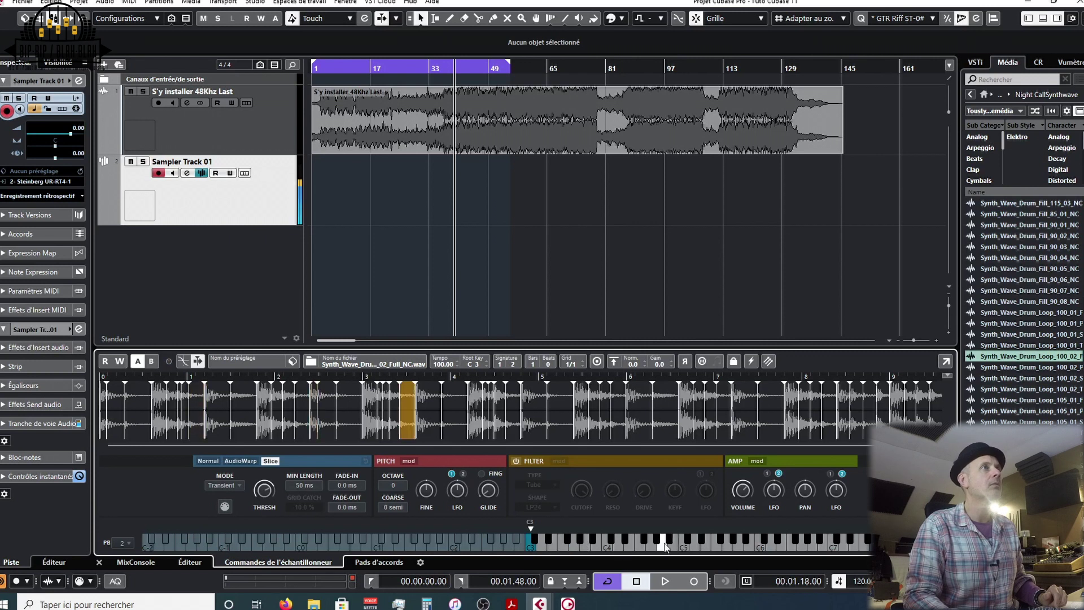
click(740, 545)
click(772, 541)
click(700, 543)
click(652, 546)
click(611, 549)
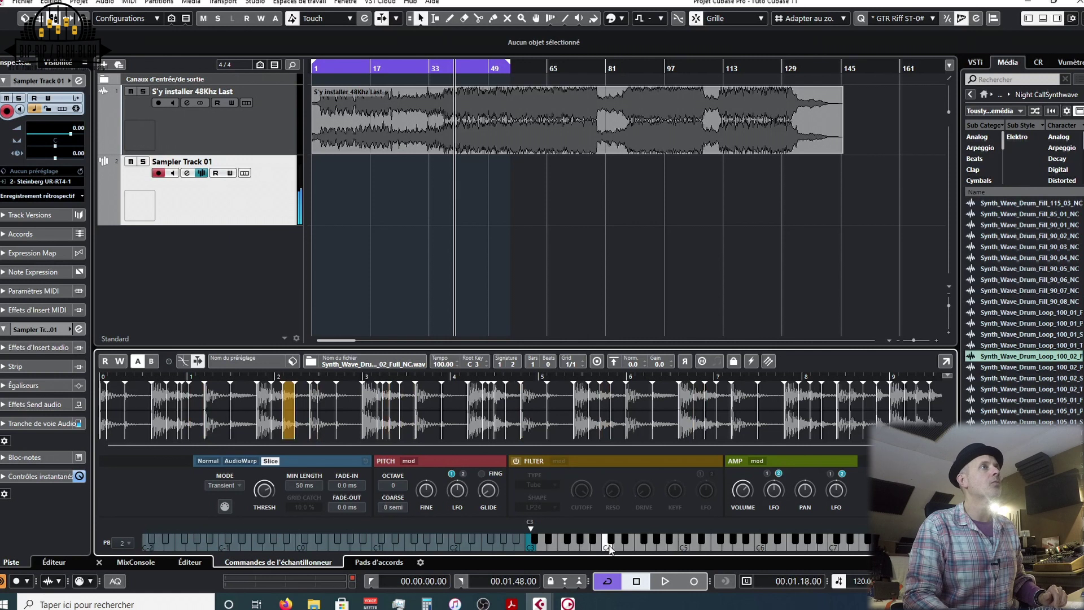
click(555, 550)
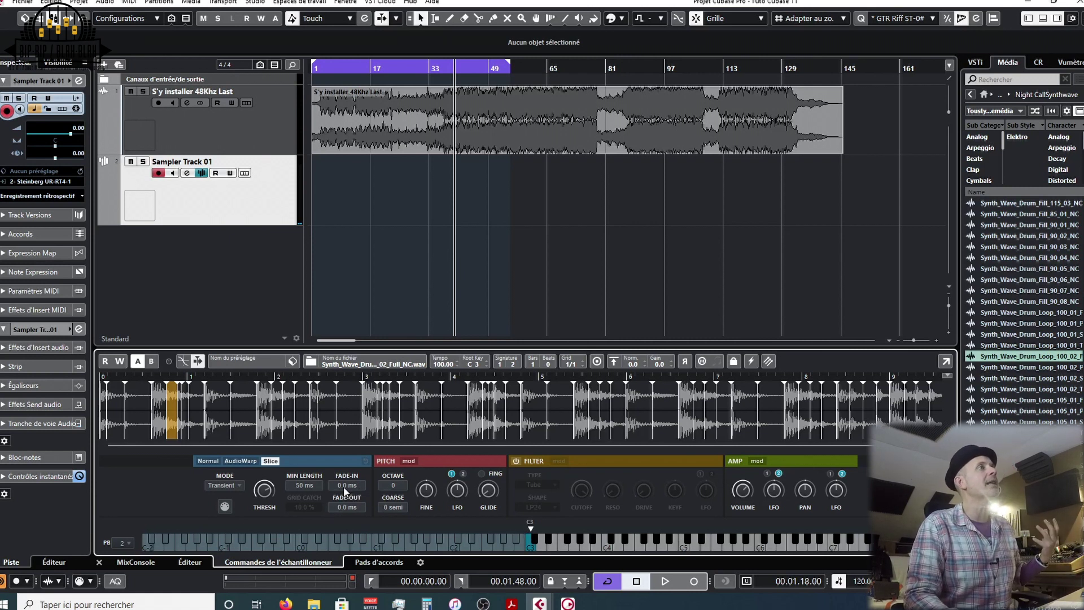
Try a 4.0 ms fade-in and 5.0 ms fade-out on several slices, and reset both fades to 0.0 ms
scroll(343, 483, up, 2)
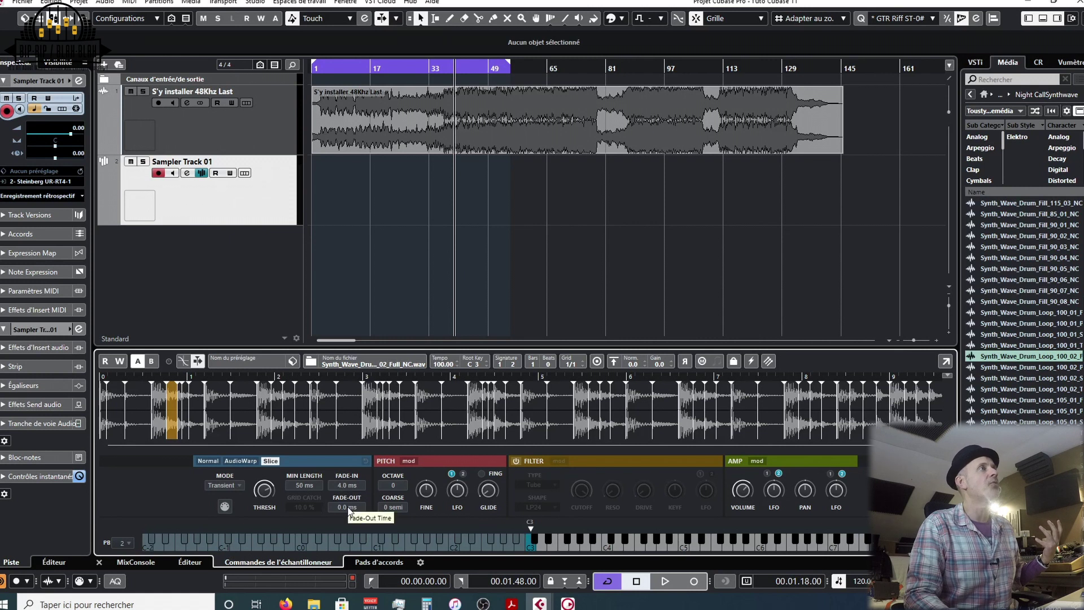
scroll(348, 505, up, 5)
click(666, 552)
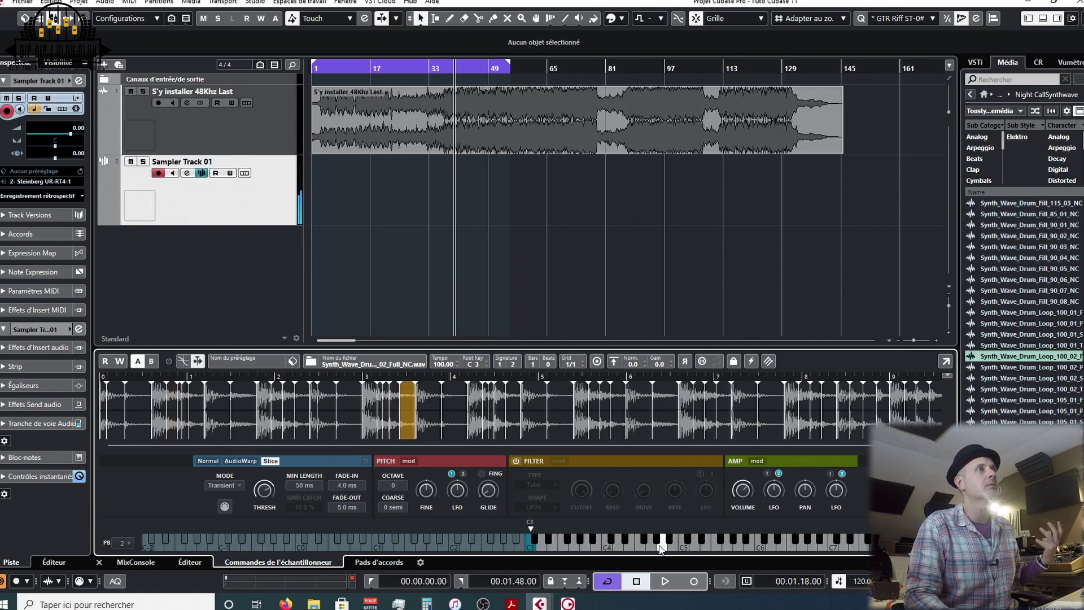
click(677, 550)
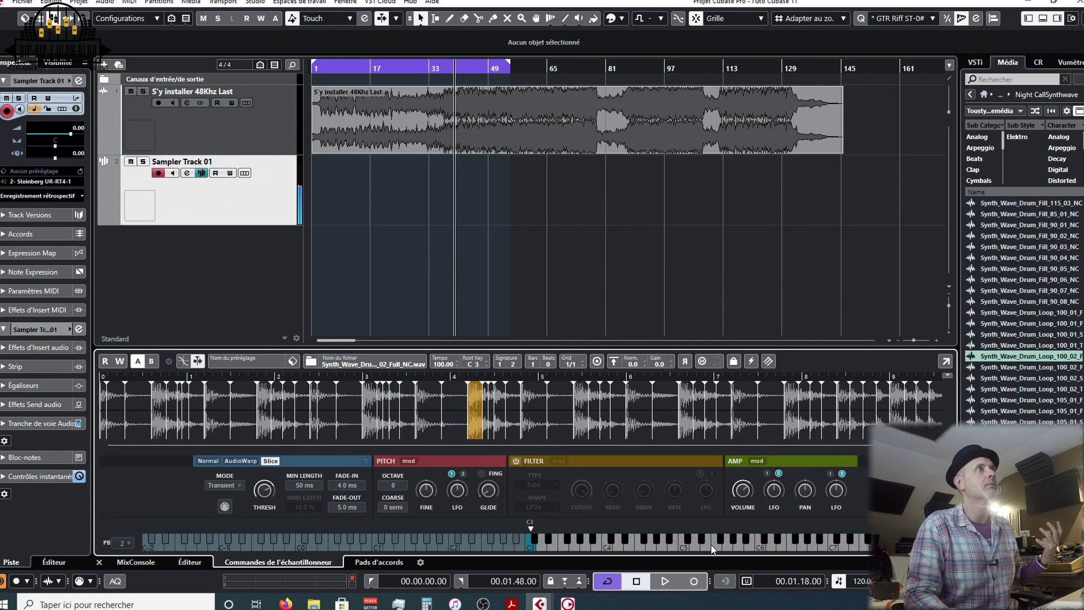
click(734, 546)
click(725, 550)
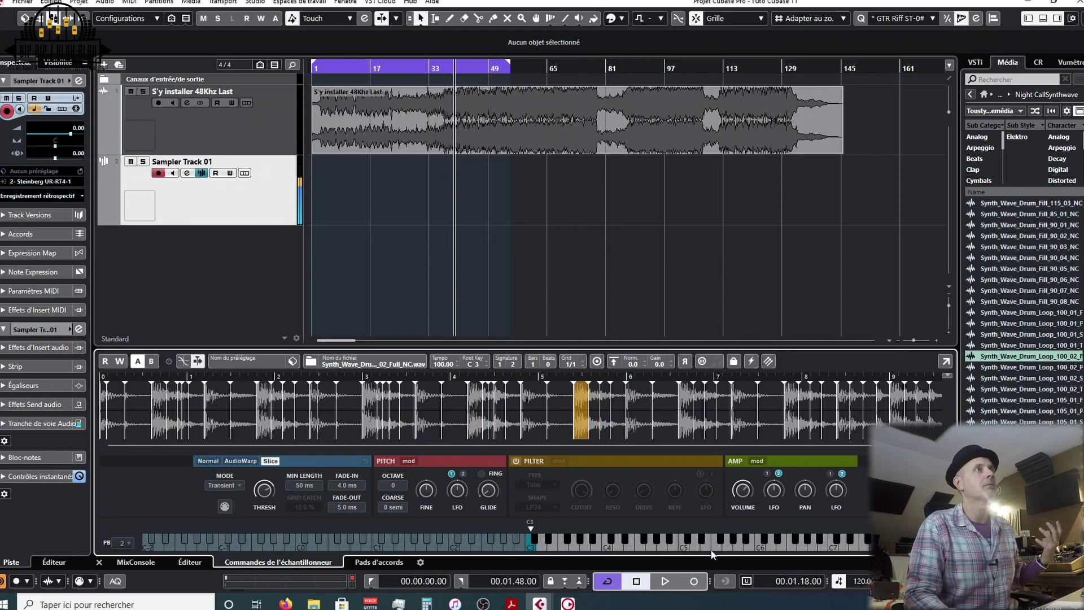
click(712, 554)
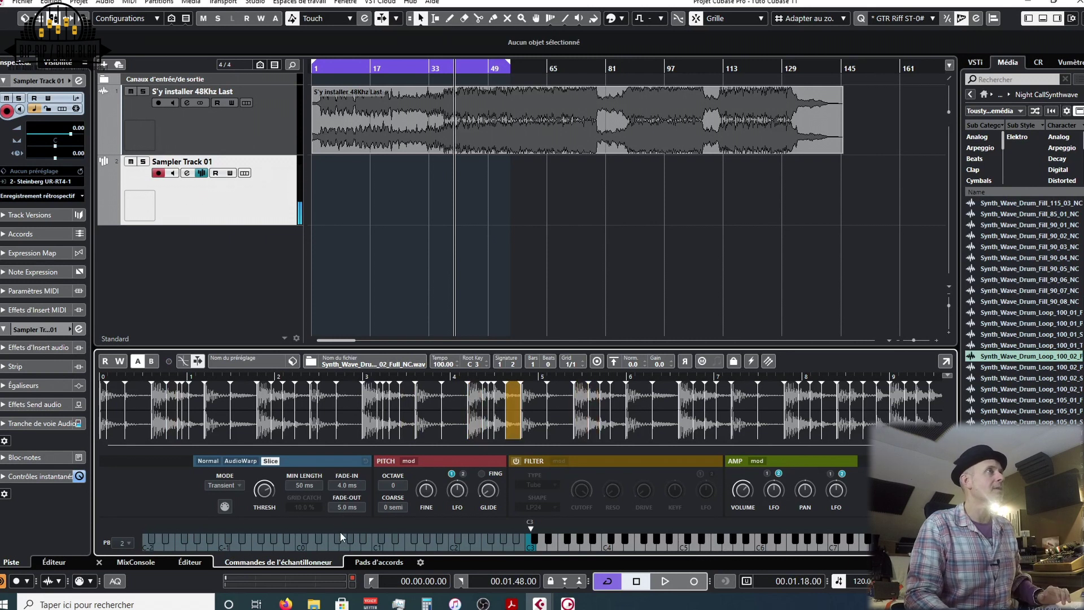
drag(346, 486, 332, 600)
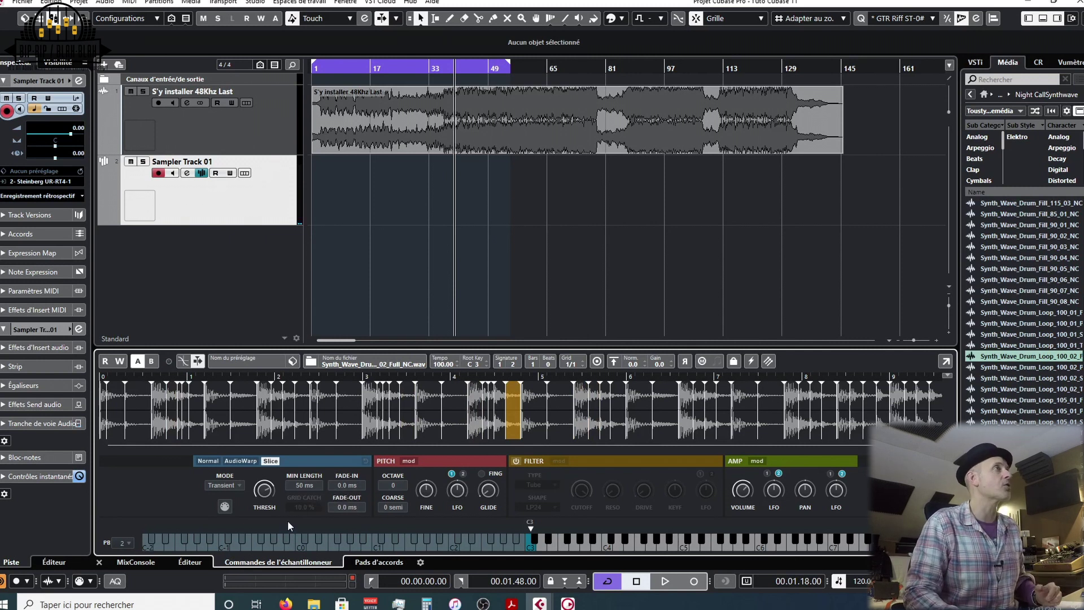
Adjust the slice detection threshold, trying values such as -9.6 dB and -96.0 dB, and play a slice to check it
mouse_move(266, 489)
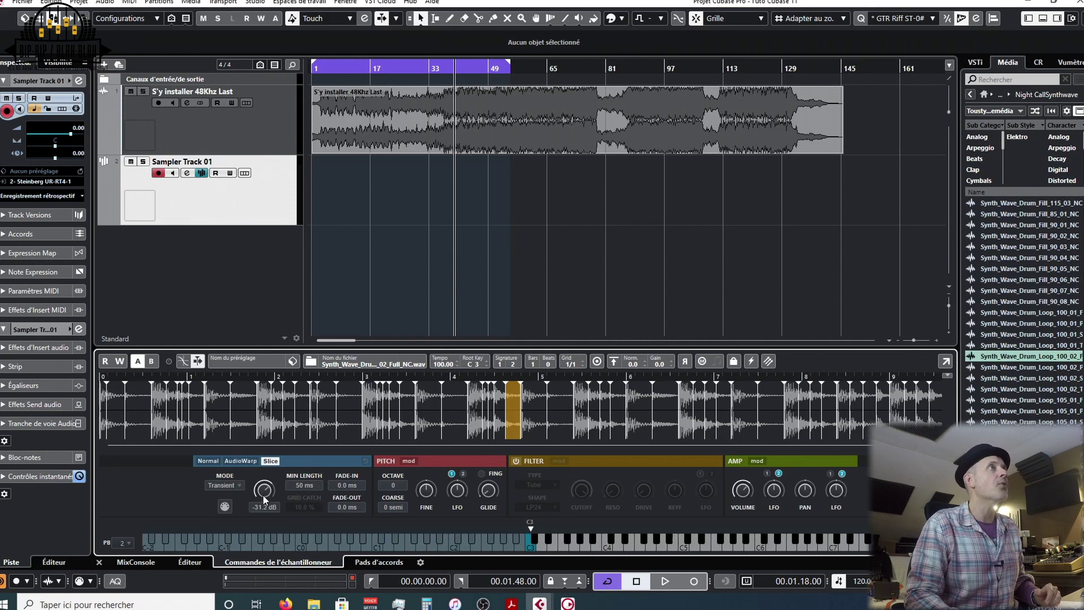
mouse_move(267, 486)
mouse_down()
mouse_move(270, 446)
mouse_move(265, 484)
mouse_move(268, 474)
mouse_up()
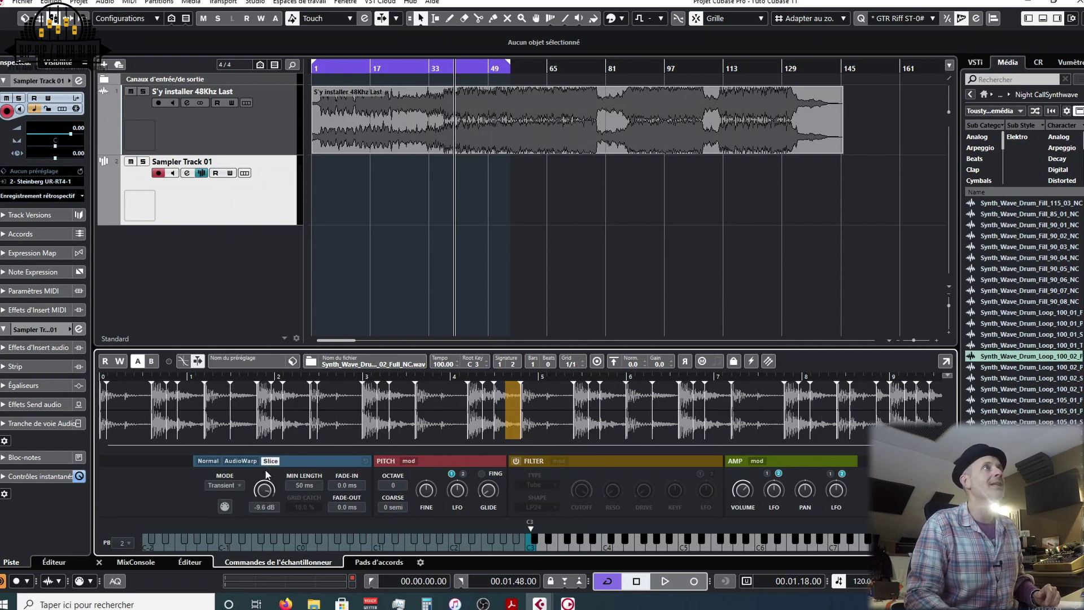
drag(267, 474, 255, 540)
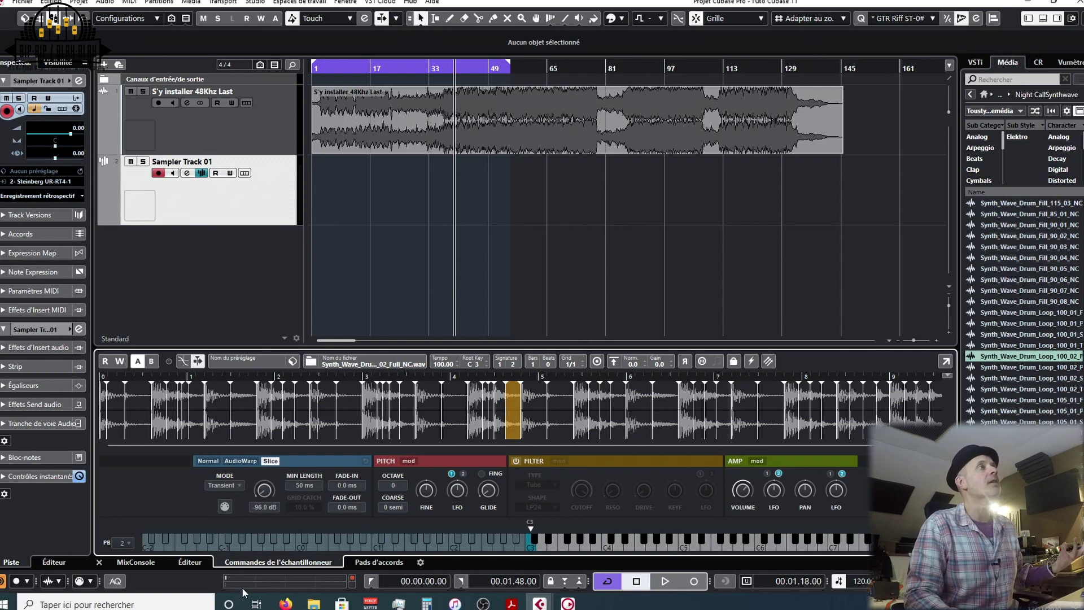
drag(263, 487, 268, 402)
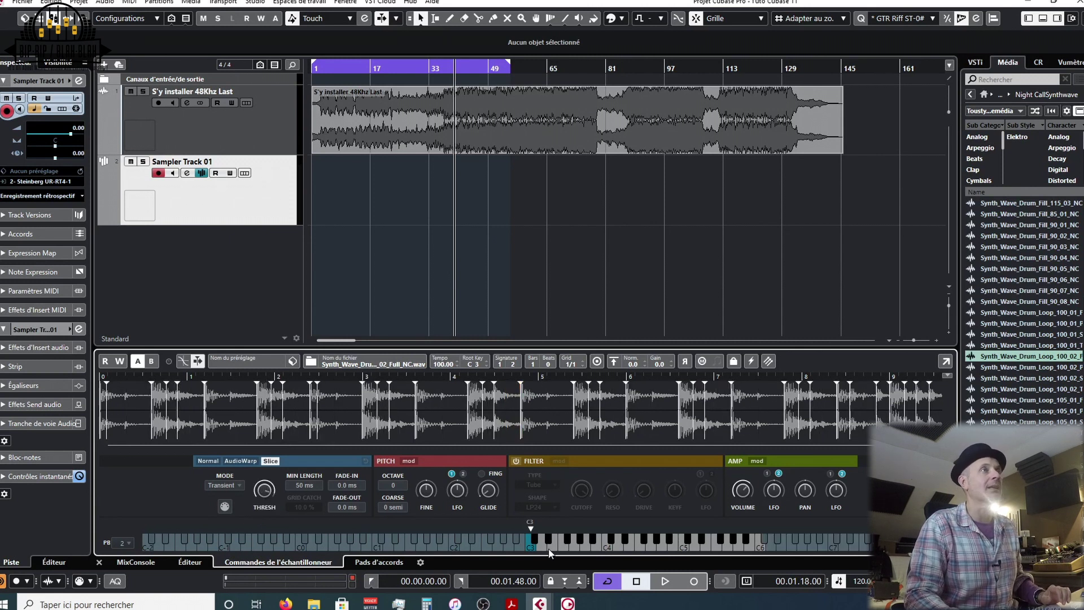
click(595, 551)
mouse_move(273, 488)
drag(263, 493, 260, 503)
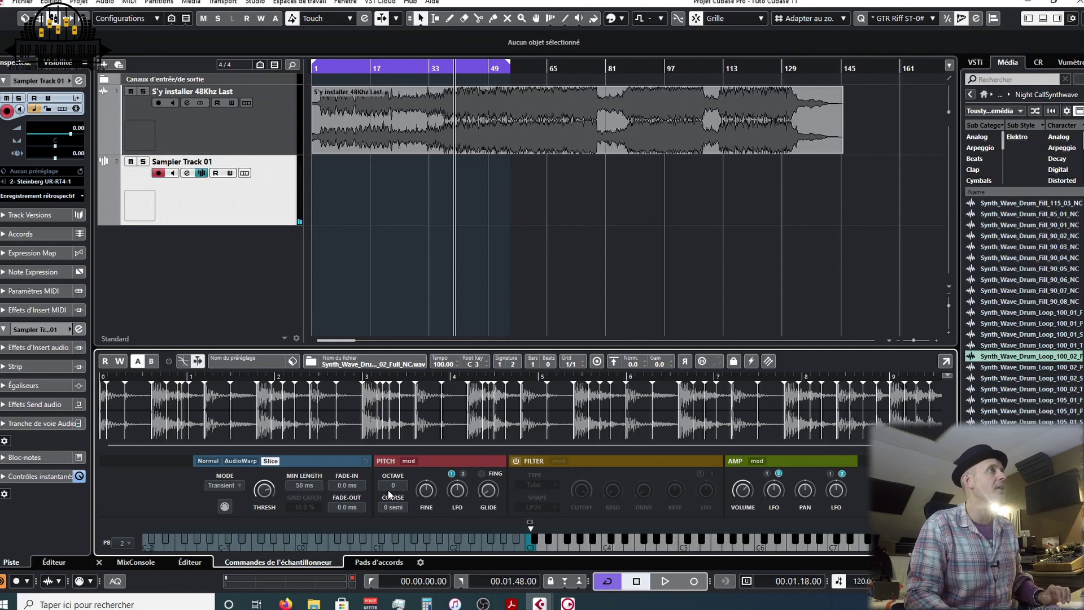
drag(261, 490, 263, 484)
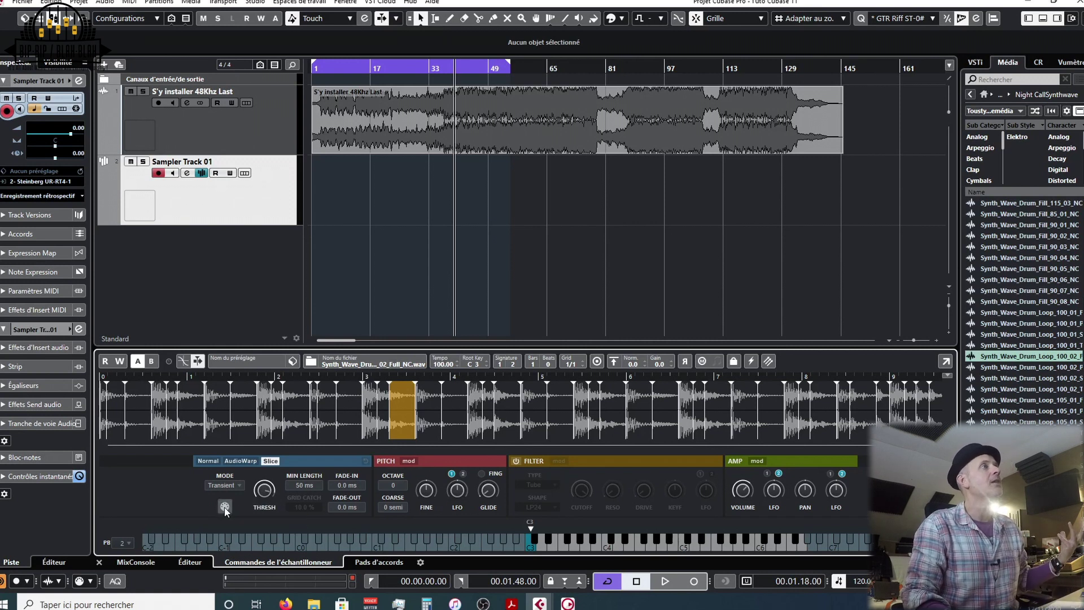
Place the slices as a MIDI part on Sampler Track 01 at bar 34 and open it in a separate Key Editor window
drag(343, 346, 434, 199)
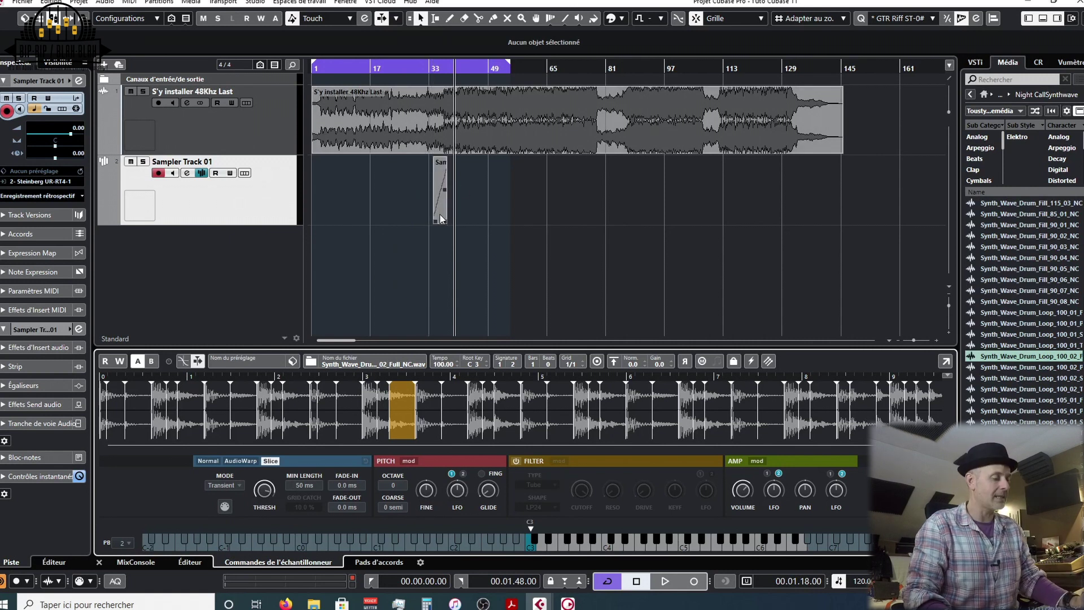
key(h)
key(h)
key(h)
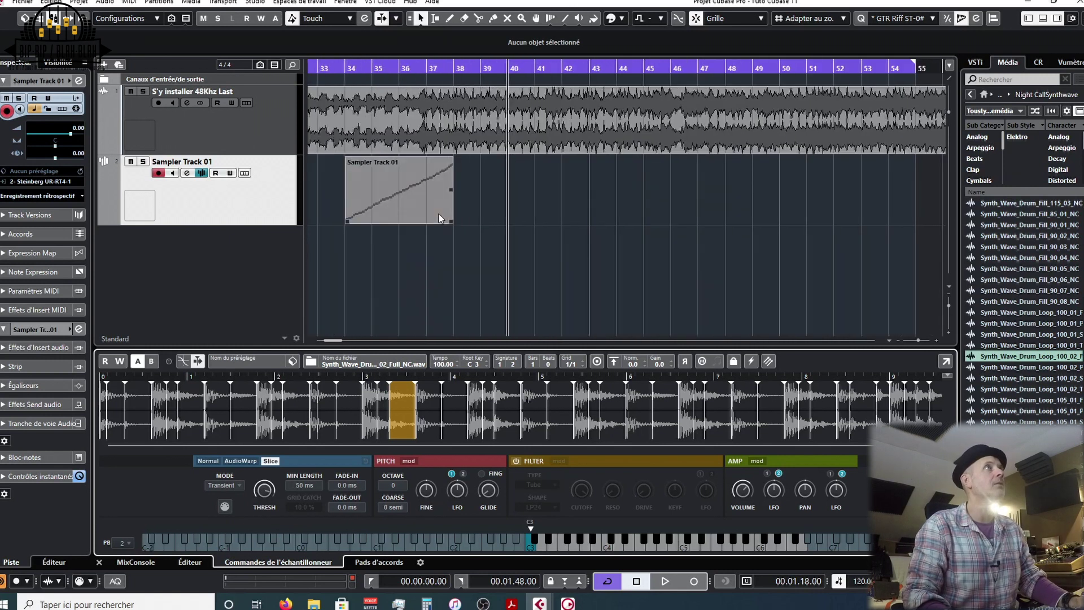
double_click(635, 178)
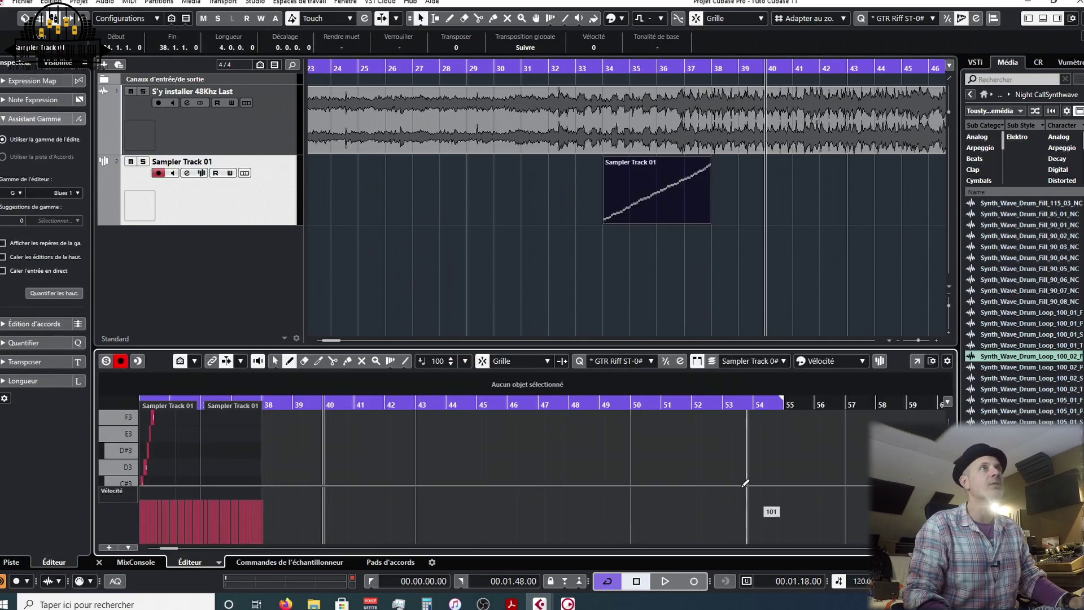
click(916, 362)
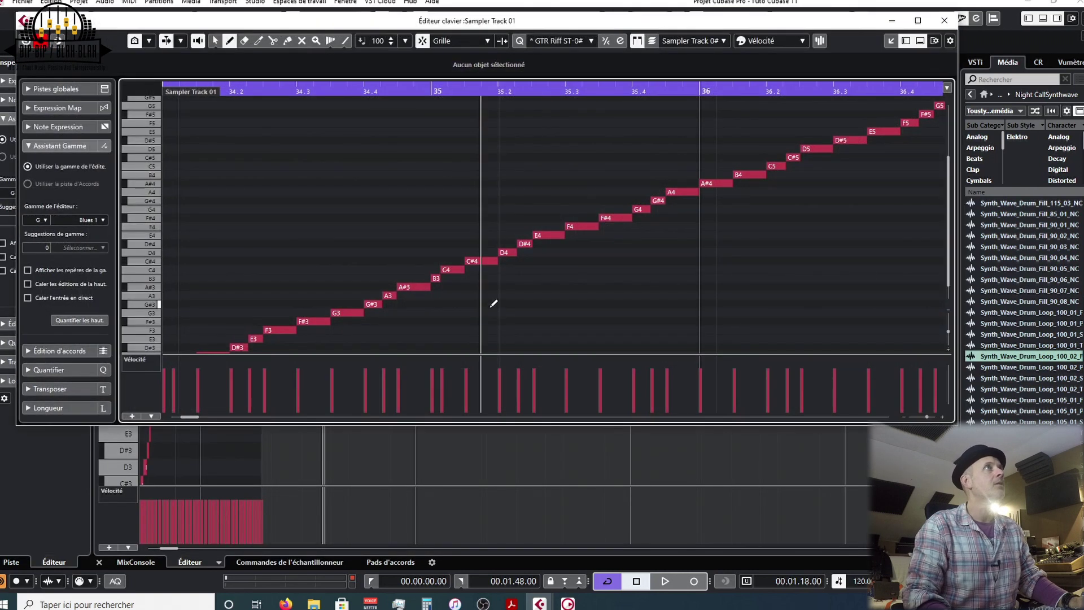
key(1)
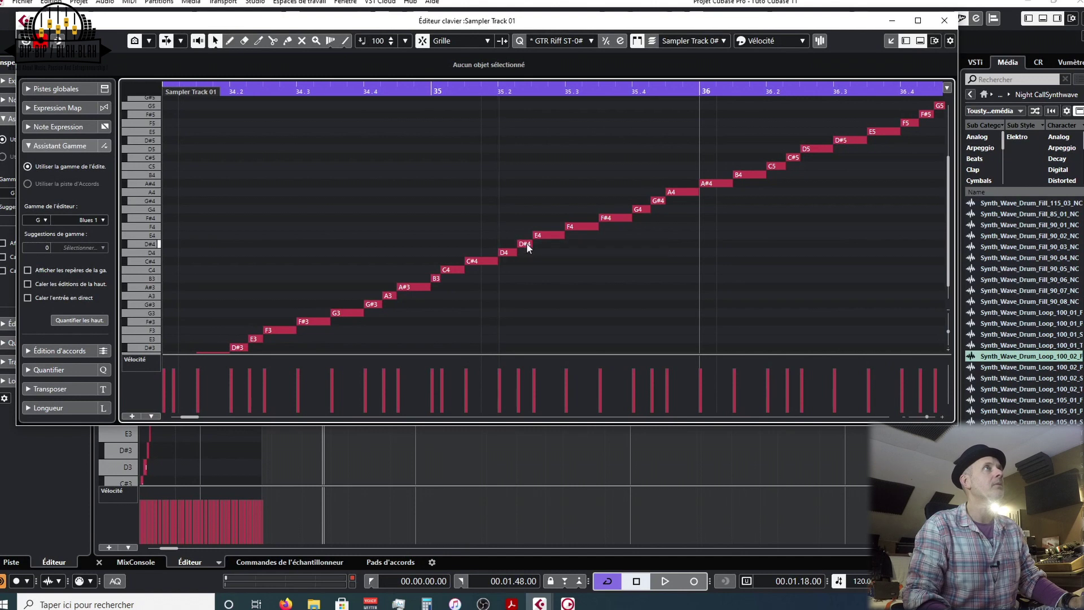
Rearrange the slice notes around bars 35 and 36, moving D#4 and G4 to C#5, F4 to A3, F#4 and B4 to C4, A#4 to C#4
click(524, 247)
drag(523, 247, 530, 158)
drag(580, 228, 582, 291)
drag(615, 218, 627, 252)
drag(644, 210, 646, 166)
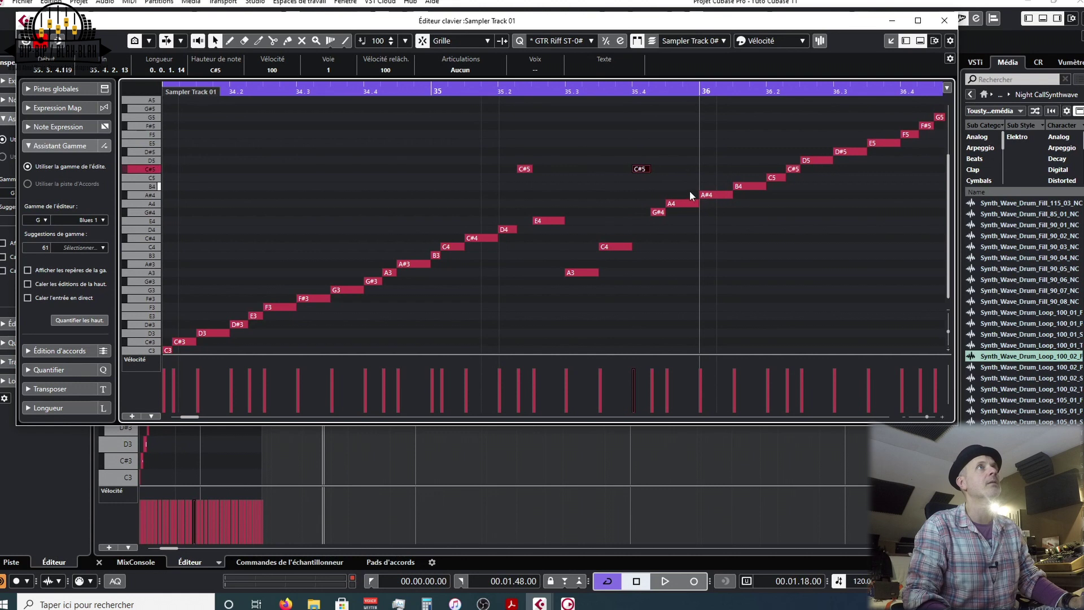
drag(714, 195, 720, 234)
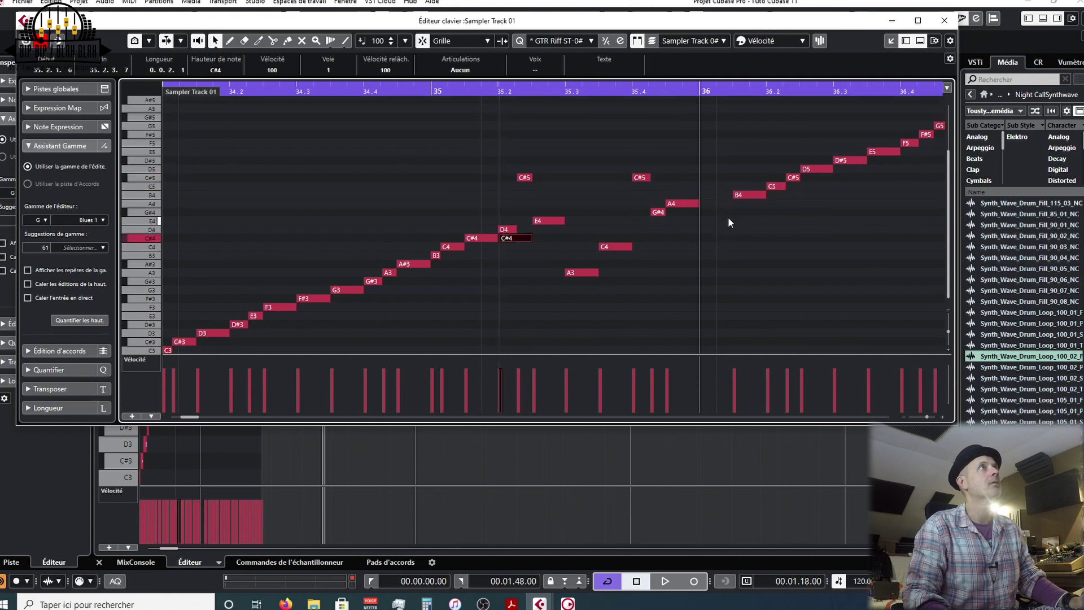
drag(751, 195, 747, 250)
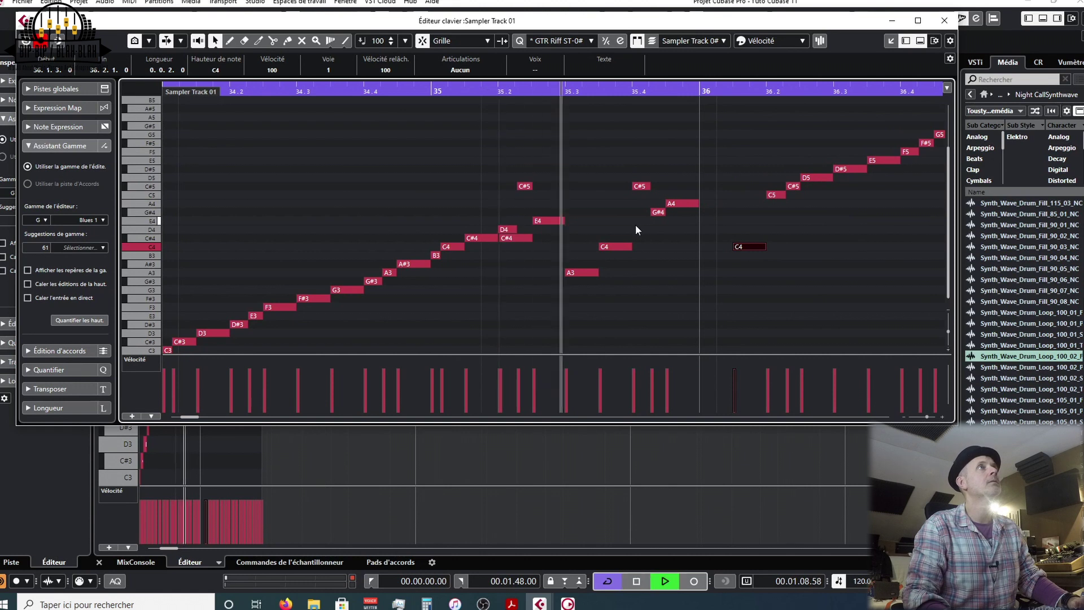
key(space)
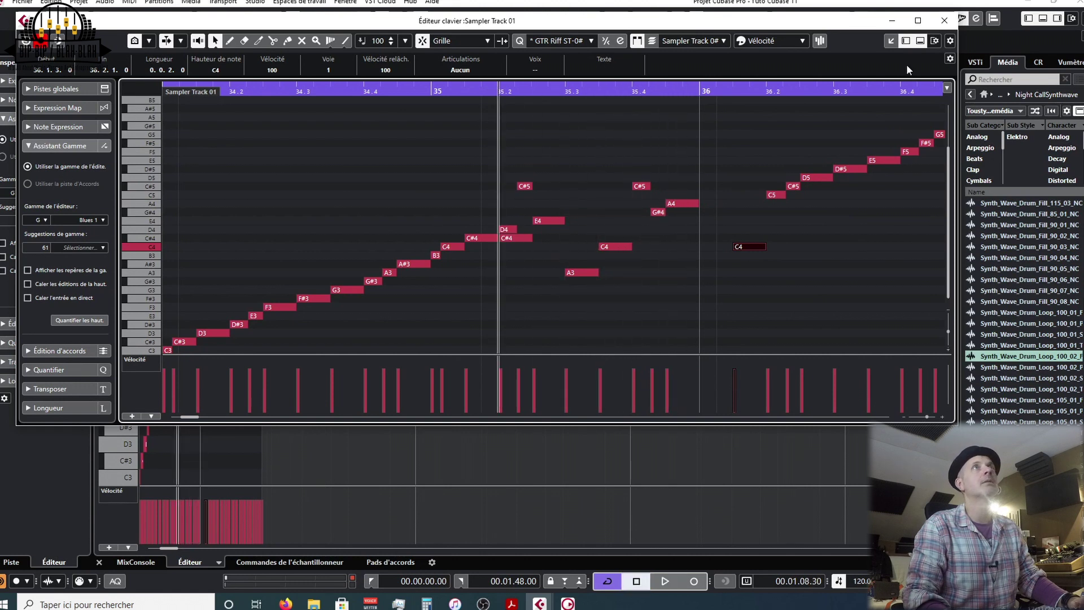
click(944, 21)
Mute the S'y installer 48Khz Last track and play the rearranged slice part on its own
click(131, 90)
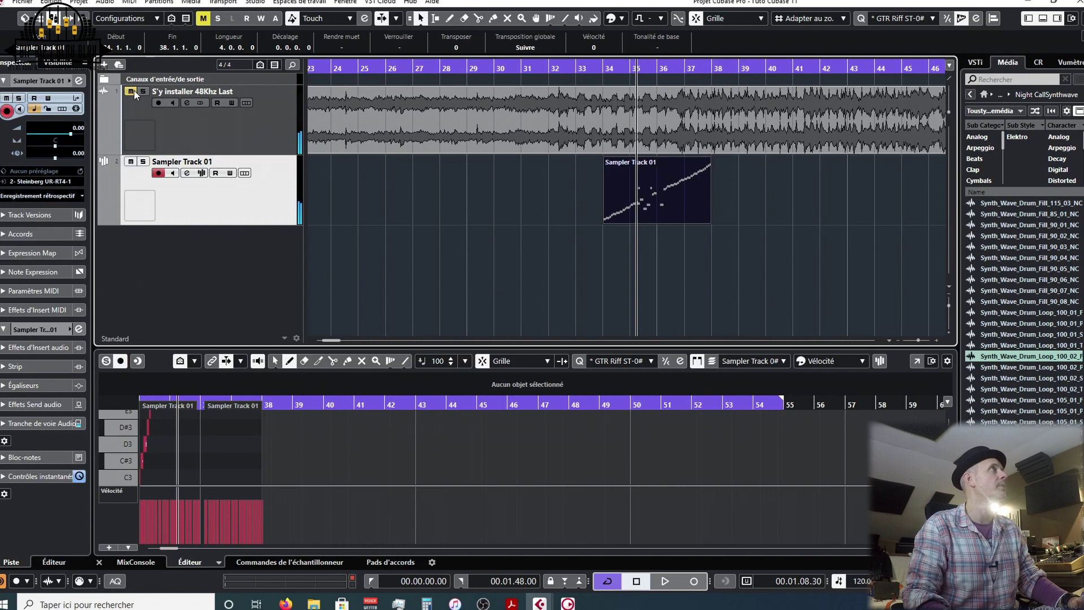
key(space)
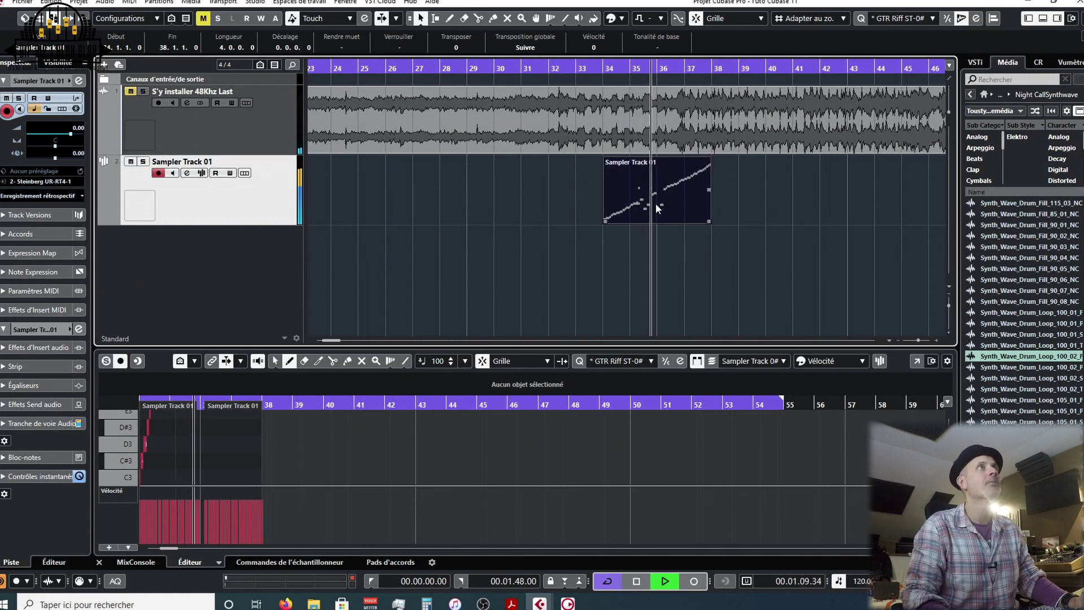
key(space)
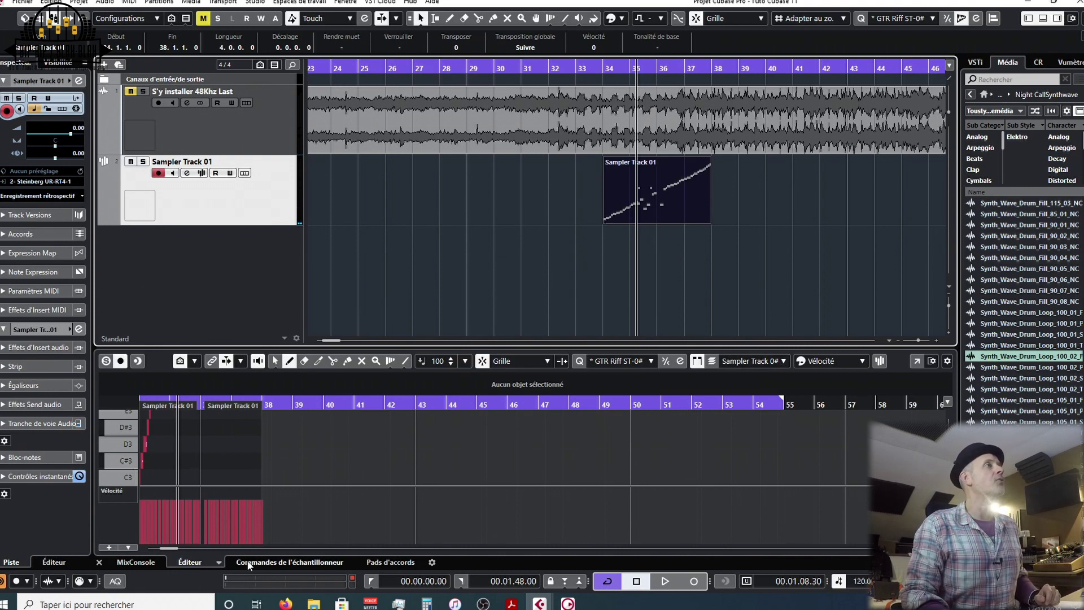
Replace the drum loop in the Sampler Track 01 sampler with a 90 BPM Synth Wave bass loop in F# from the media library
click(267, 563)
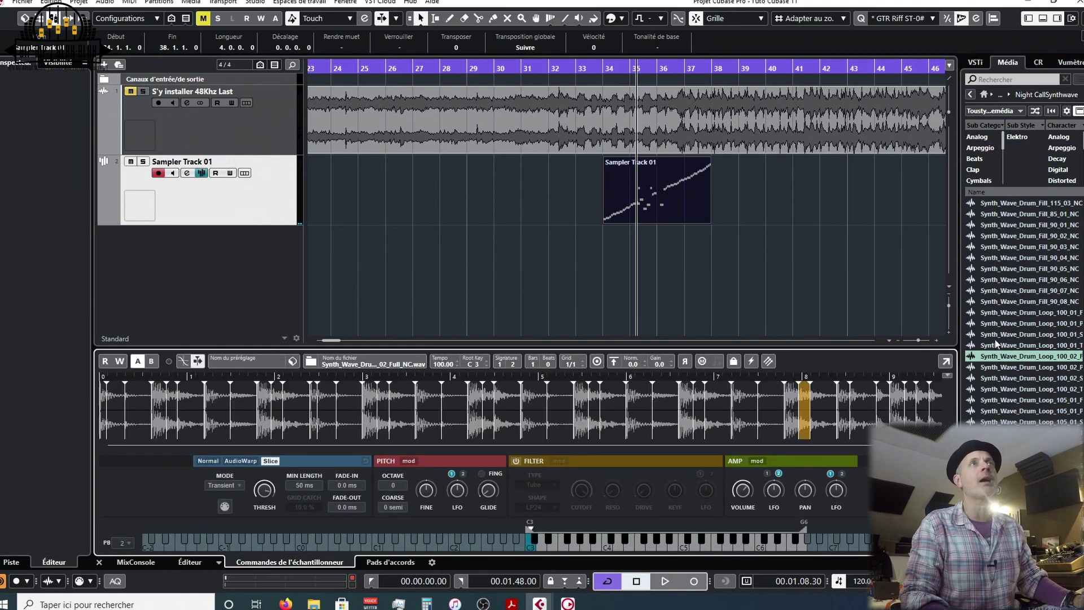
scroll(1002, 314, up, 10)
scroll(1009, 326, up, 2)
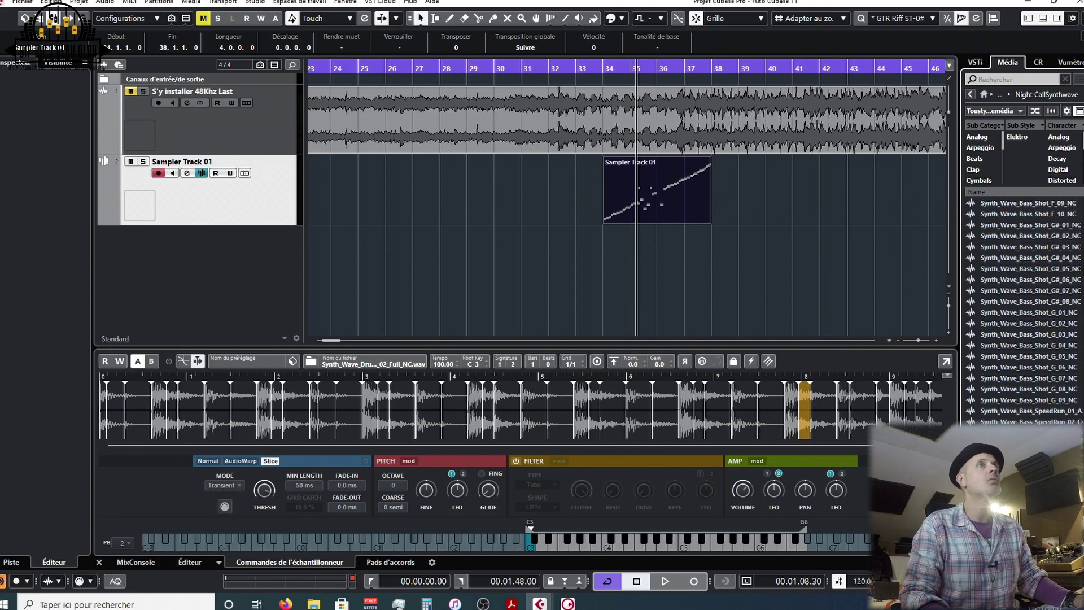
drag(662, 485, 566, 429)
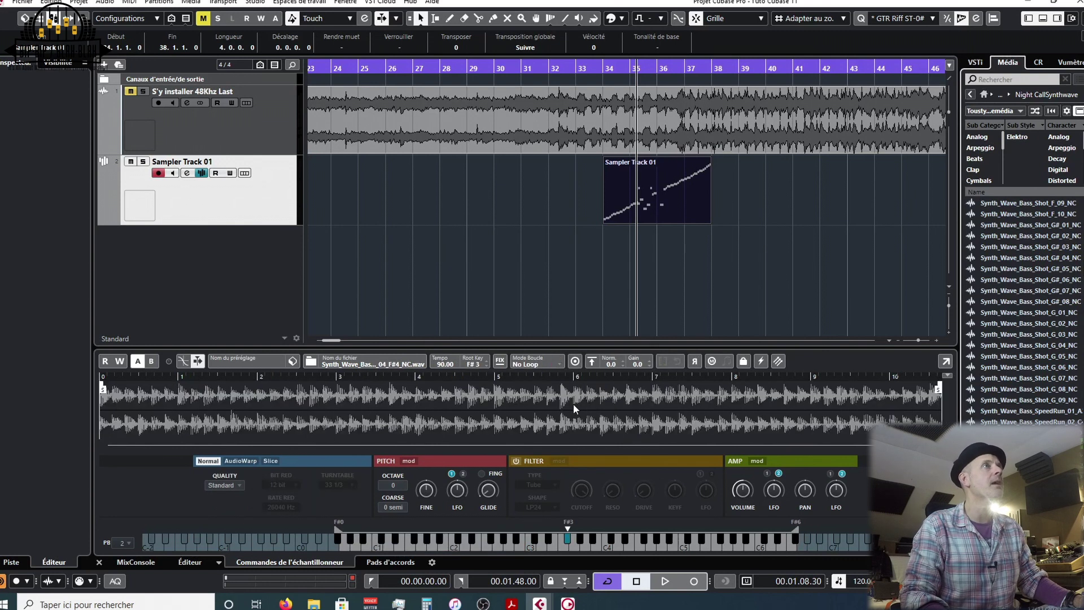
Audition the bass loop on the sampler keyboard and set the amp modulation's LFO 1 waveform to Pulse
click(607, 547)
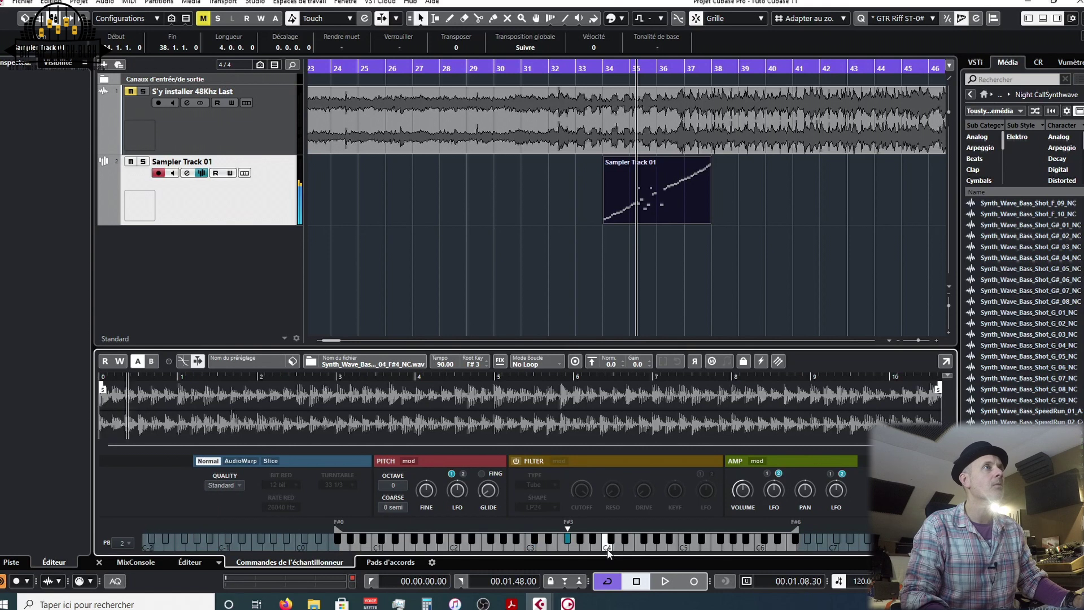
click(648, 547)
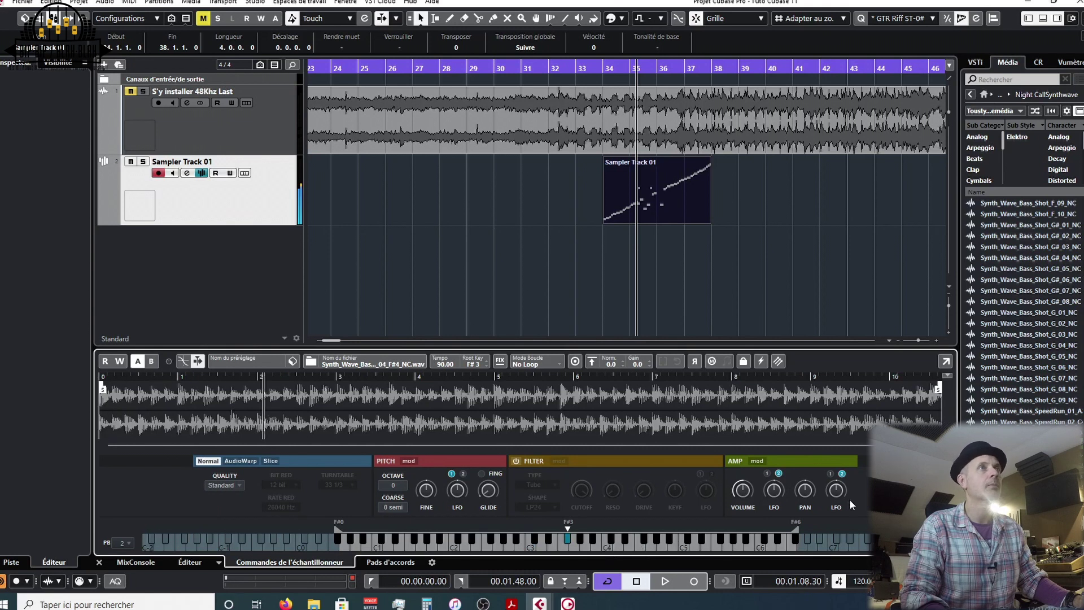
mouse_move(773, 479)
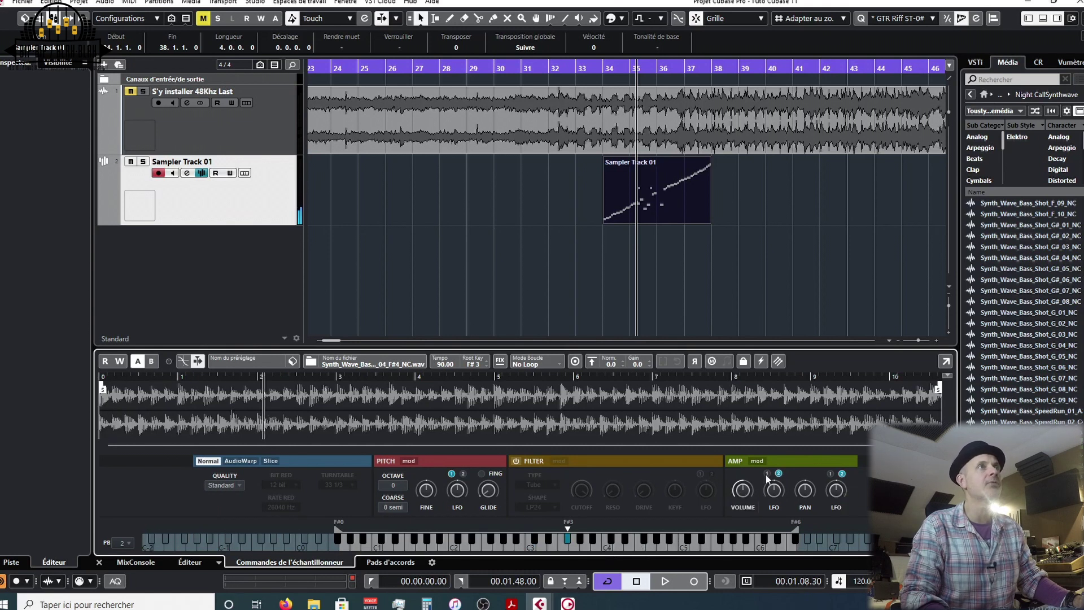
click(757, 461)
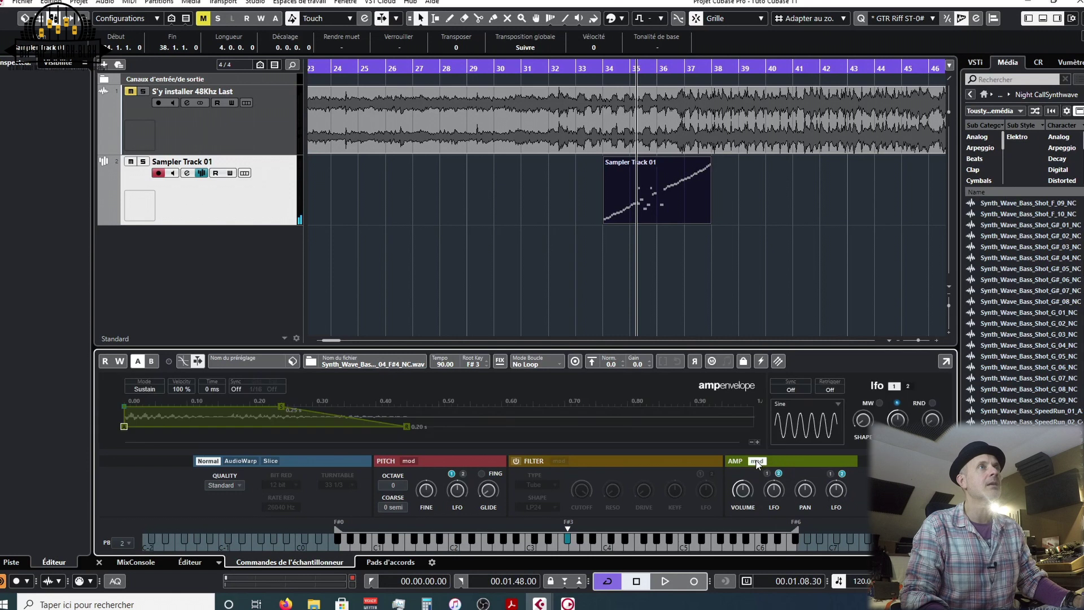
click(839, 404)
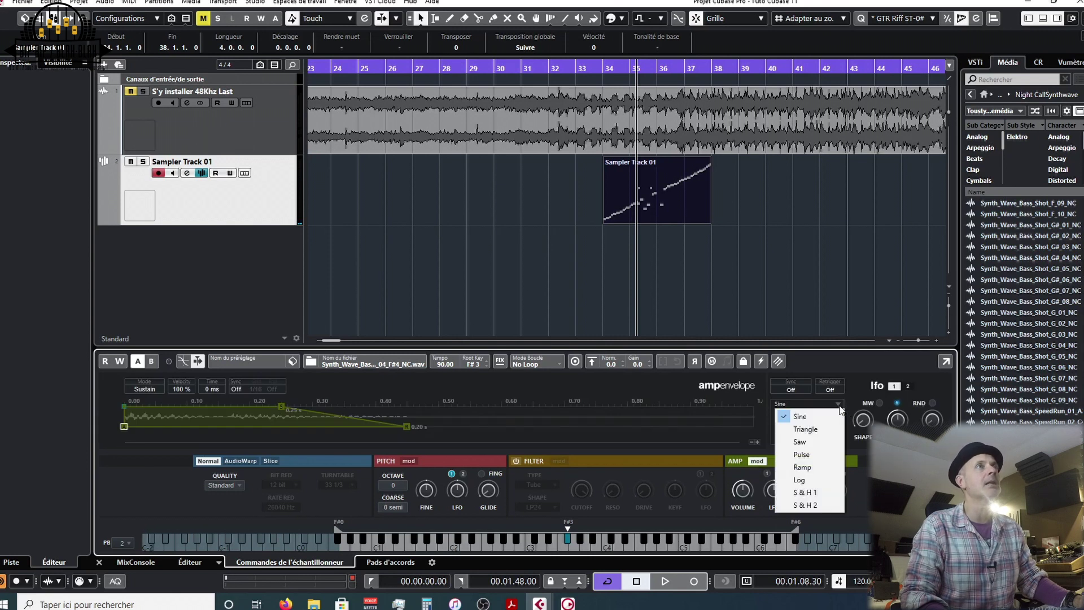
click(804, 455)
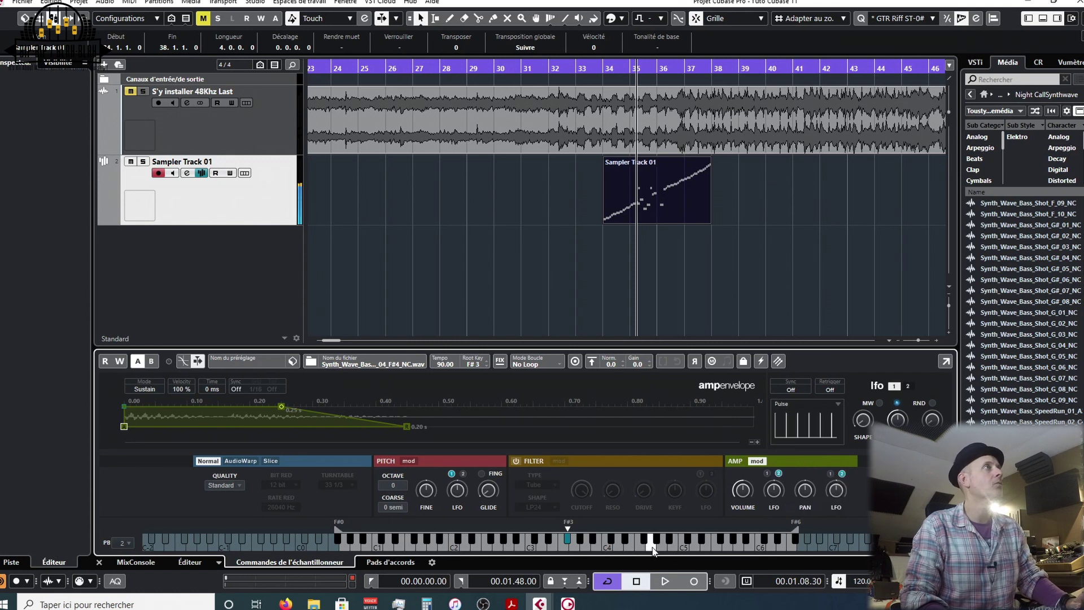
Set the amp LFO's sync to Tempo + Retrig and its retrigger to First Note, auditioning several keyboard notes between the changes
click(791, 389)
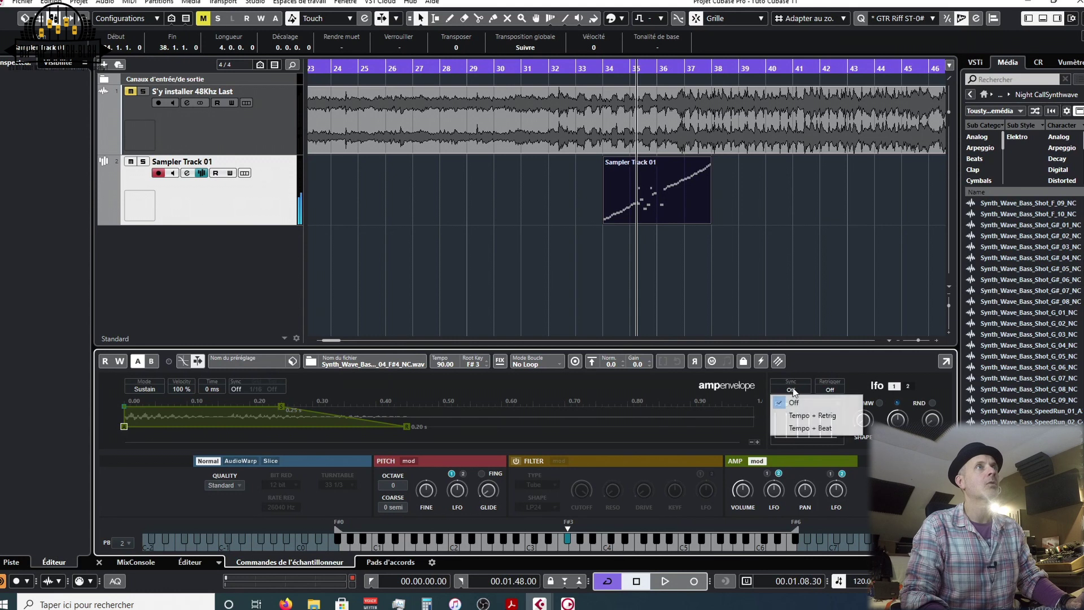
click(797, 416)
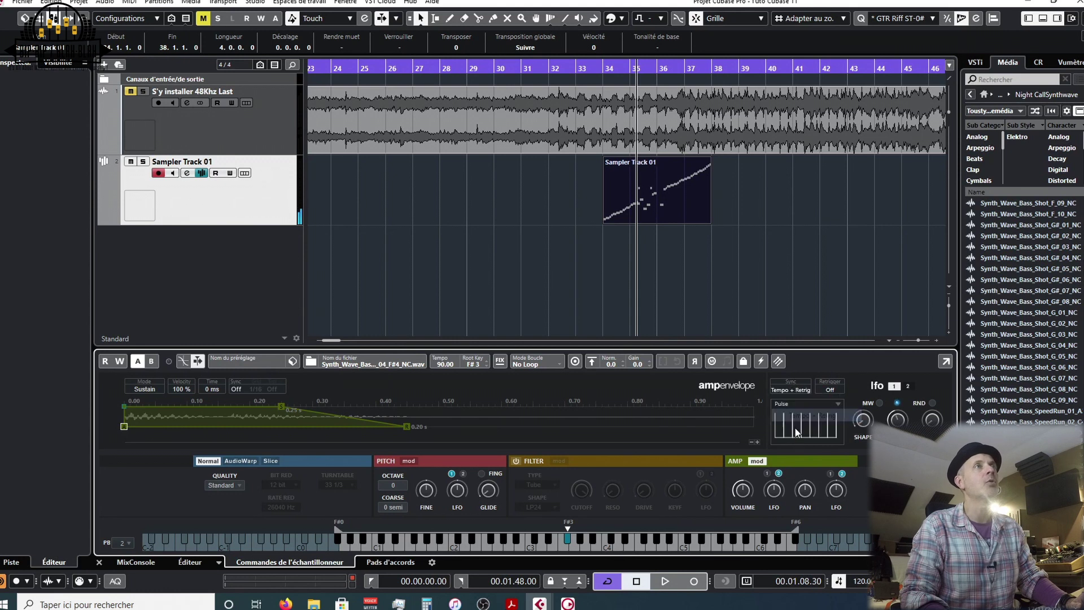
click(621, 549)
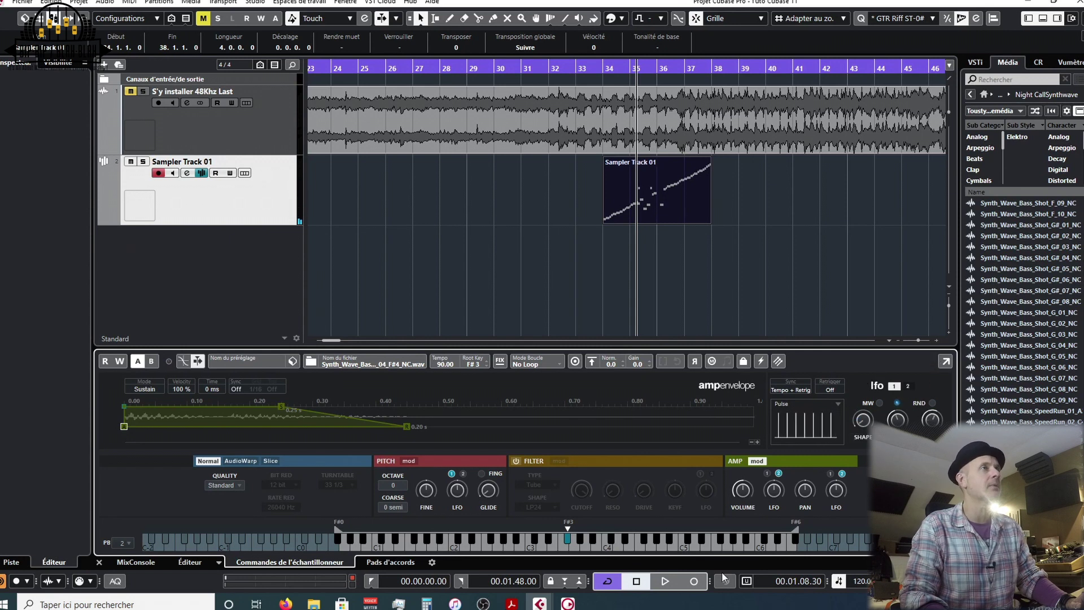
click(607, 546)
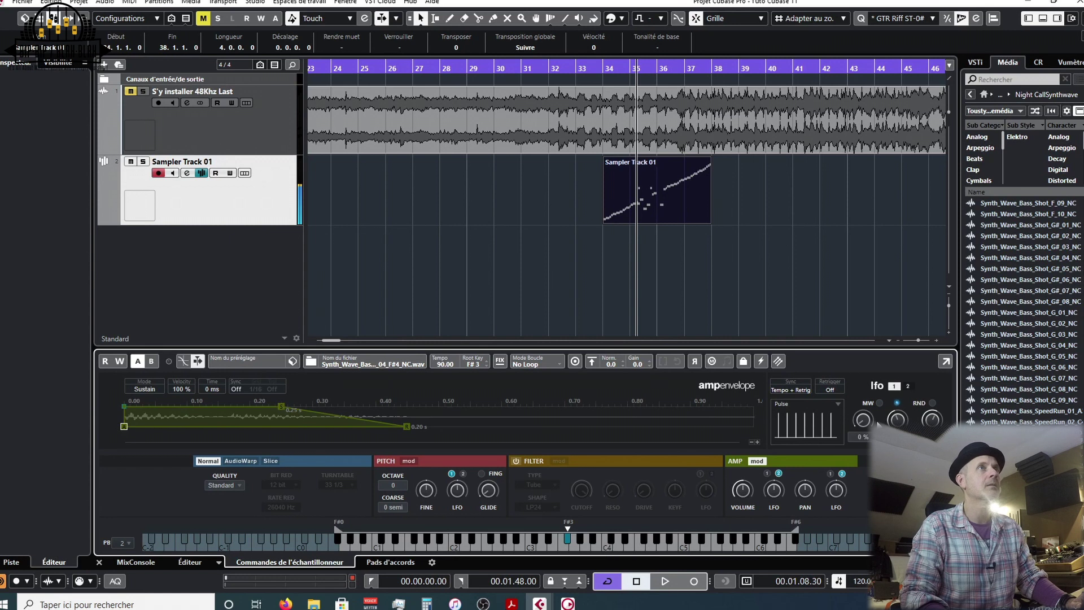
click(617, 543)
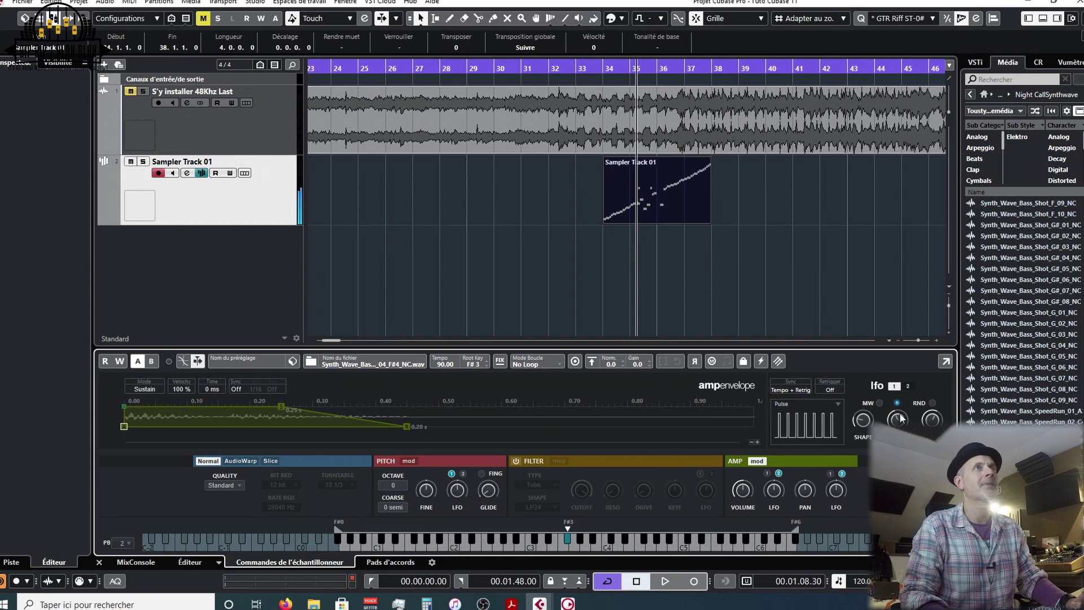
click(742, 546)
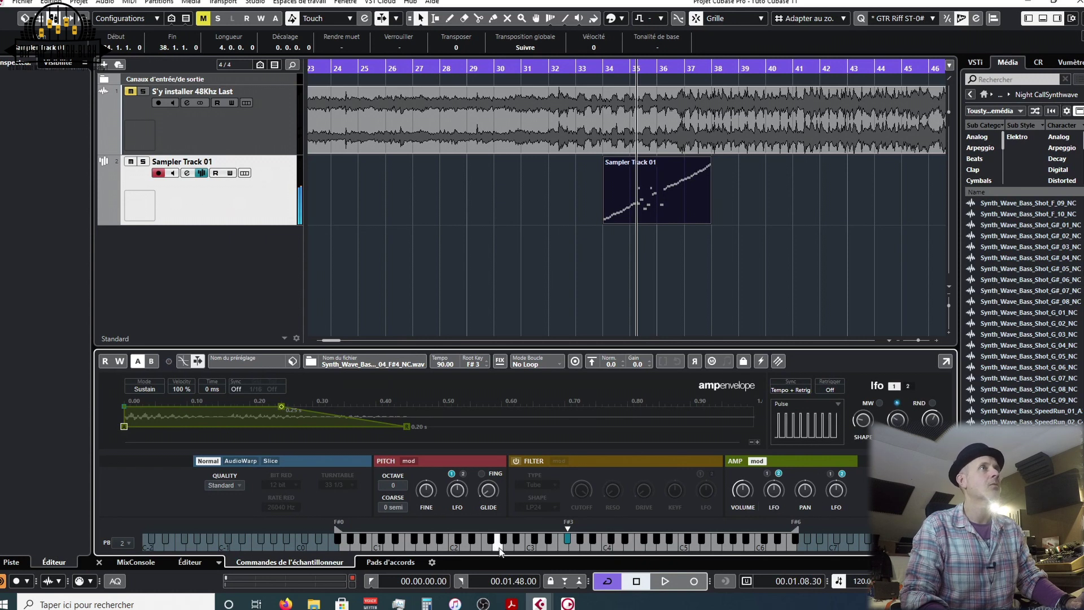
click(830, 390)
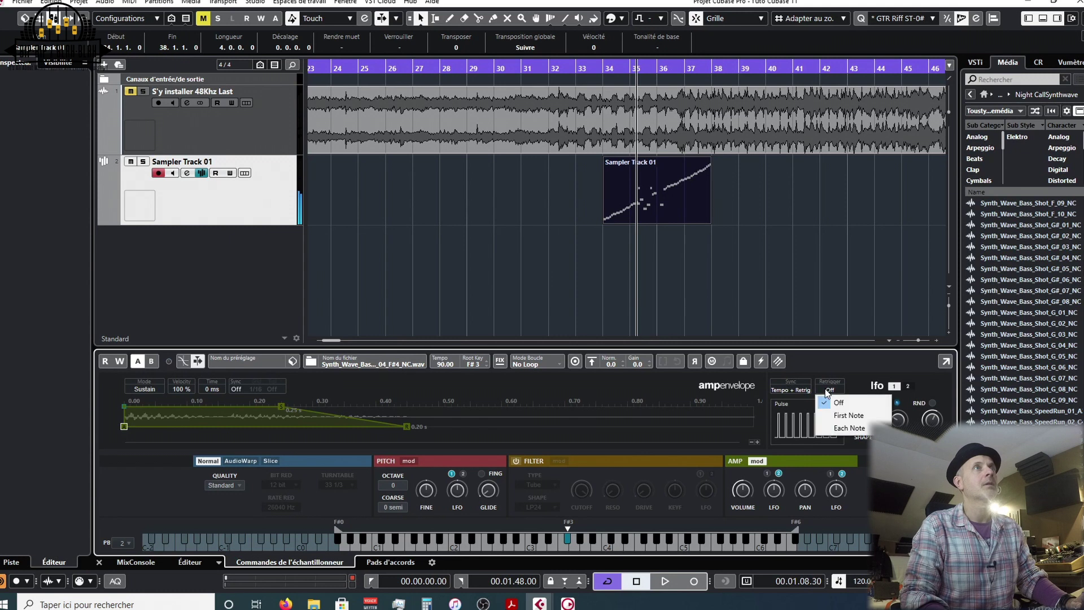
click(838, 414)
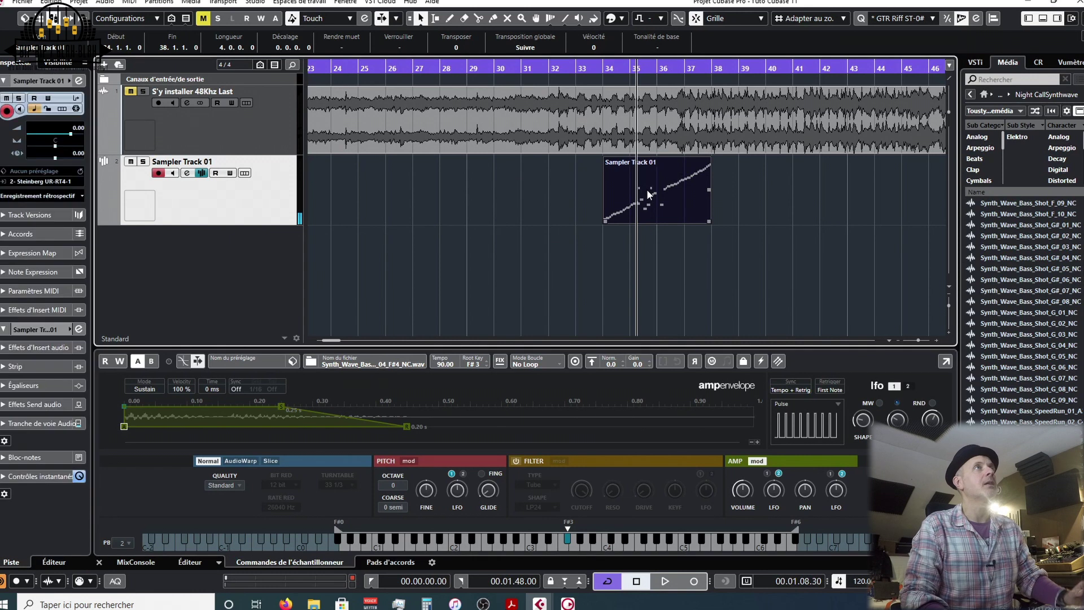
Replace the slice part on Sampler Track 01 with an empty one-bar part at bar 29 and open it in a separate Key Editor window
key(Delete)
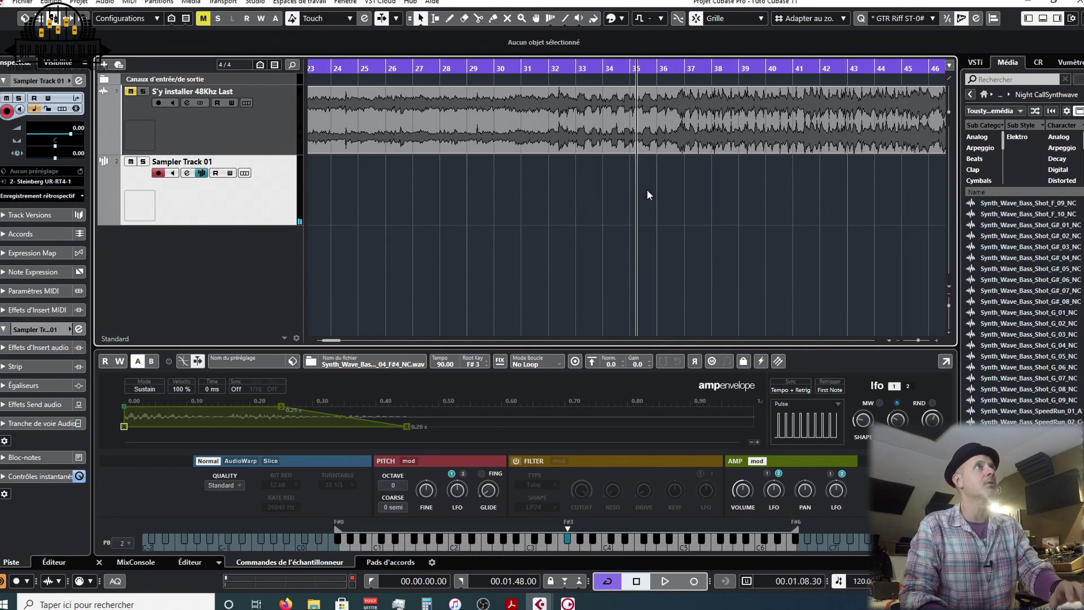
right_click(438, 198)
click(468, 197)
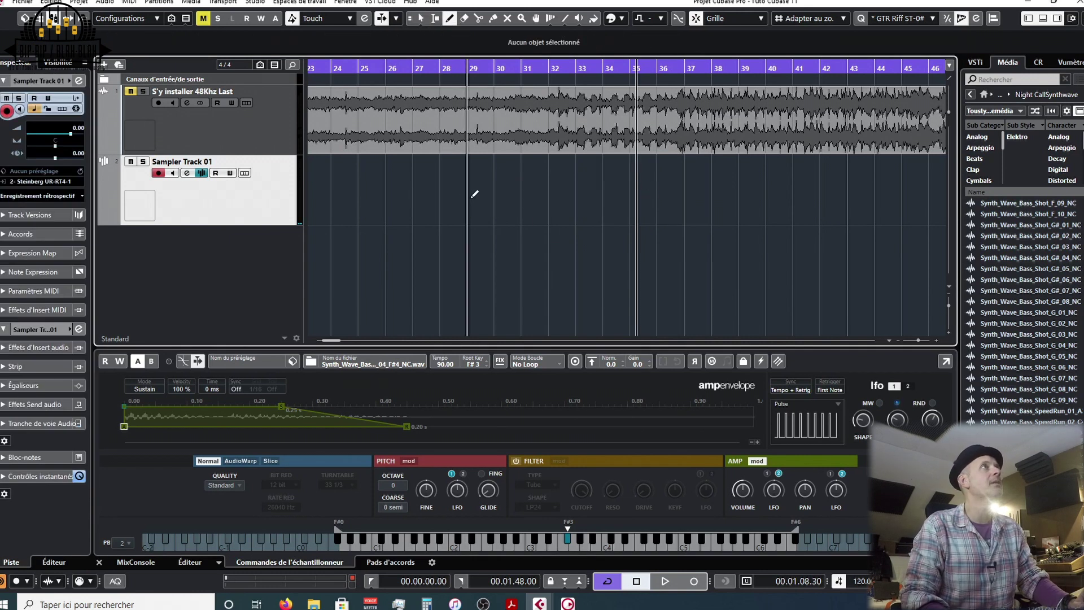
click(476, 182)
key(1)
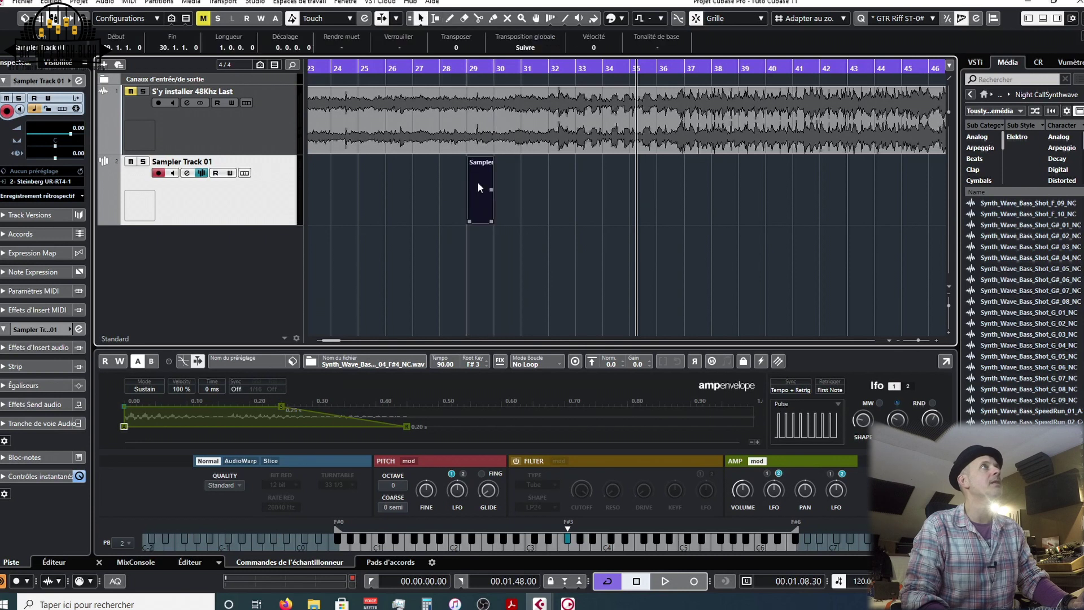
double_click(476, 181)
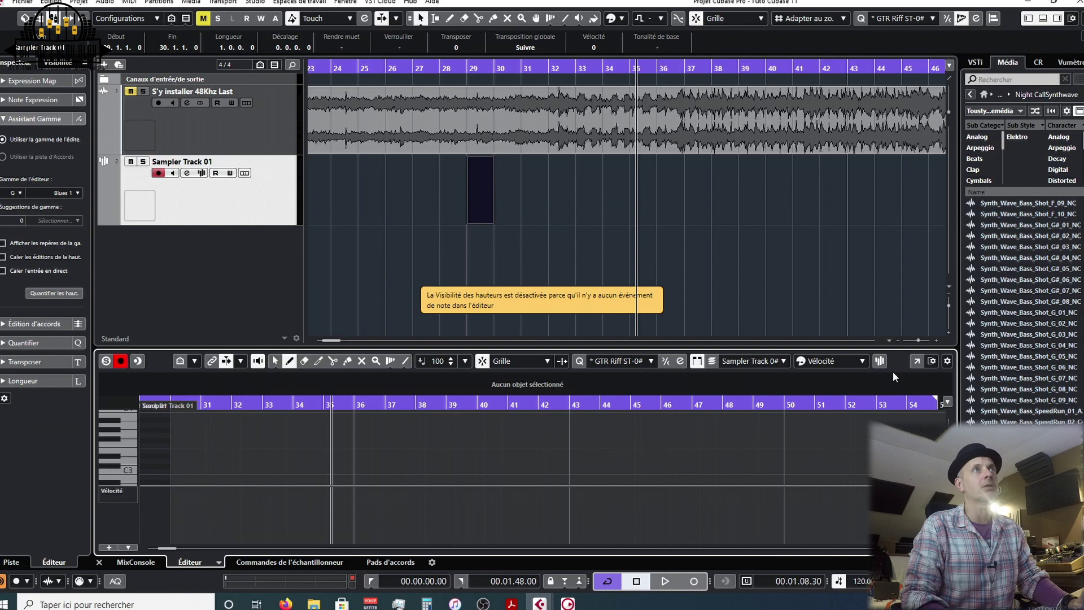
click(917, 361)
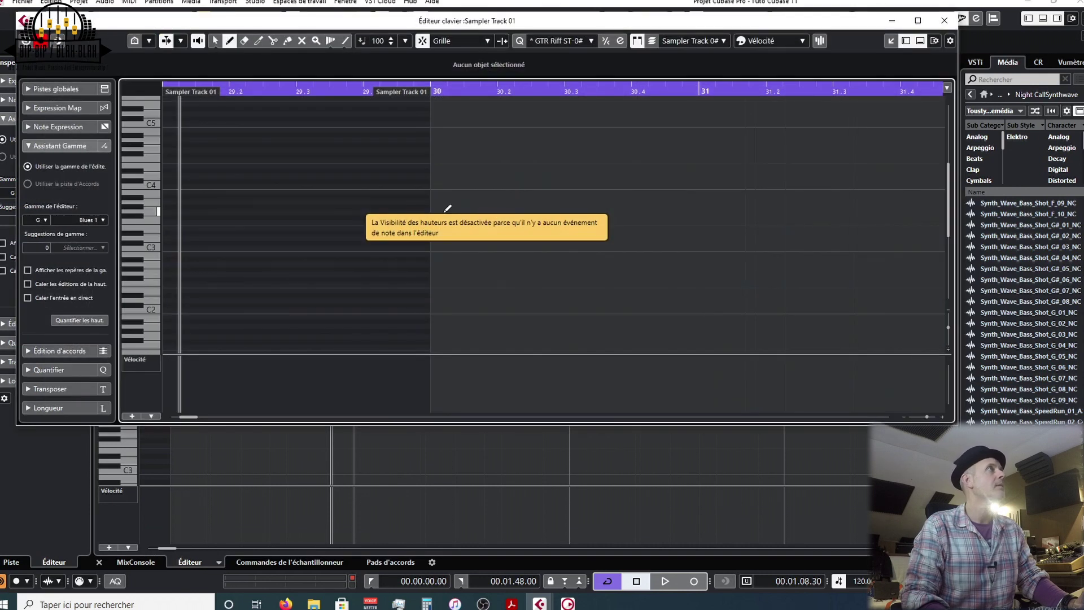
Draw six short notes in the first three beats of bar 29, including A#3, G4 and E3
click(187, 207)
click(313, 161)
drag(221, 197, 228, 194)
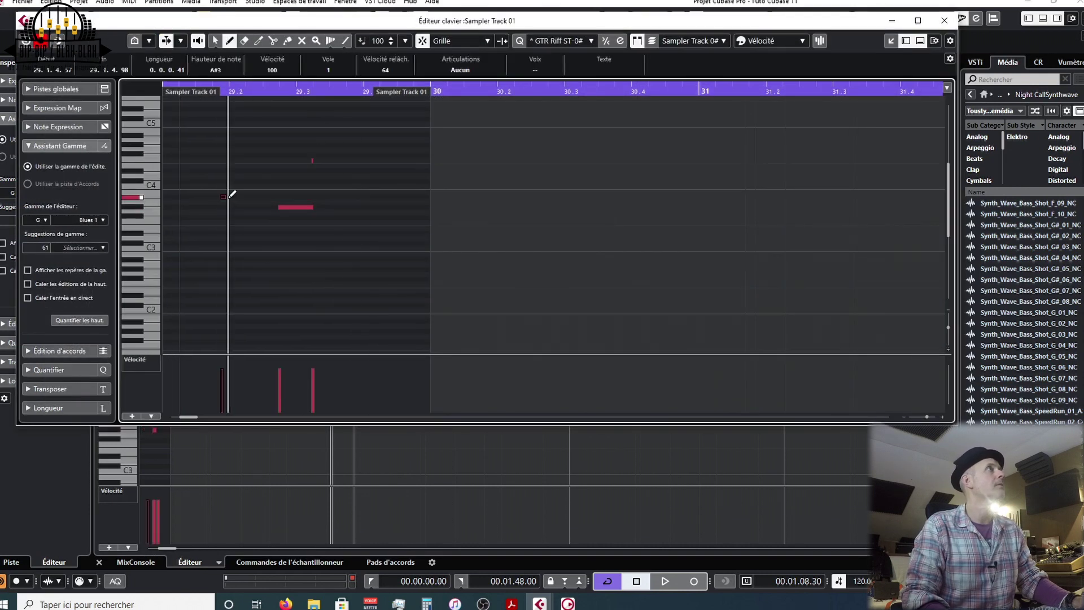
drag(249, 150, 259, 150)
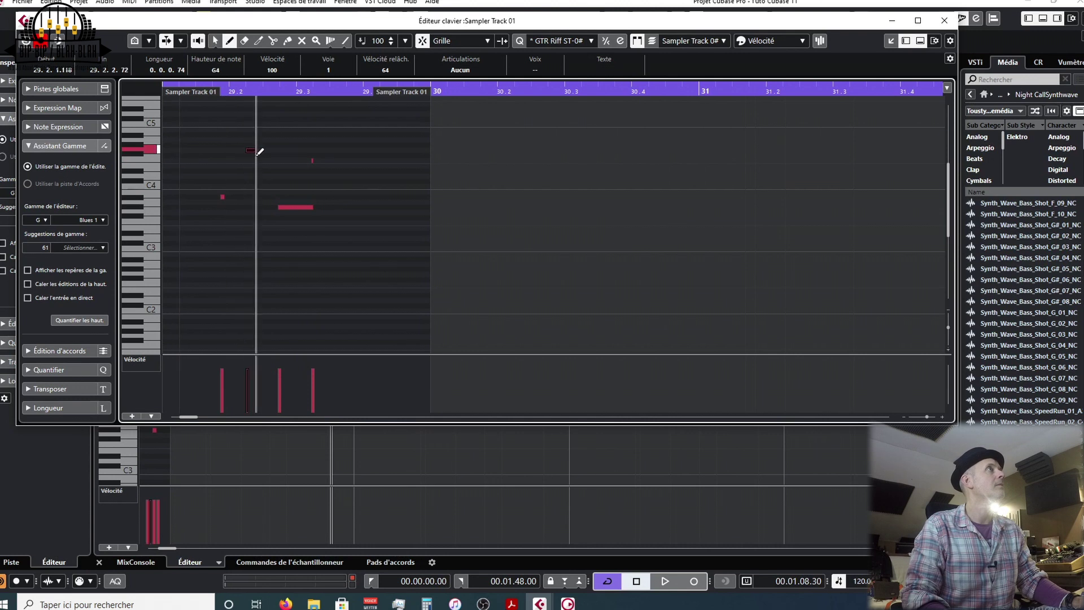
click(215, 274)
drag(232, 228, 245, 229)
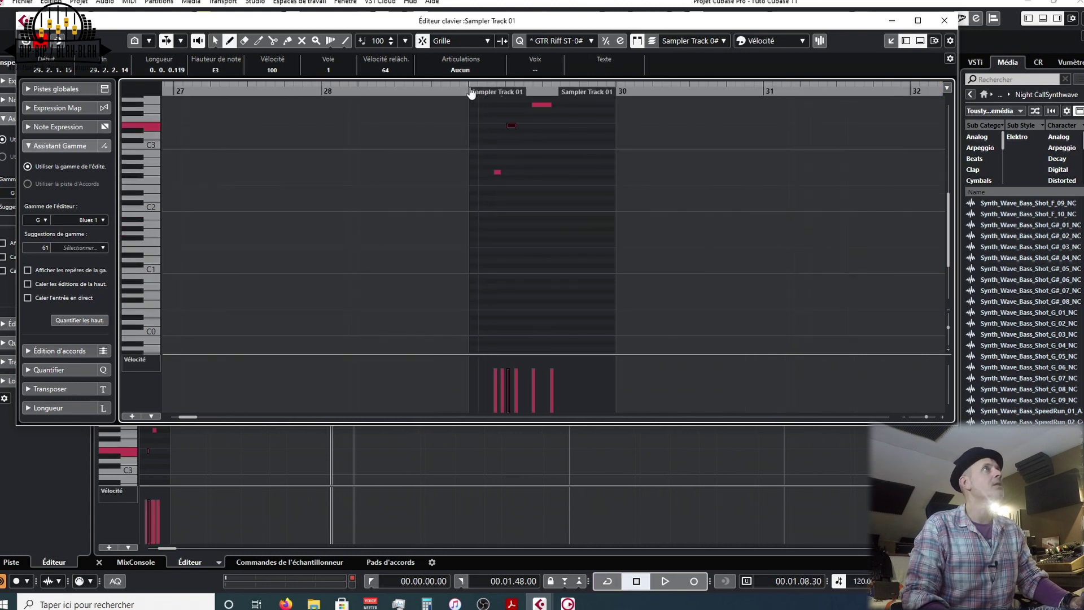
Position the playhead near the start of bar 29 and play the drawn notes
mouse_move(470, 92)
mouse_down()
mouse_move(507, 92)
mouse_move(466, 99)
mouse_up()
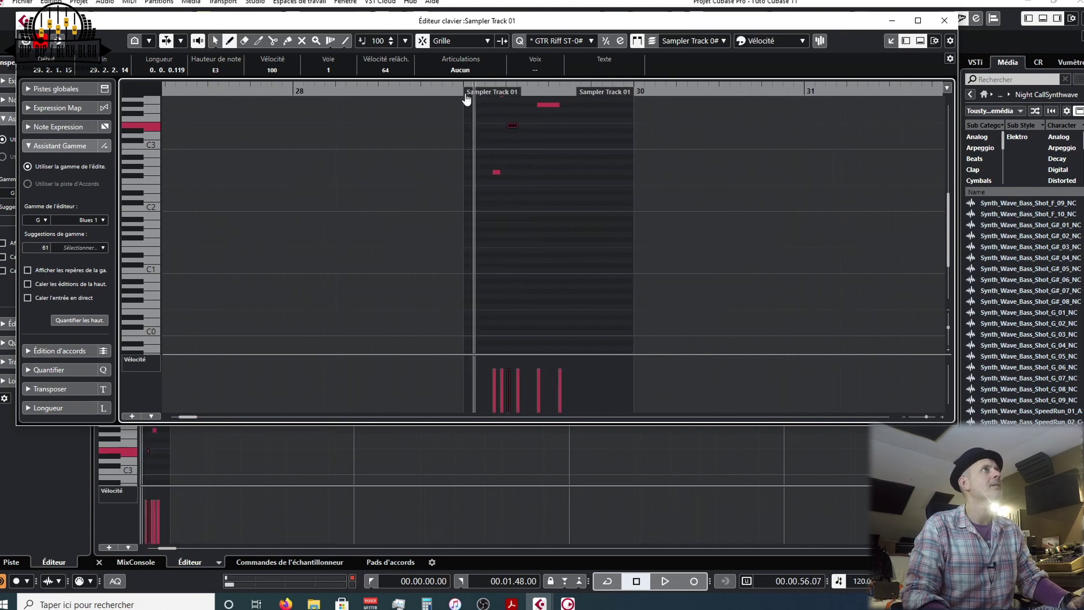
key(space)
key(space)
scroll(602, 237, up, 5)
scroll(603, 236, down, 2)
key(space)
key(space)
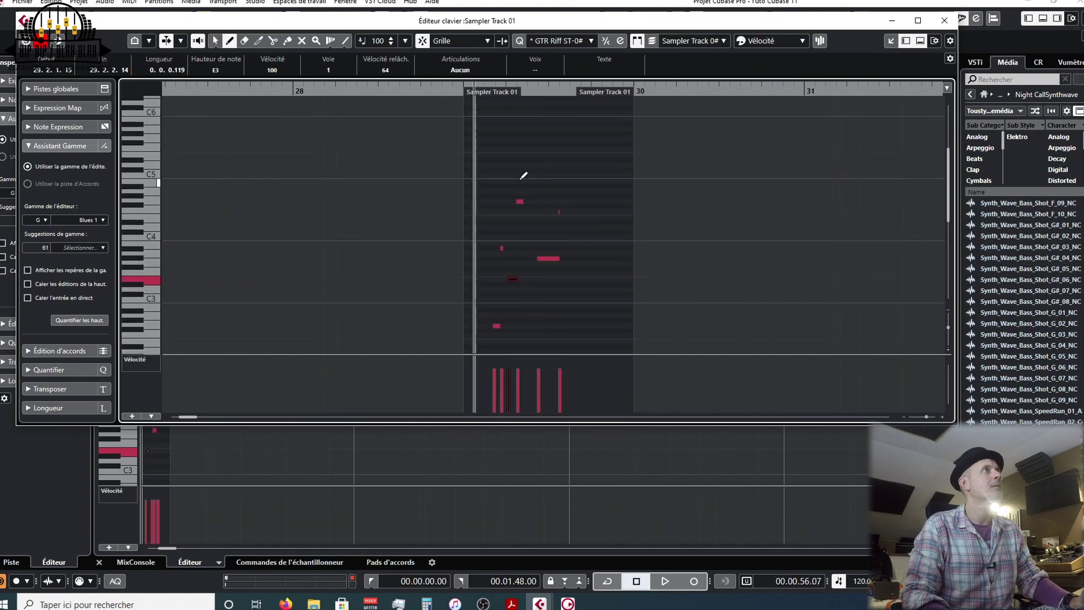
Add four more notes to the part, including A#2 and a long G#2 ending just past bar 30, and play it
click(487, 170)
click(488, 268)
click(517, 310)
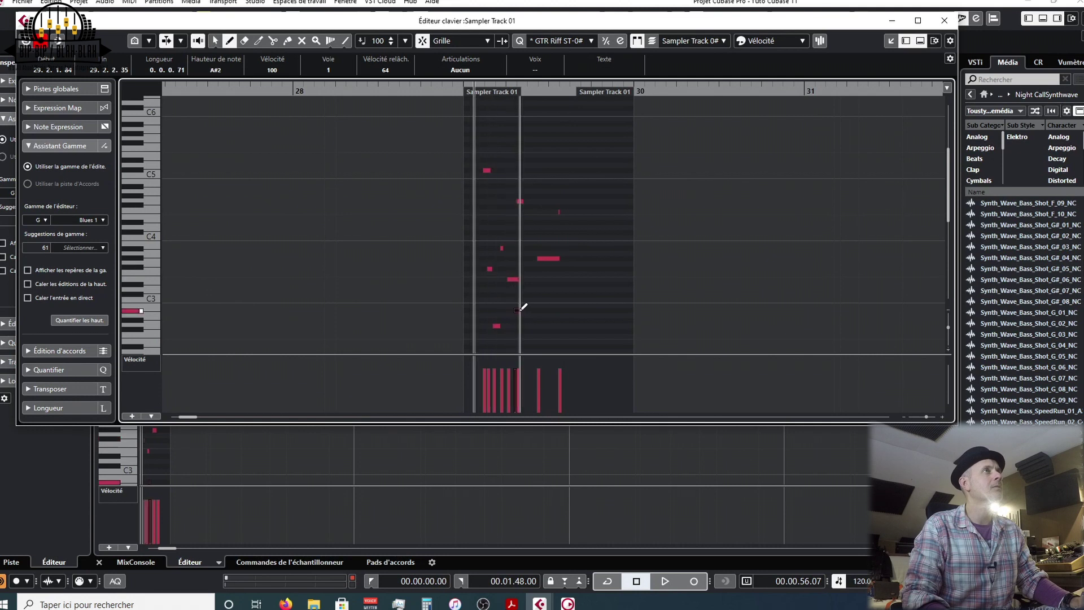
drag(574, 321, 648, 320)
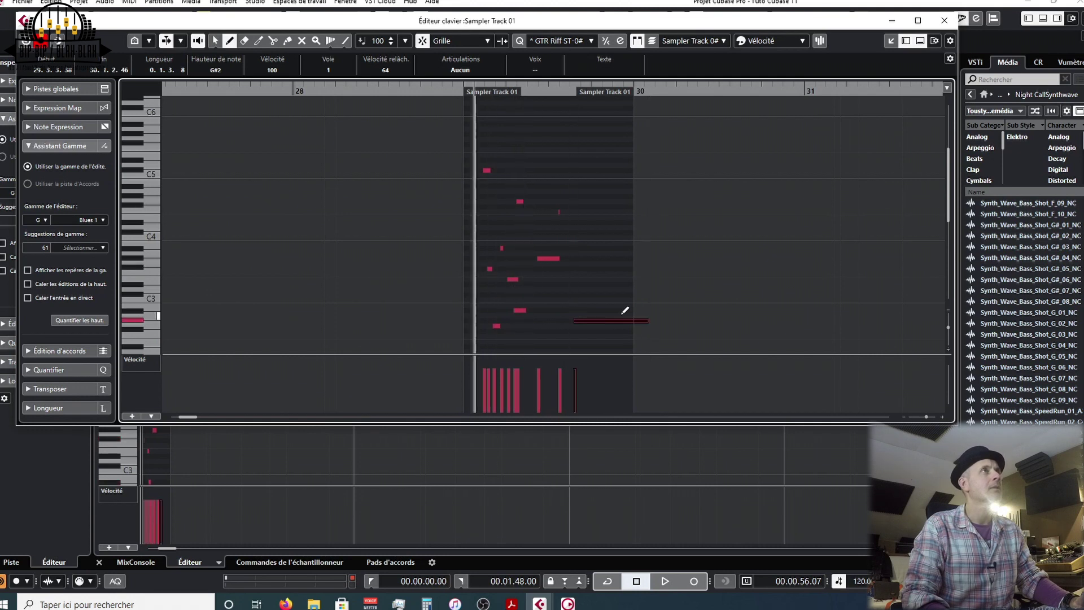
key(space)
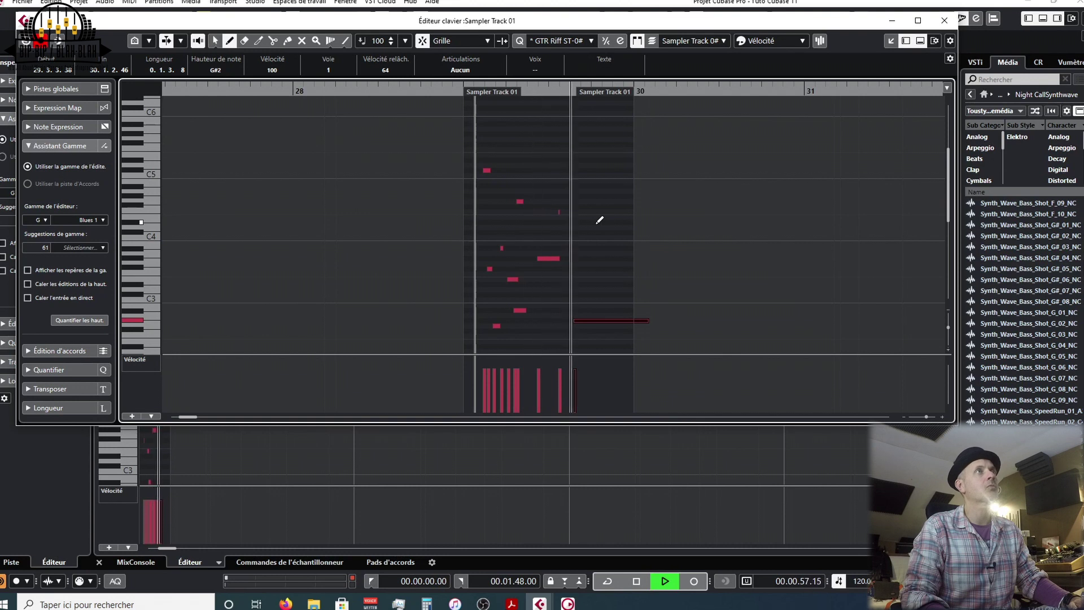
key(space)
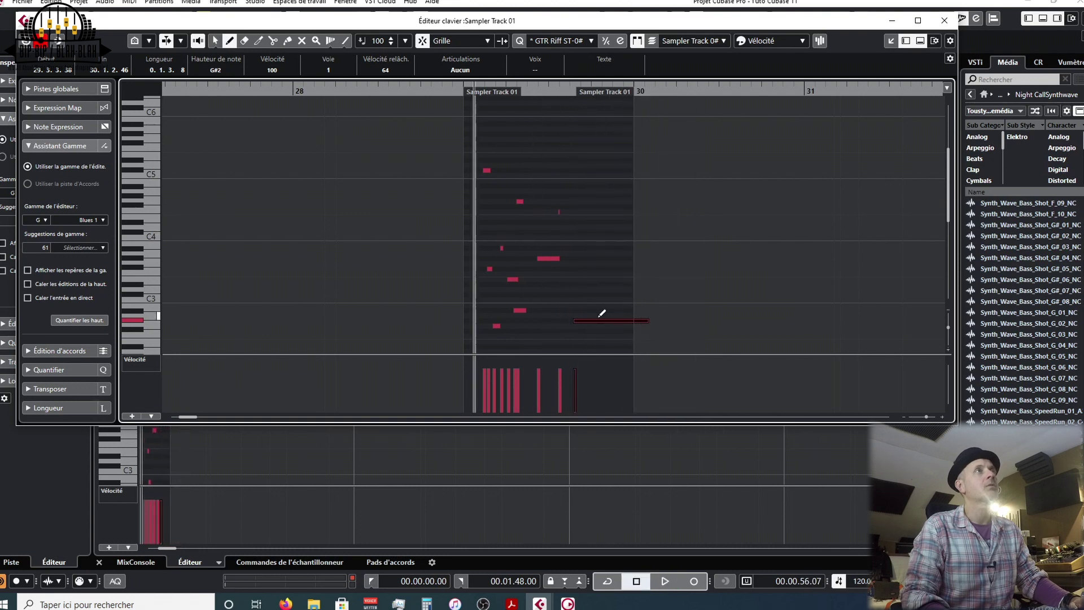
Lengthen the G#2 note to 0.3.3.107, play the part and close the Key Editor window
drag(650, 317, 743, 317)
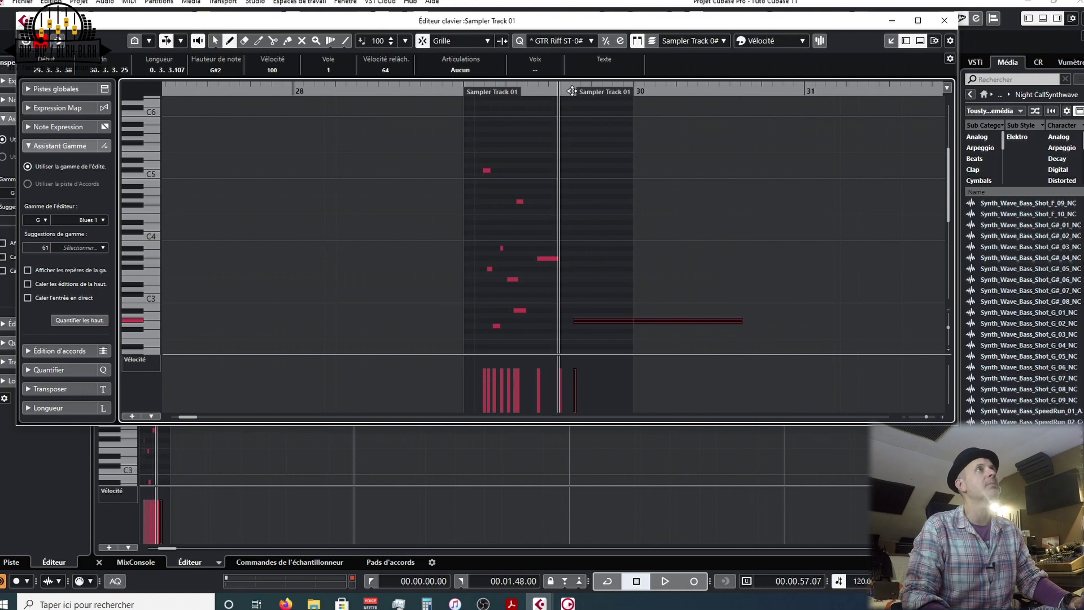
key(space)
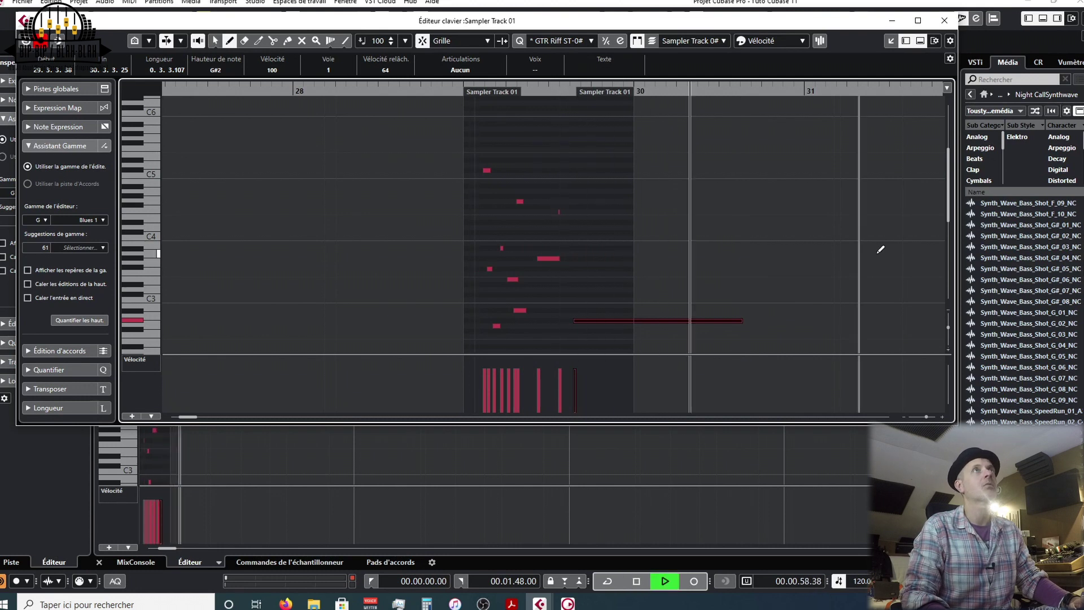
key(space)
click(946, 21)
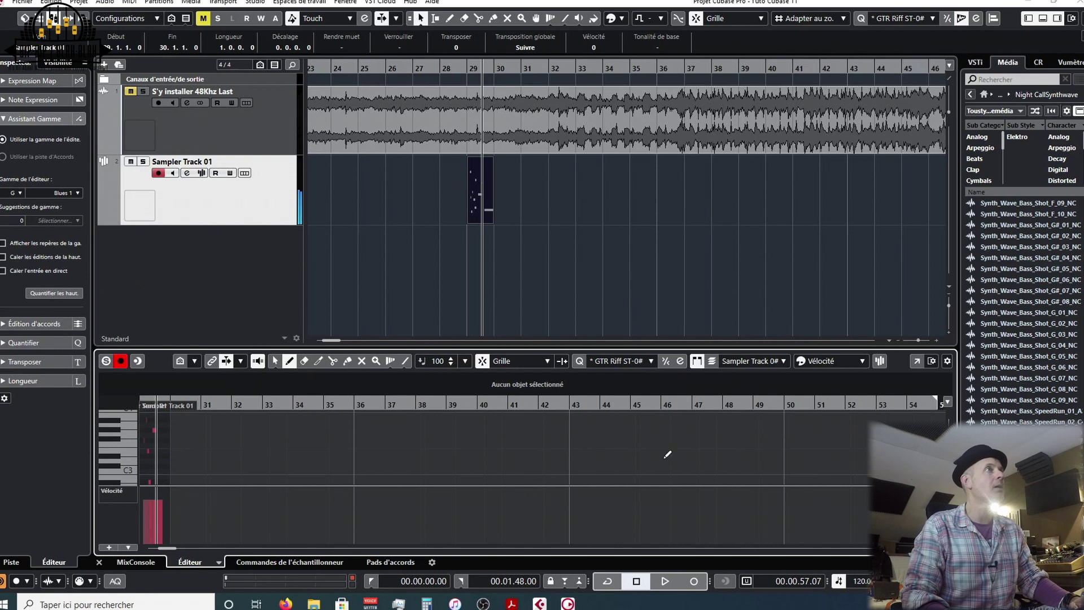
Crop the bass sample in the sampler to its section from about 2.9 to 5.4, and display the amp envelope and LFO settings
click(294, 563)
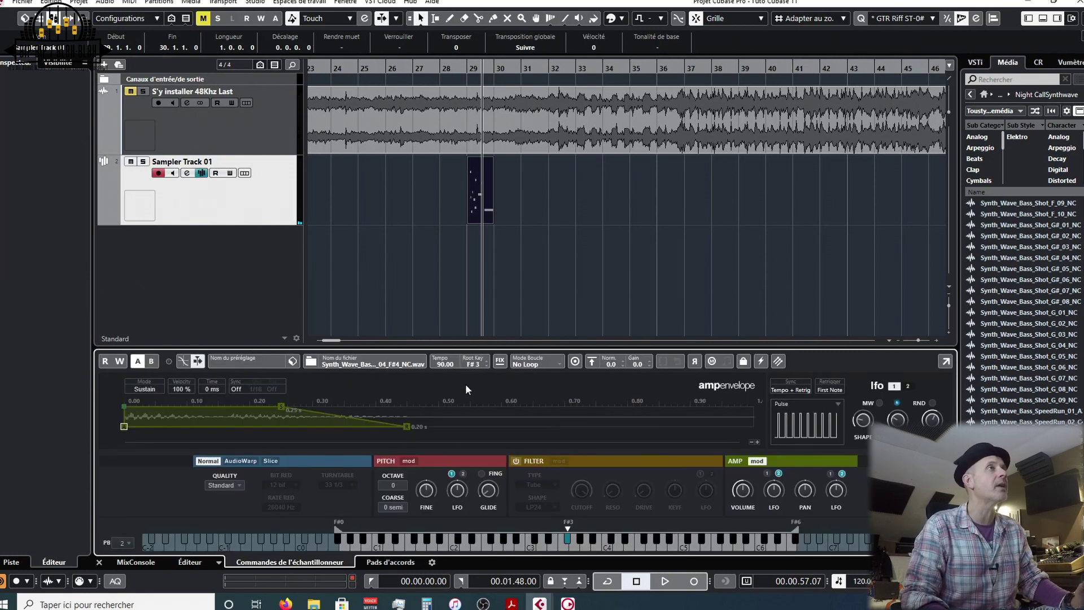
click(662, 465)
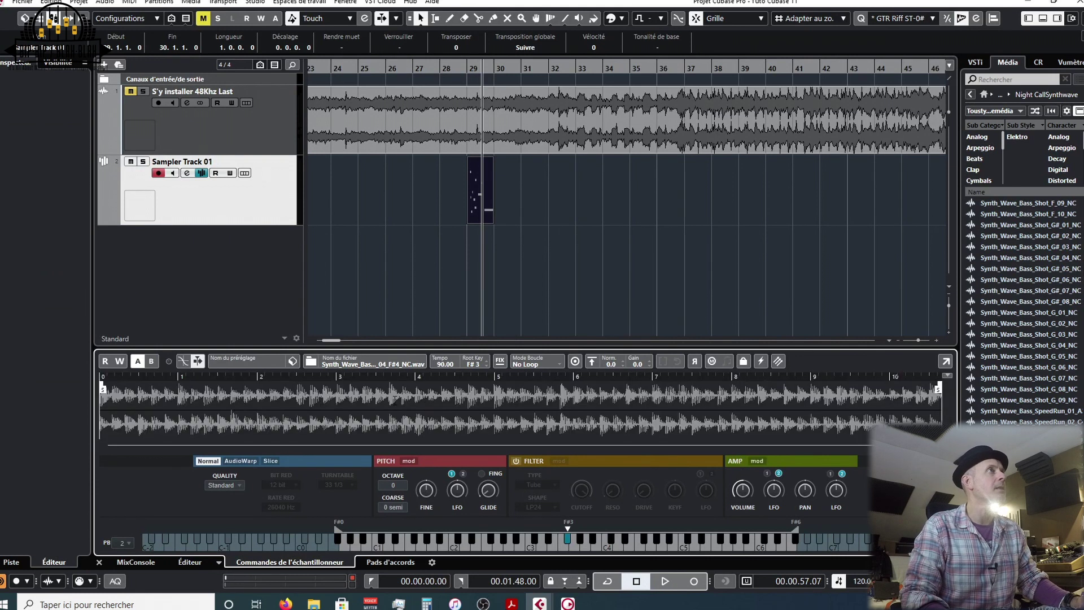
drag(329, 402, 525, 402)
click(662, 364)
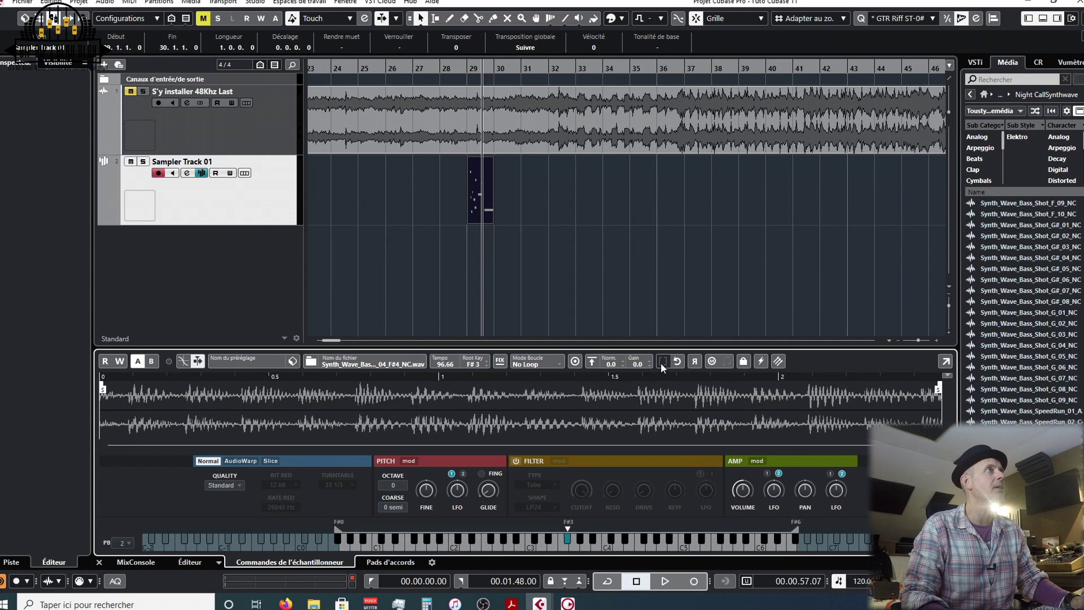
click(751, 461)
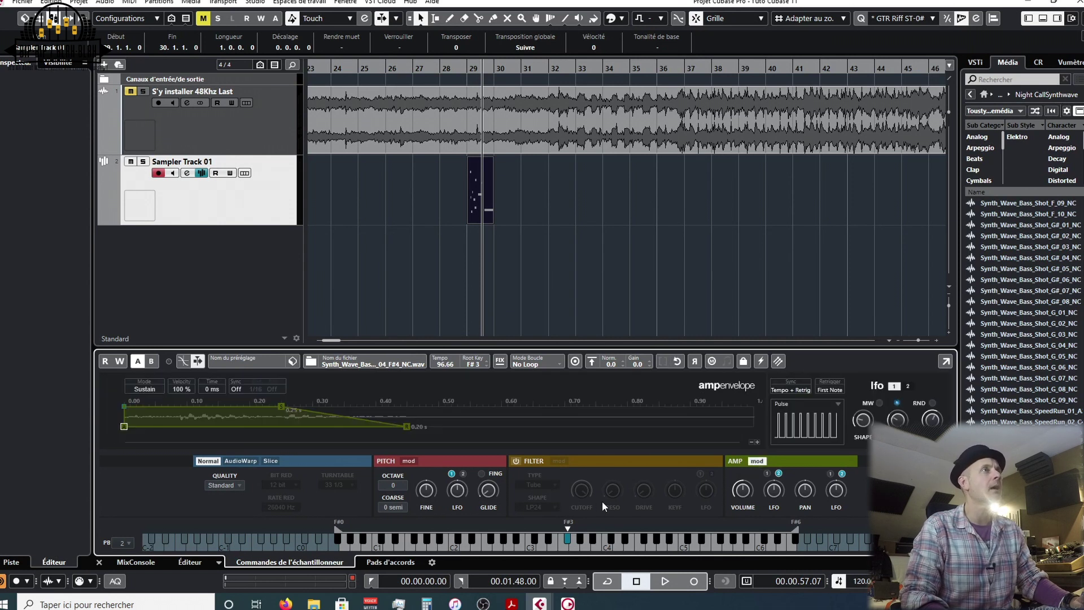
Load Synth_Wave_Bass_Shot_G#_05_NC into the sampler, show its waveform and audition it on the keyboard
click(548, 550)
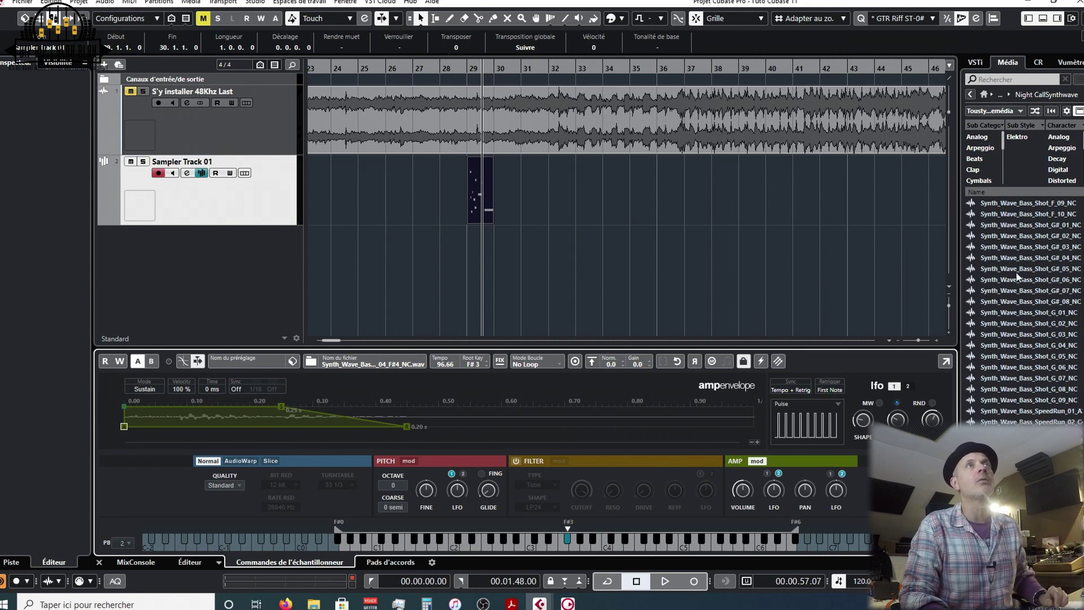
drag(1017, 275, 578, 437)
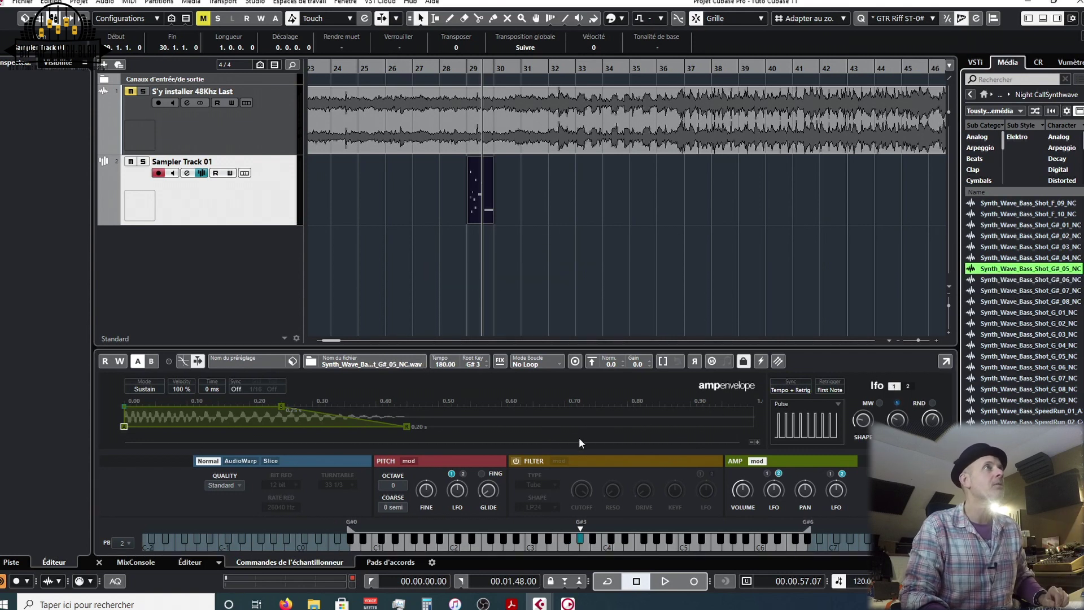
click(733, 465)
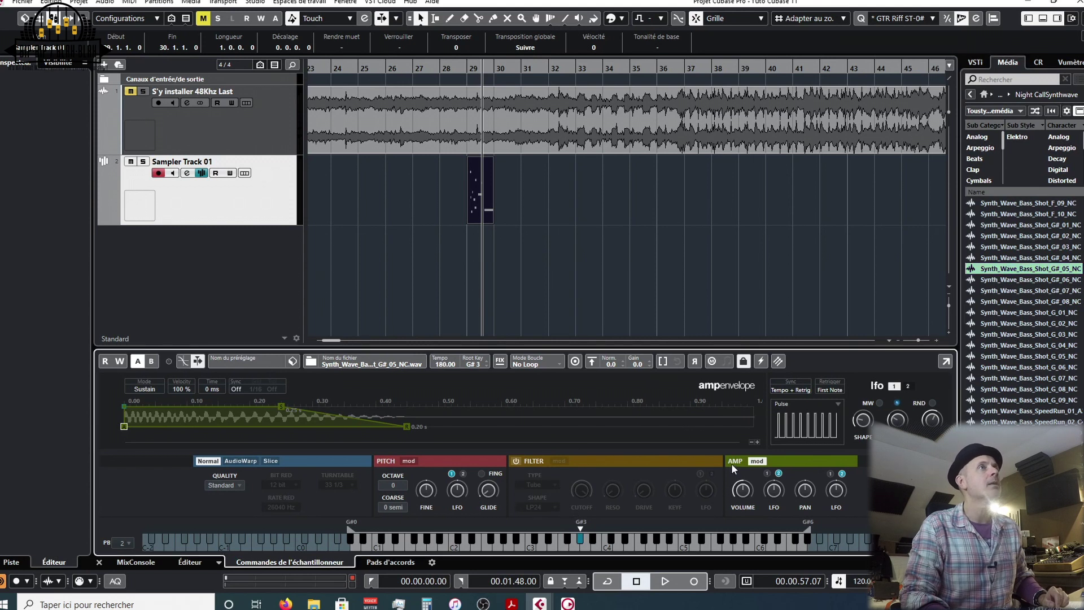
click(757, 461)
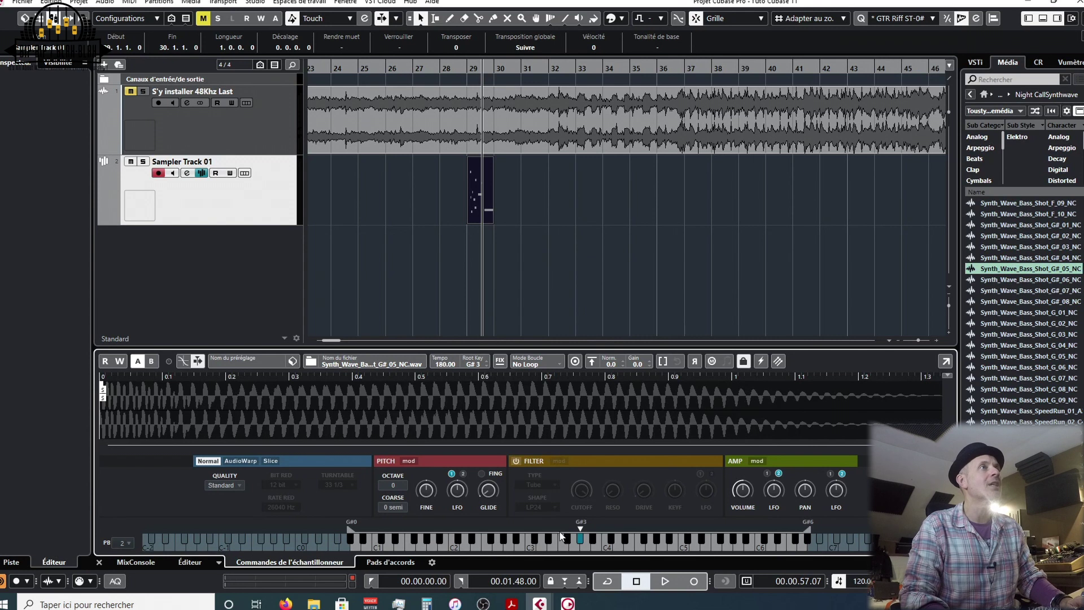
click(614, 545)
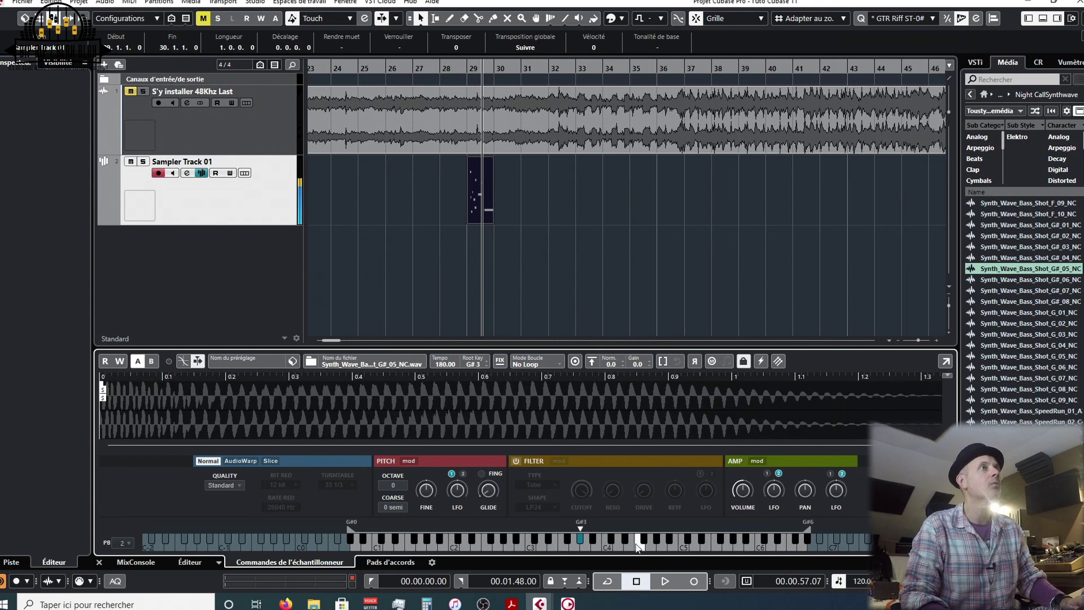
Browse and preview the library samples, load the 90 BPM G# chord loop 01 into the sampler and show its waveform
click(757, 461)
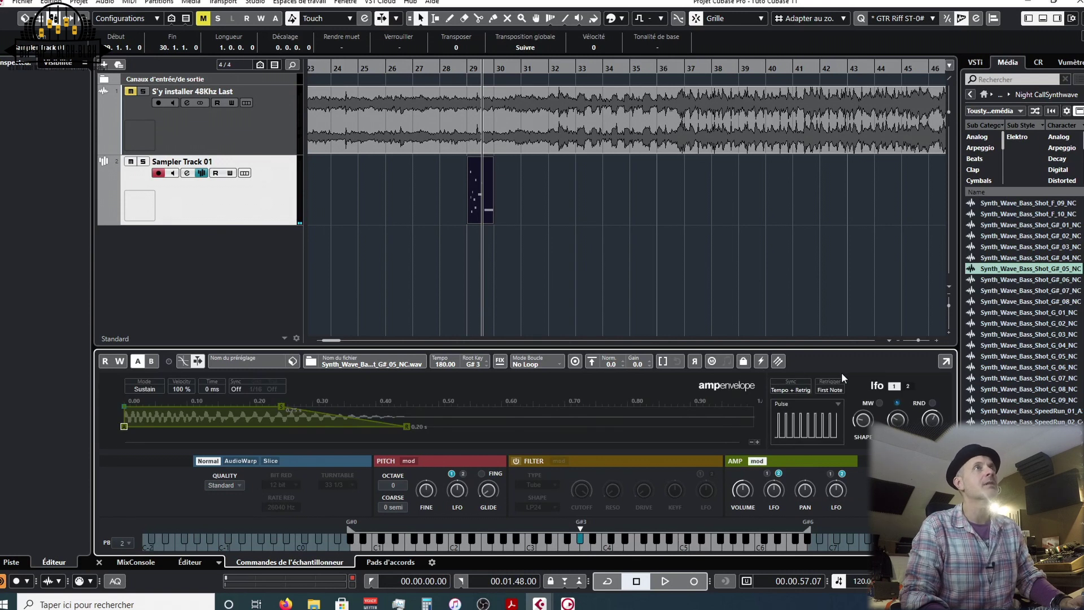
scroll(1005, 259, up, 8)
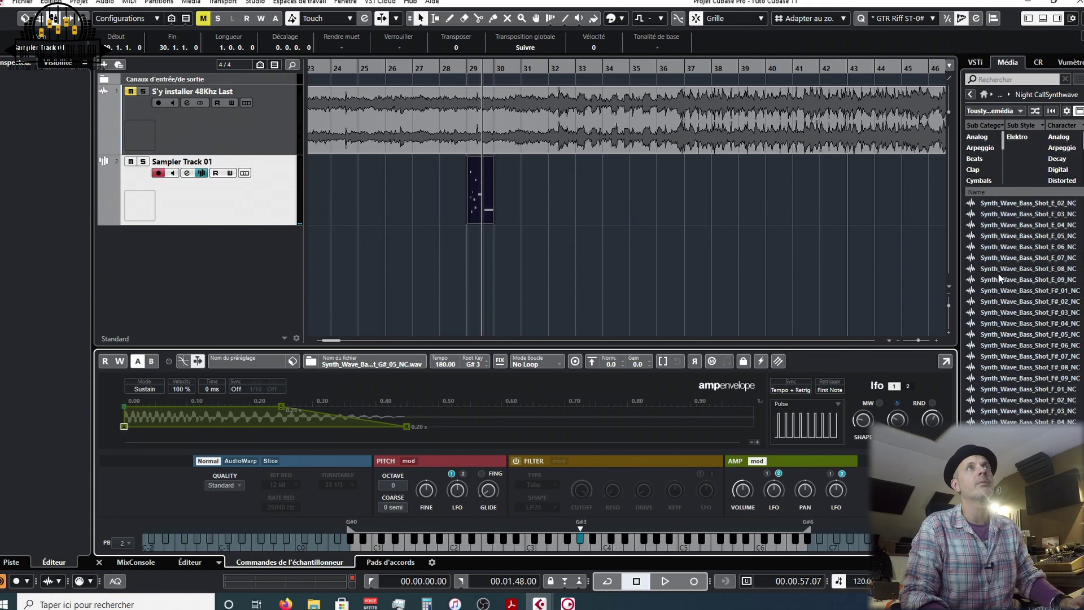
click(999, 272)
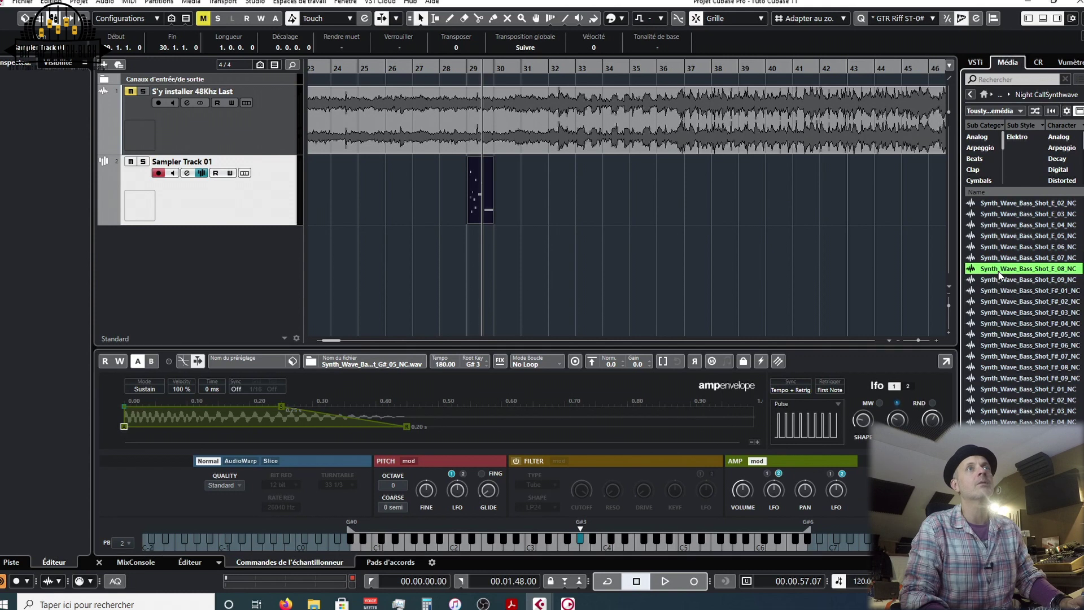
click(992, 314)
scroll(1014, 370, down, 10)
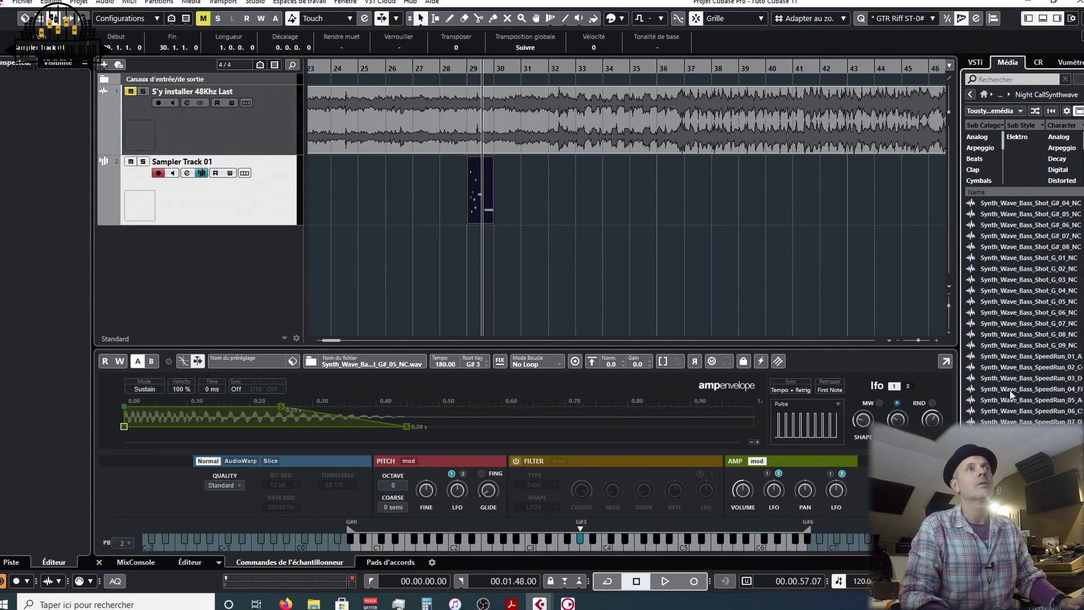
click(1010, 390)
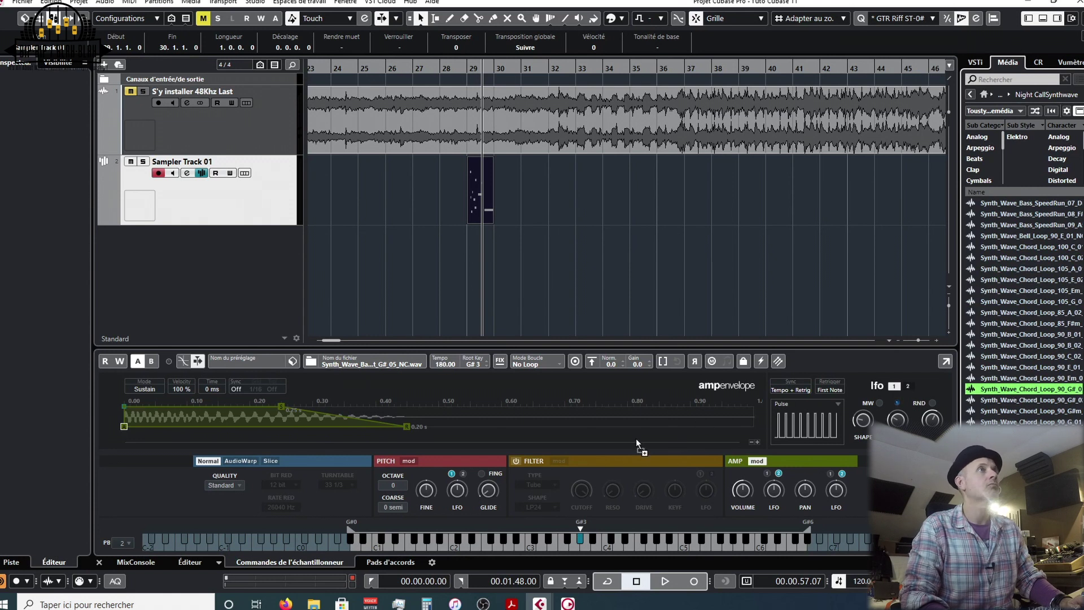
drag(638, 446, 638, 441)
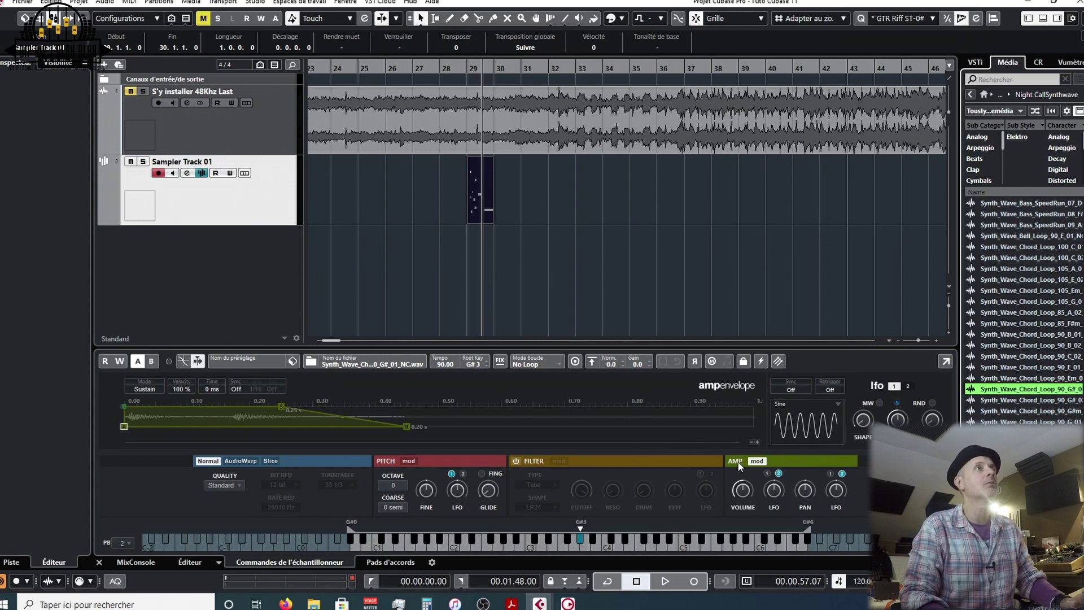
click(756, 461)
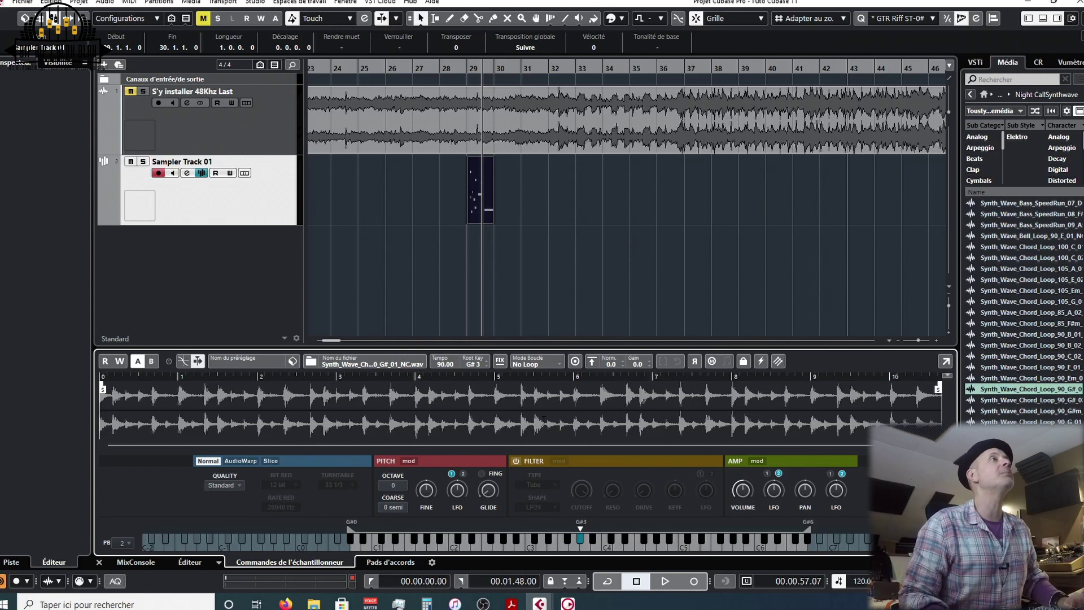
Play the chord loop in Normal mode at low and high keys and set the playback quality to Extreme
click(601, 550)
click(554, 549)
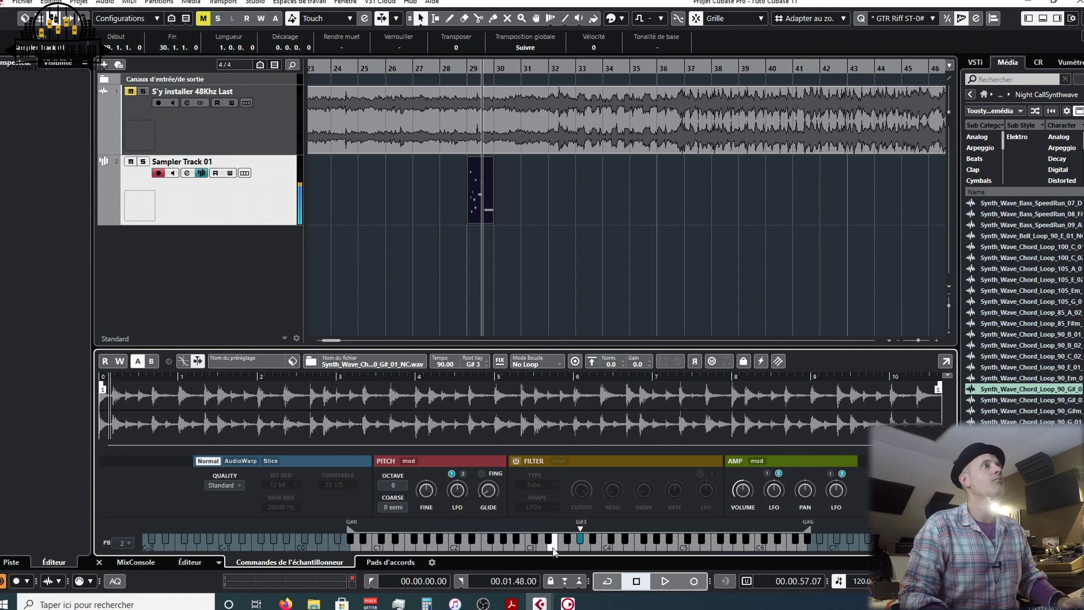
click(237, 487)
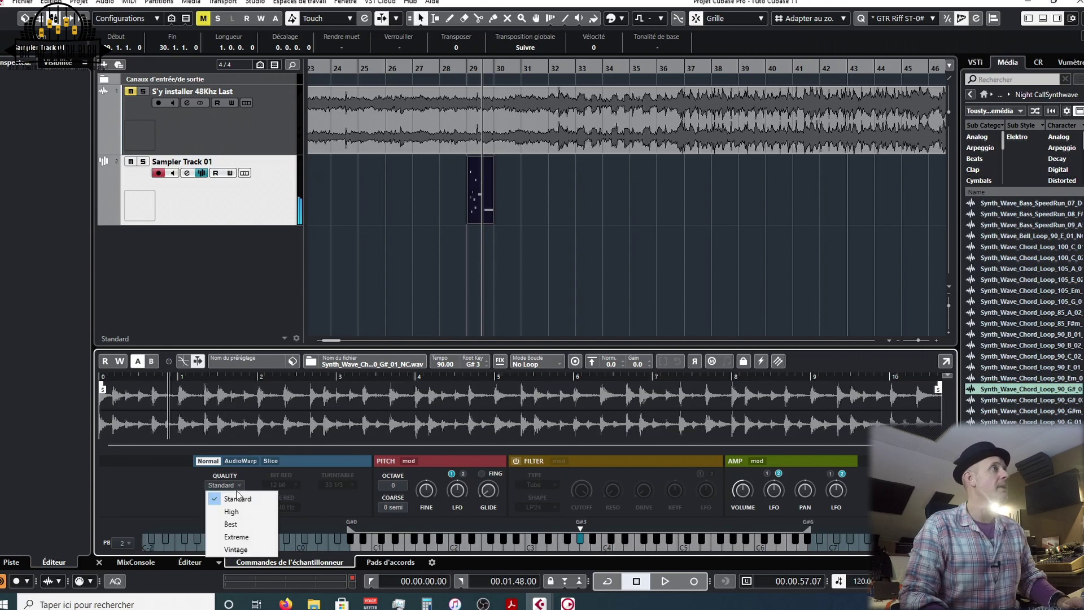
click(233, 537)
Switch the sampler to AudioWarp playback and play the chord loop on several keys above the root
click(247, 461)
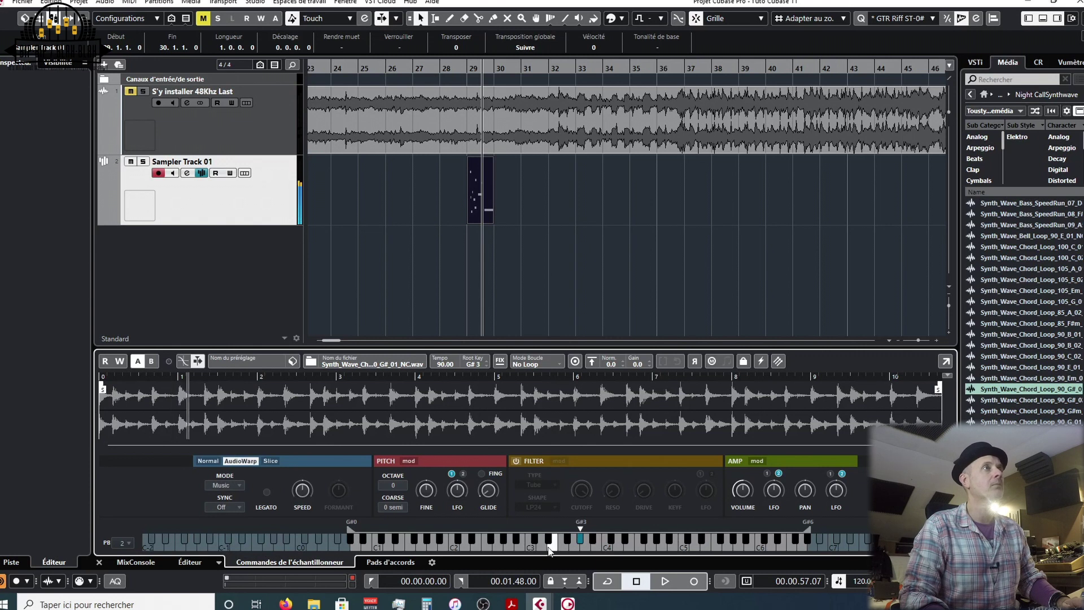
click(630, 547)
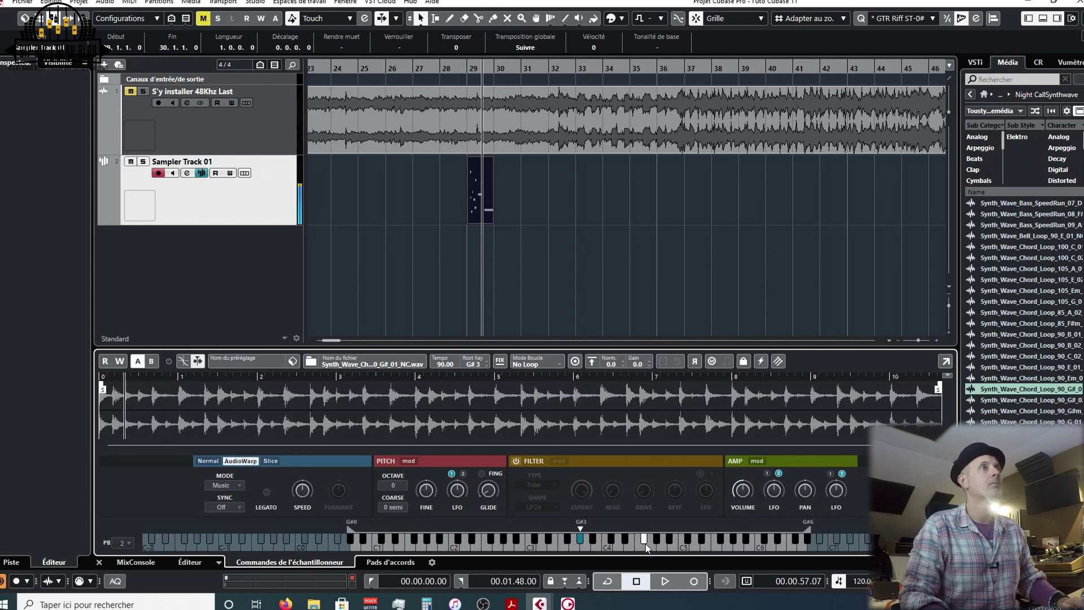
click(629, 546)
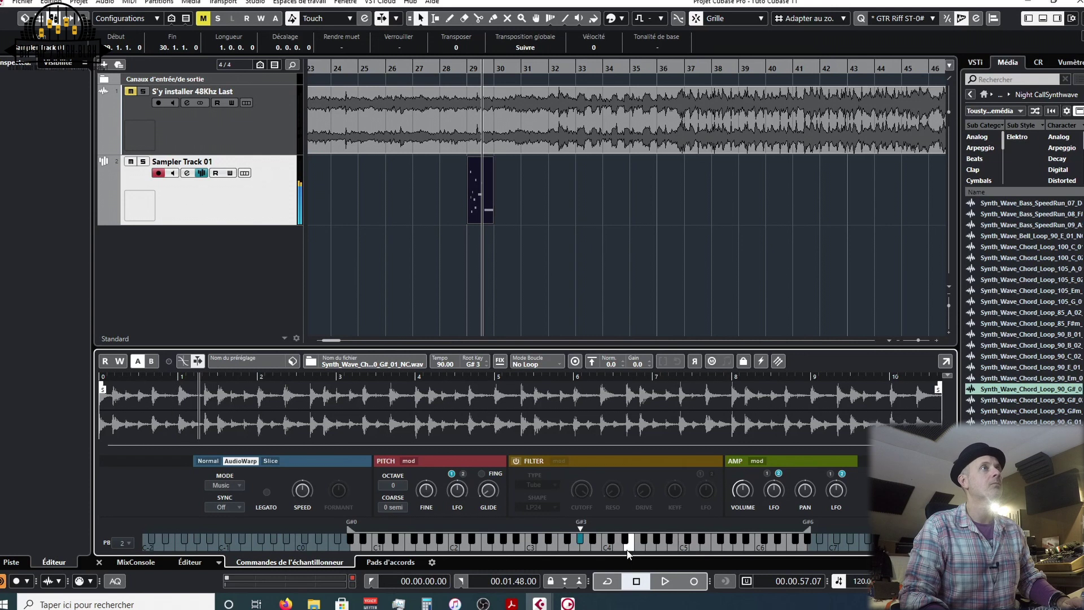
click(601, 548)
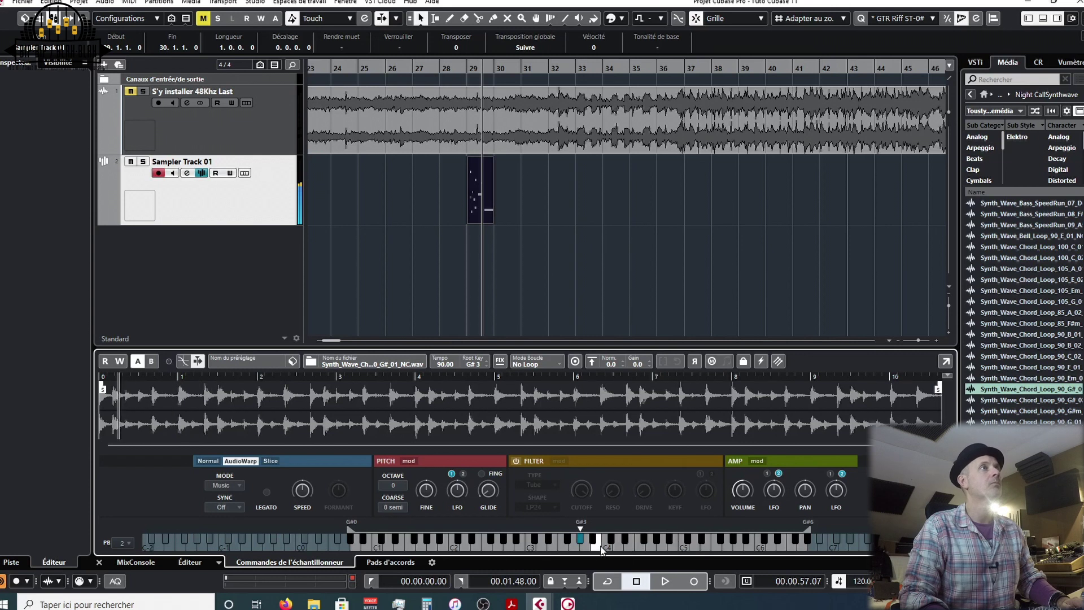
Switch the chord loop to Slice mode, audition slices across the upper keys, and return to AudioWarp mode
click(269, 462)
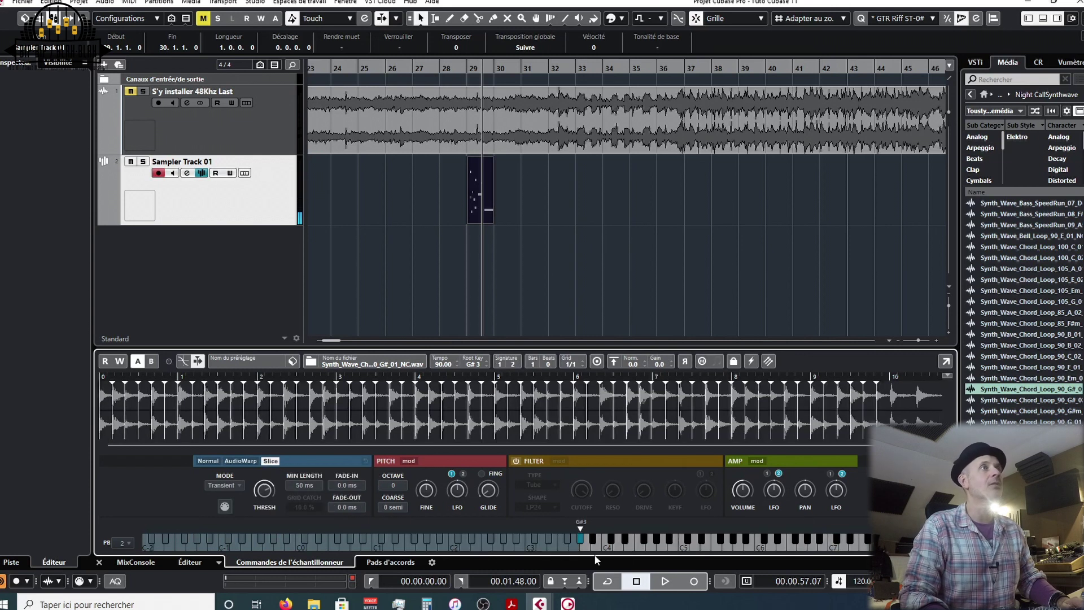
click(667, 546)
click(694, 546)
click(720, 547)
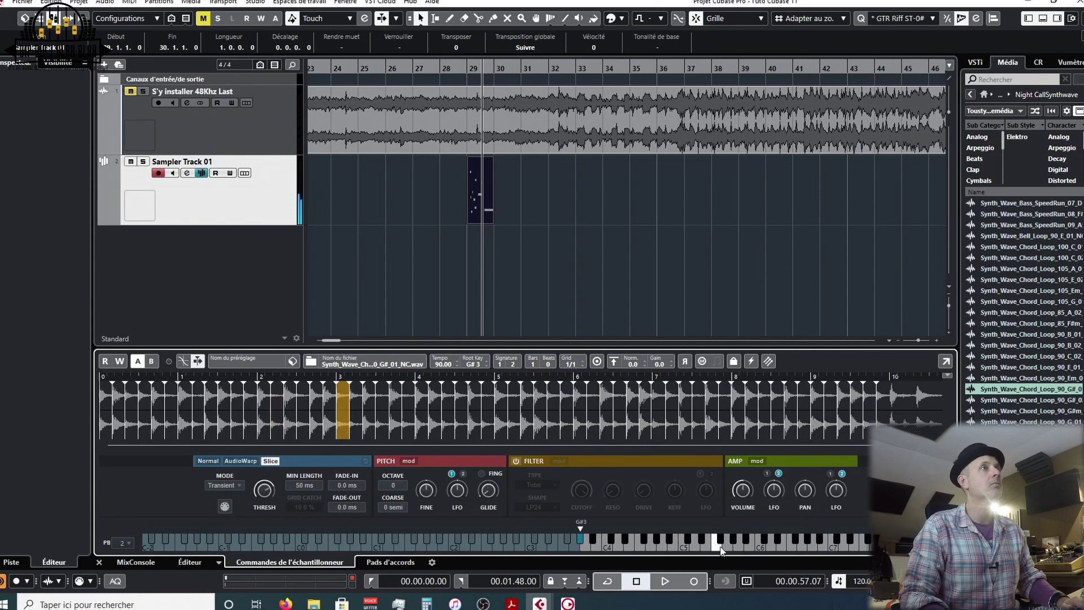
click(747, 546)
click(784, 546)
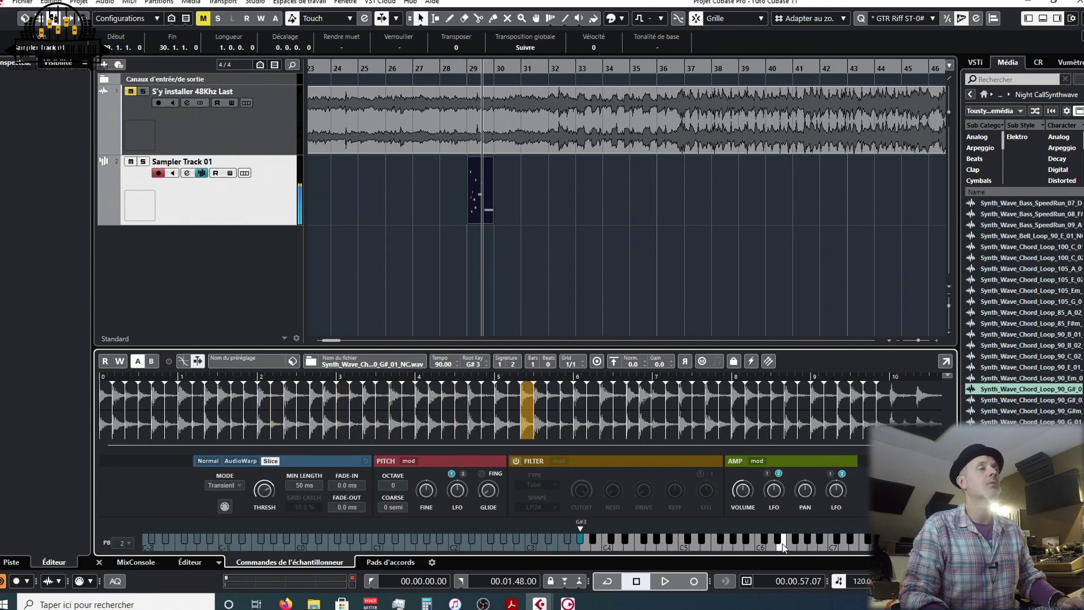
click(813, 547)
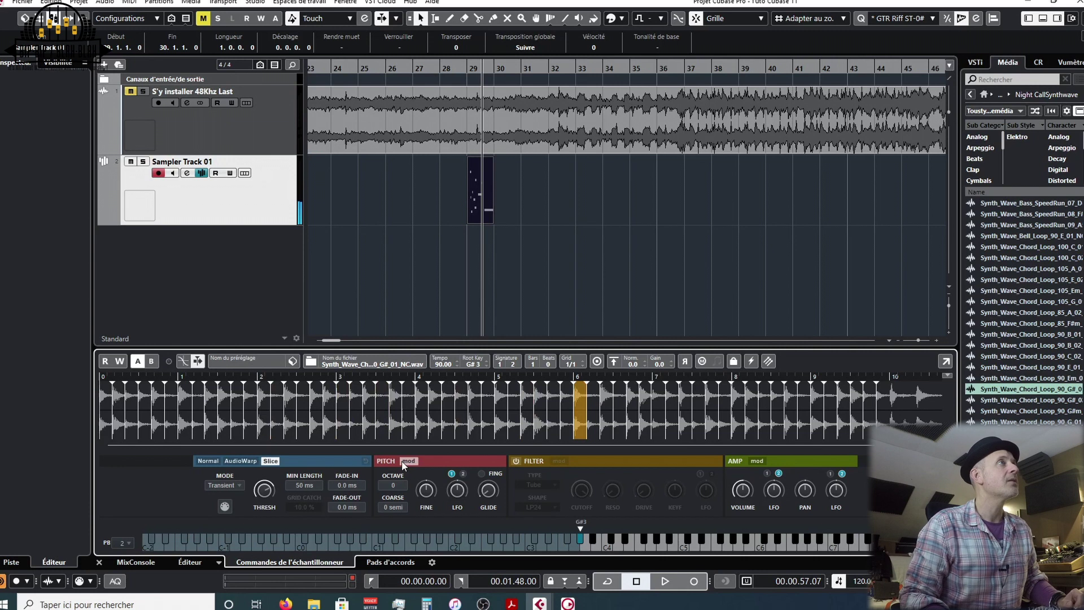
click(238, 462)
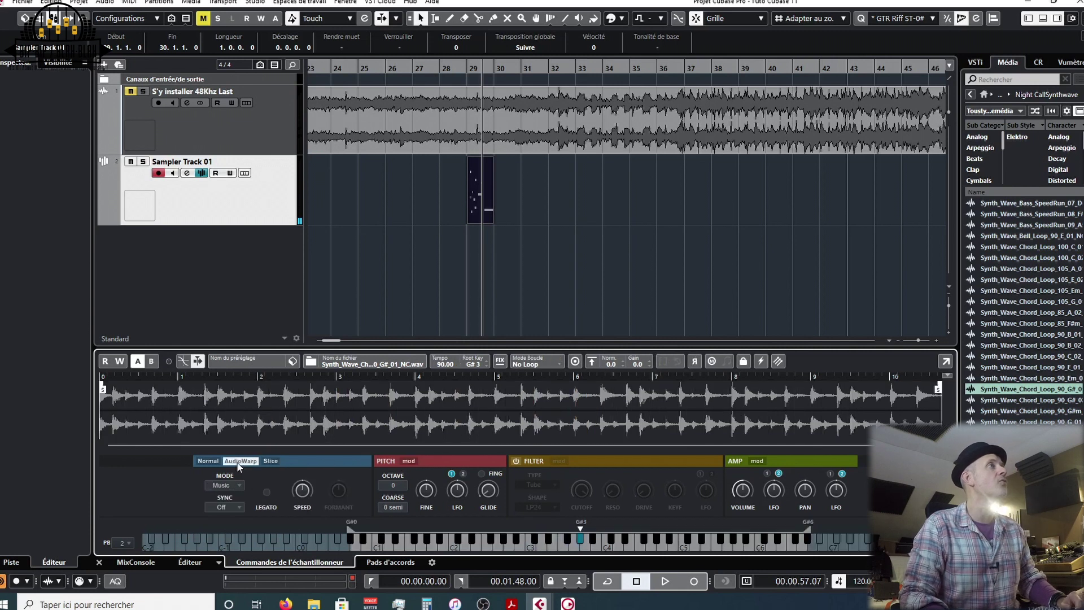
Open the pitch envelope, shorten its last segment to 0.05 s, lower the preceding node at 0.24 s and audition the loop
click(408, 462)
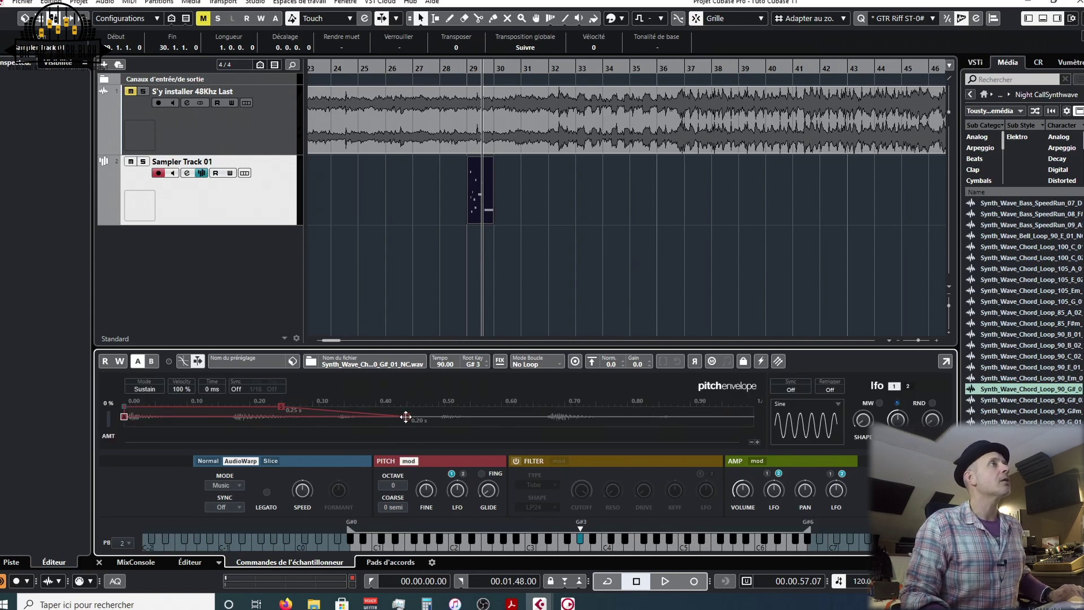
drag(406, 416, 313, 421)
click(521, 547)
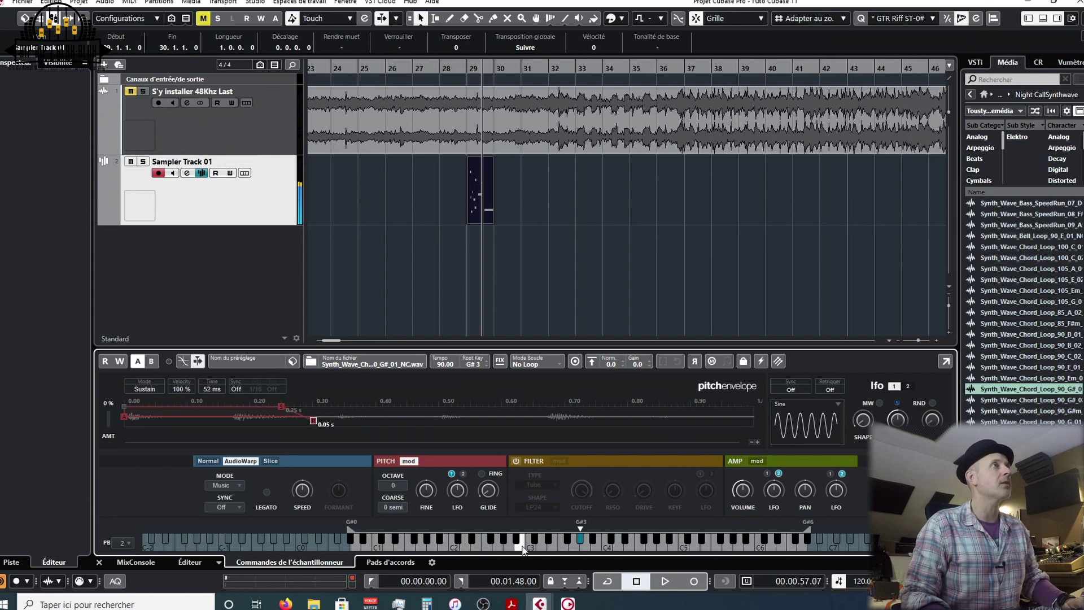
click(576, 546)
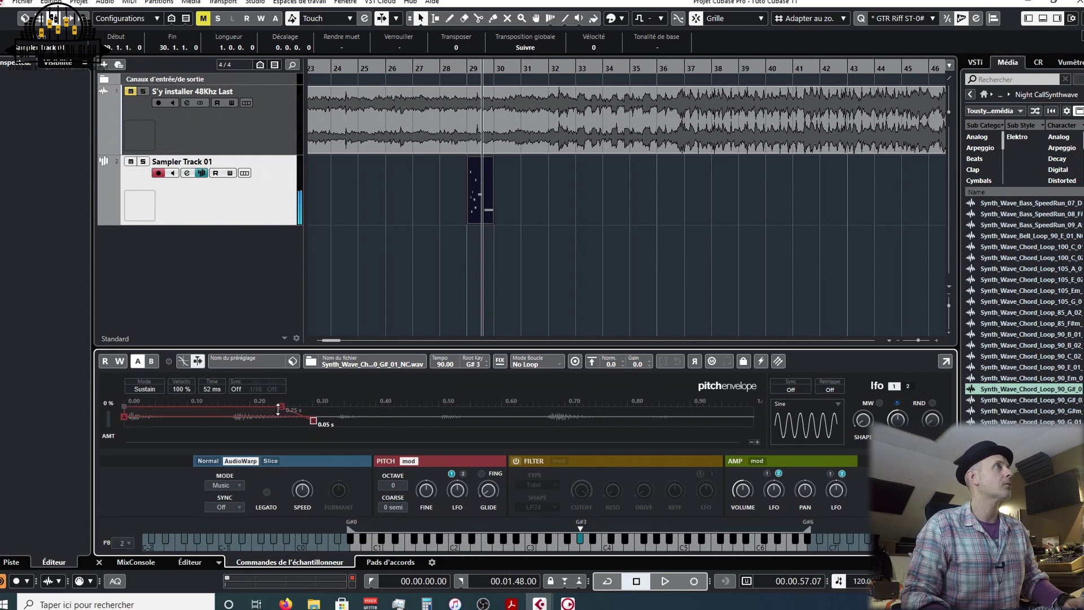
drag(278, 405, 275, 427)
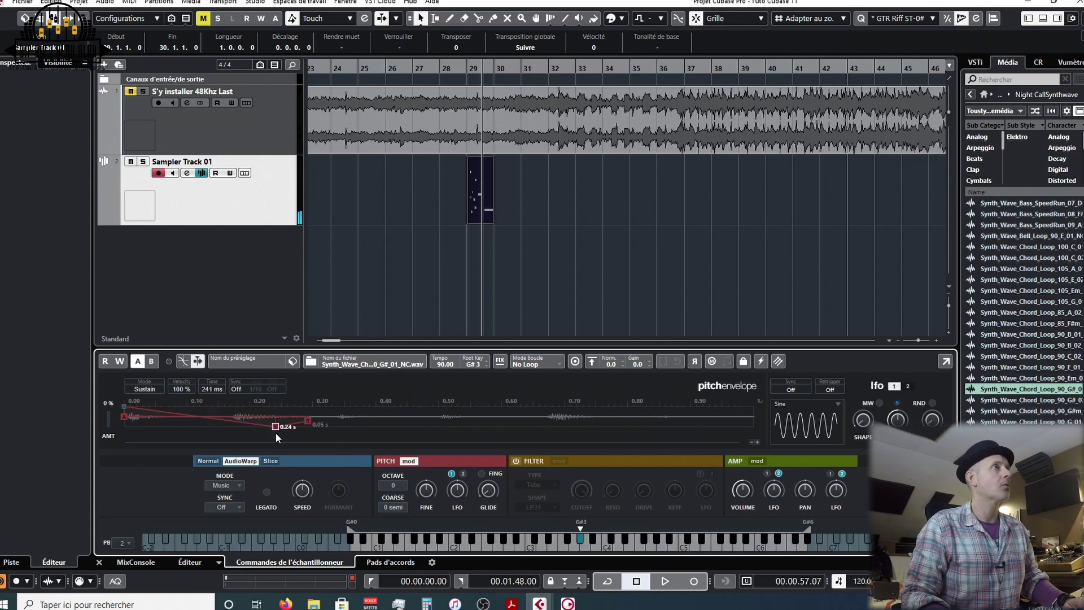
click(579, 544)
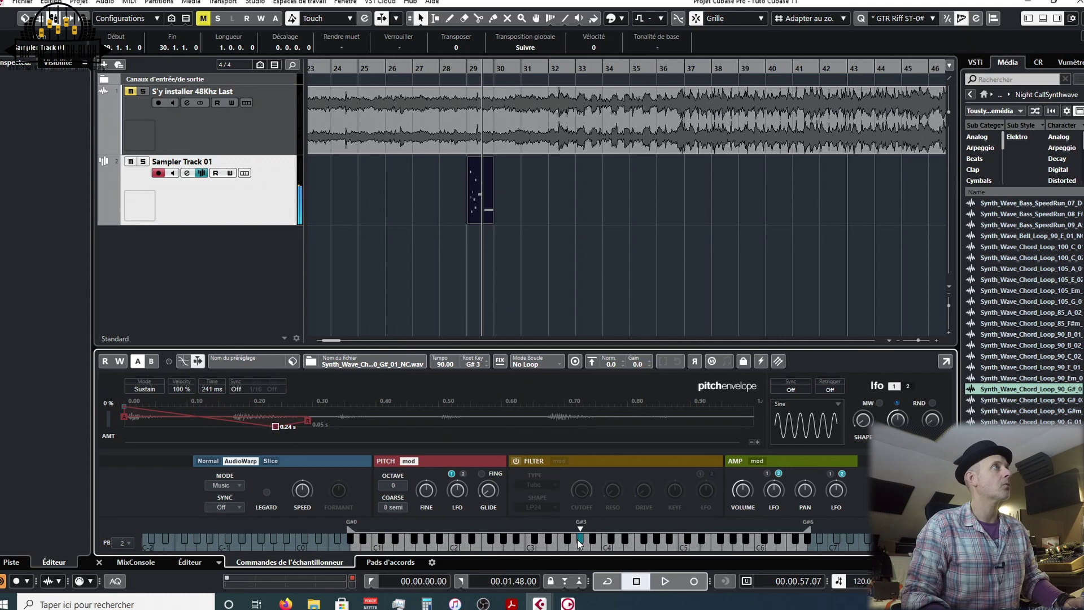
Lower the pitch envelope's start and second nodes, set the latter to 41 ms and the third to 149 ms, and play the root key
click(124, 421)
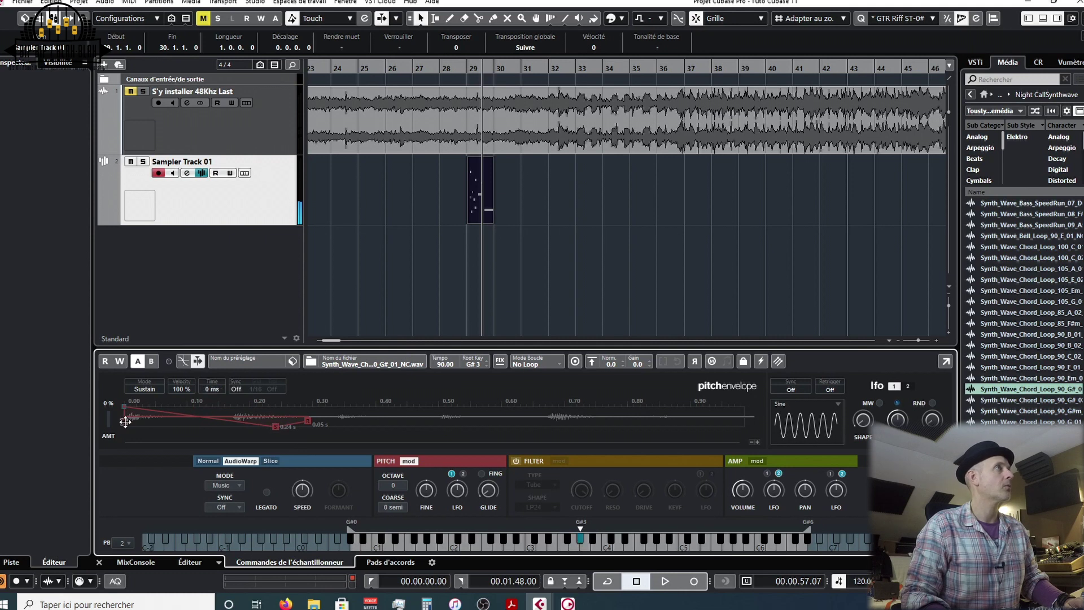
drag(125, 406, 150, 418)
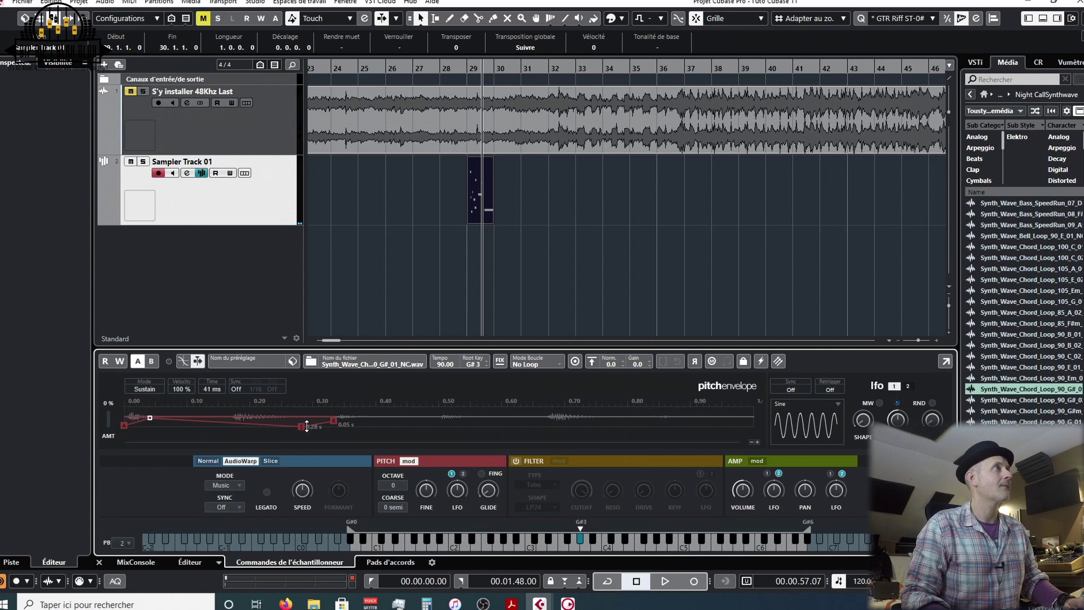
drag(295, 424, 244, 426)
click(578, 540)
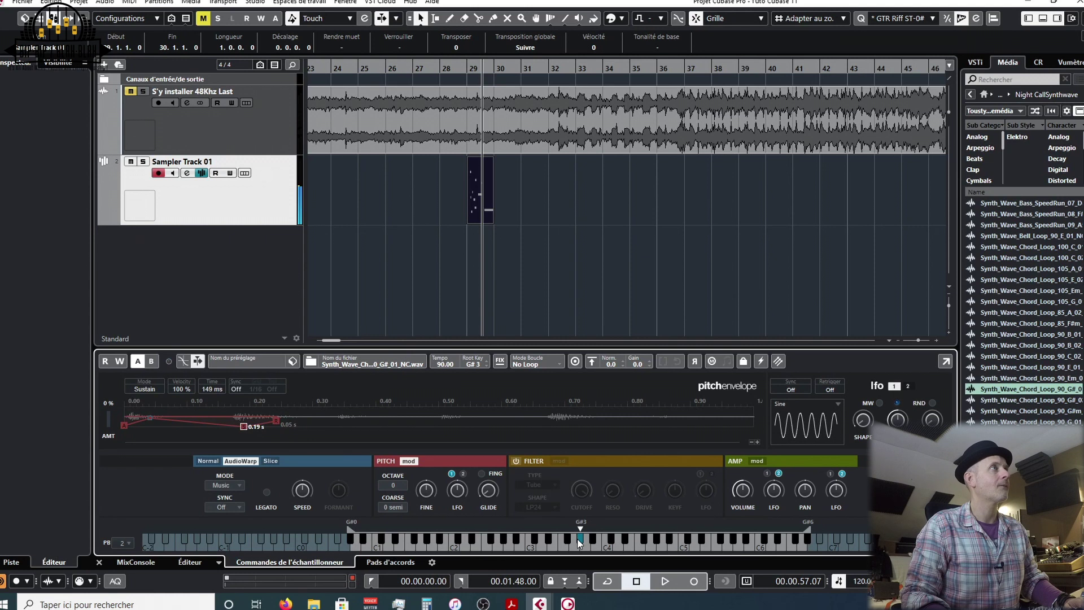
Try the fine tuning, pitch LFO amount and glide controls while playing the chord loop around the root key
mouse_move(428, 490)
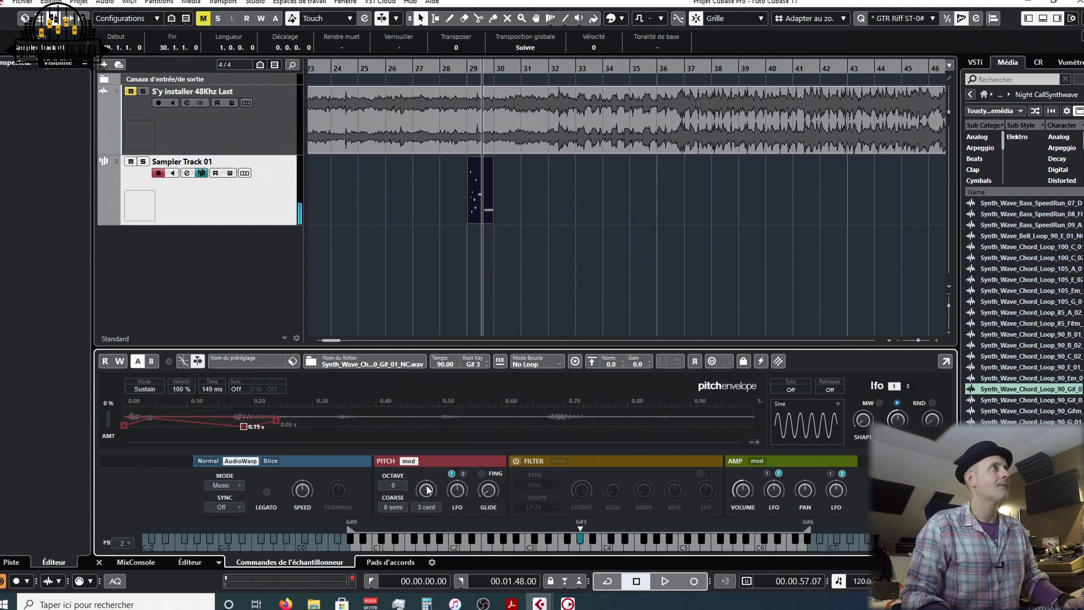
click(580, 543)
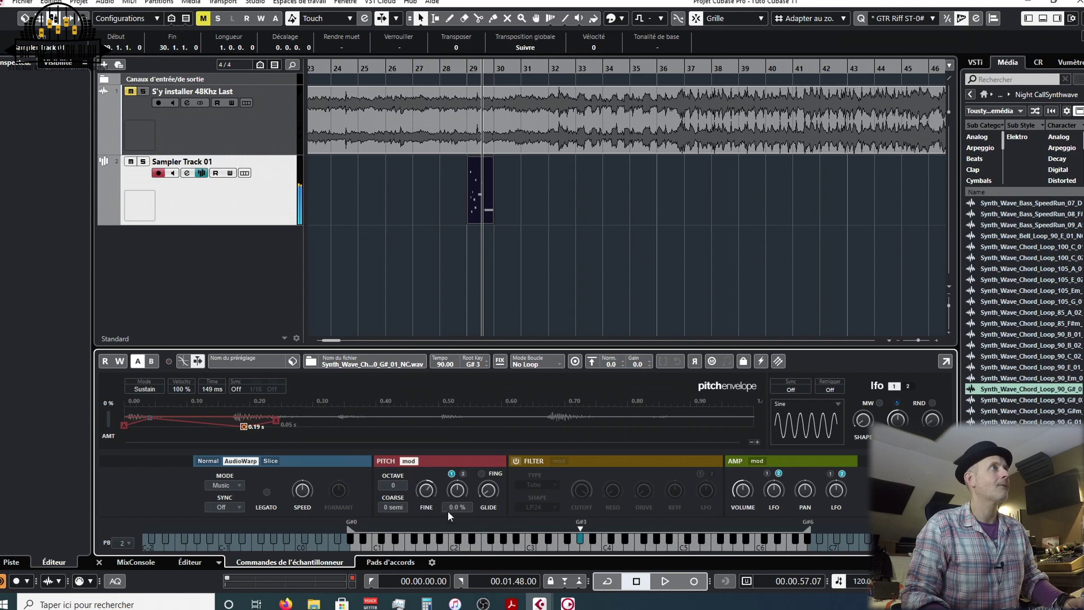
click(583, 544)
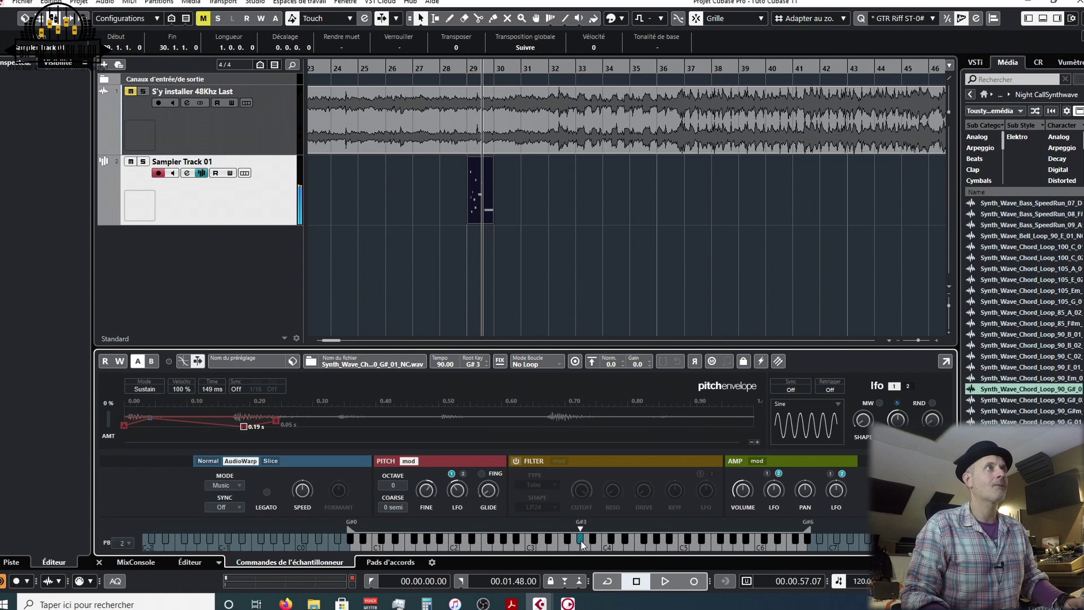
drag(488, 474, 489, 466)
click(609, 544)
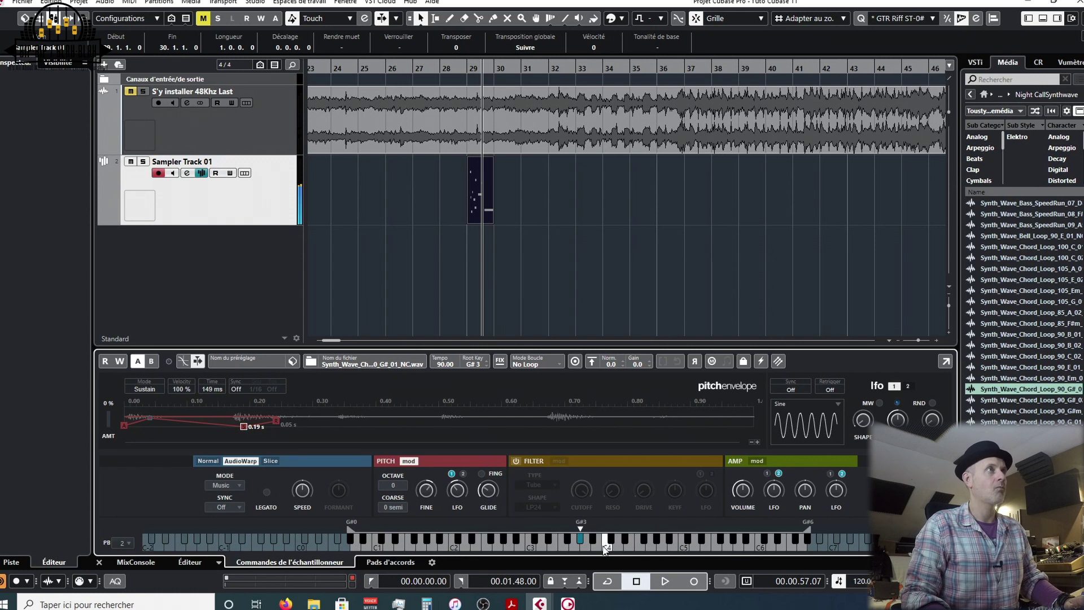
Turn on fingered glide for the chord loop and play notes around the root key
click(553, 545)
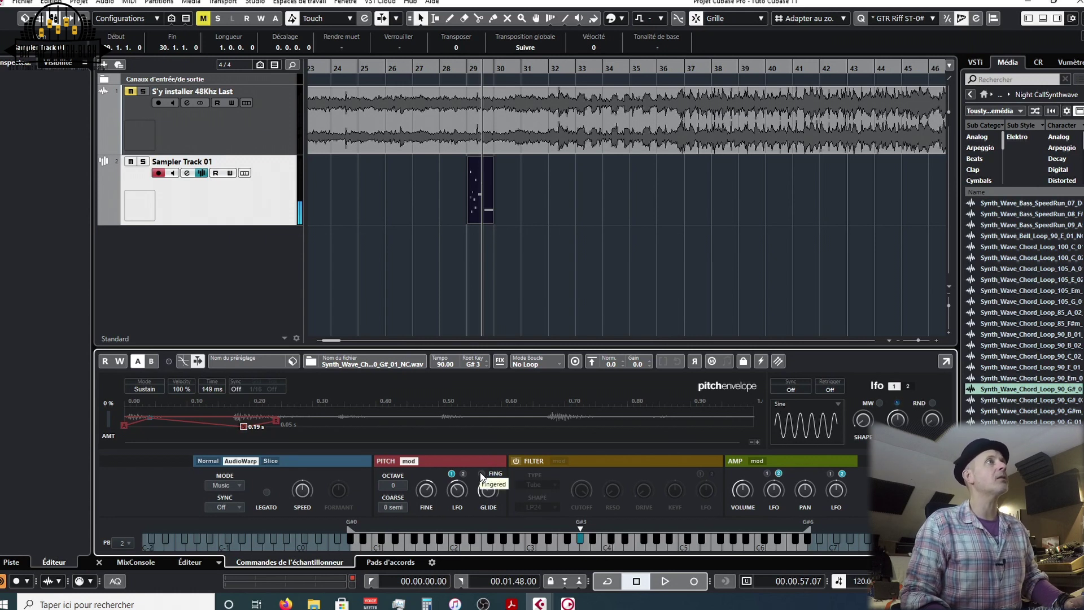
click(482, 474)
click(552, 549)
click(581, 540)
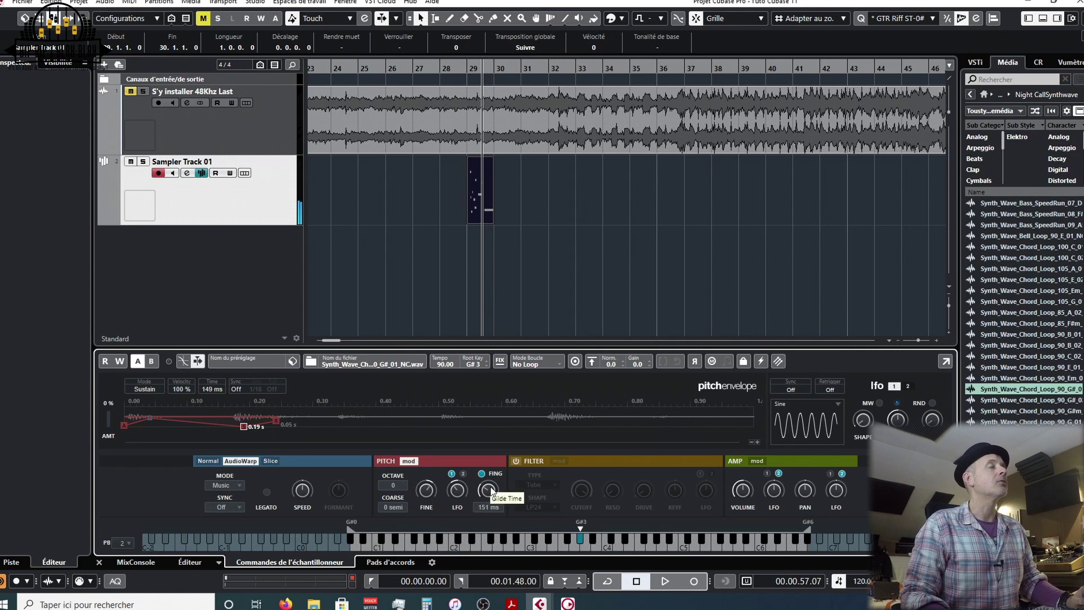
click(610, 550)
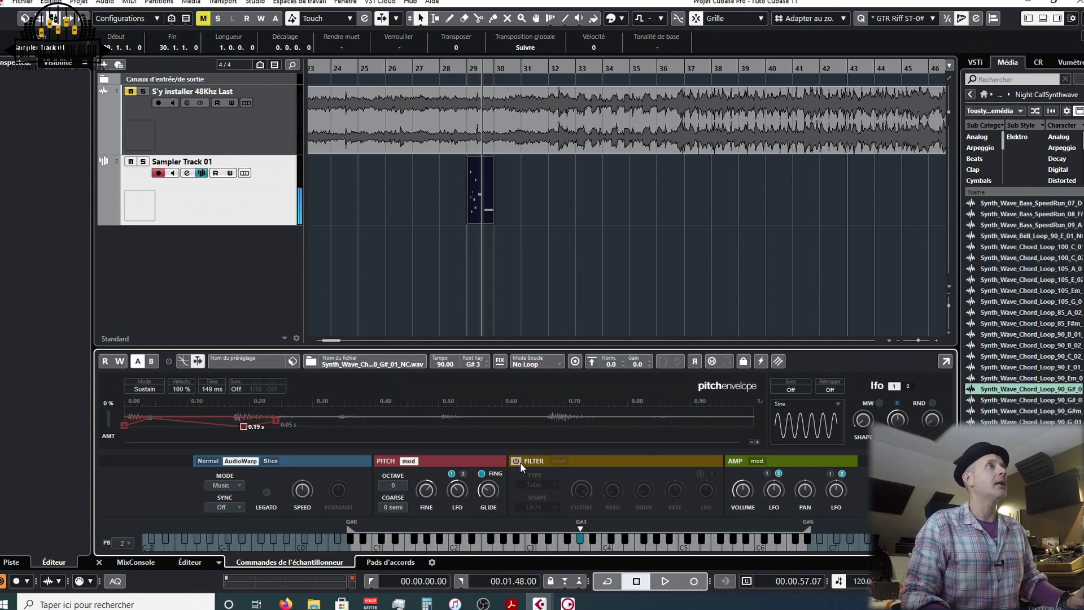
Turn on the filter section, try its key follow control and audition the chord loop above and below the root key
click(517, 461)
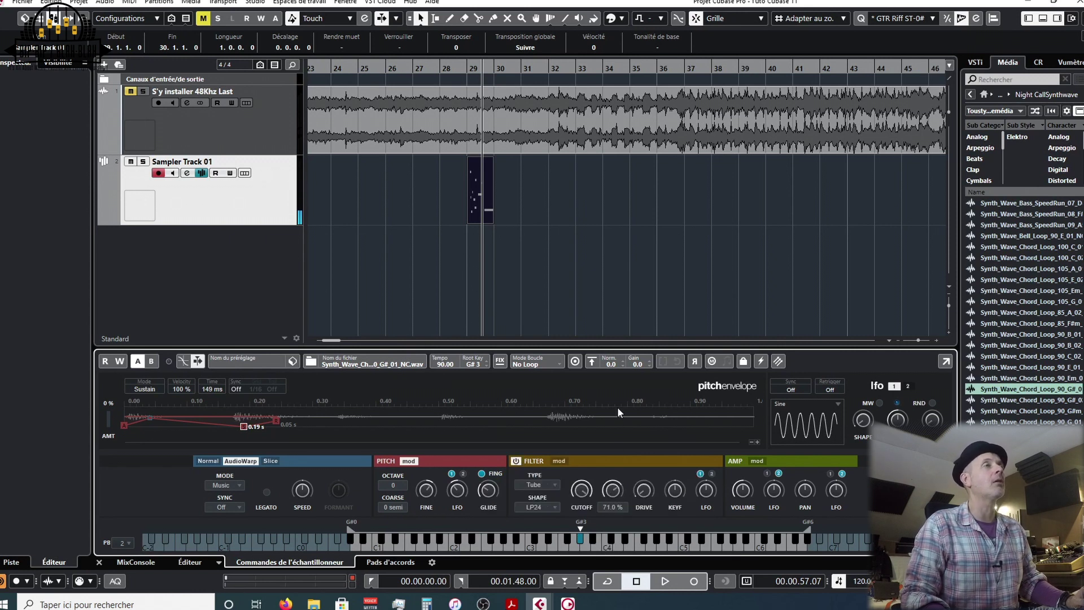
click(630, 545)
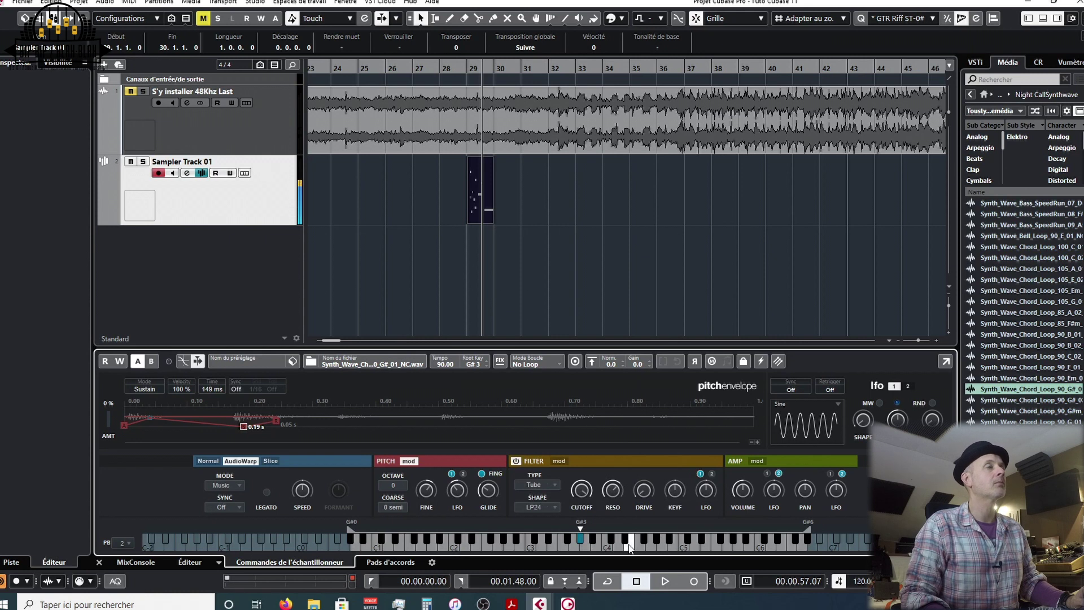
click(626, 549)
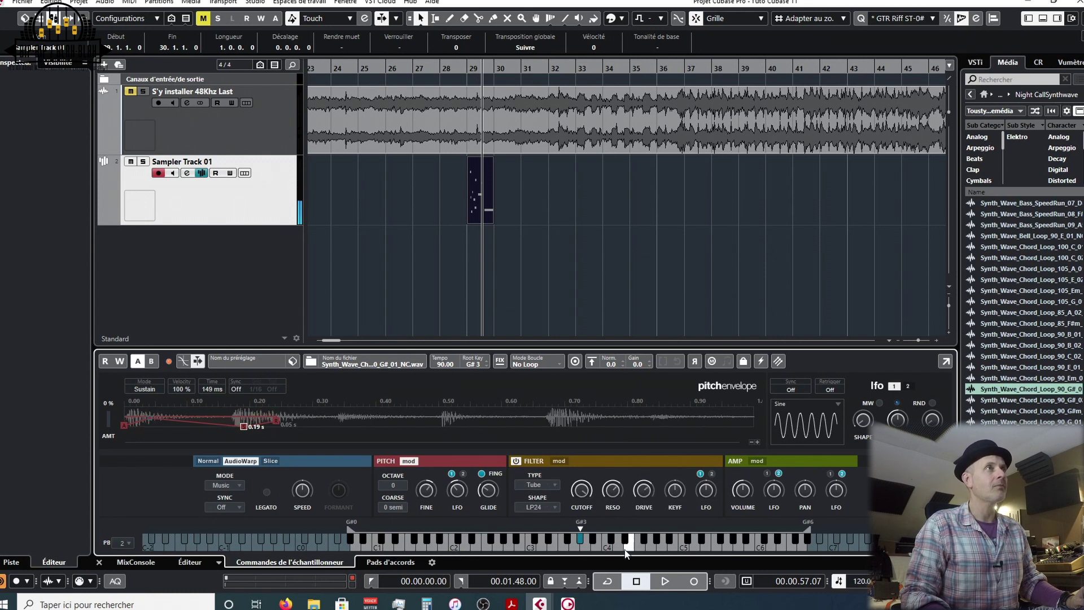
drag(674, 490, 670, 507)
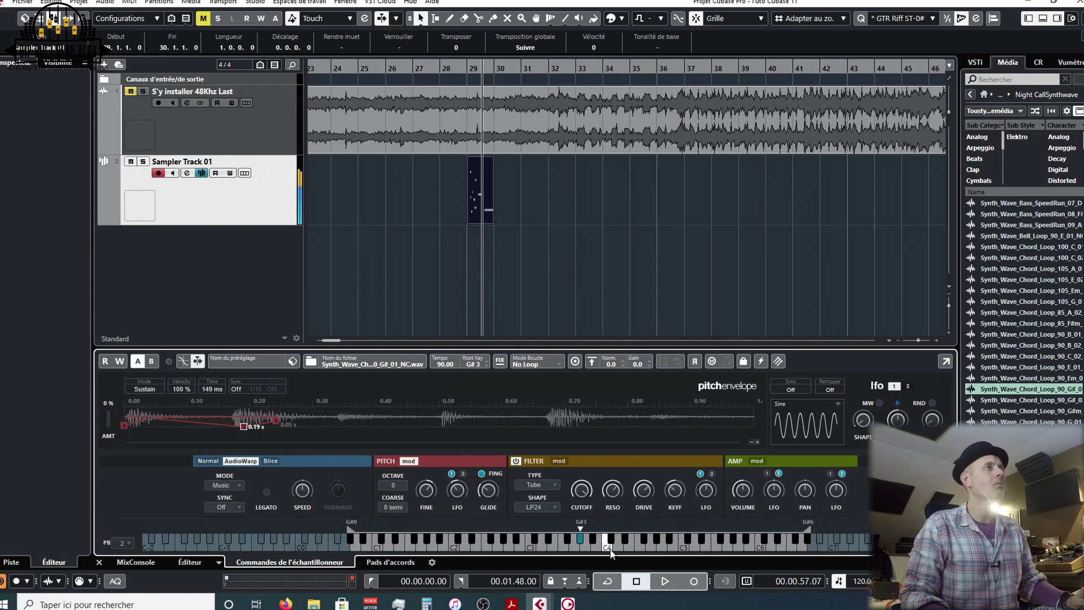
click(507, 544)
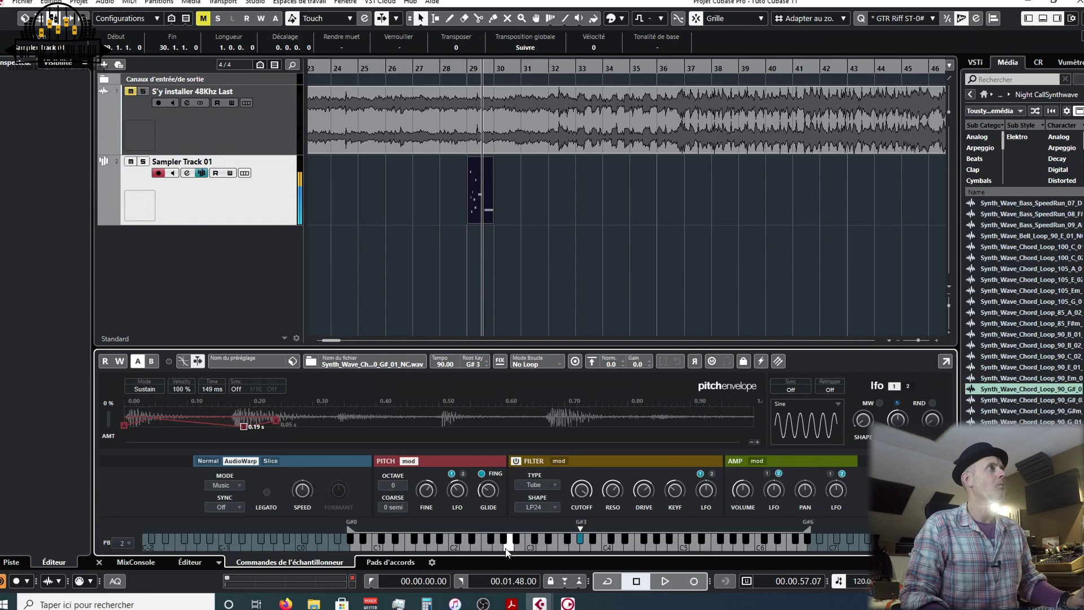
click(507, 549)
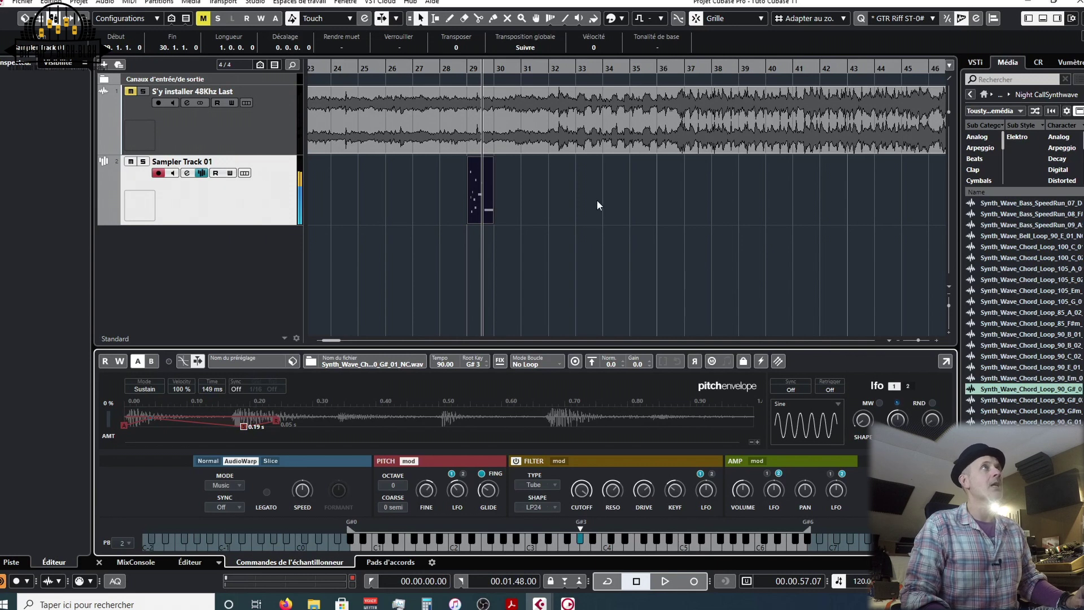
Draw an empty one-bar MIDI part on the sampler track from bar 31 to bar 32
click(524, 195)
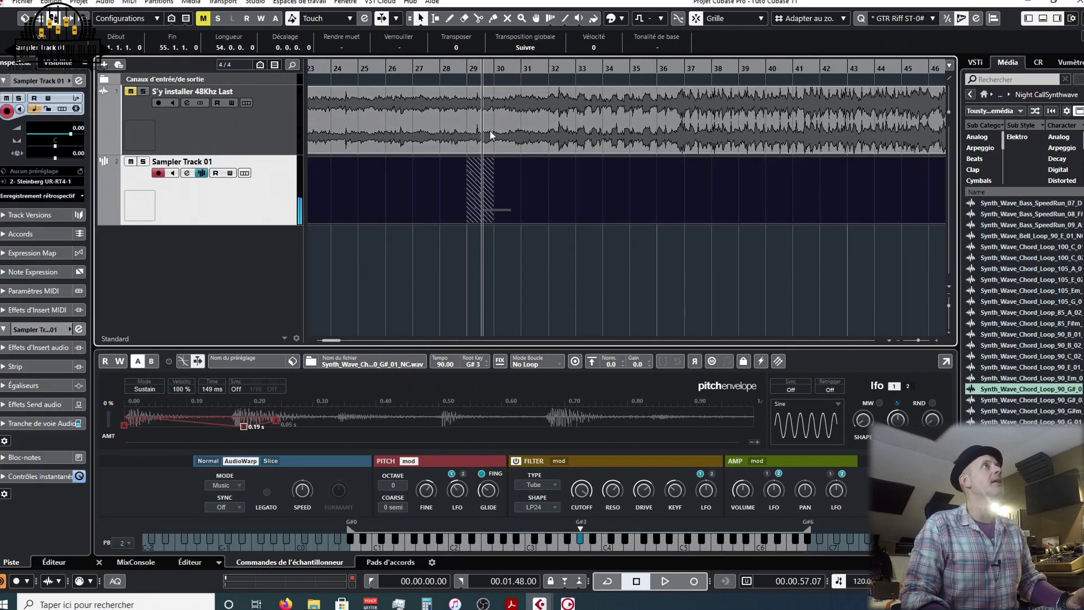
click(534, 198)
right_click(526, 198)
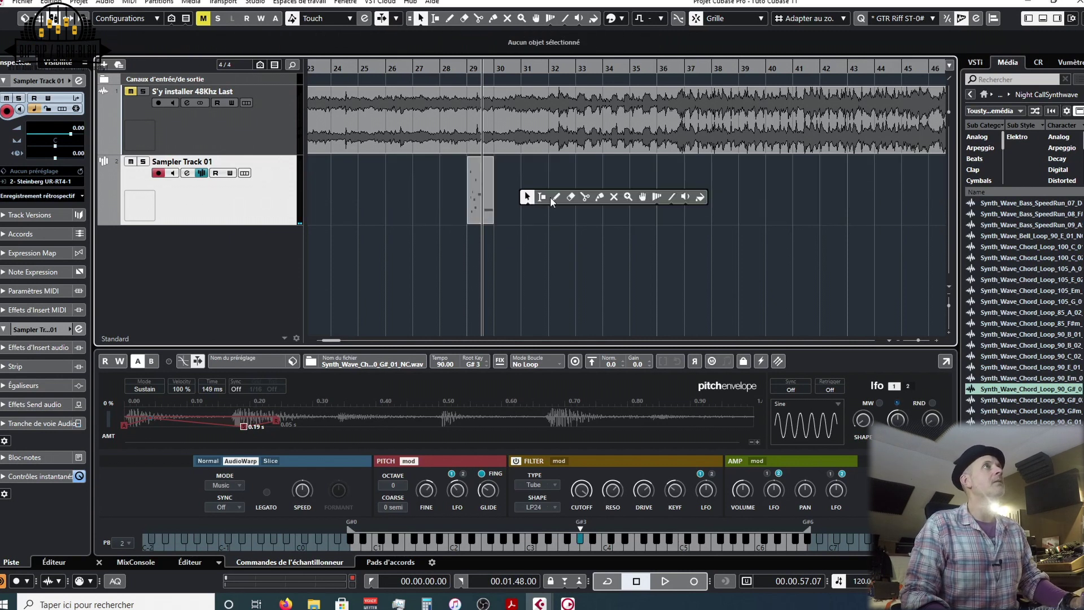
click(556, 197)
click(526, 190)
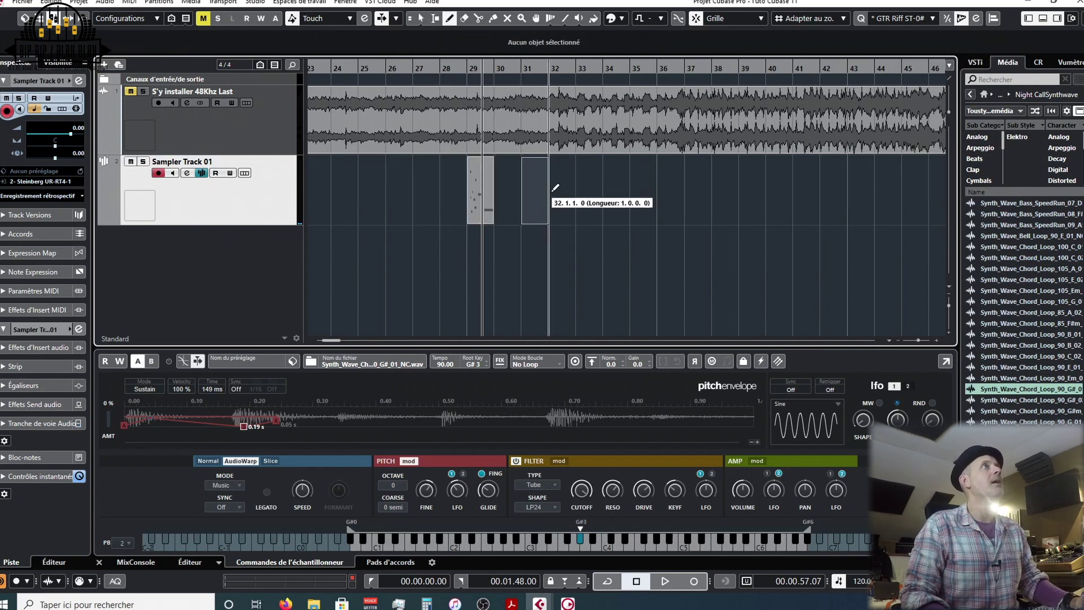
right_click(540, 197)
click(539, 195)
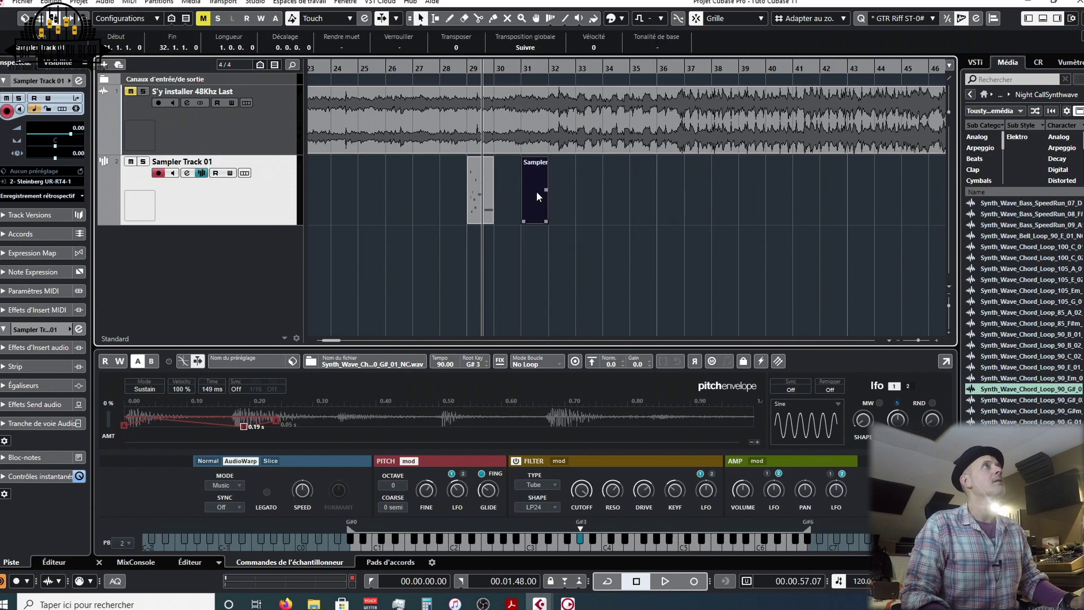
Open the new part in a separate key editor window and enter three notes, the highest at A#4
scroll(536, 192, up, 6)
double_click(505, 193)
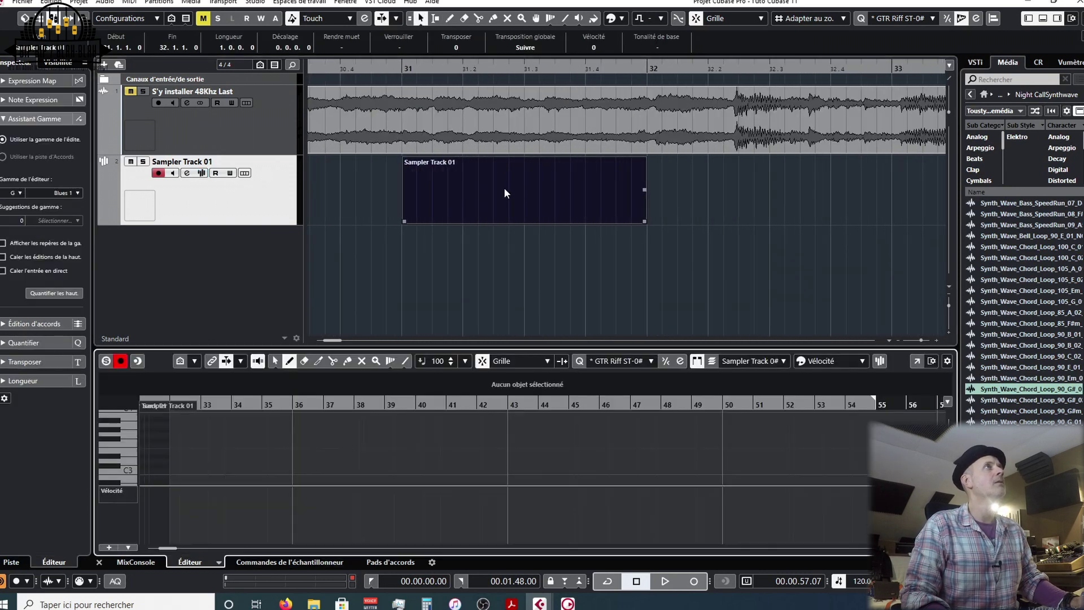
click(916, 361)
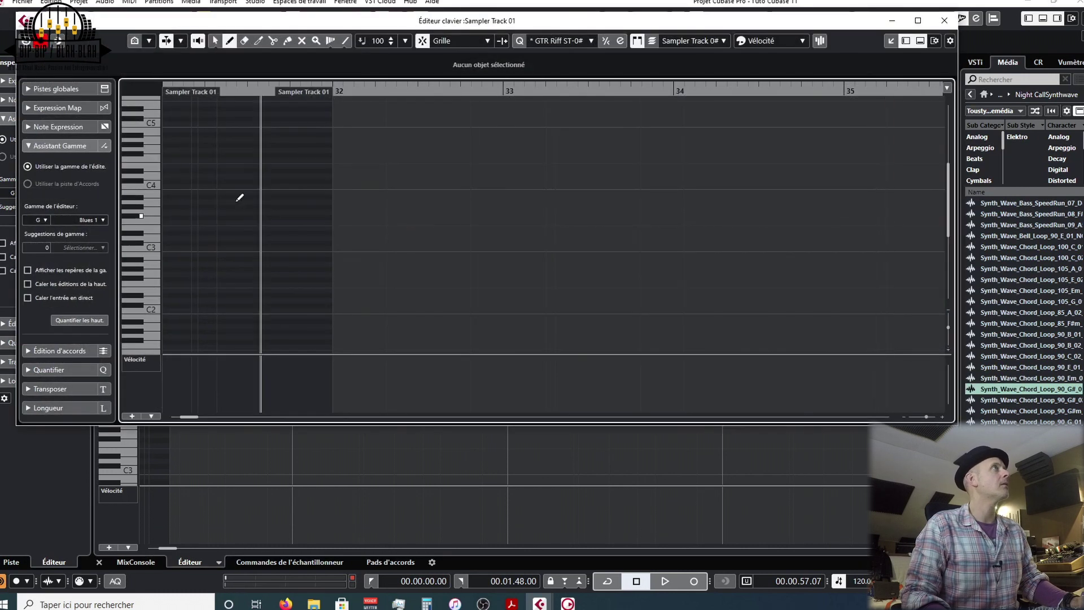
click(171, 160)
click(193, 186)
click(201, 130)
scroll(290, 220, down, 2)
Play back the entered notes, close the separate key editor window and stop playback
key(space)
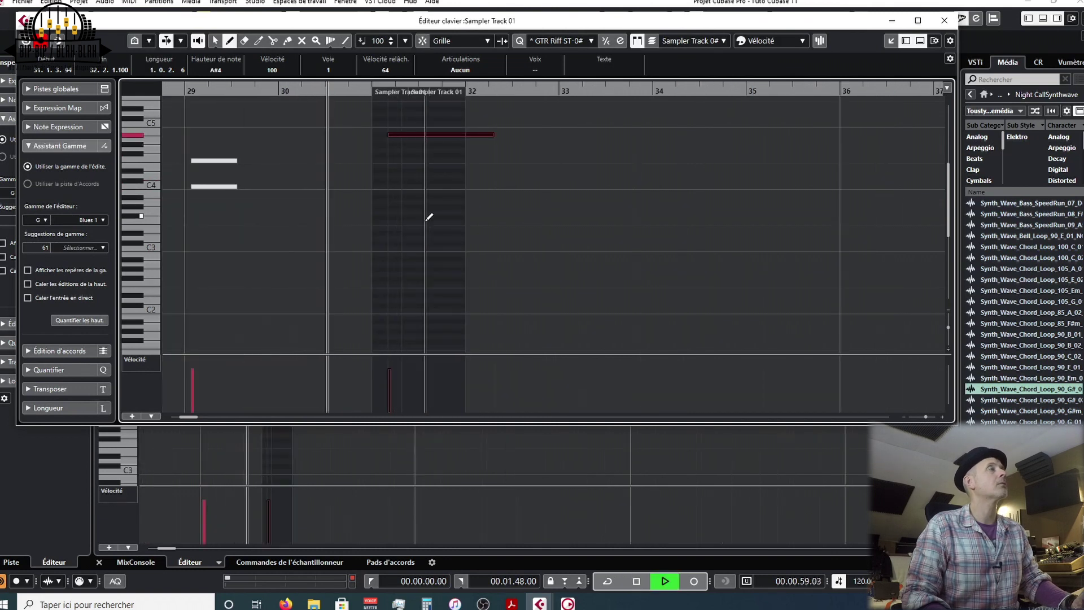
scroll(530, 206, up, 3)
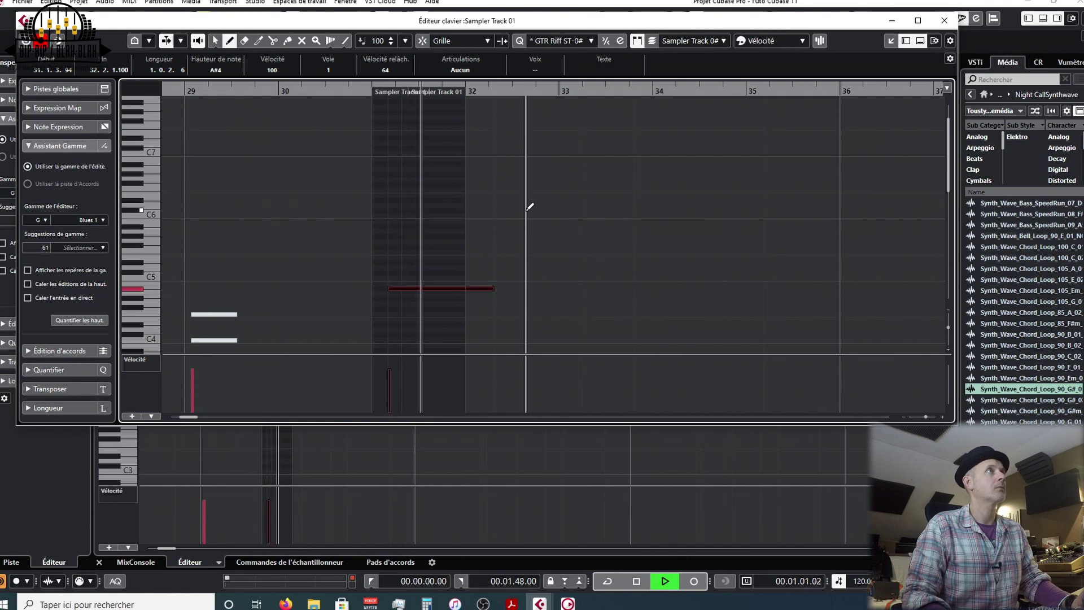
scroll(529, 206, down, 3)
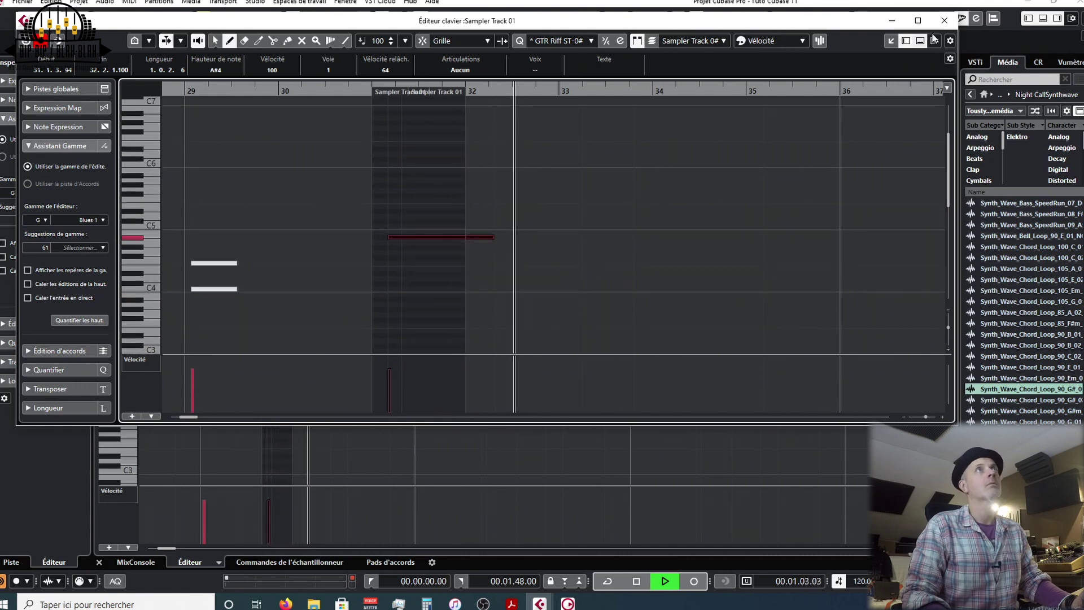
click(944, 21)
key(space)
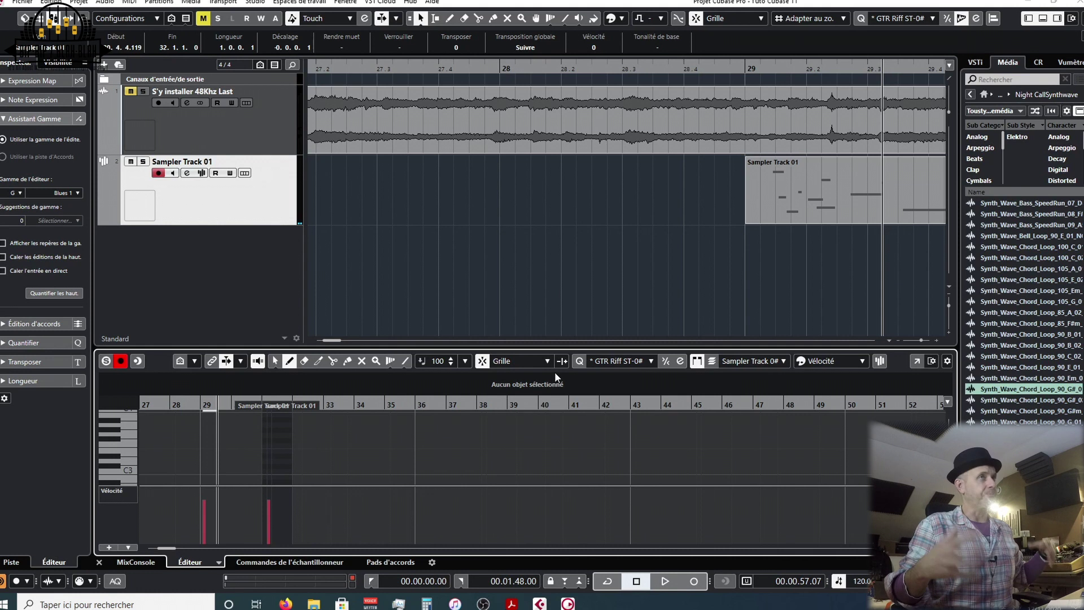
Preview Lofi_Ambience_11_Pen_LD in the LoFi Dreams library and return to the loops and samples overview
click(970, 96)
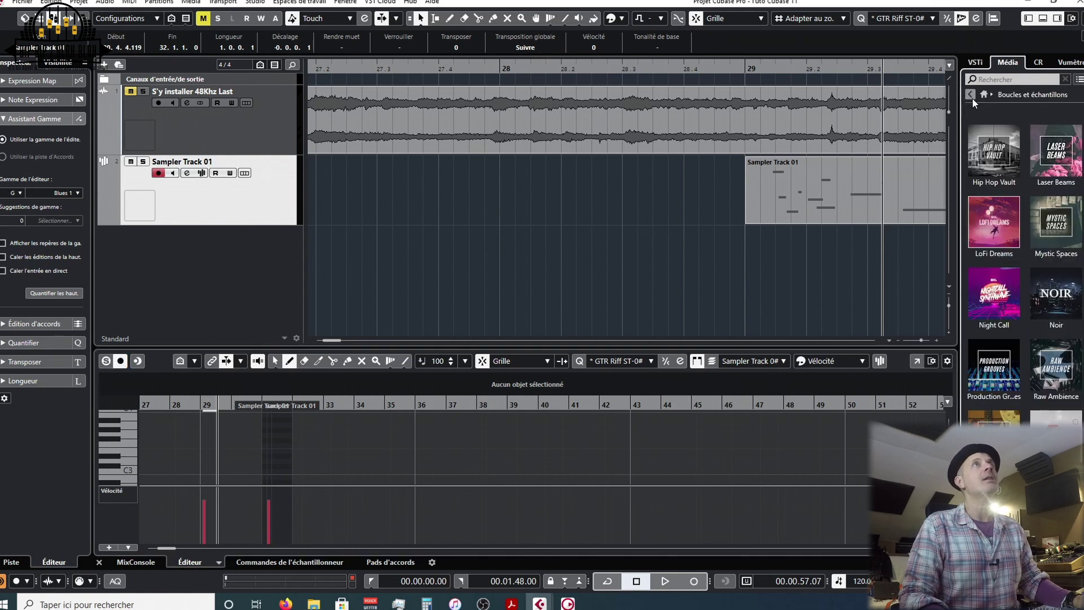
click(998, 234)
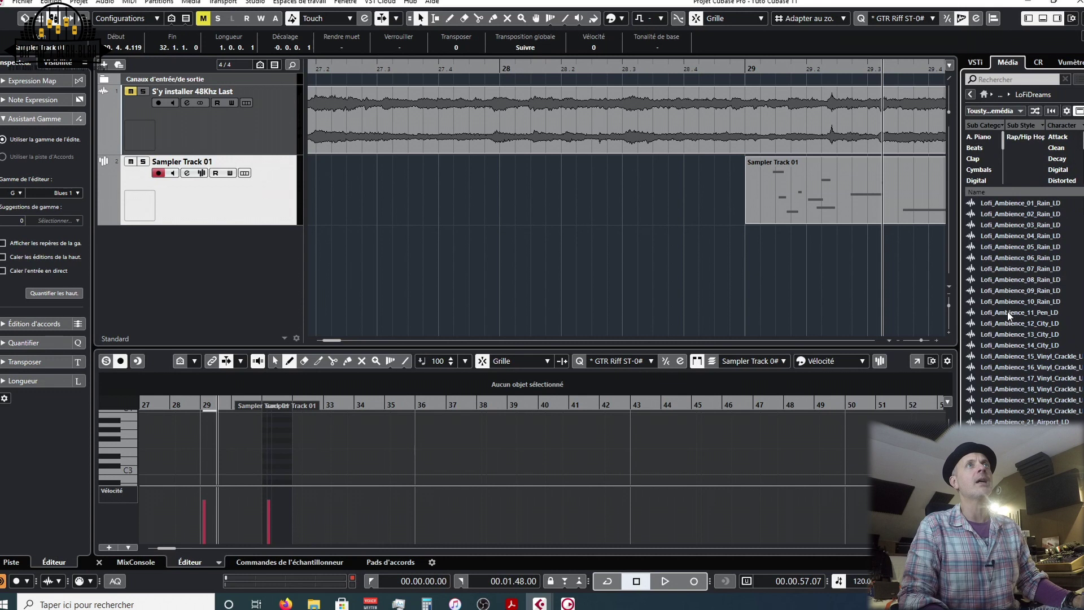
click(1008, 312)
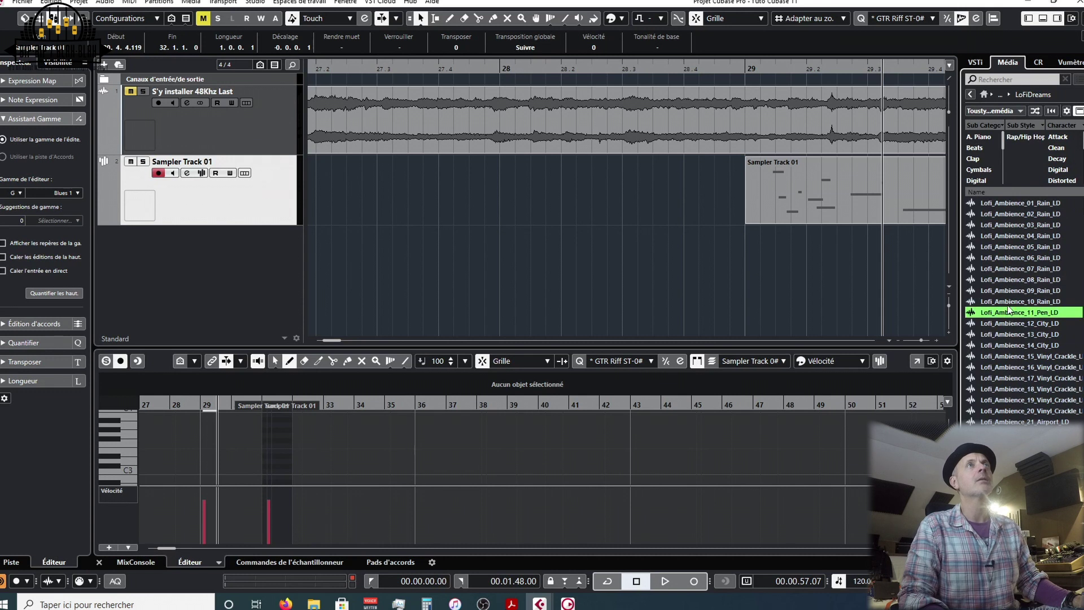
click(971, 95)
Place Vocals_108_G#m_Adlibs_10_AKB from the Bloom library on a new audio track and load it into the sampler track
scroll(1034, 311, down, 3)
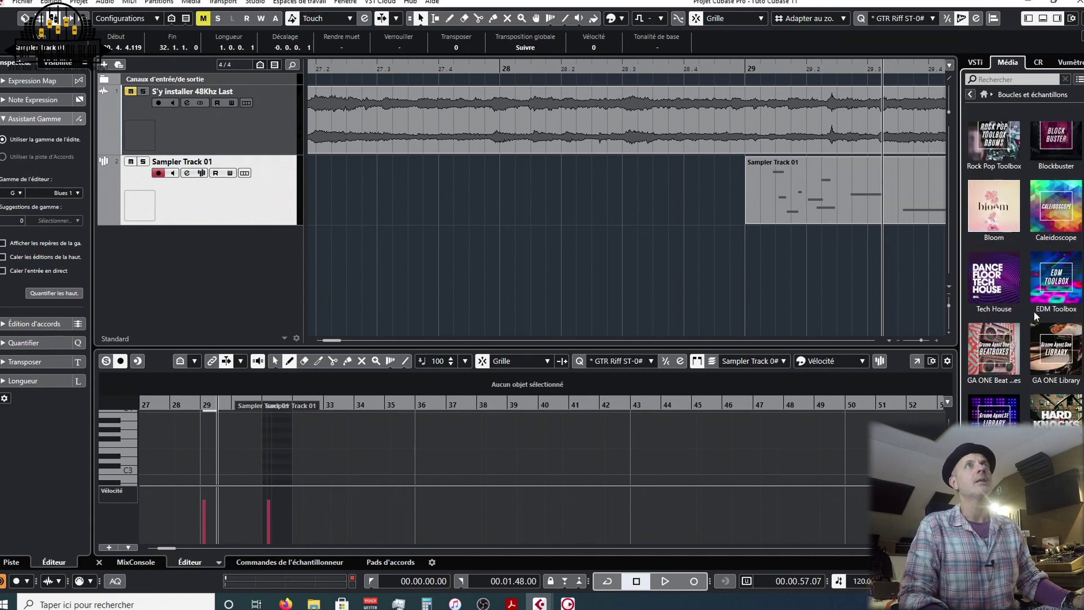
click(1005, 310)
click(1005, 313)
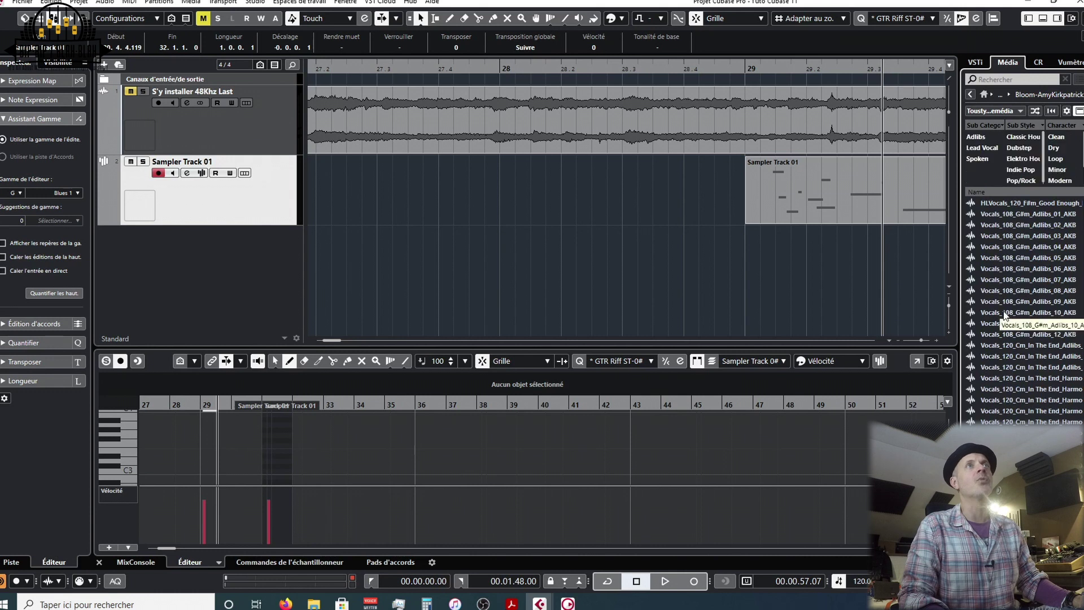
drag(1003, 310, 286, 560)
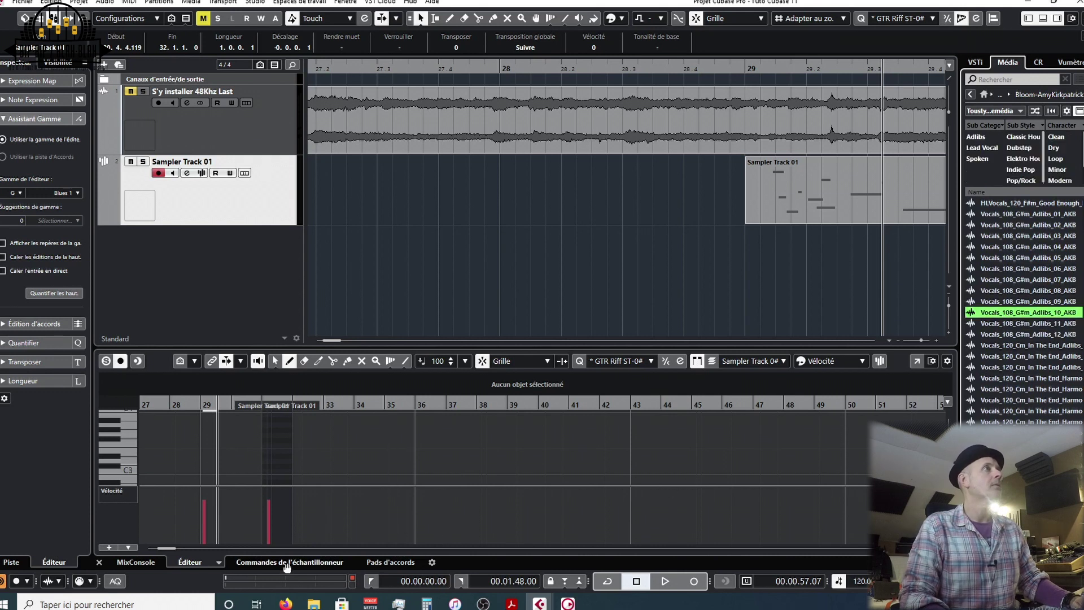
click(287, 562)
drag(1016, 312, 542, 252)
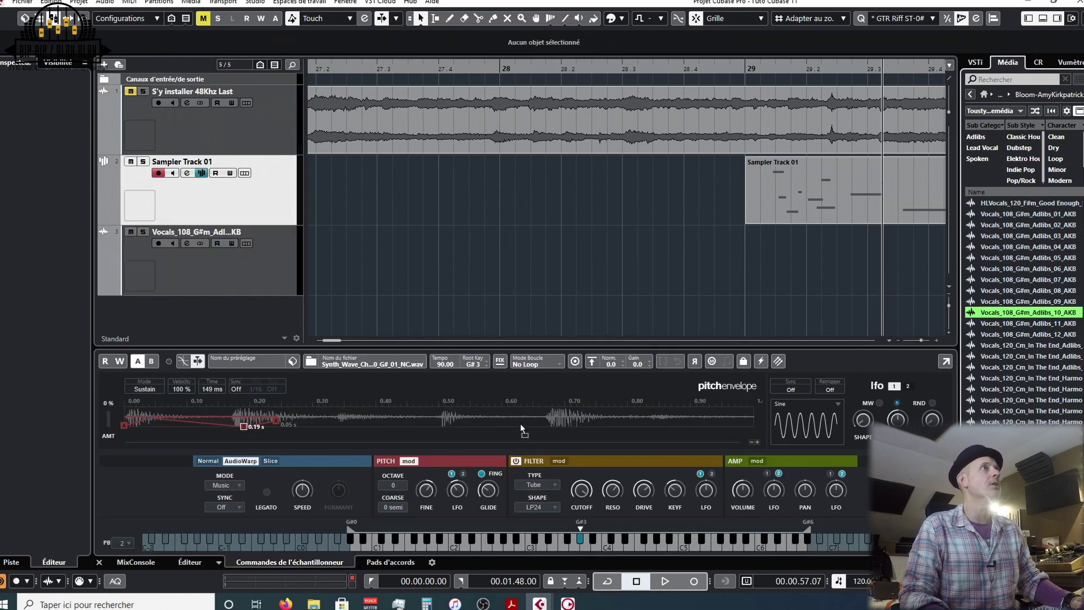
drag(520, 423, 520, 423)
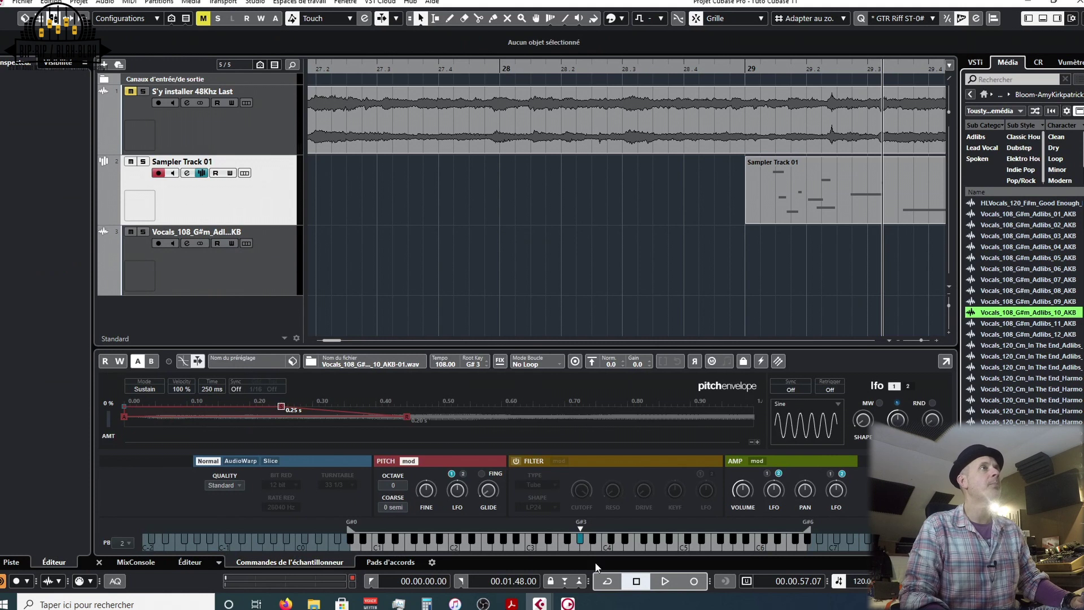
Play the vocal sample across low and high keys while trying the pitch LFO amount
click(565, 539)
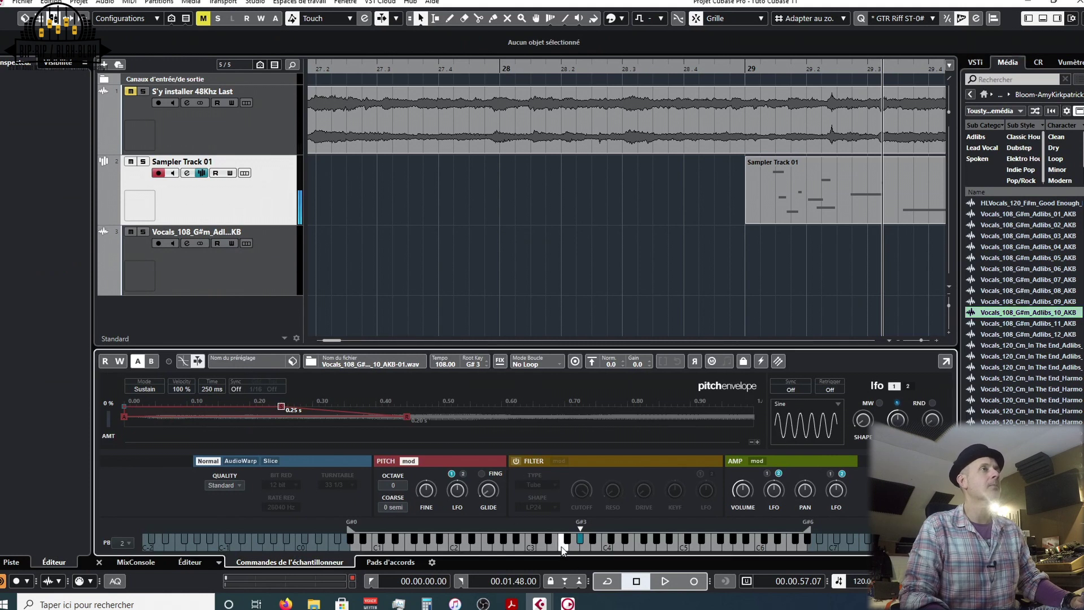
click(605, 547)
click(662, 546)
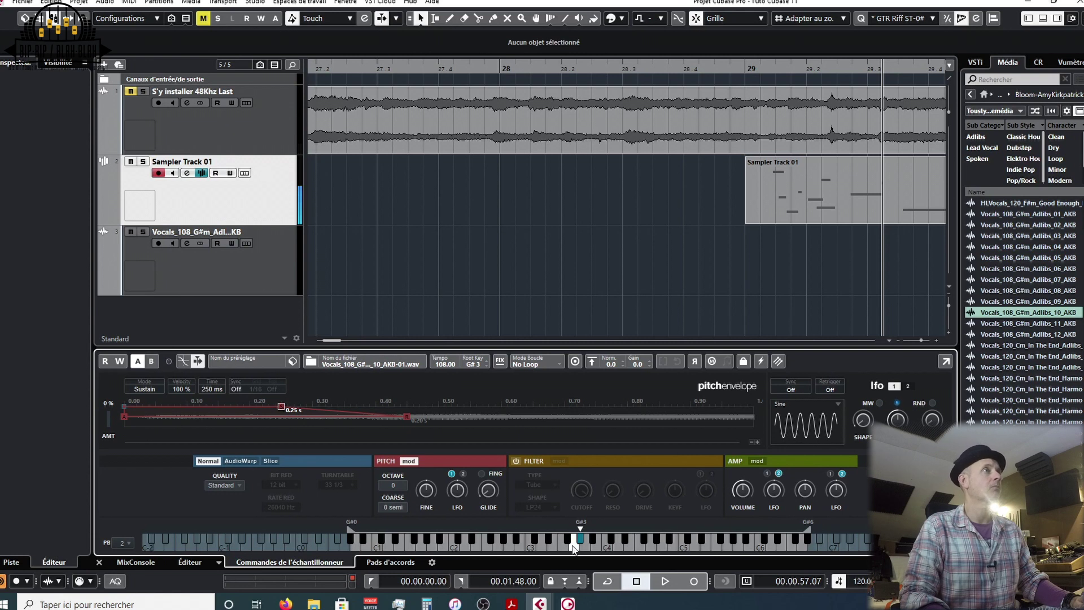
mouse_move(469, 494)
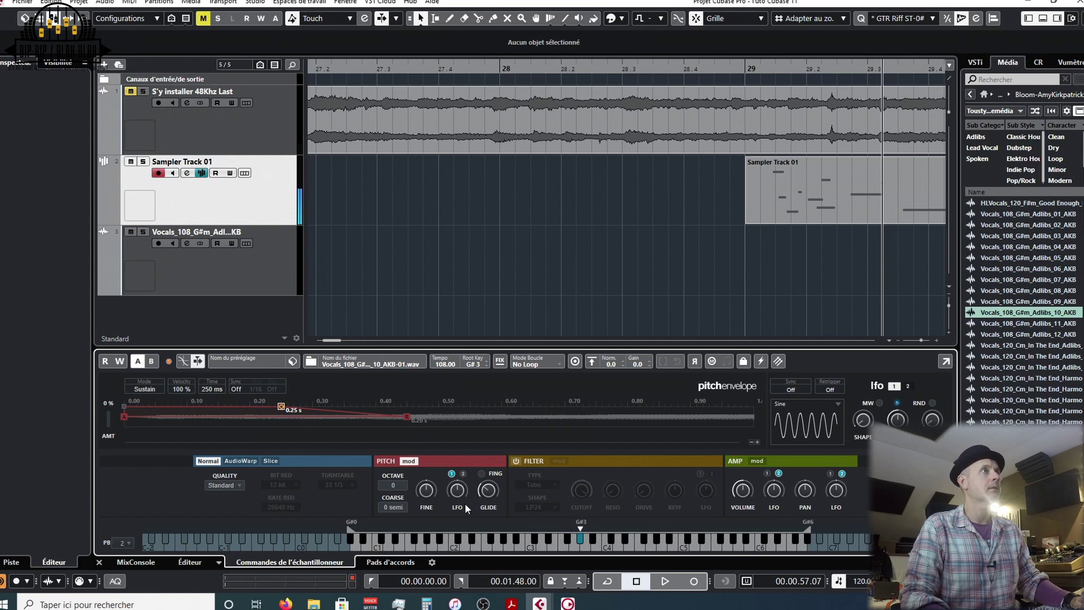
click(489, 548)
click(550, 539)
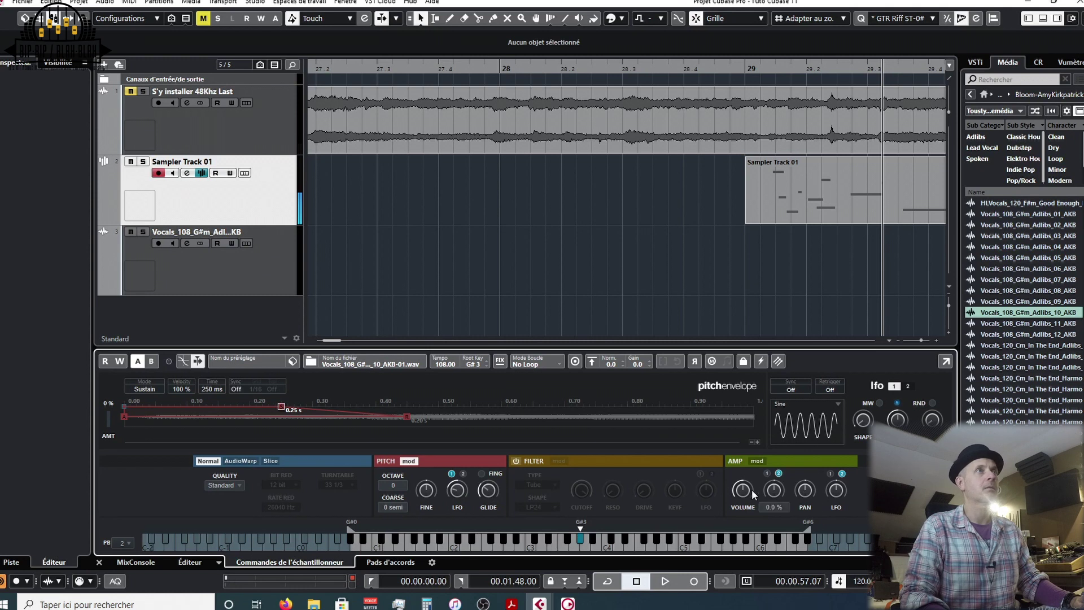
click(697, 546)
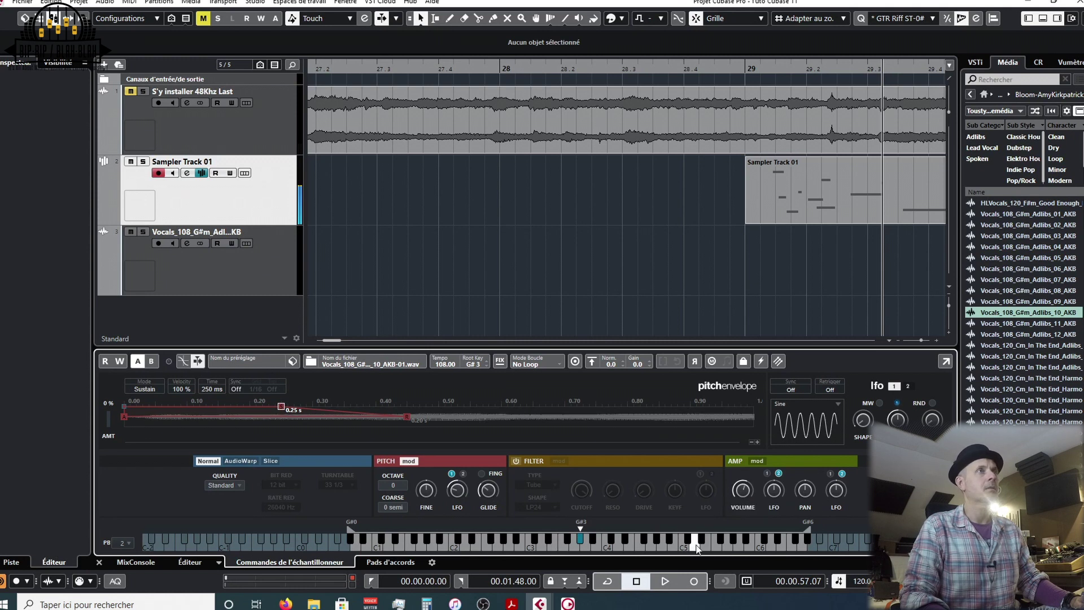
click(651, 545)
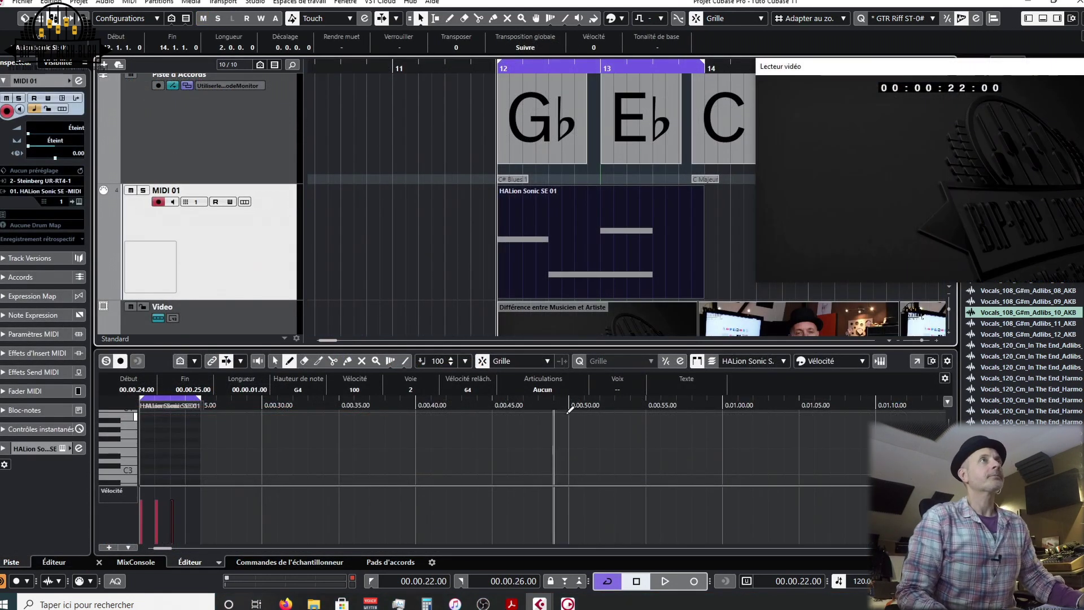
scroll(483, 342, left, 5)
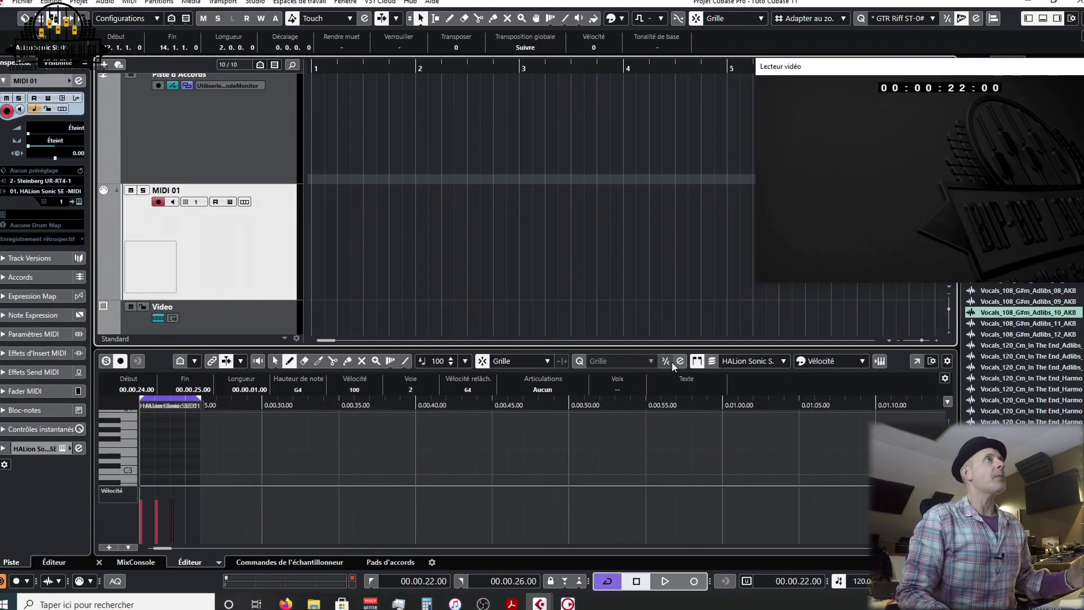
scroll(569, 278, down, 4)
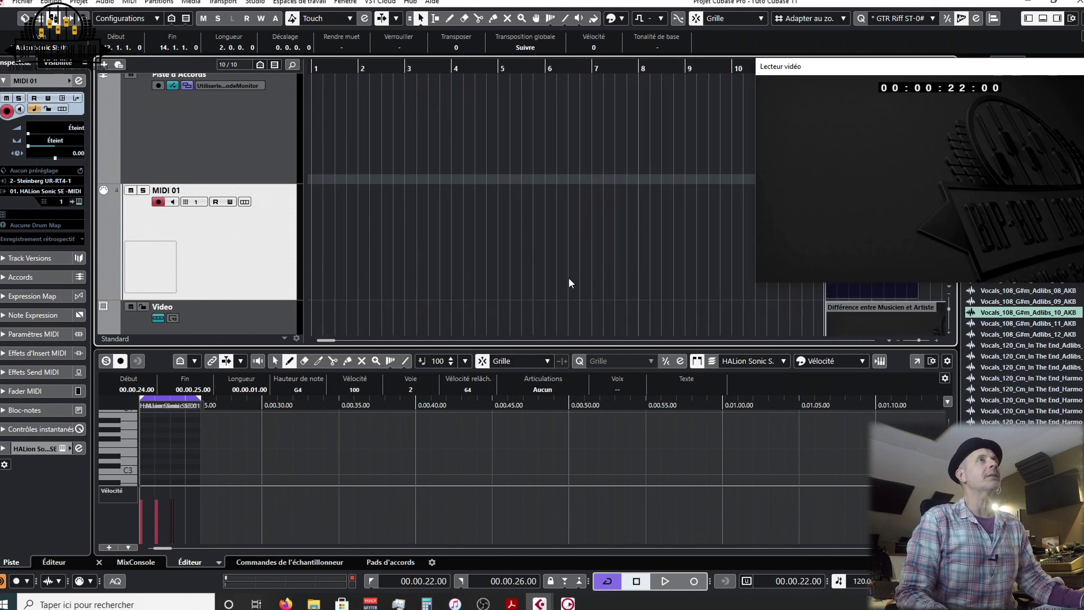
Copy the MIDI 01 part from bar 12 to bar 51 on the same track
scroll(568, 277, right, 5)
scroll(567, 278, down, 5)
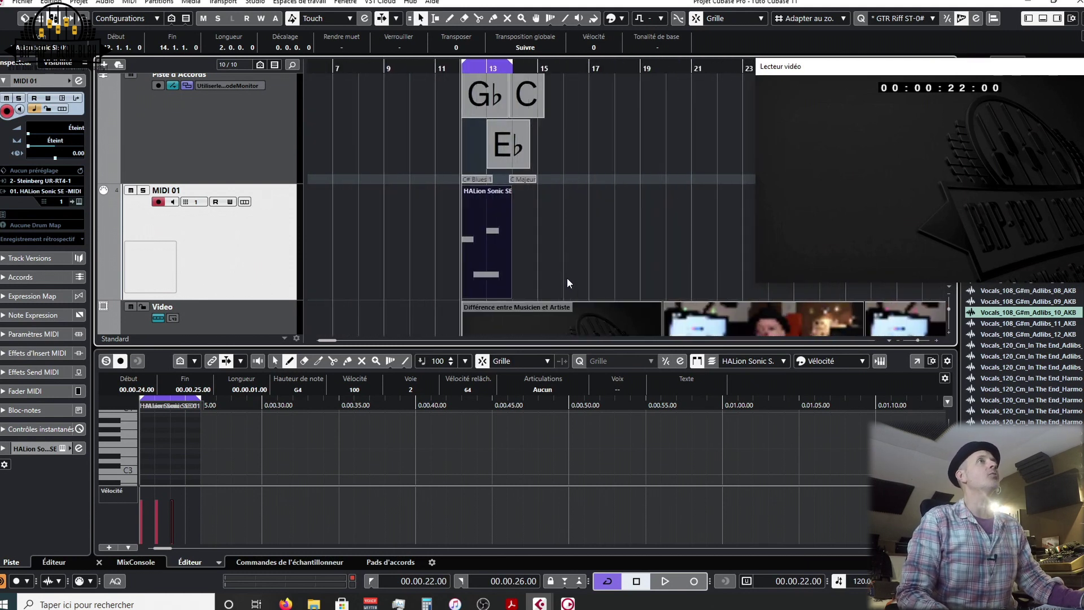
scroll(567, 276, down, 2)
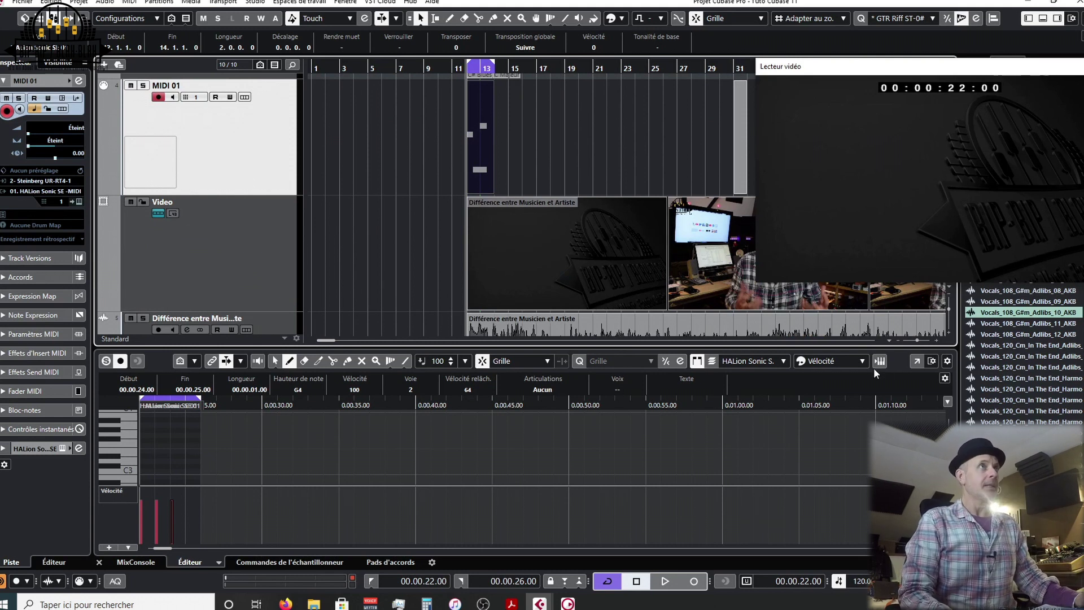
scroll(546, 259, down, 2)
scroll(544, 259, up, 3)
scroll(544, 257, down, 3)
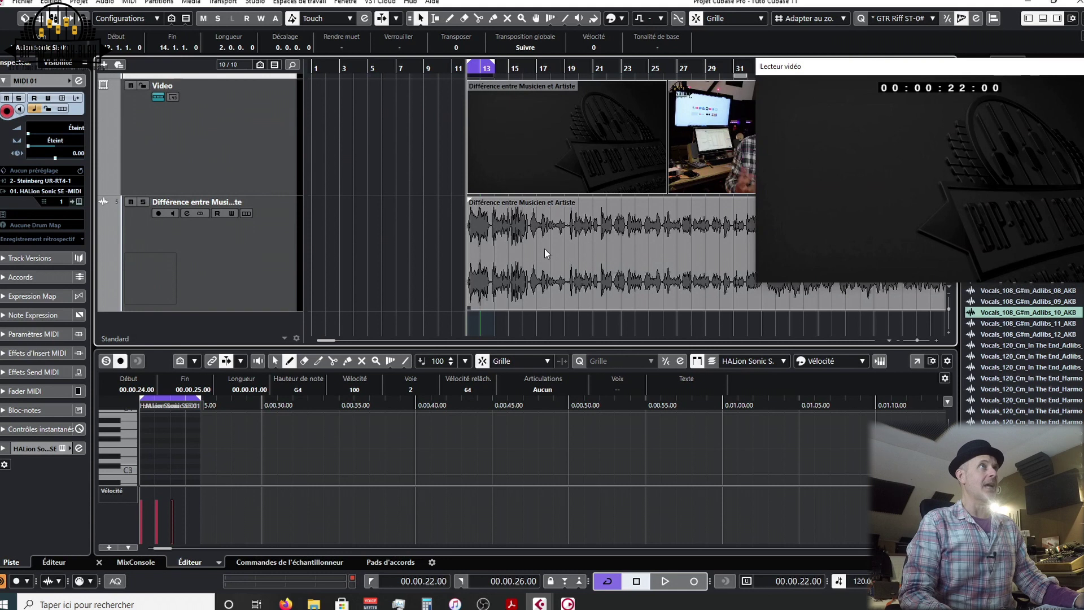
scroll(544, 216, down, 2)
scroll(544, 218, down, 3)
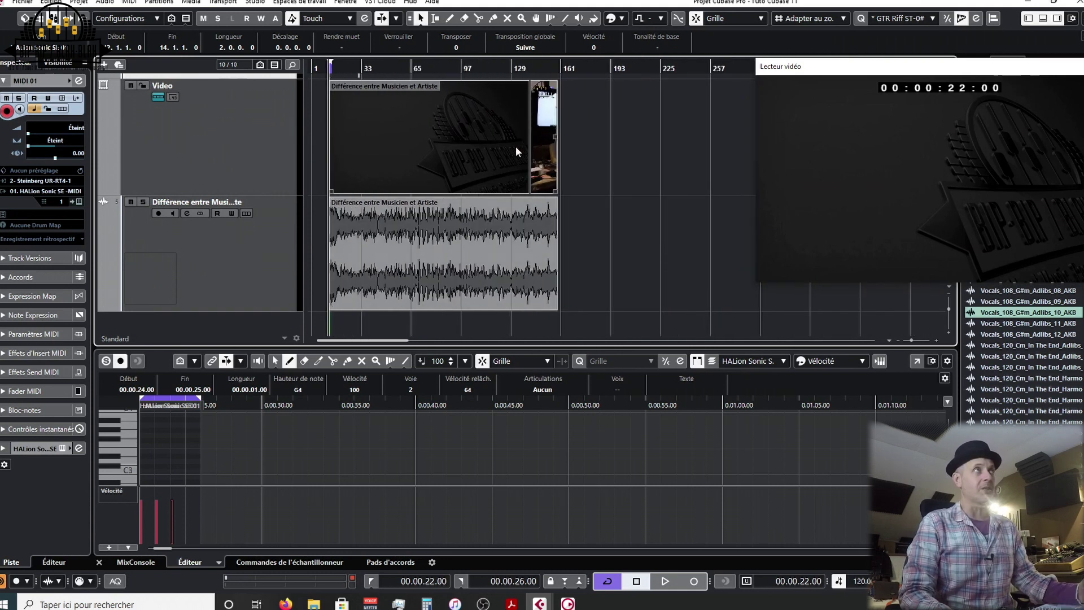
scroll(410, 210, up, 4)
scroll(409, 207, down, 1)
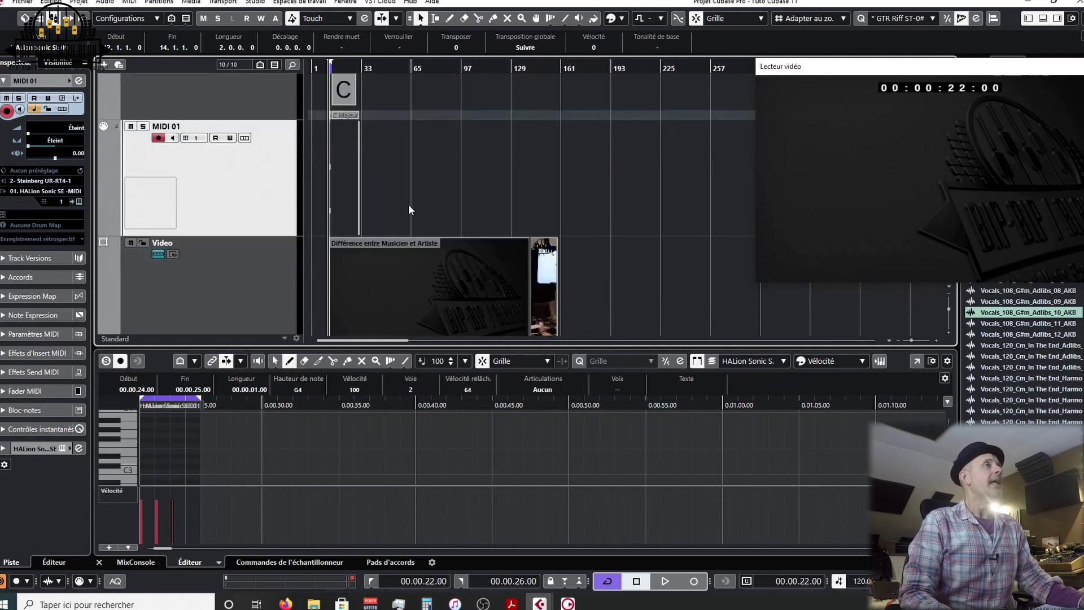
scroll(401, 163, up, 3)
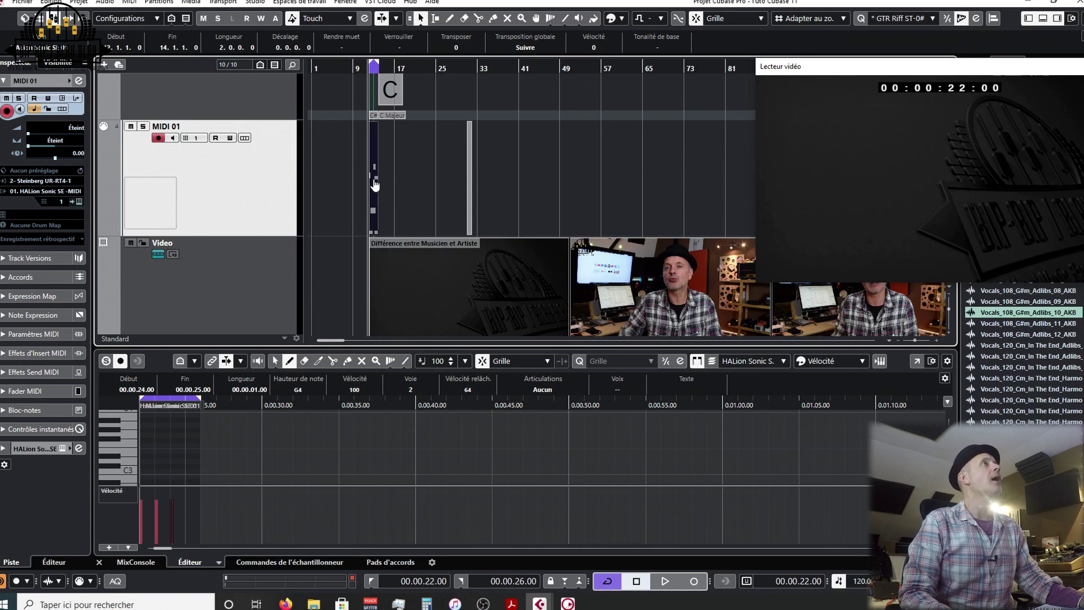
drag(375, 184, 575, 196)
Select the Gb, Eb and C events on the chord track and move them together to start at bar 51
scroll(581, 178, up, 3)
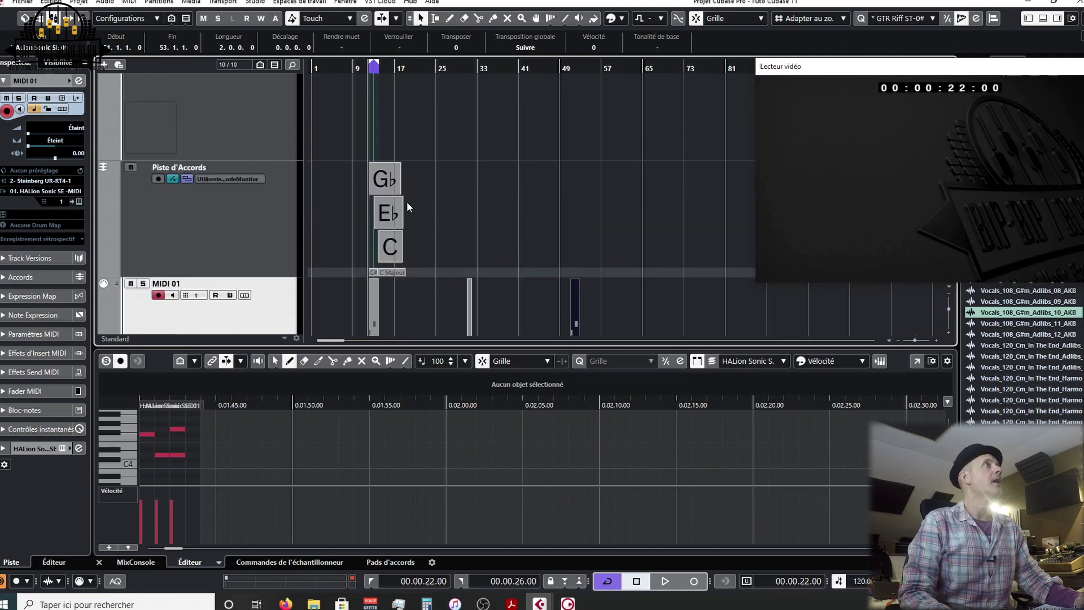
drag(389, 151, 391, 270)
drag(382, 180, 579, 197)
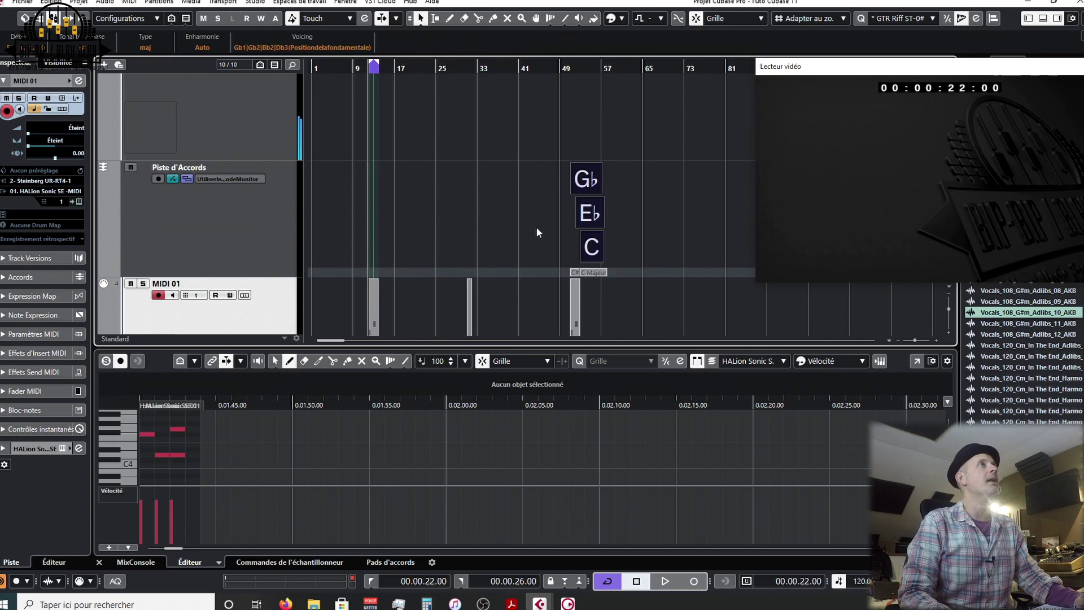
Set the cycle locators around the copied MIDI 01 part at bar 51
scroll(374, 183, up, 3)
scroll(421, 154, up, 3)
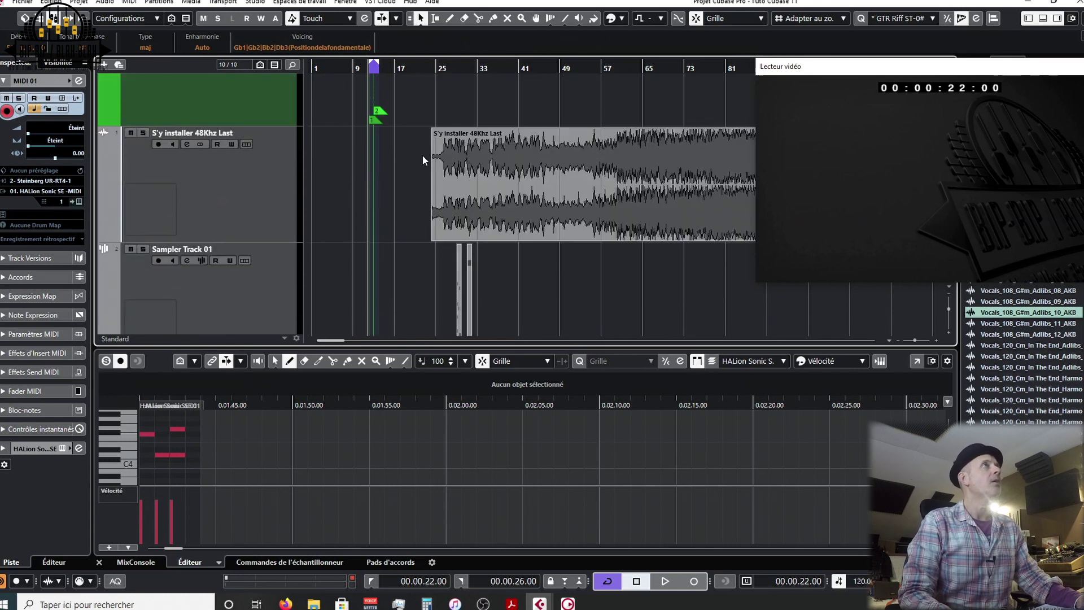
scroll(581, 121, down, 3)
scroll(578, 155, down, 2)
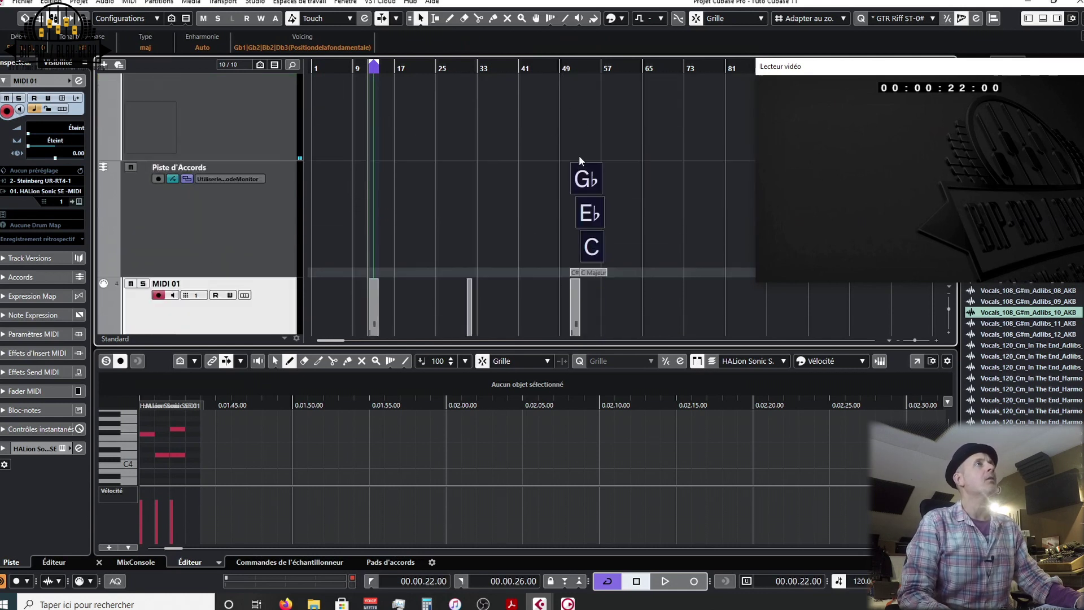
scroll(578, 155, down, 2)
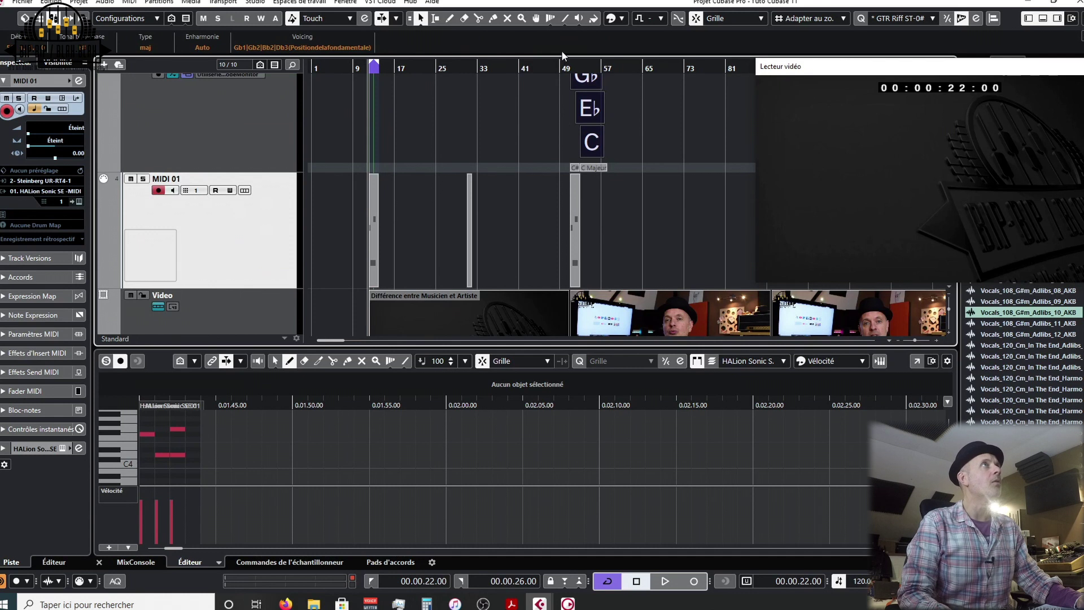
click(576, 226)
key(p)
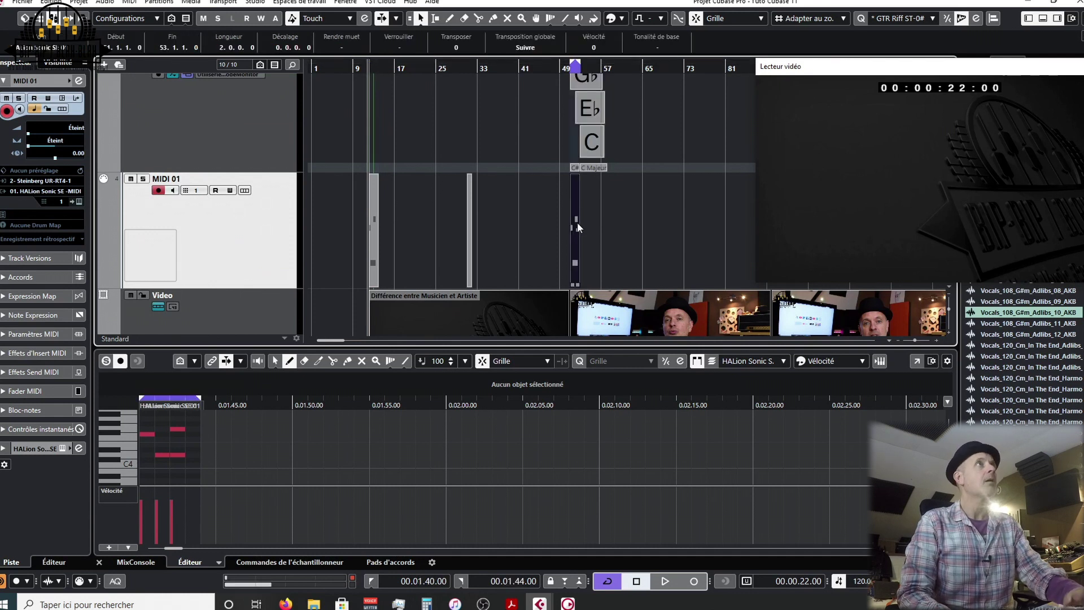
Add a marker on the marker track and move it to bar 51, the start of the cycle range
scroll(591, 150, up, 4)
scroll(591, 153, up, 4)
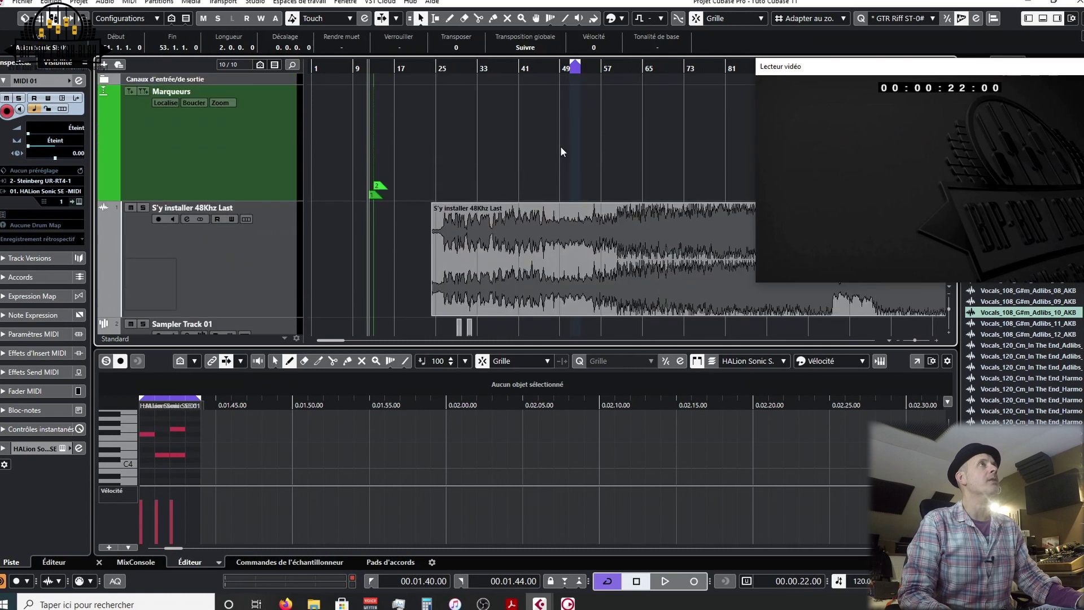
click(257, 195)
click(129, 92)
key(h)
key(h)
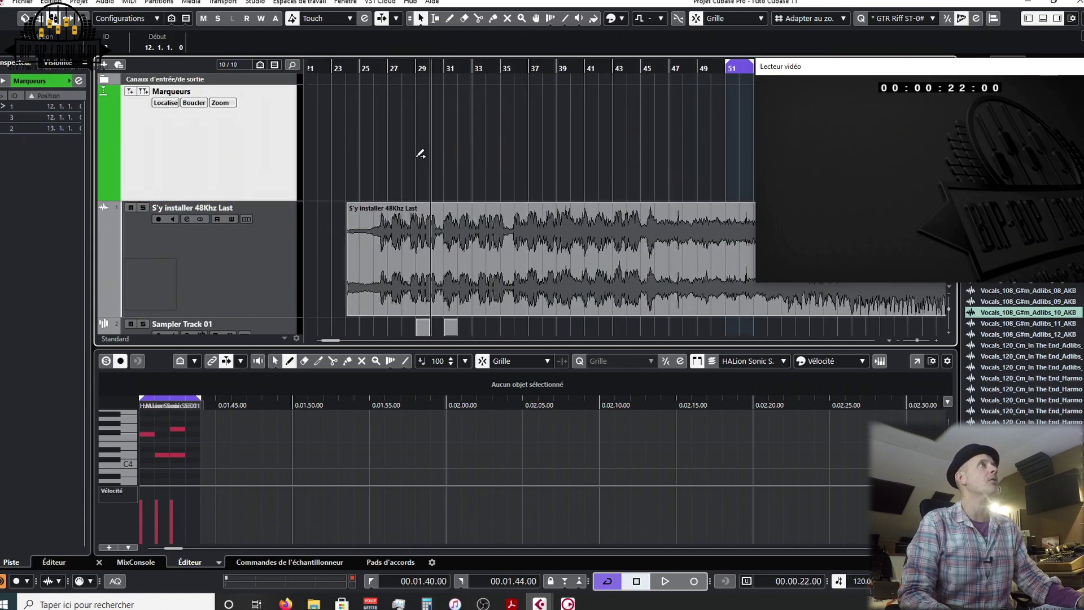
drag(471, 191, 707, 172)
scroll(649, 172, right, 5)
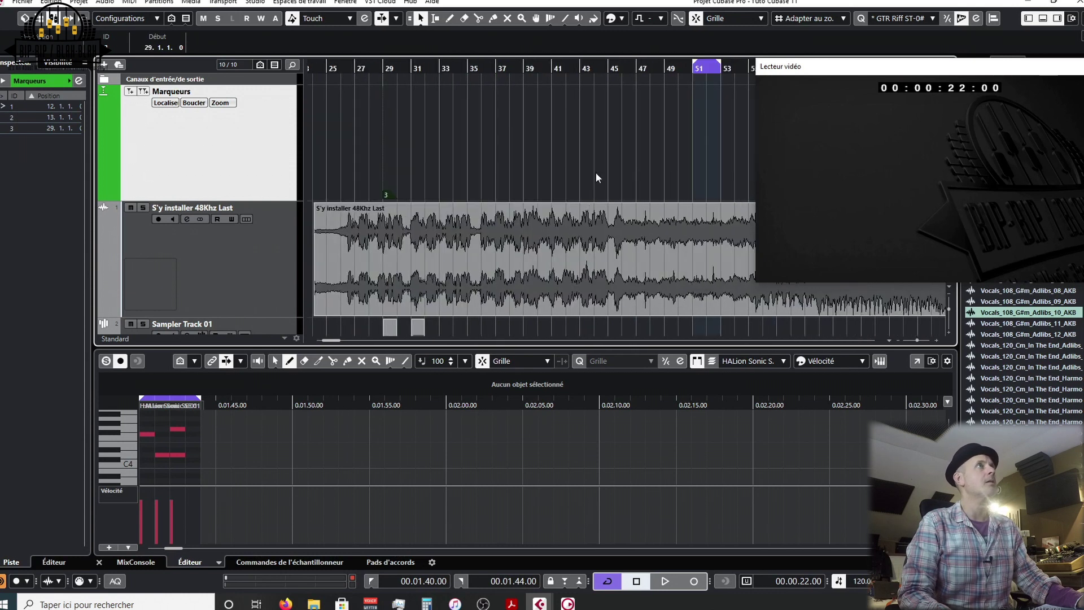
drag(386, 194, 694, 190)
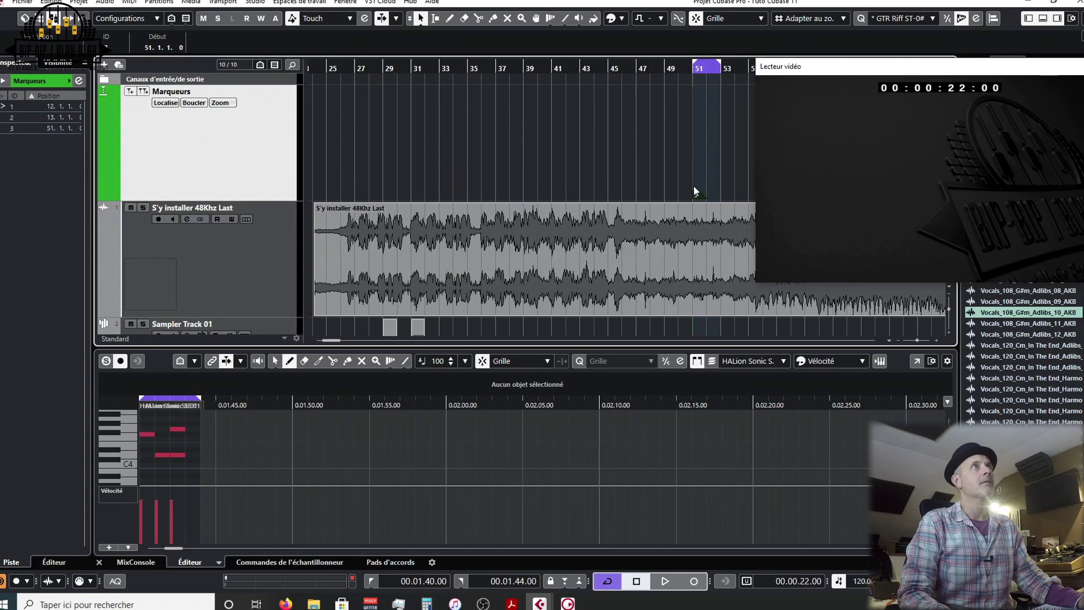
Place the project cursor at the end of the cycle range and add a marker at bar 53
click(718, 69)
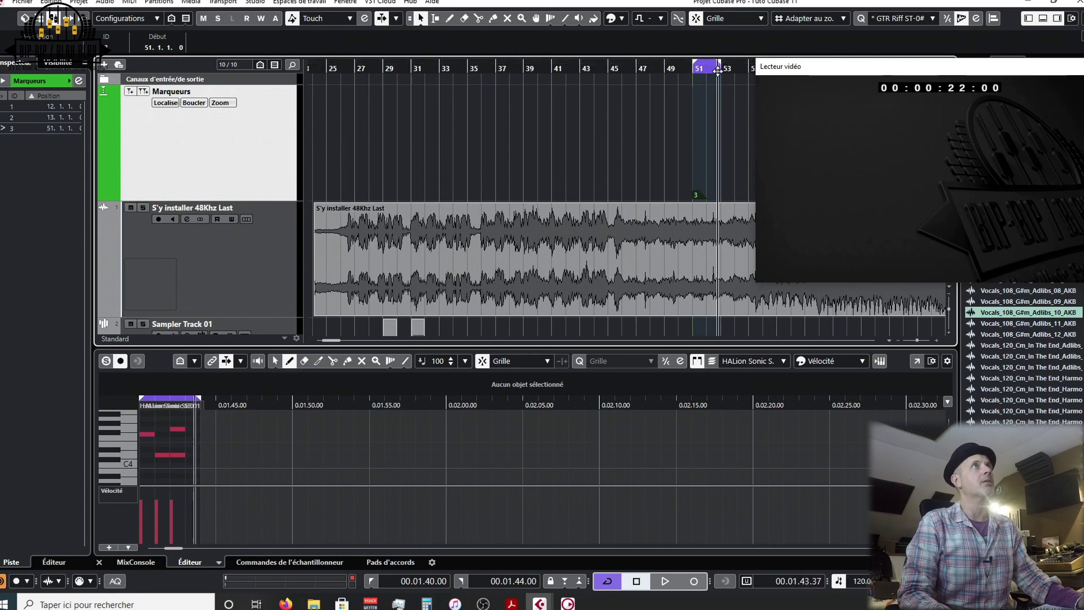
click(130, 91)
scroll(704, 181, down, 2)
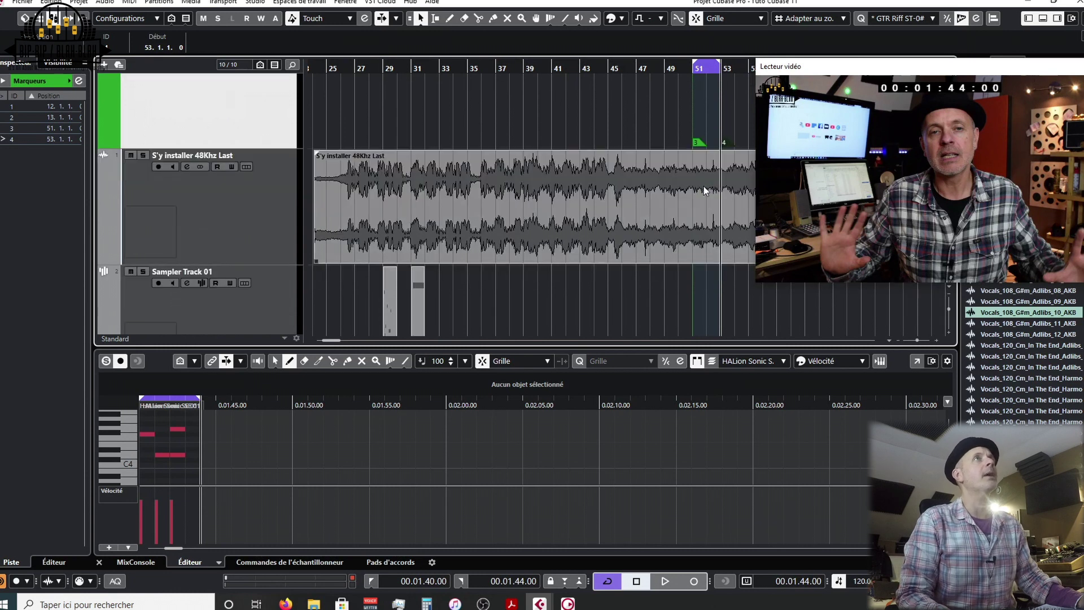
Move the video player window clear of the ruler, close the lower zone and show more of the timeline around the copied events
drag(824, 62, 822, 28)
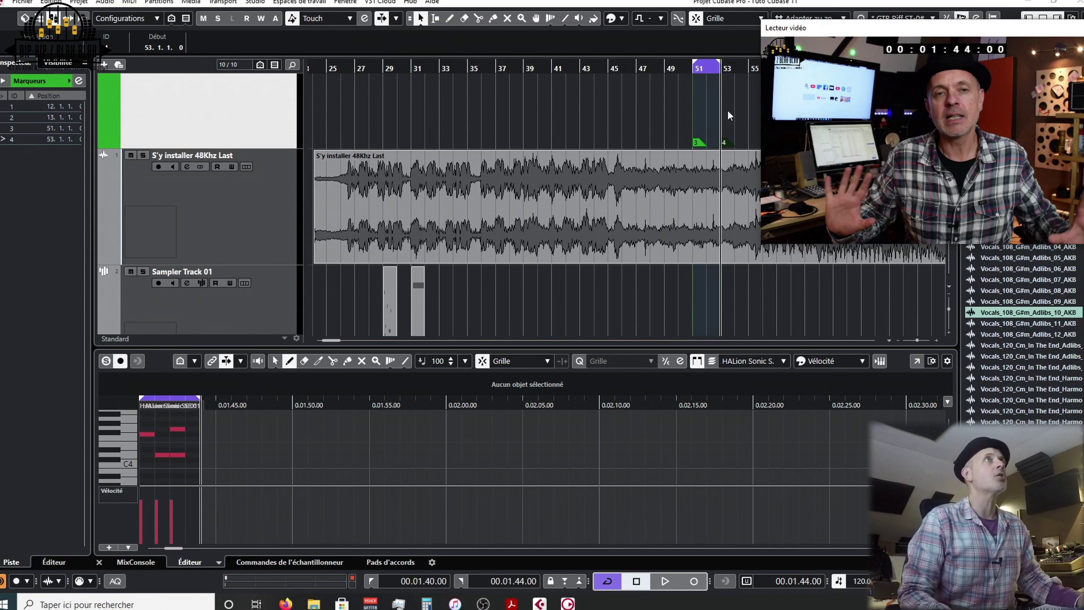
scroll(648, 214, down, 2)
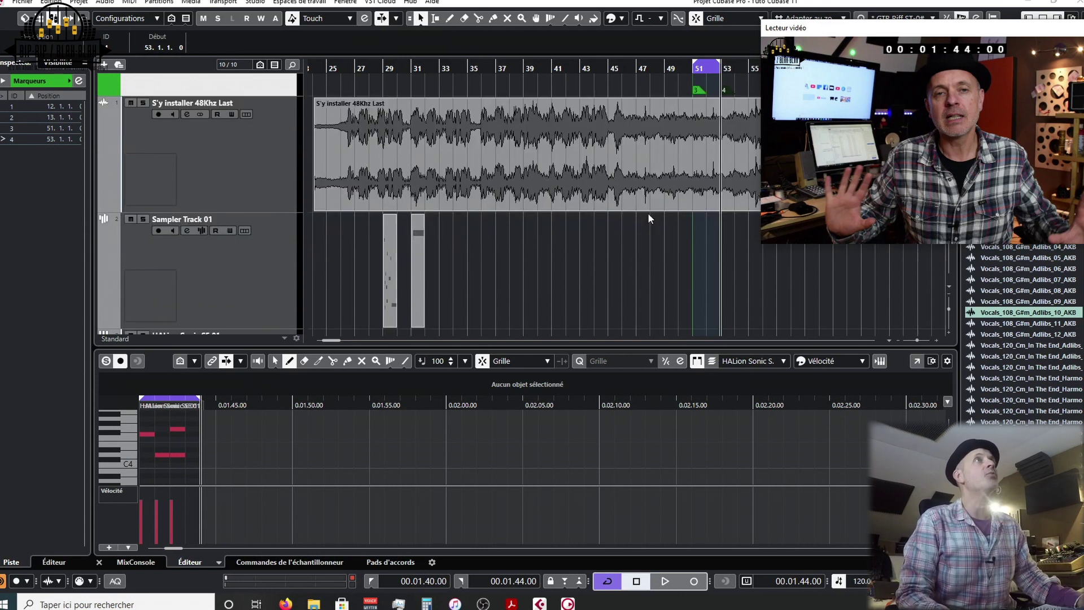
click(99, 563)
key(g)
key(g)
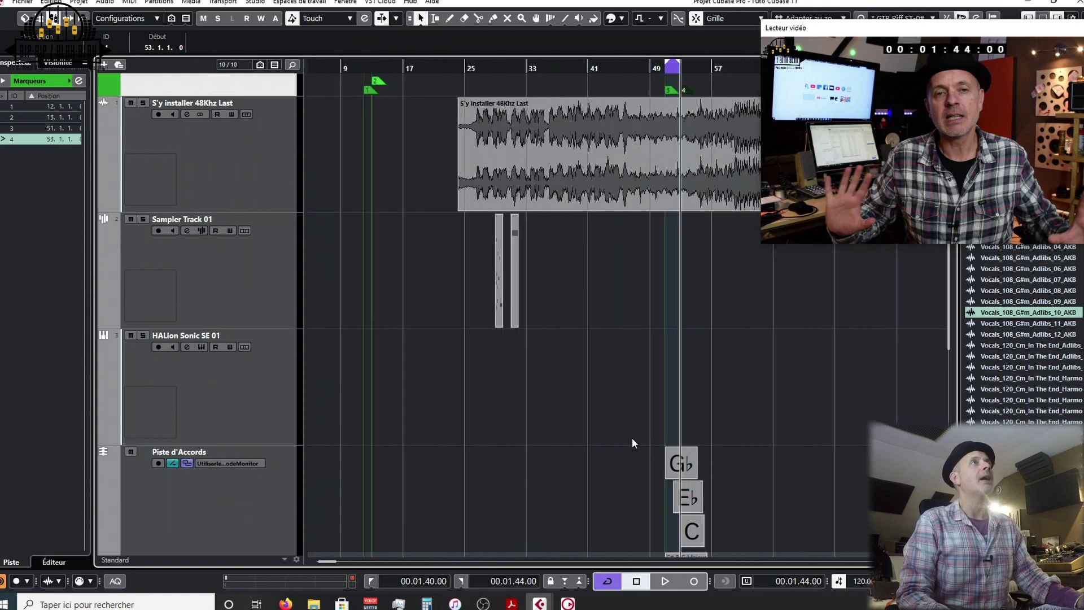
key(g)
Look over the marker, chord, MIDI, video and audio tracks around bar 51
click(239, 506)
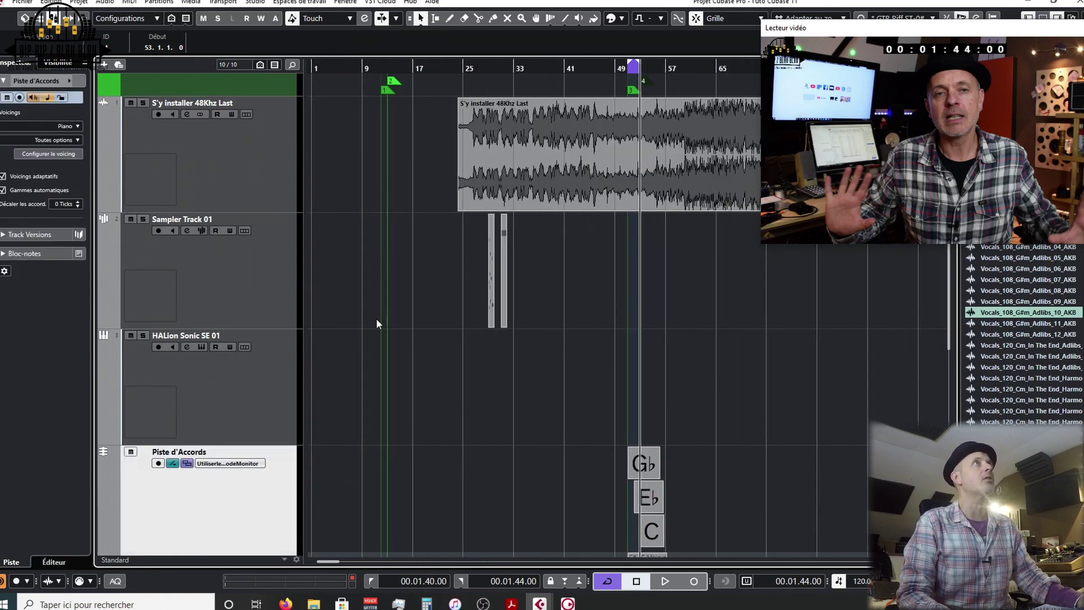
scroll(285, 236, up, 2)
click(268, 194)
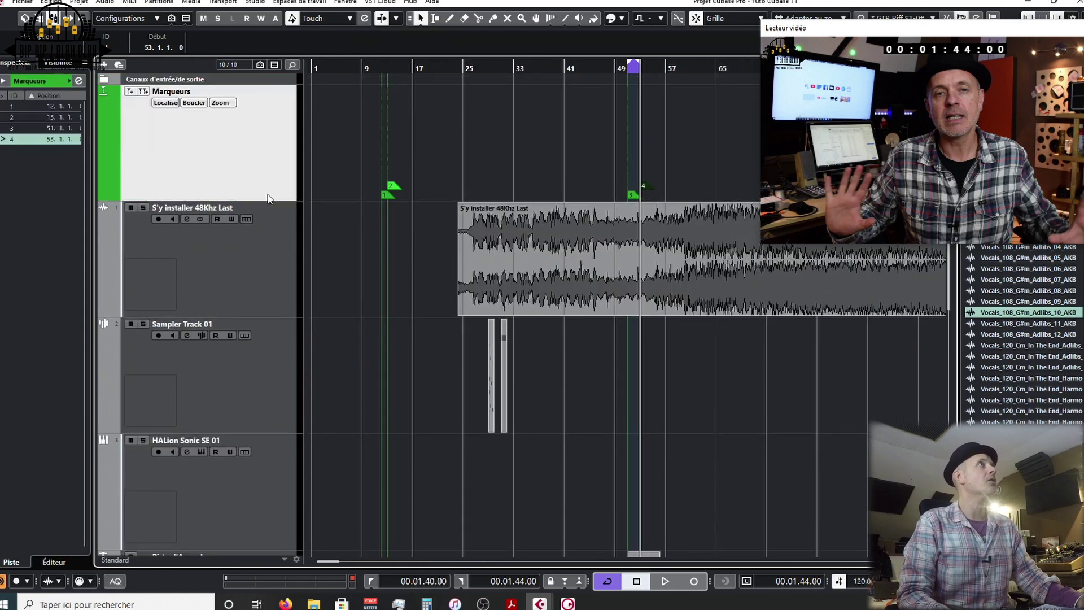
click(271, 277)
scroll(425, 344, down, 4)
scroll(425, 345, up, 1)
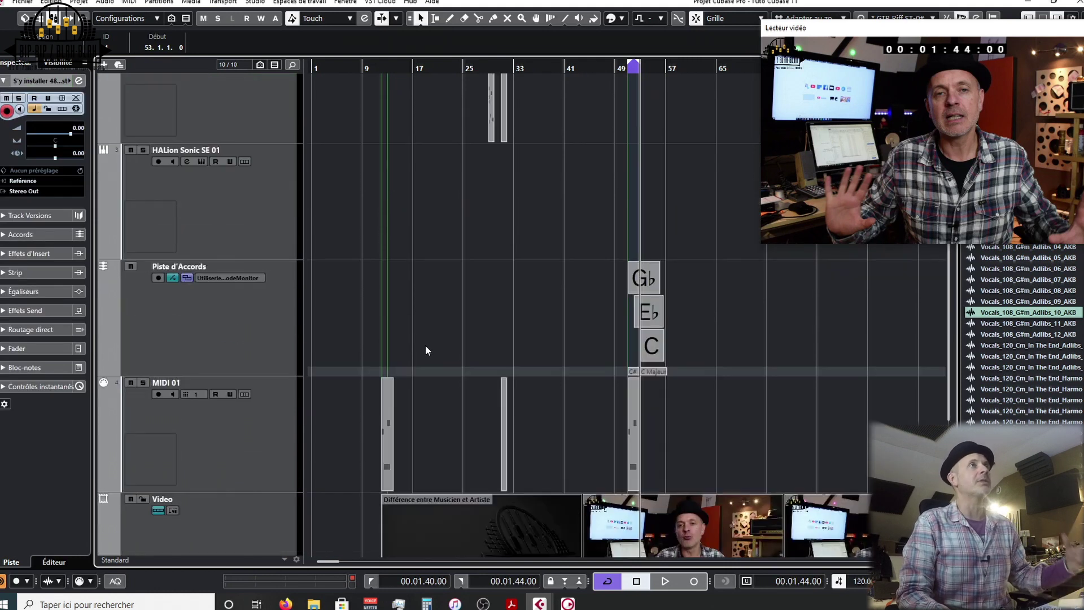
scroll(510, 354, down, 2)
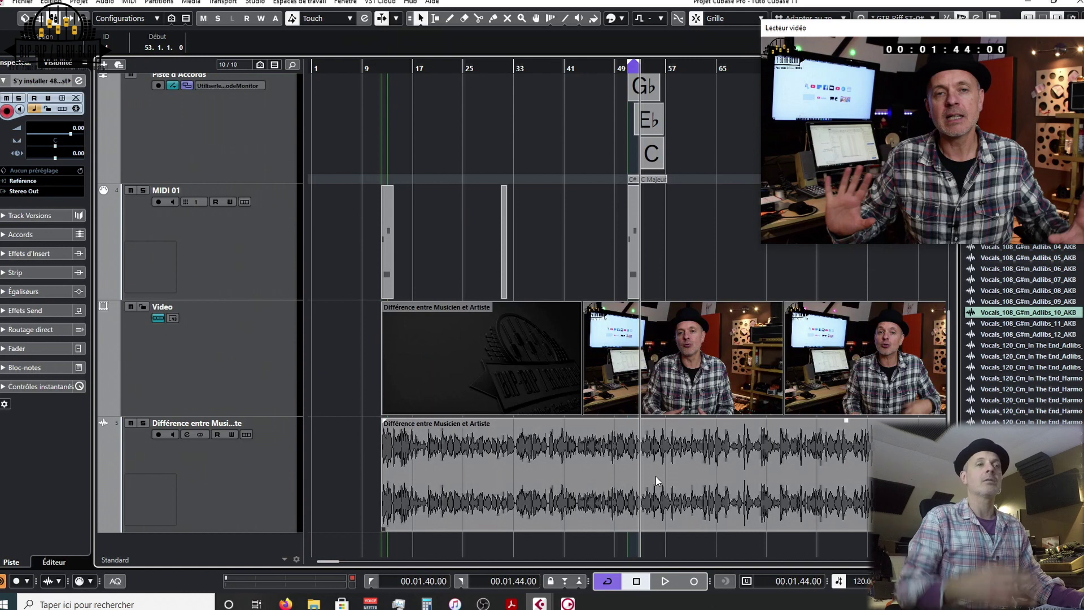
scroll(607, 460, up, 3)
scroll(614, 441, down, 2)
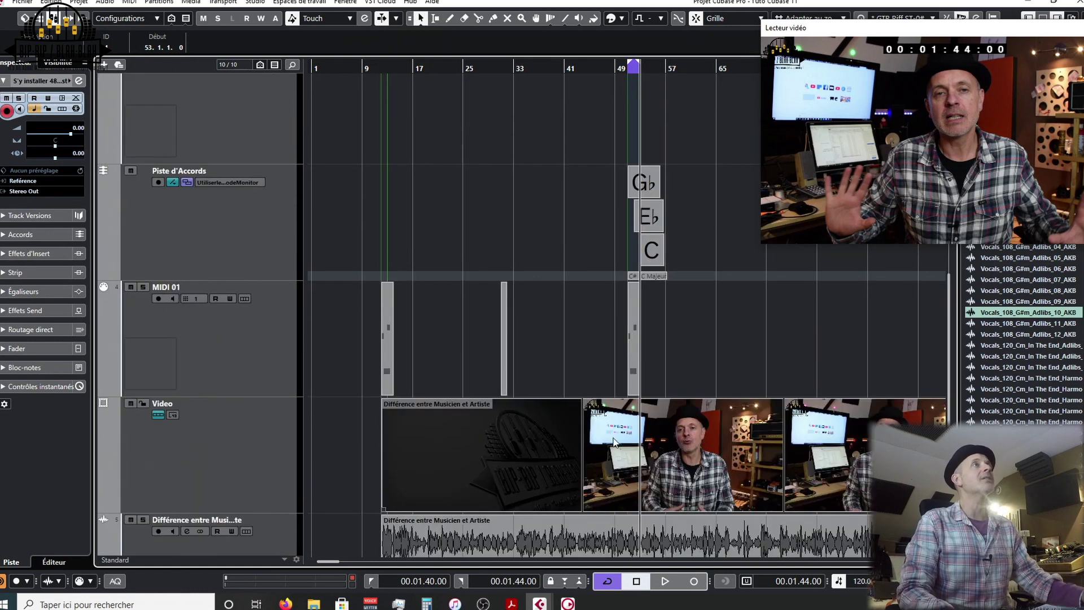
scroll(591, 356, up, 3)
scroll(591, 357, down, 3)
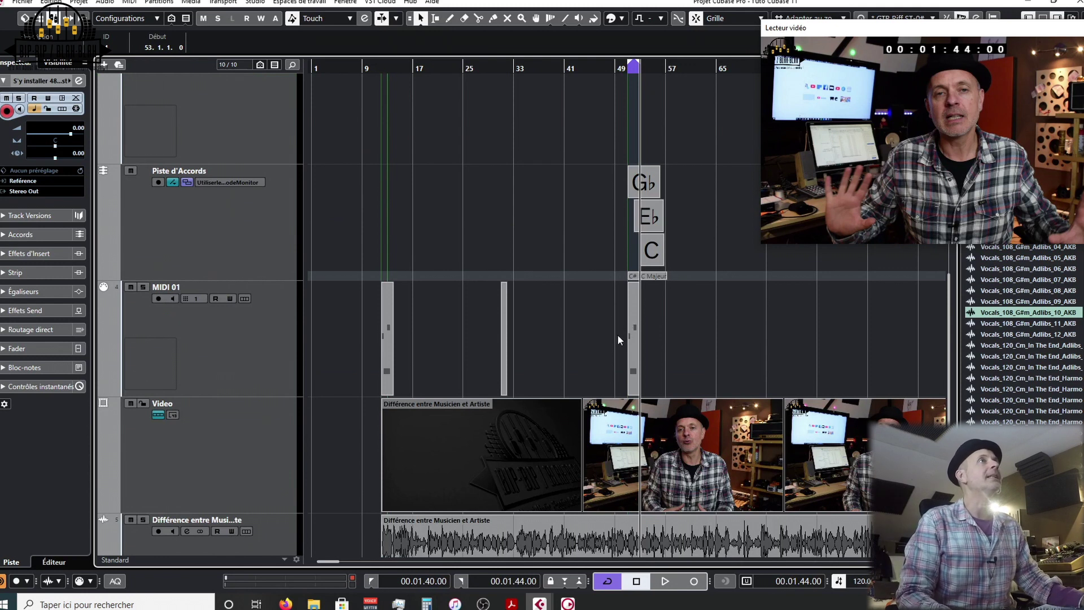
Open the MIDI part at bar 51 in a separate key editor window and move the window over the project tracks
double_click(632, 340)
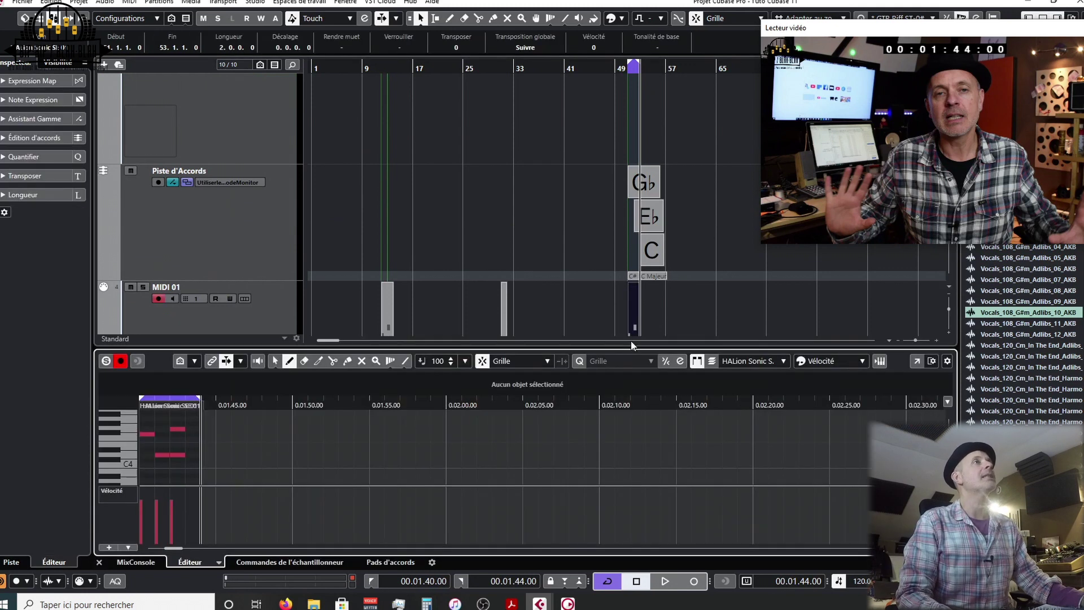
click(916, 363)
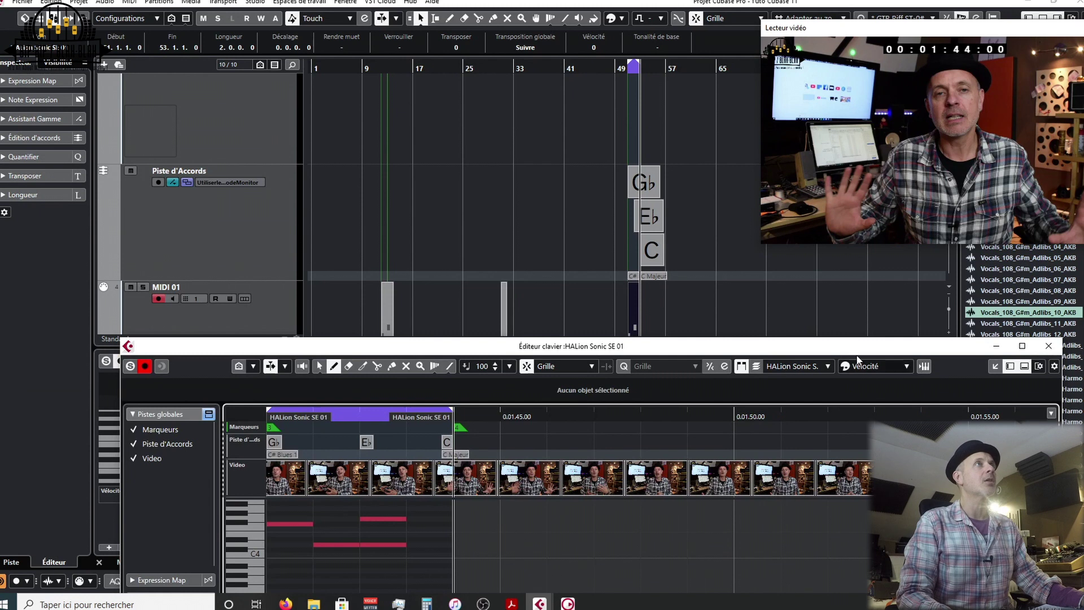
drag(776, 343, 691, 57)
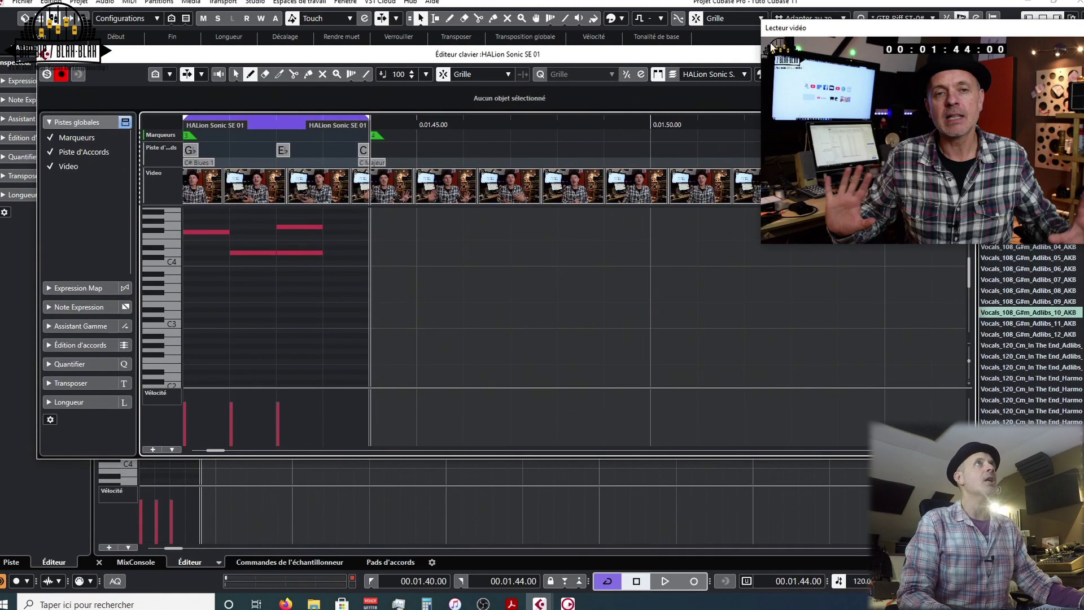
Hide the marker, chord and video global tracks in the key editor and show them again
click(125, 122)
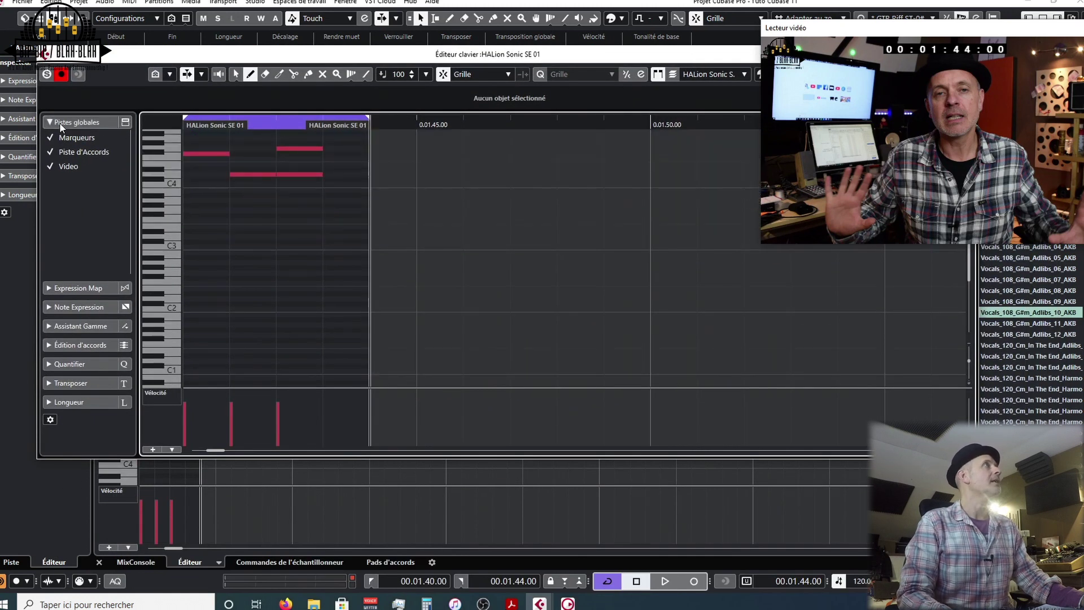
scroll(290, 187, up, 3)
scroll(293, 191, down, 1)
scroll(220, 225, up, 2)
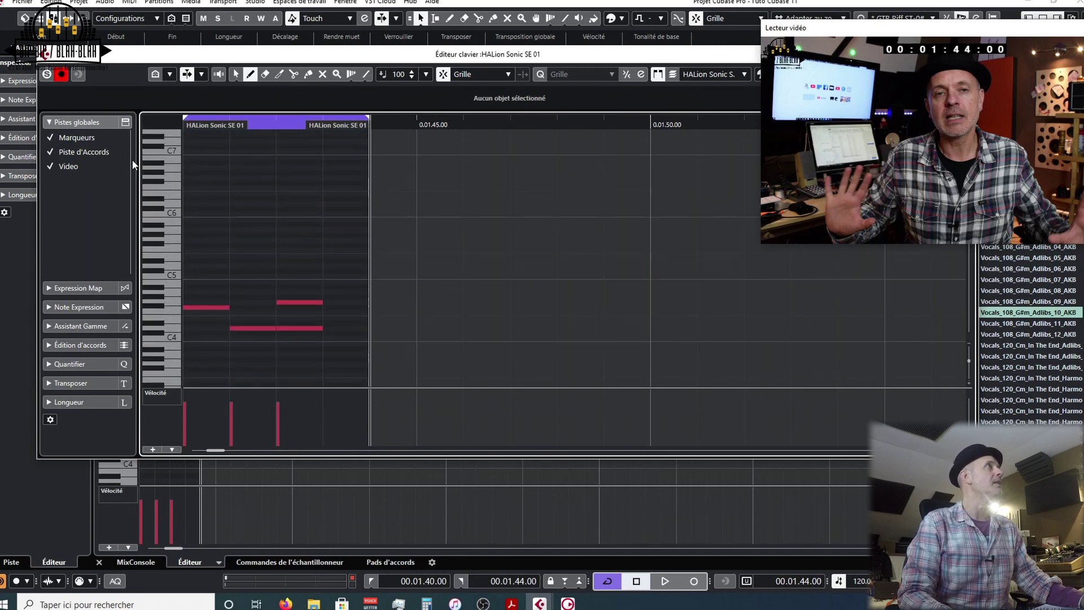
click(125, 122)
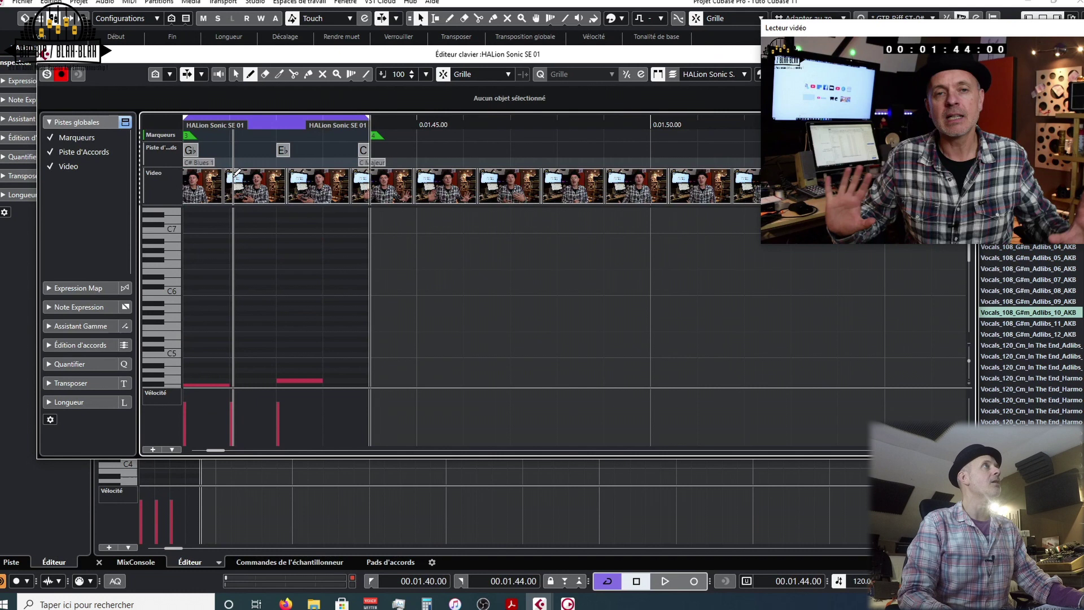
Examine the markers, chords and video frames across the cycle range in the key editor and reposition its window
scroll(237, 192, up, 2)
scroll(254, 195, left, 3)
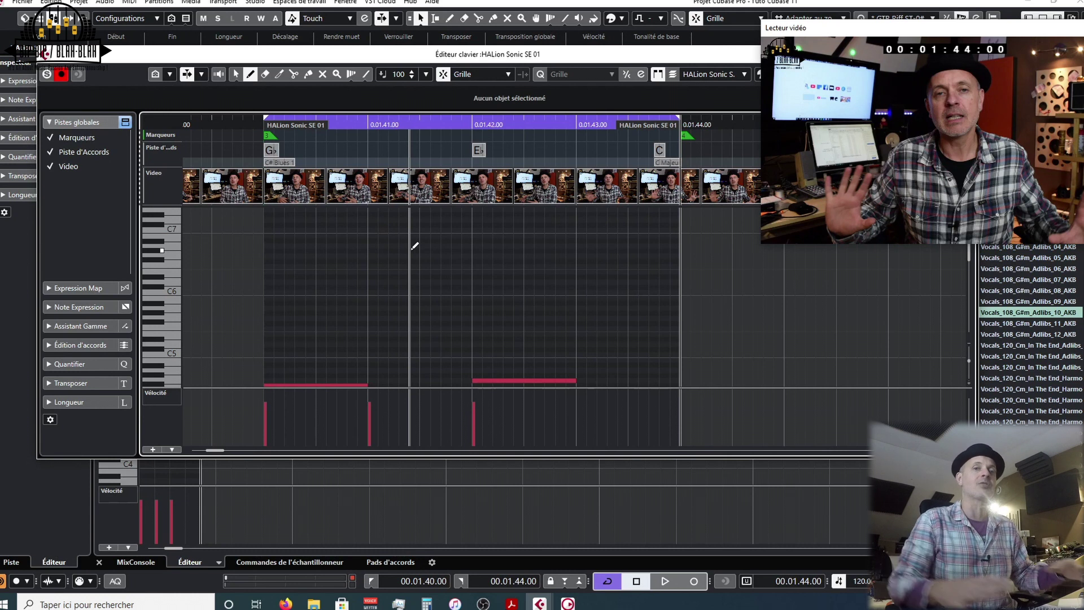
drag(575, 62, 620, 91)
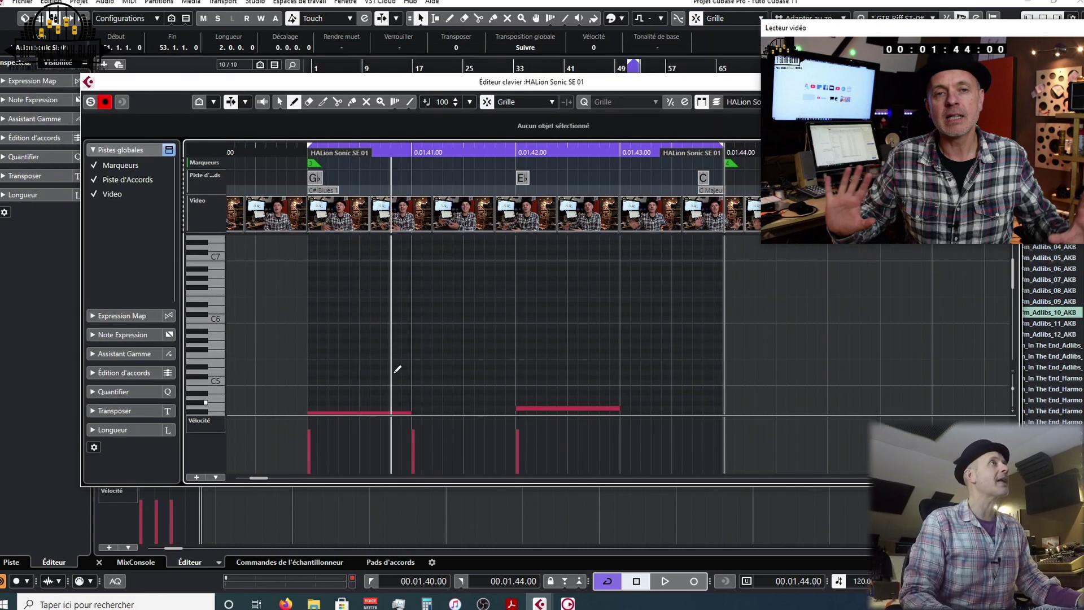
Draw five short notes around the C6 octave across the cycle range in the key editor and stop playback
click(355, 314)
click(438, 304)
click(521, 284)
click(582, 330)
click(655, 279)
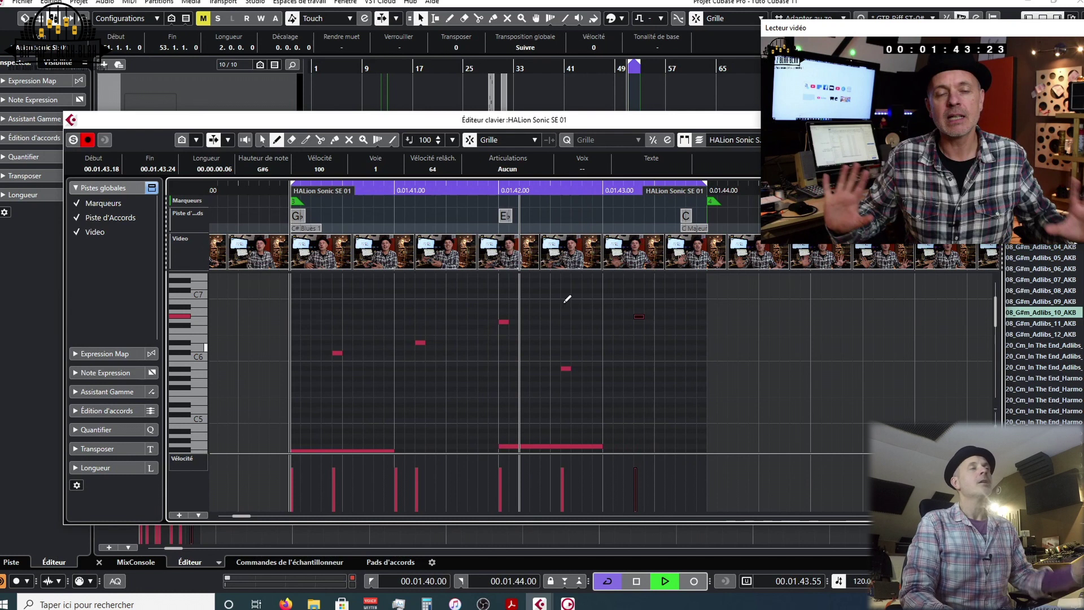
key(space)
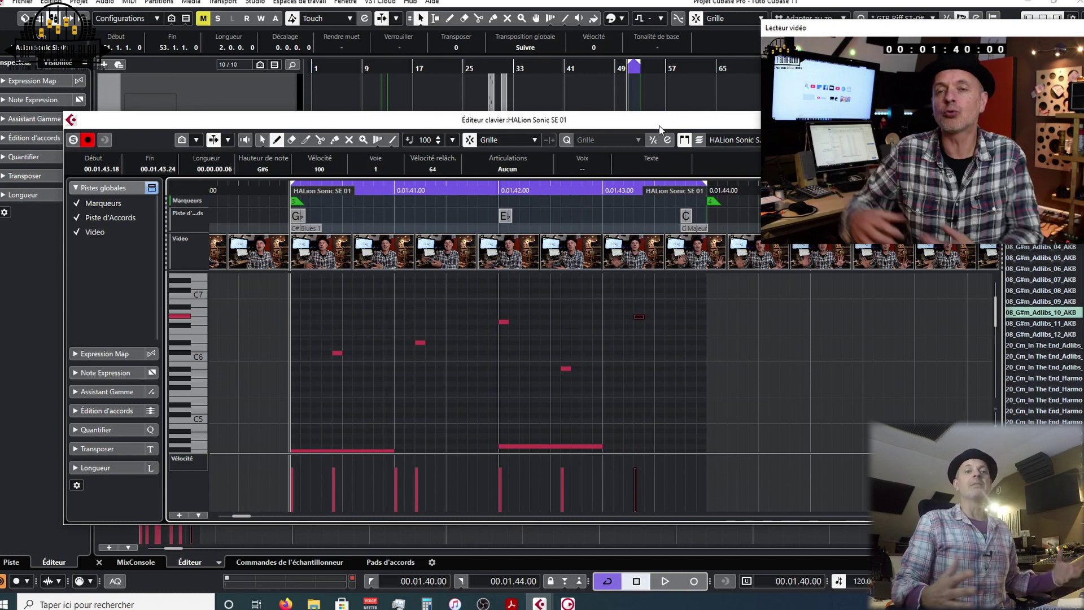
Maximize the key editor window and move the video player window down below the global tracks
drag(592, 123, 556, 37)
drag(820, 39, 850, 184)
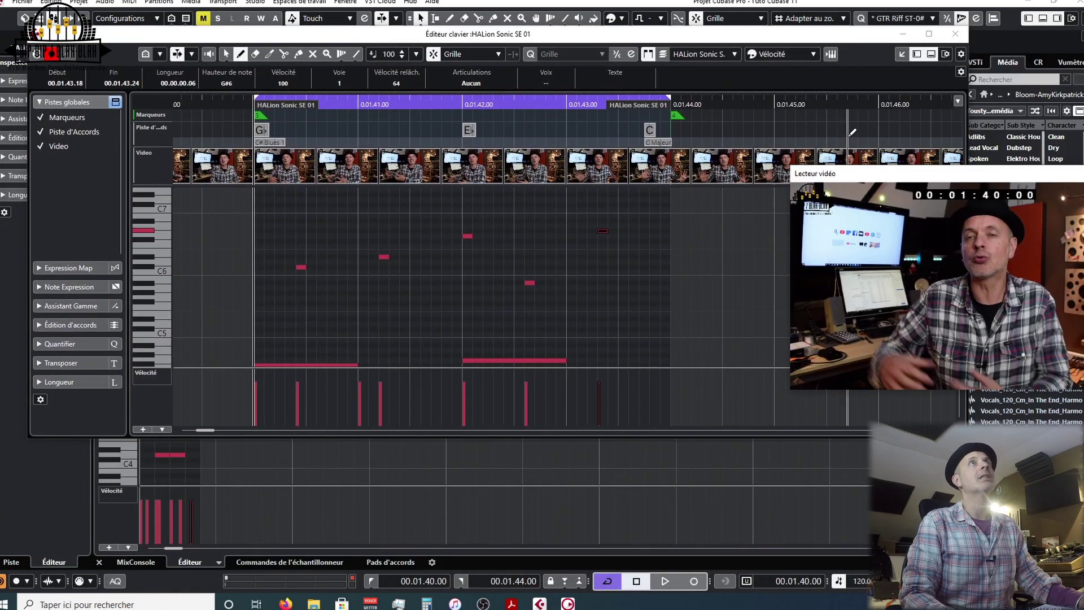
click(928, 34)
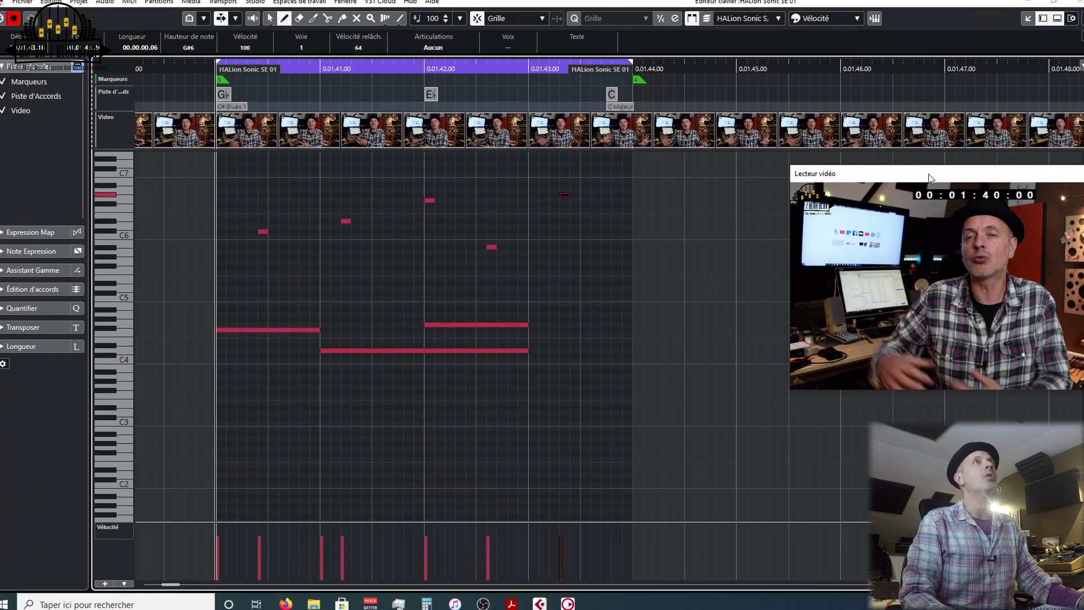
drag(929, 178, 921, 282)
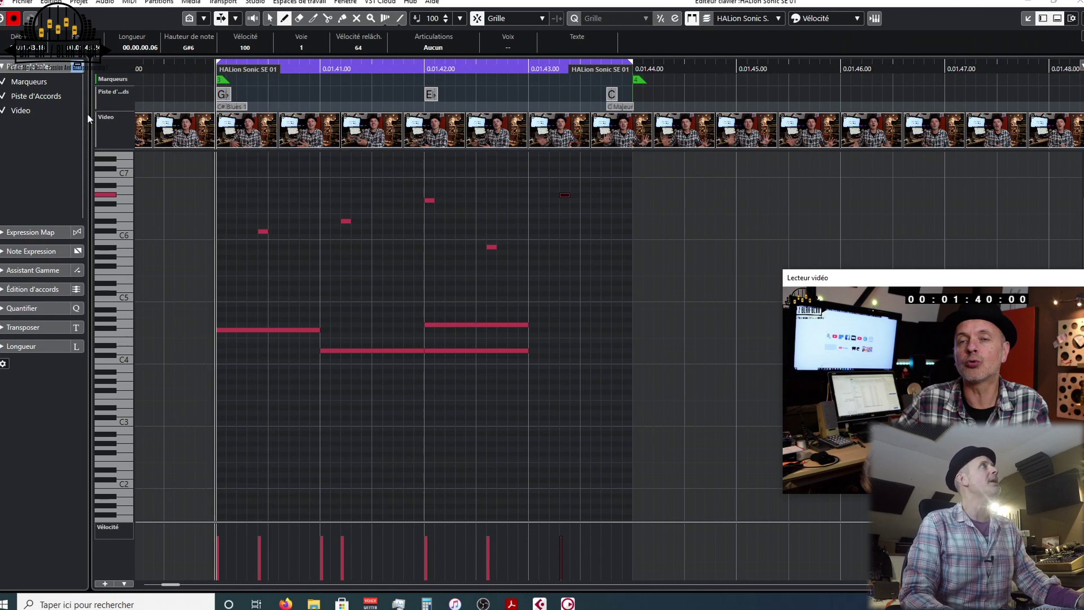
Hide the video global track in the key editor and close the editor window
click(3, 112)
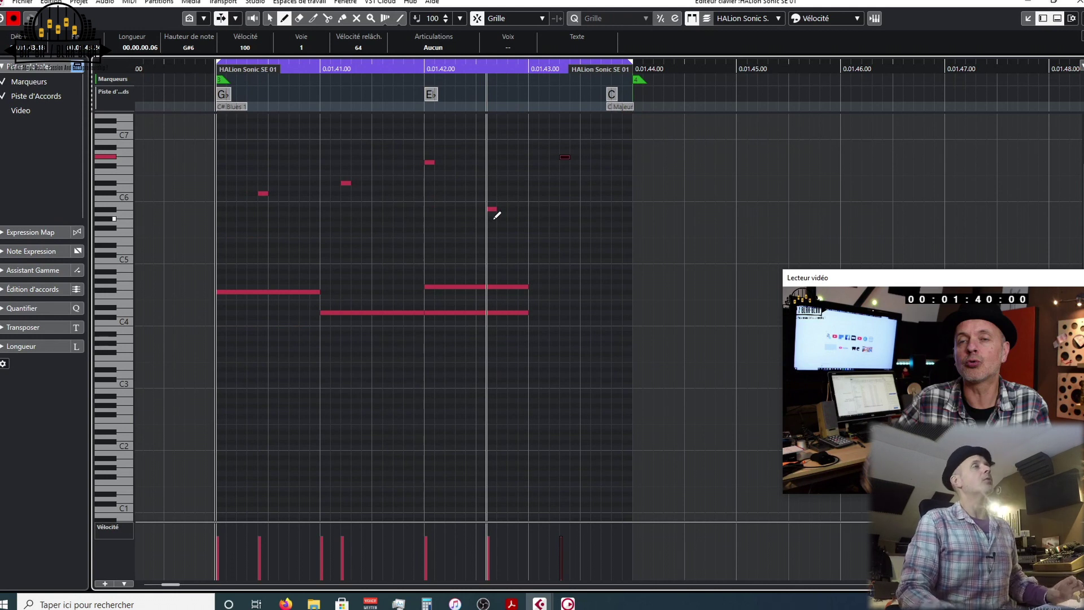
click(1078, 3)
scroll(485, 175, up, 3)
scroll(495, 198, down, 3)
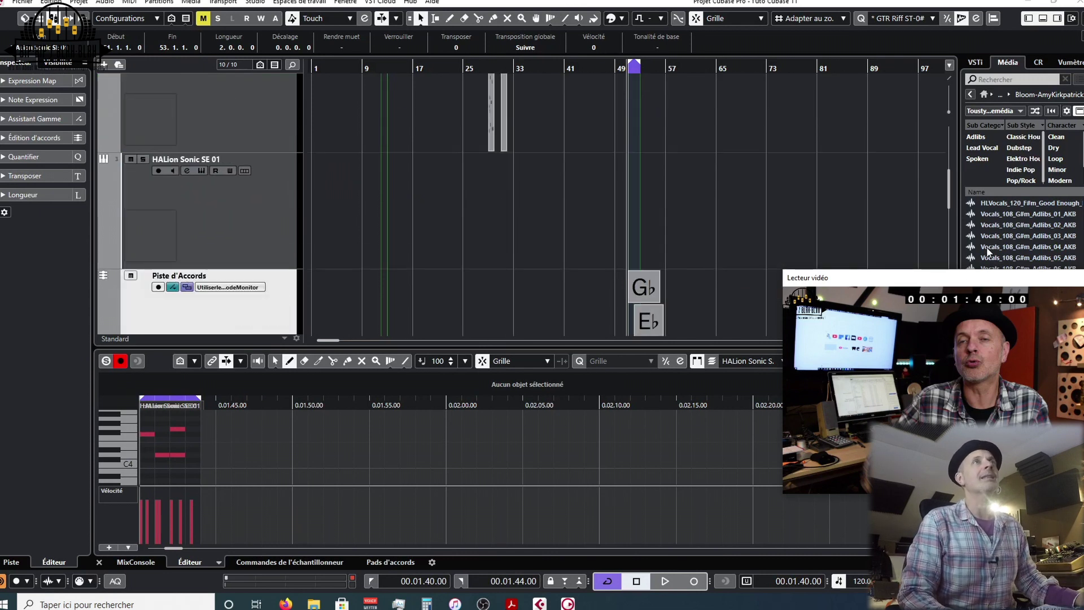
Move the video player over the project tracks and reopen the MIDI part in a separate key editor with the video track shown
drag(984, 281, 814, 68)
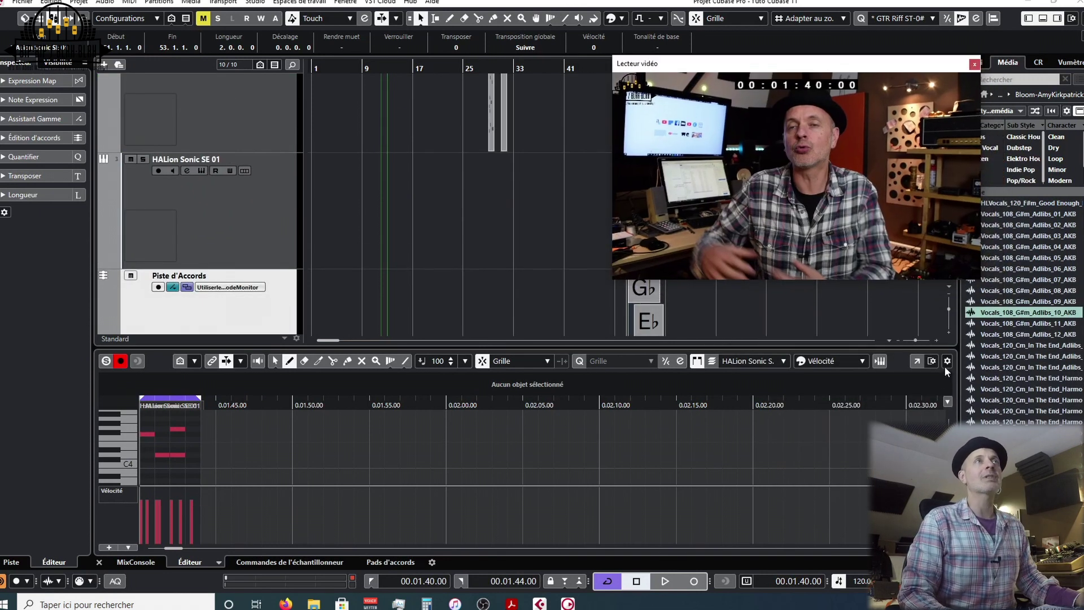
click(916, 361)
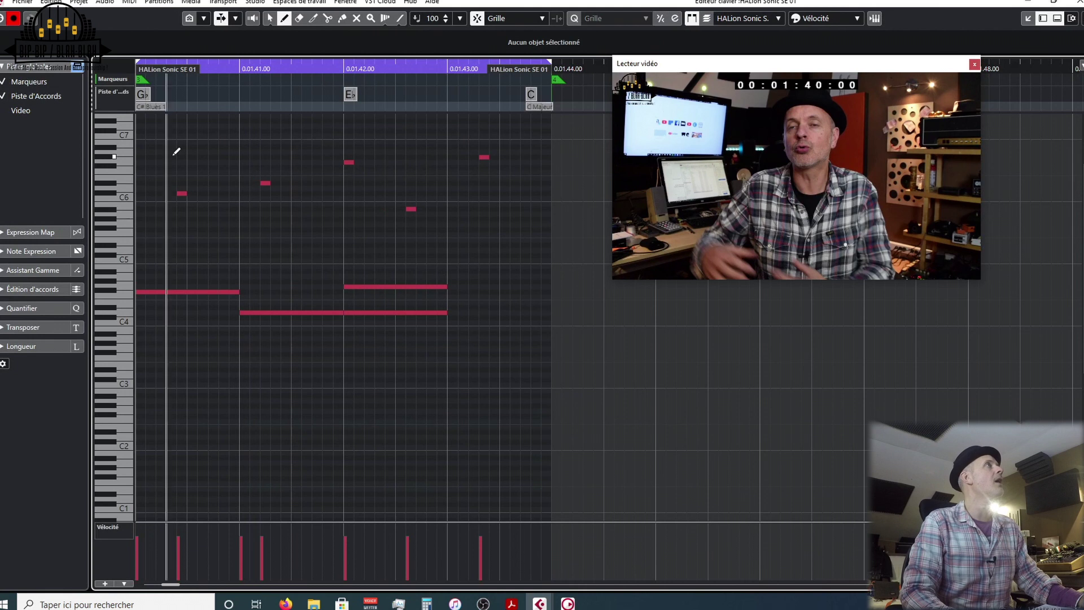
click(77, 68)
click(76, 67)
click(5, 110)
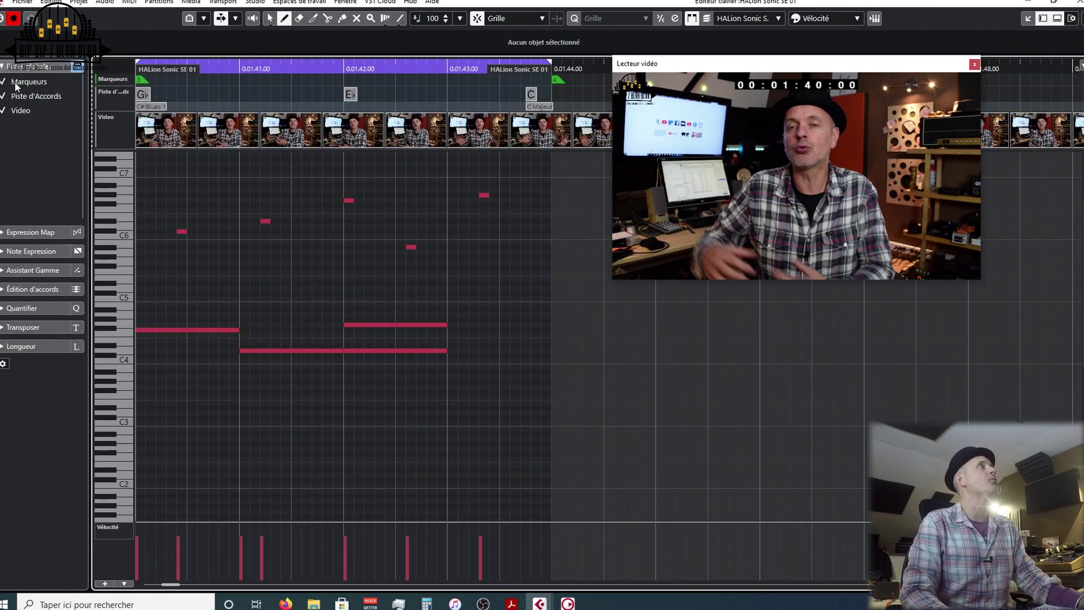
Hide the Marqueurs, Piste d'Accords and Video global tracks in the key editor and close the video player
click(6, 83)
click(6, 97)
click(4, 111)
click(6, 69)
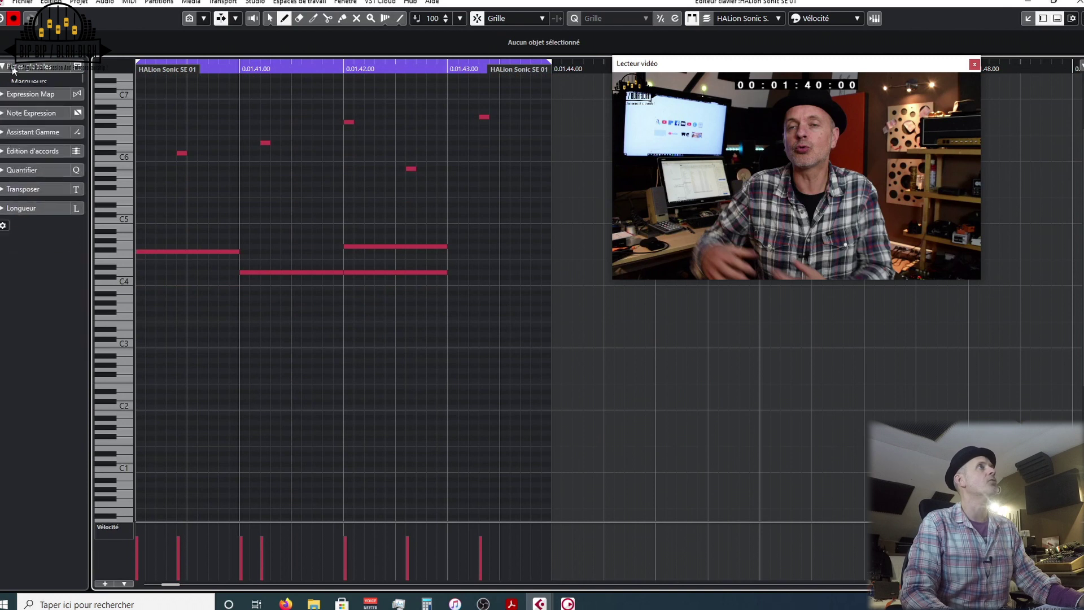
click(6, 69)
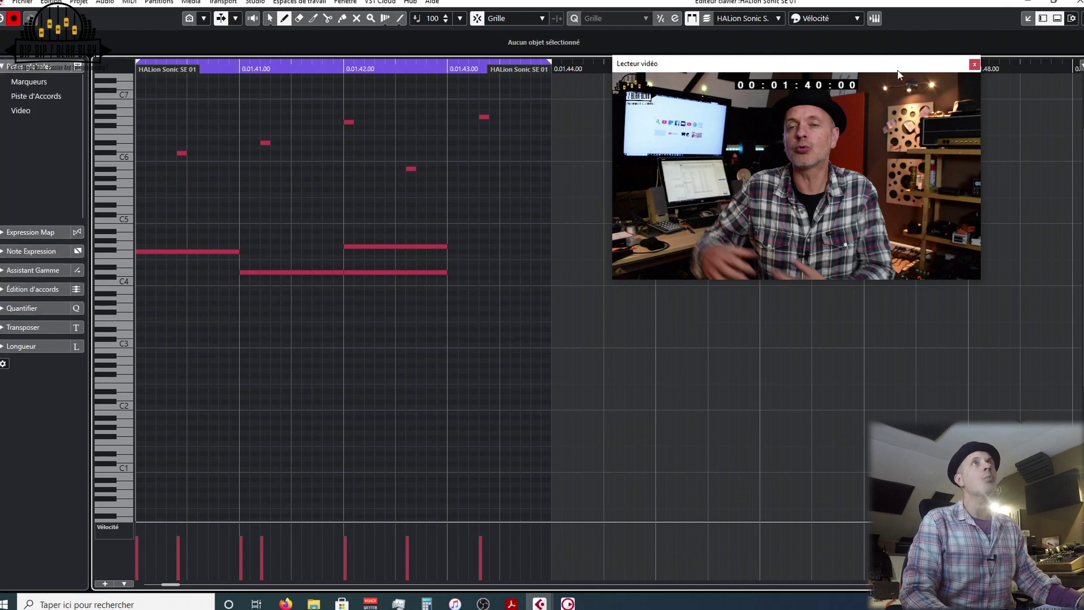
click(974, 65)
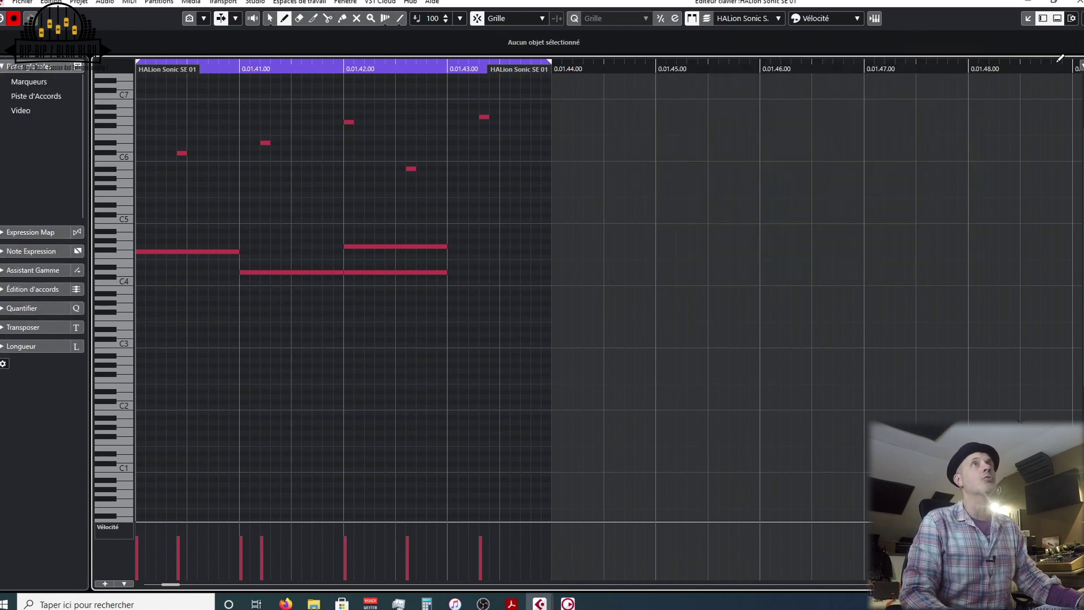
Close the key editor window and reopen the MIDI 01 part at bar 51 in a separate key editor window
click(1077, 3)
scroll(644, 189, up, 5)
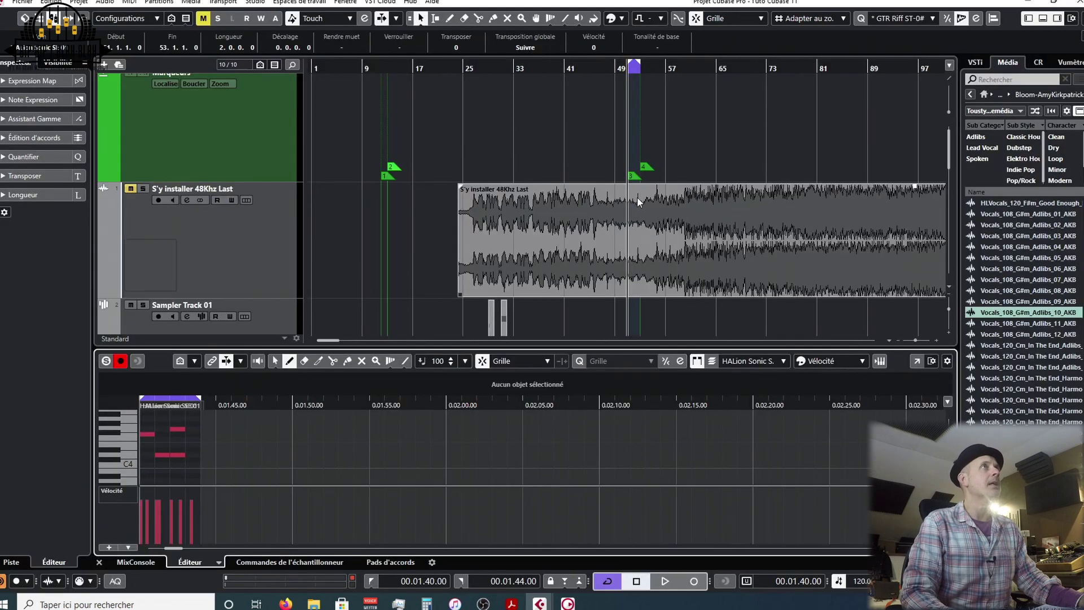
scroll(345, 237, down, 6)
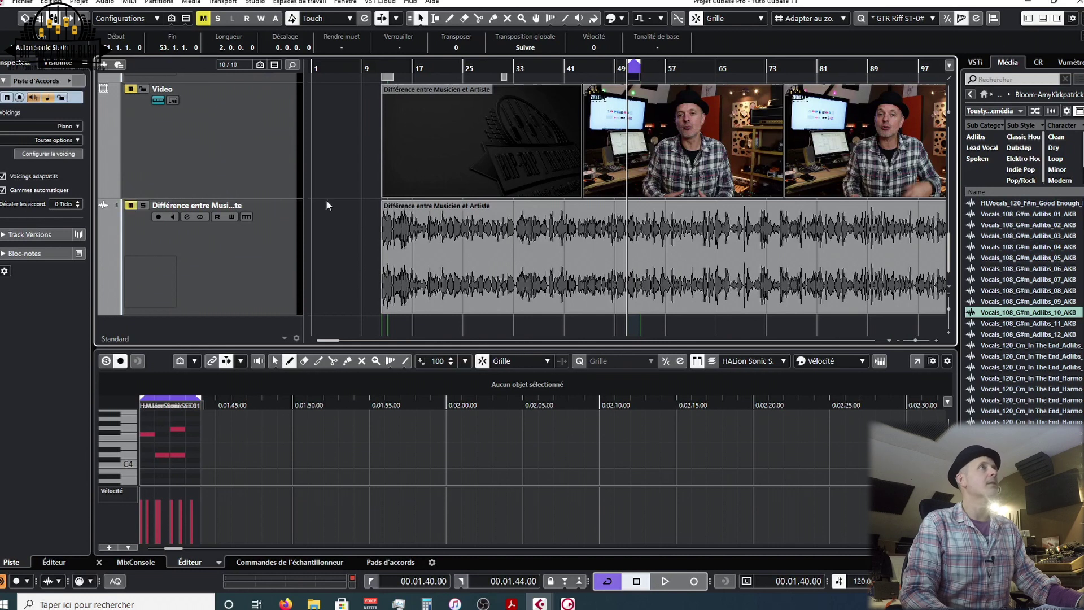
scroll(339, 204, up, 5)
scroll(644, 277, down, 5)
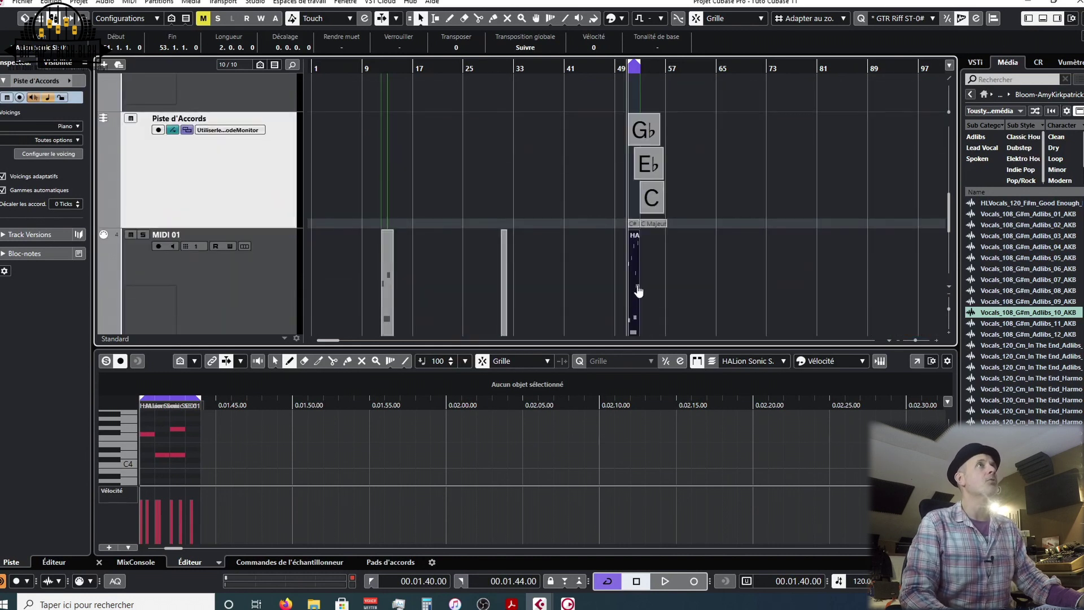
scroll(637, 284, up, 1)
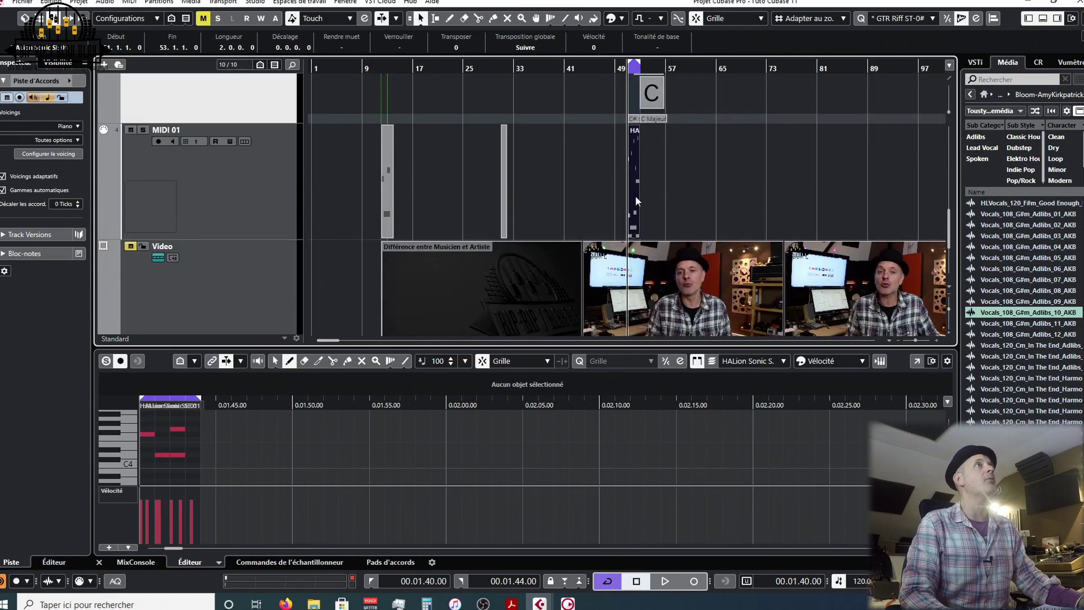
click(636, 194)
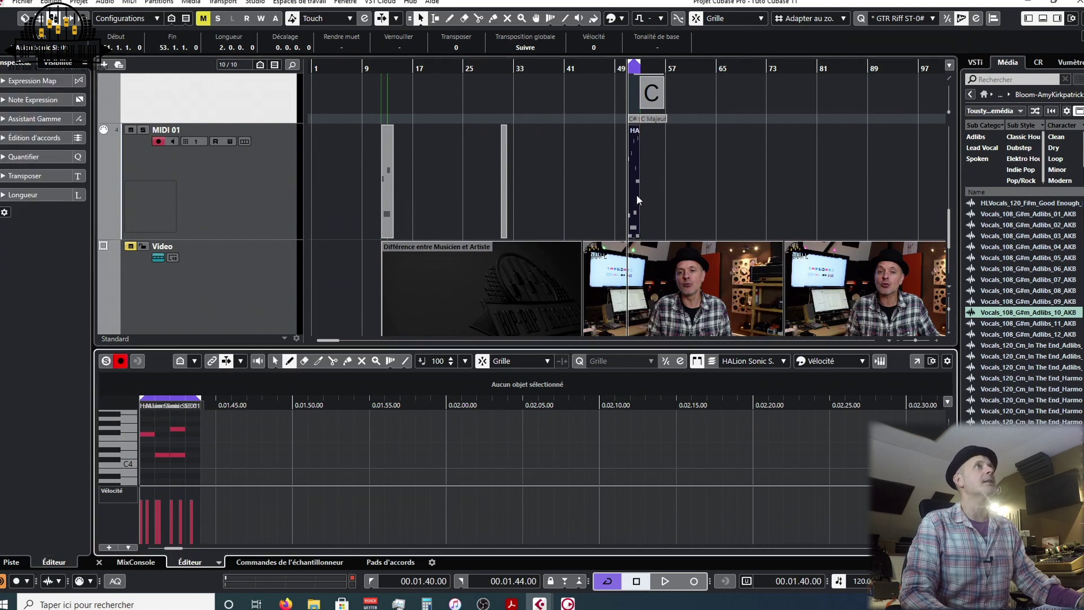
click(917, 362)
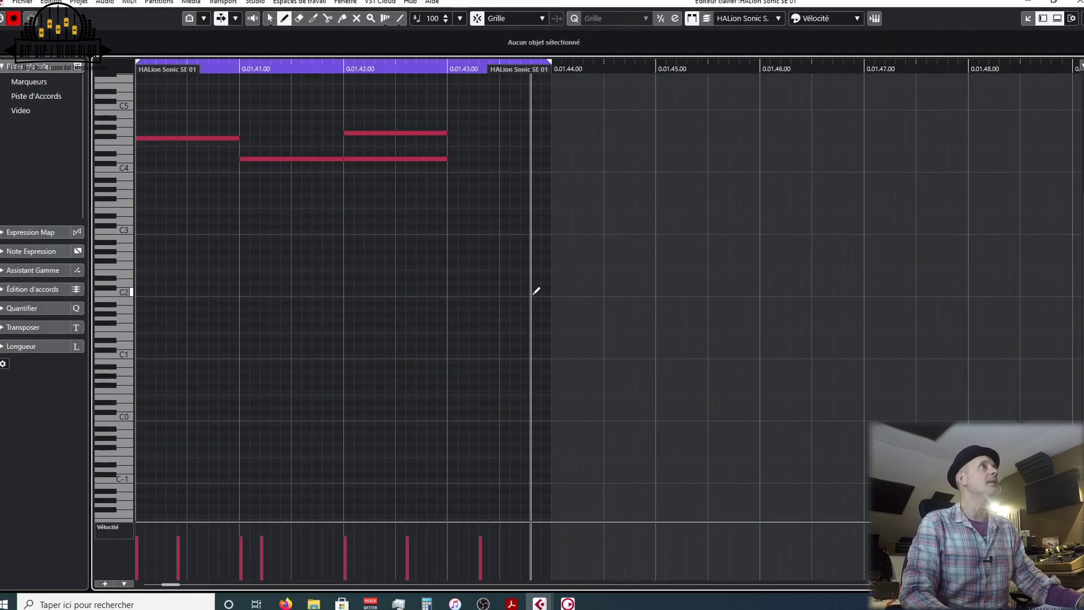
Bring all the part's notes into view, collapse the Pistes globales section and expand the Assistant Gamme section
scroll(382, 210, up, 3)
scroll(394, 236, down, 1)
scroll(394, 237, down, 1)
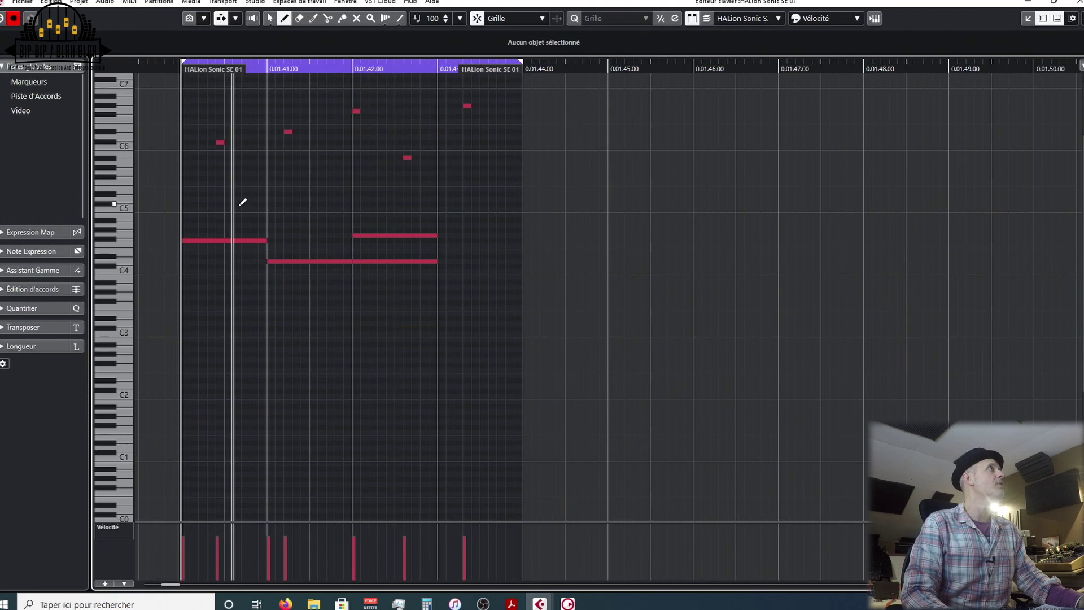
click(7, 67)
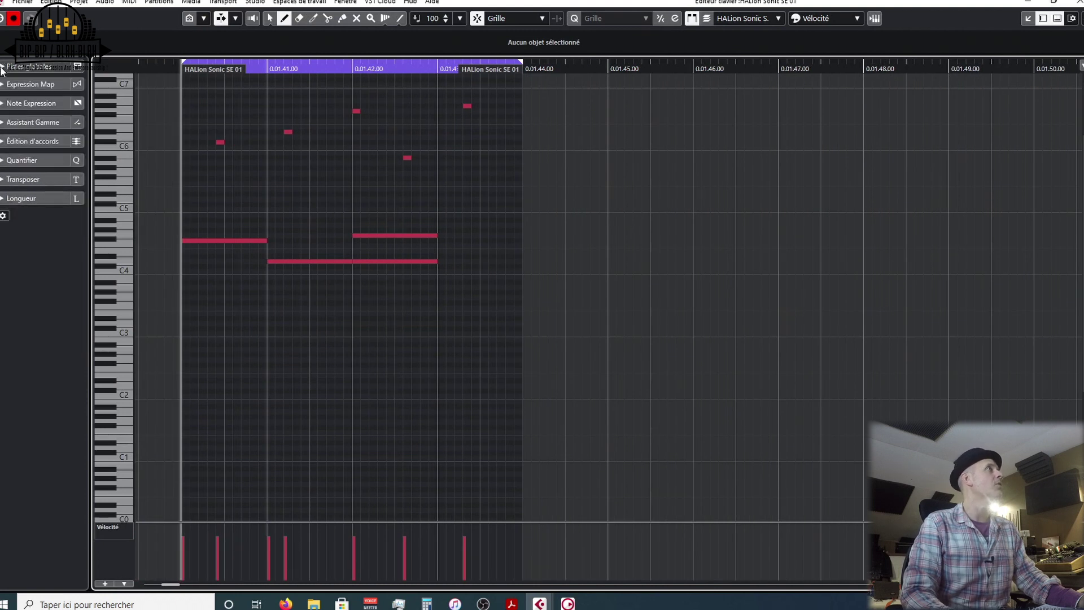
click(25, 120)
key(space)
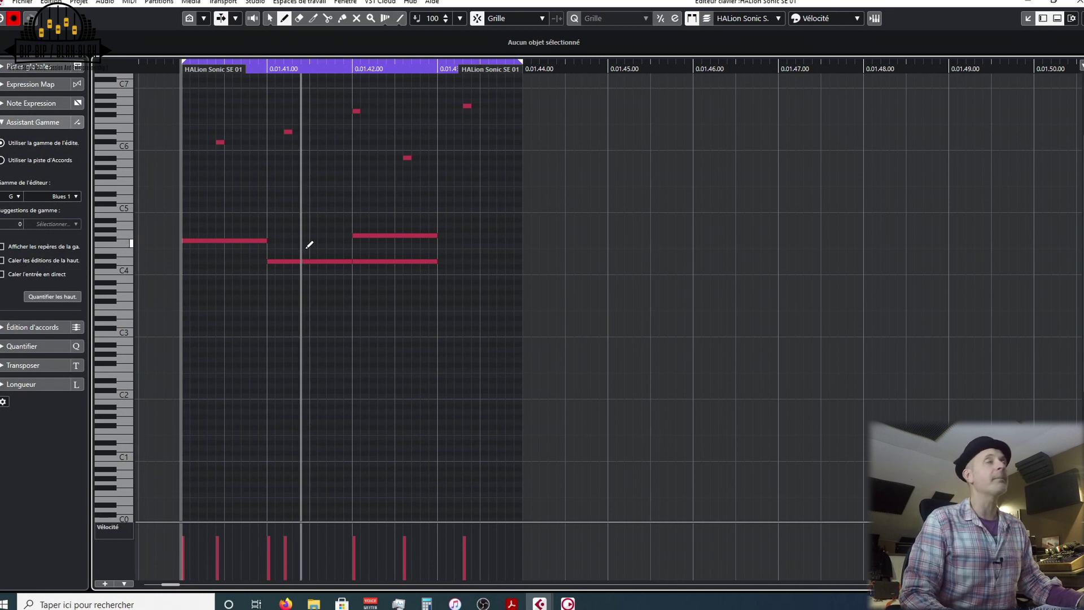
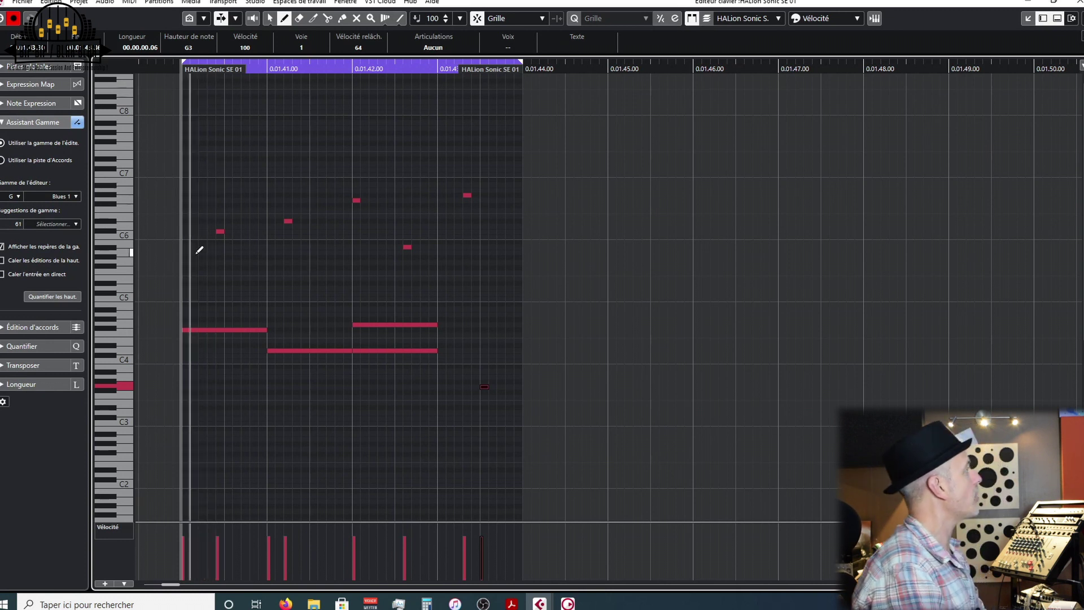
Set the editor scale to D Mineur mél. and look through the scales in the musical scale configuration without changing them
click(15, 199)
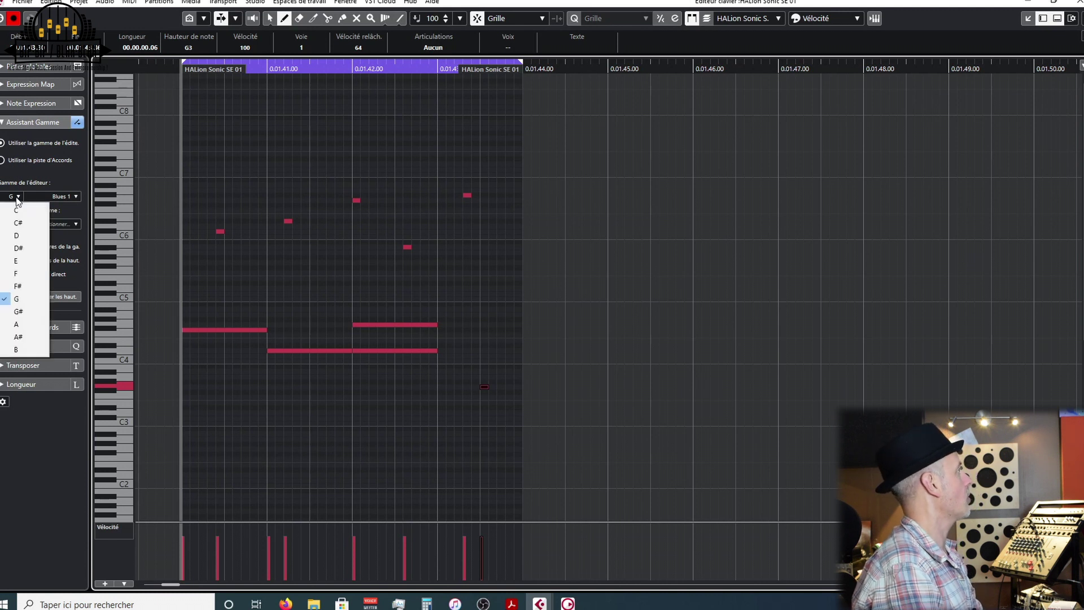
click(17, 236)
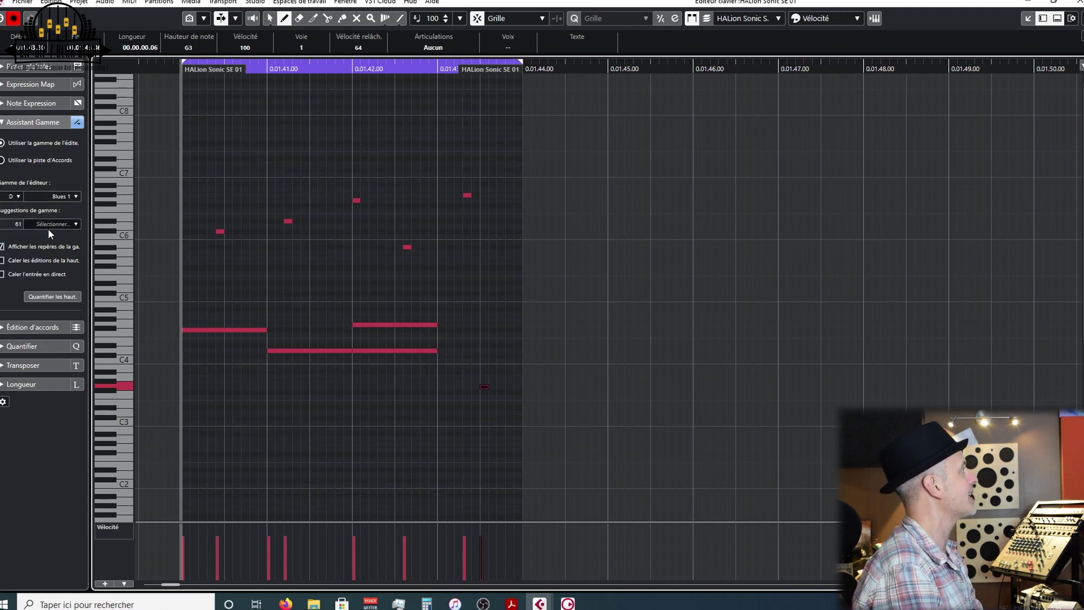
click(68, 197)
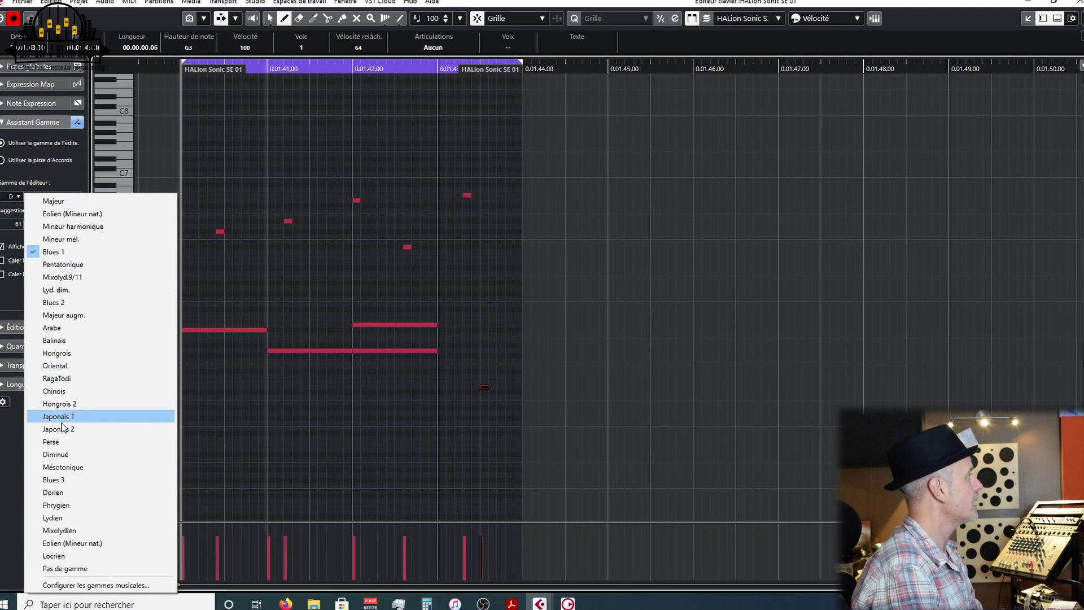
click(63, 587)
drag(706, 316, 702, 436)
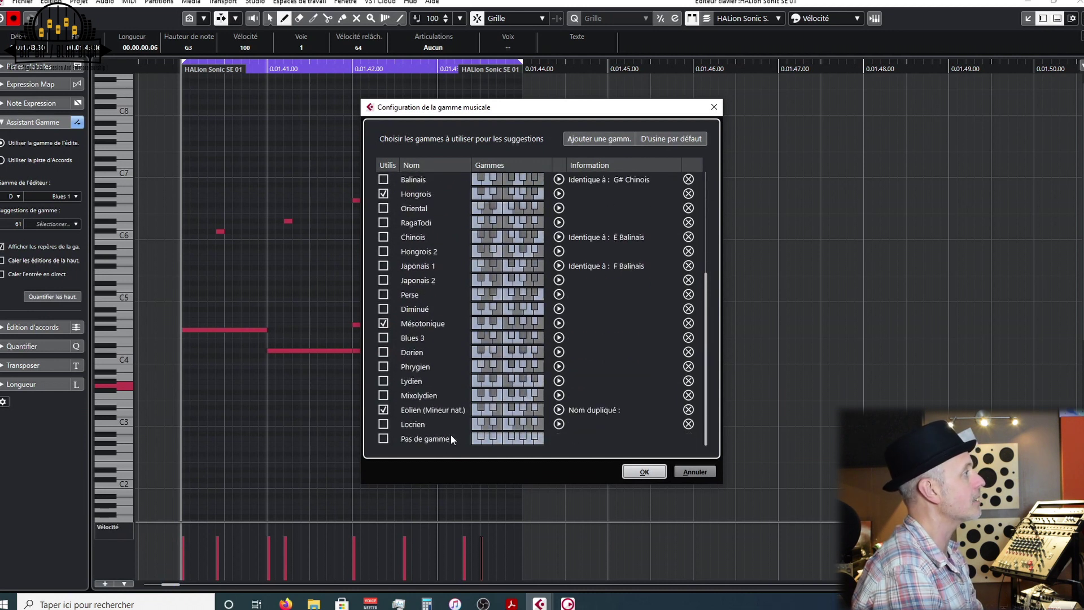
scroll(614, 332, up, 4)
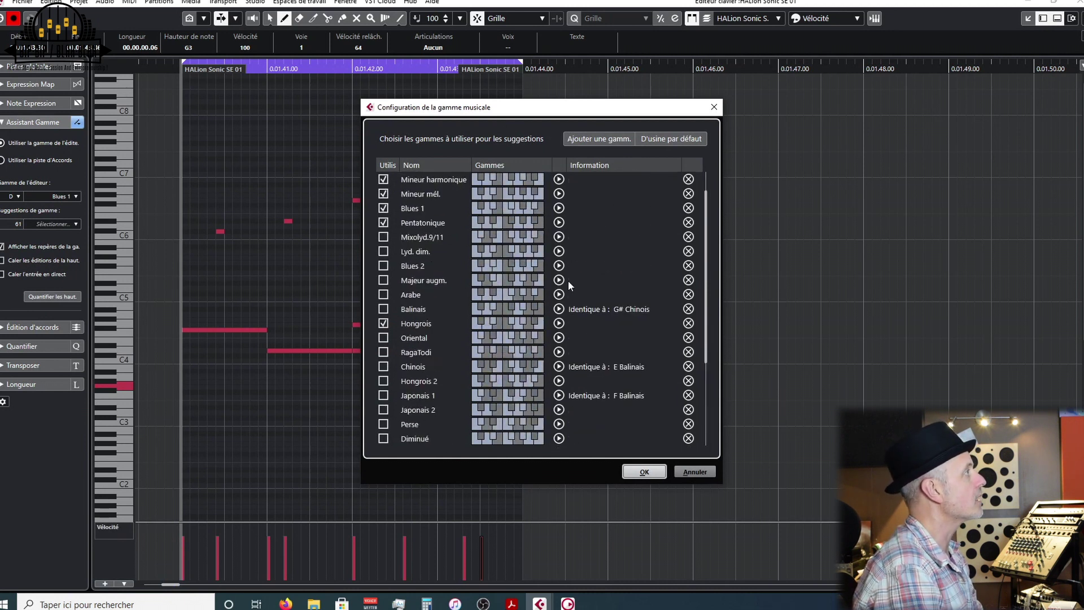
click(694, 472)
click(70, 198)
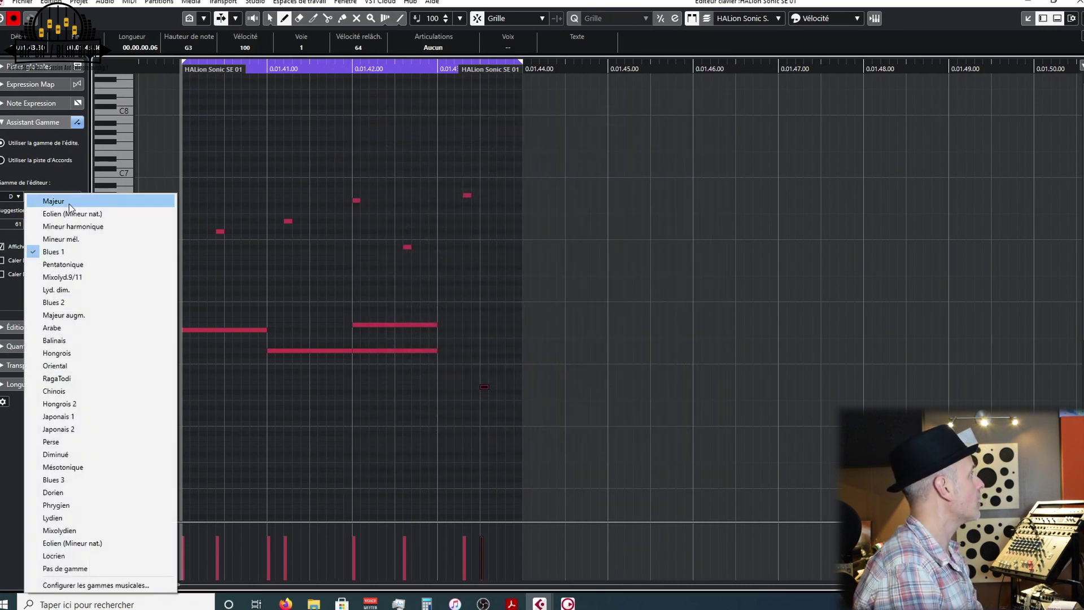
click(61, 239)
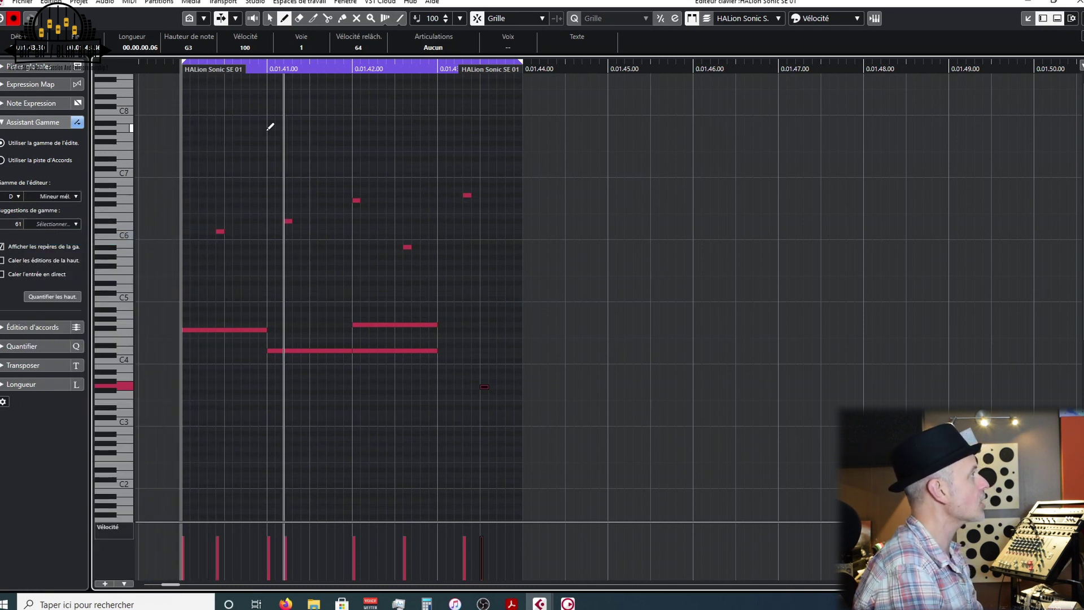
Draw six more short notes between about F5 and F7 across the part
click(220, 159)
click(288, 148)
click(314, 262)
click(373, 273)
click(440, 272)
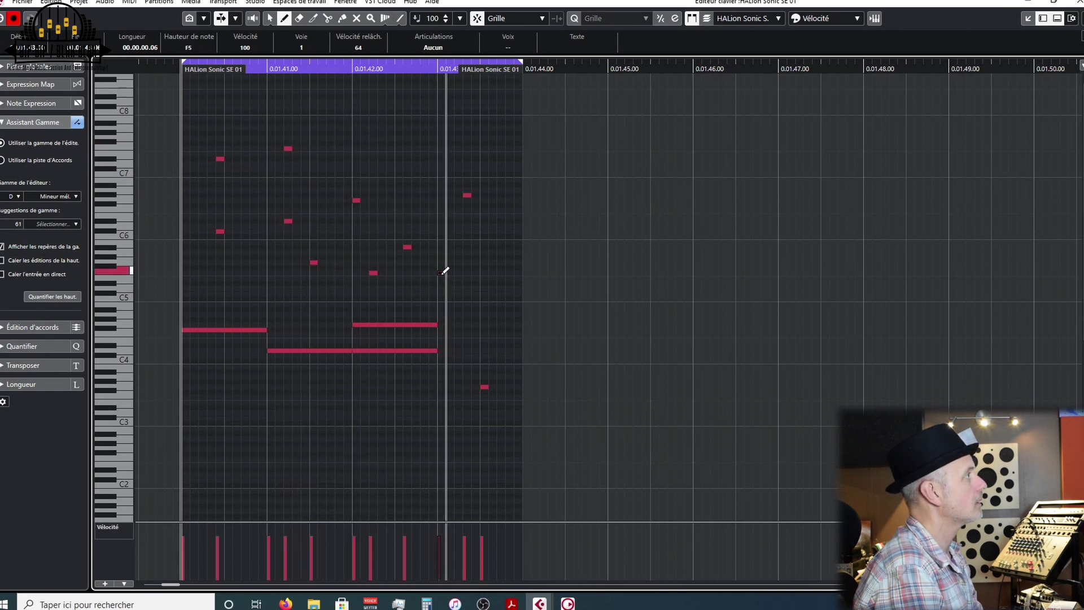
click(476, 252)
Select all the notes in the part, quantize their pitches to the editor scale and play the result back
key(1)
drag(194, 117, 506, 422)
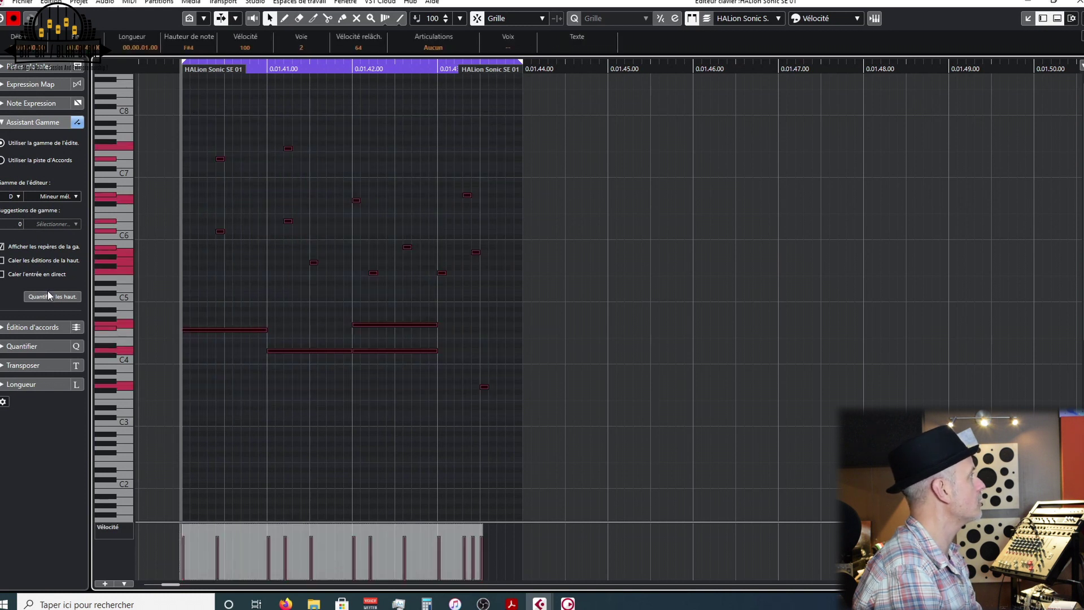
click(48, 299)
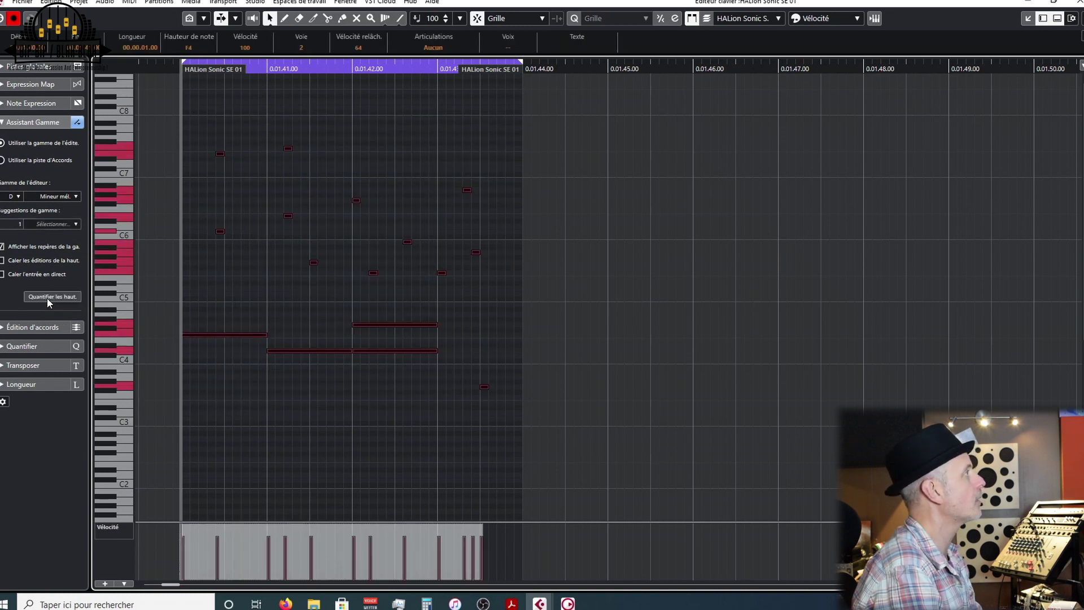
key(space)
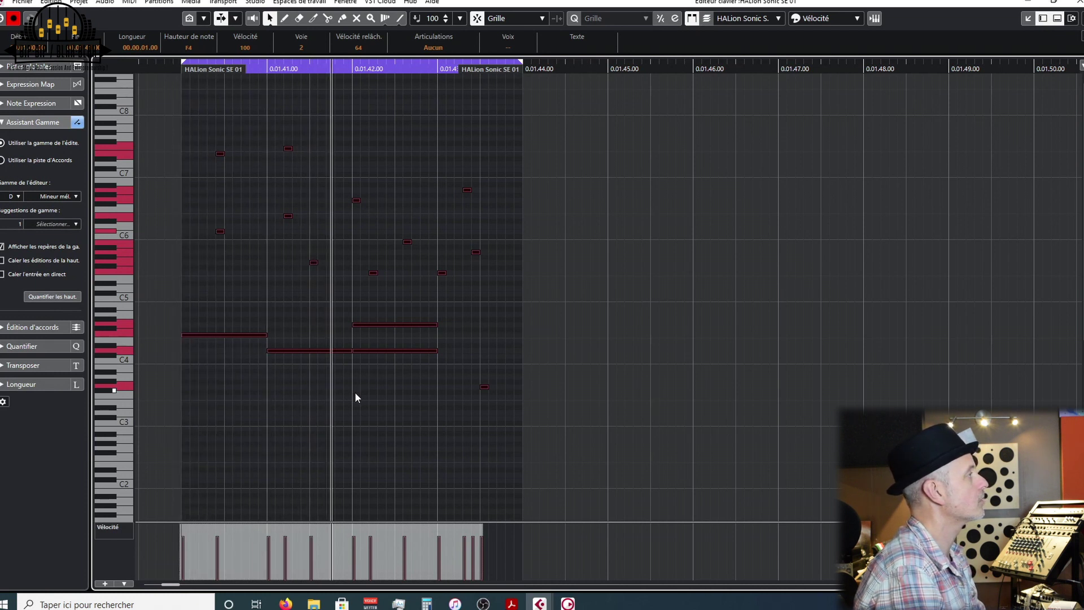
key(space)
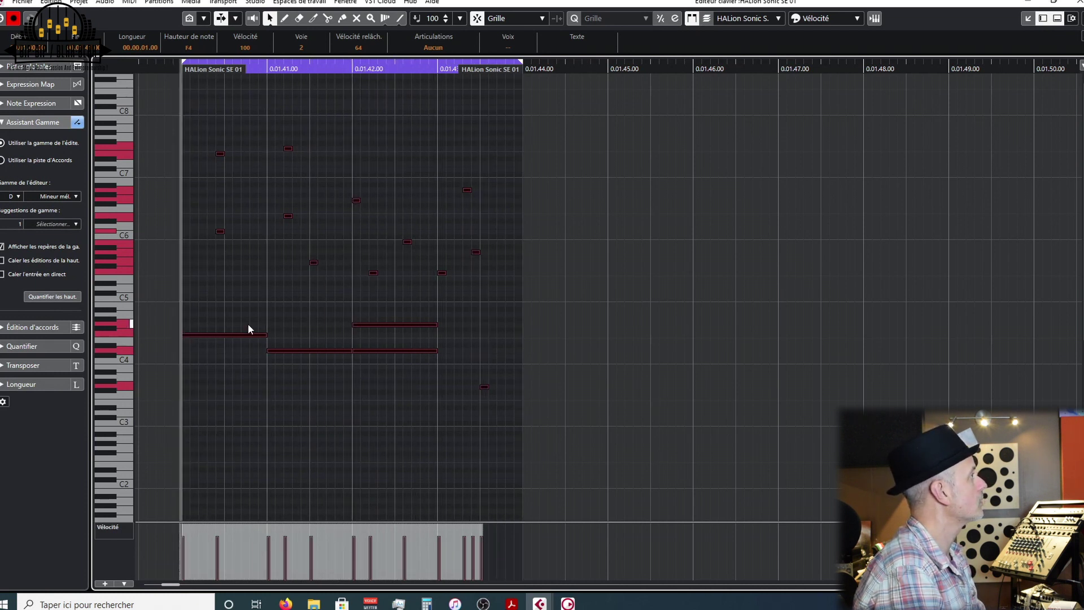
Set the editor scale to F Majeur in the Assistant Gamme section
click(19, 196)
click(23, 275)
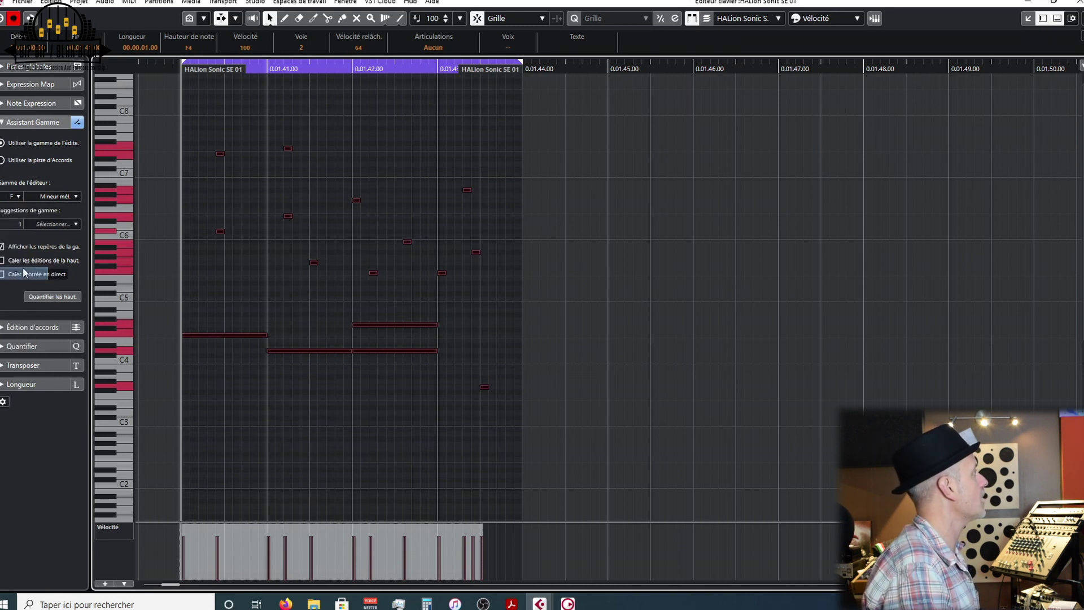
click(57, 196)
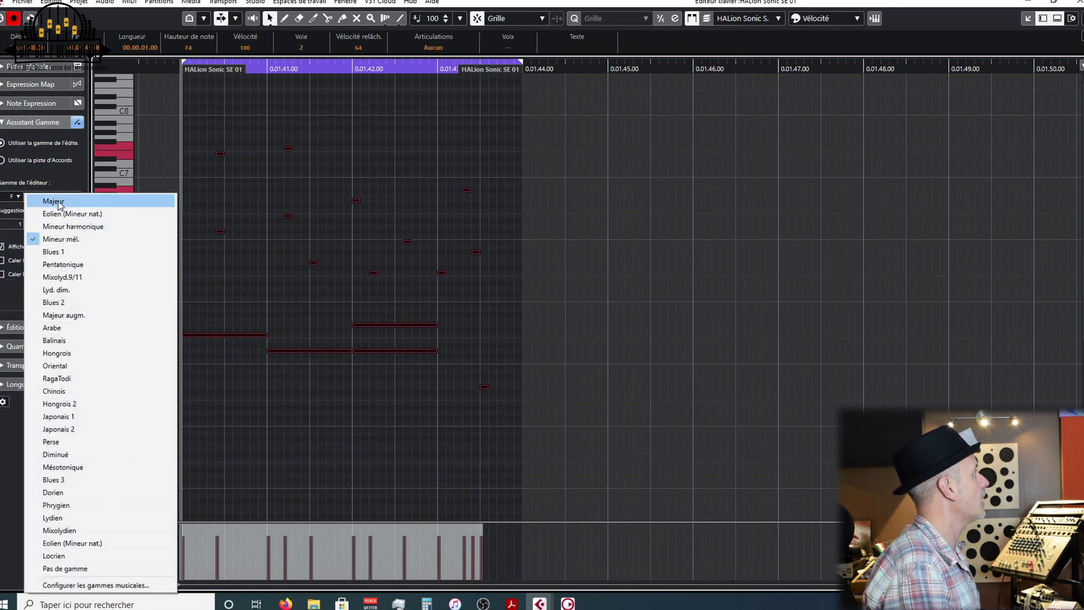
click(59, 204)
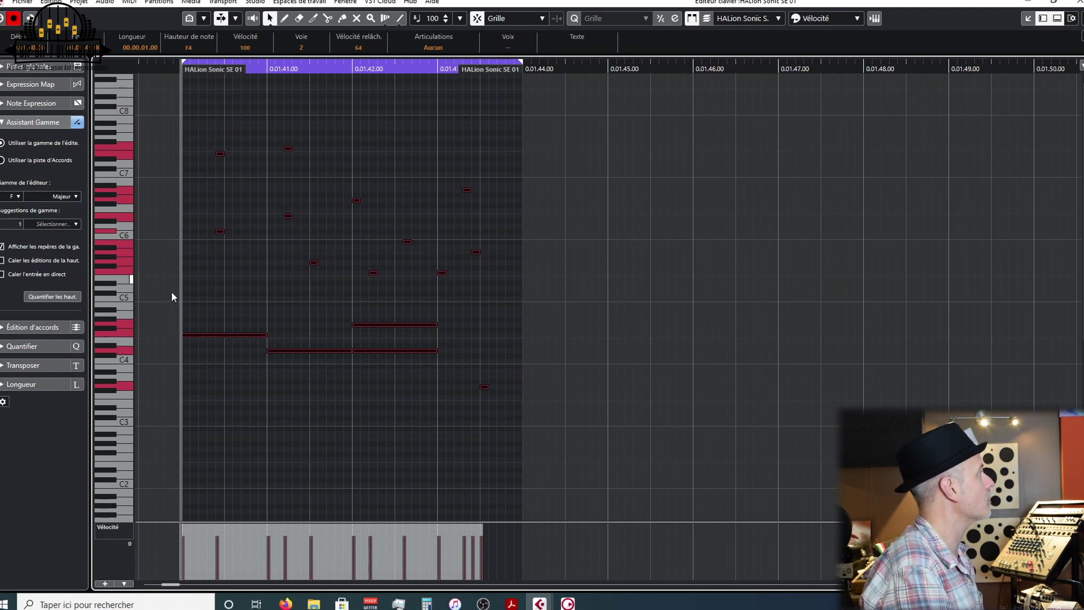
Quantize the selected notes' pitches to the F Majeur scale and play the result back
click(51, 300)
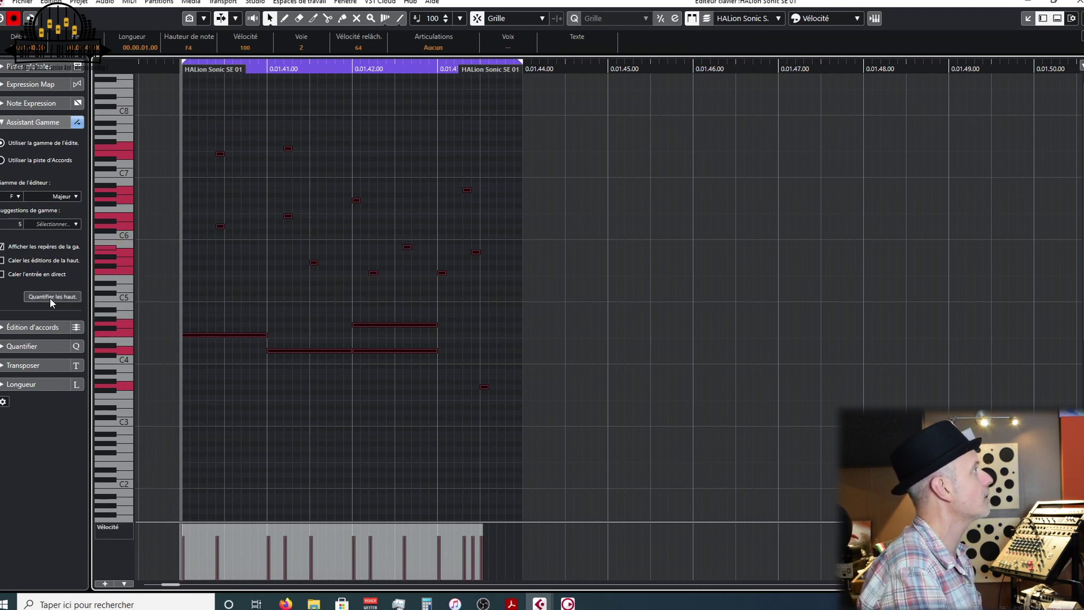
key(space)
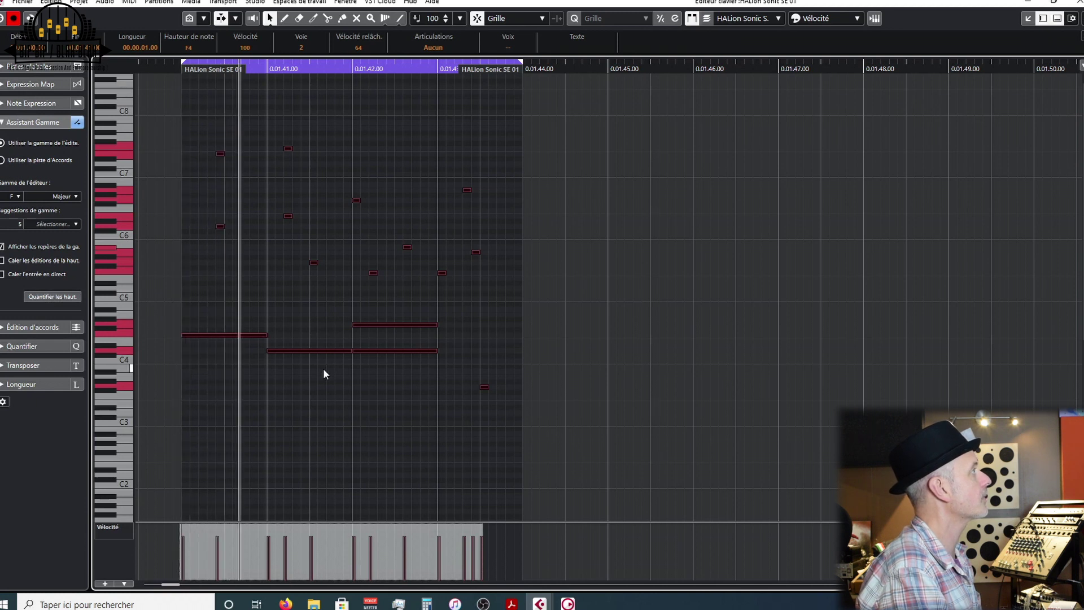
key(space)
click(50, 224)
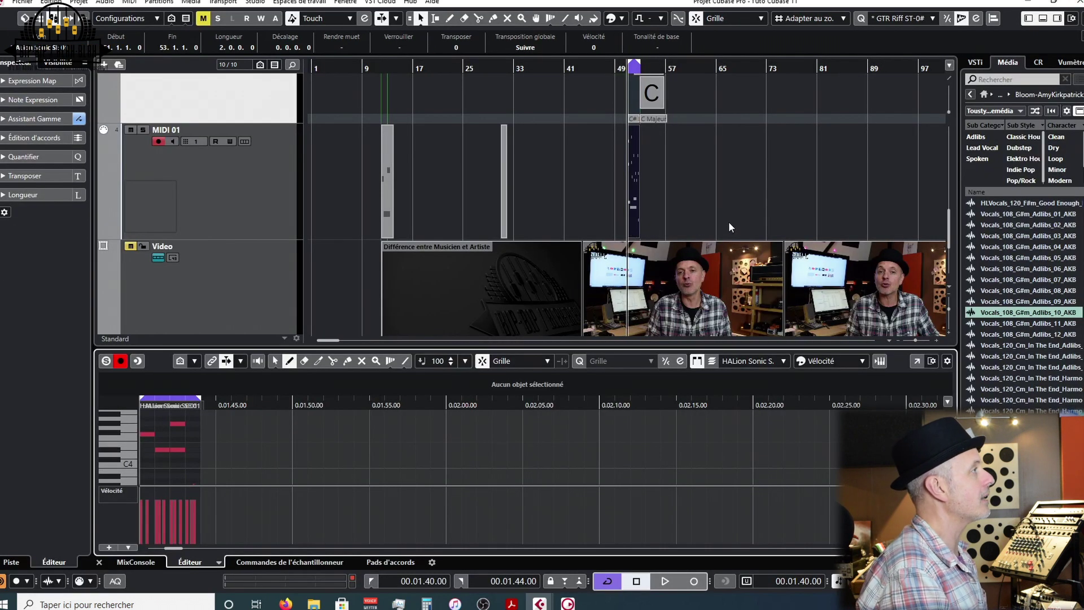
Place the project cursor at bar 191 and open the Hard Knocks library among the loops and samples
scroll(676, 249, down, 4)
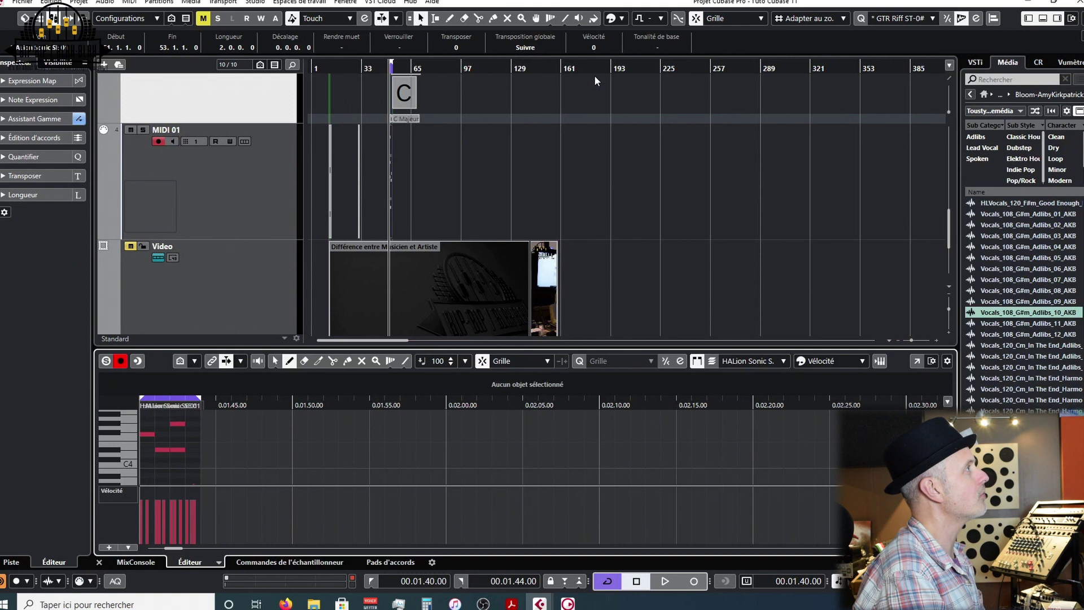
click(593, 76)
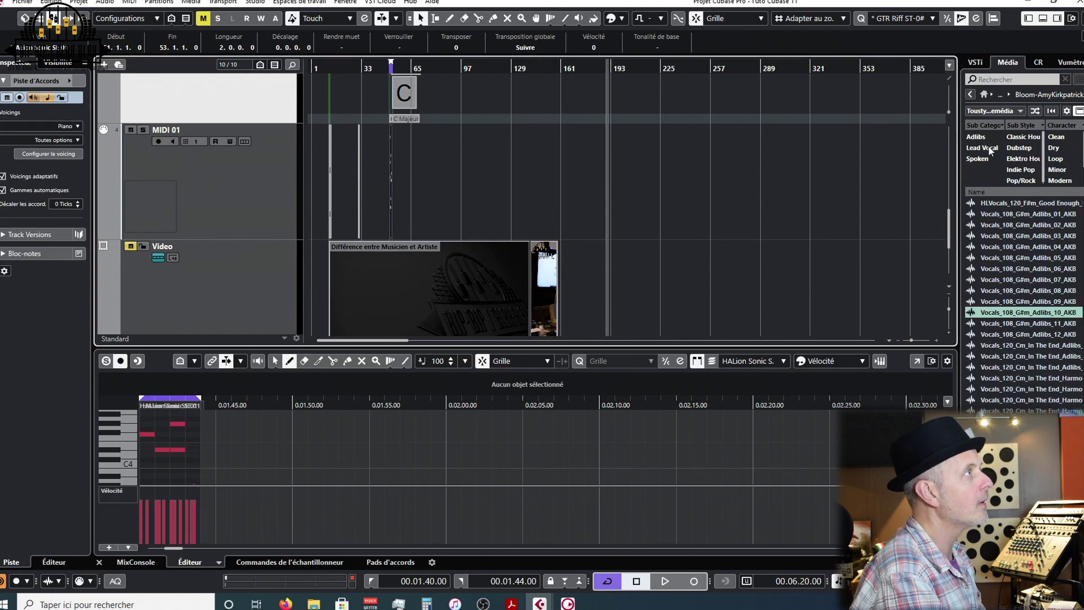
click(969, 96)
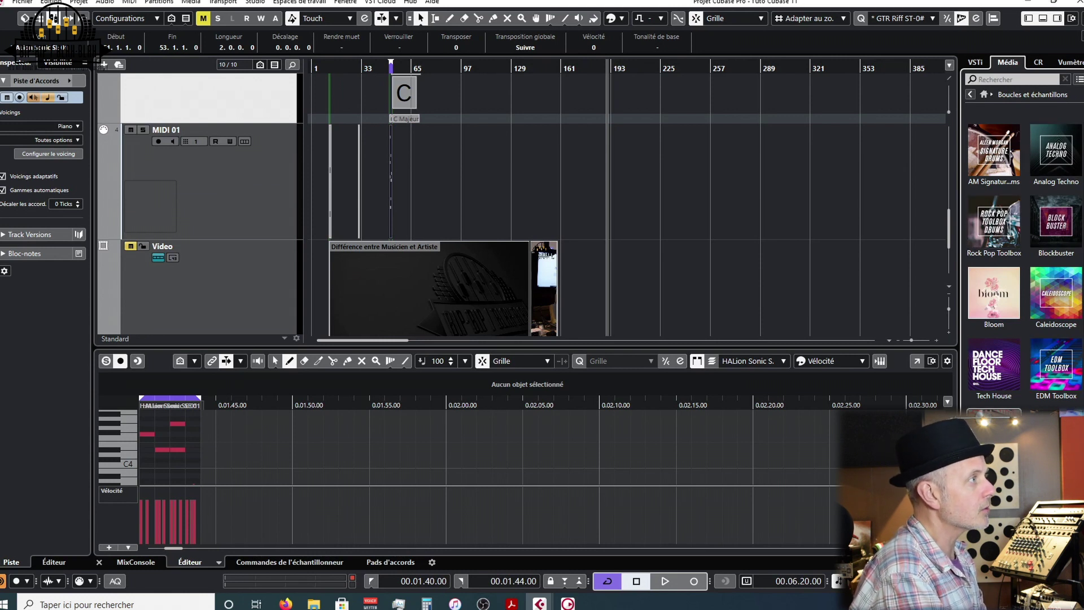
scroll(1054, 421, down, 3)
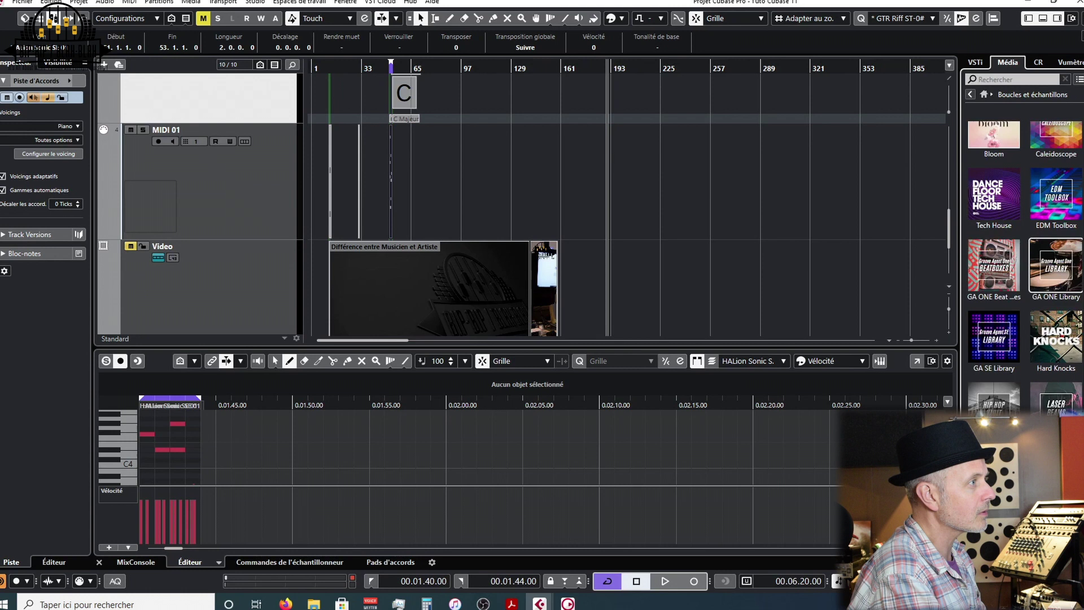
click(1056, 338)
Audition the Hip Hop Grimy Celeste Loop in F# and the Jazzy Loop G Minor 01 from the Hard Knocks list
scroll(1022, 304, down, 3)
scroll(1022, 304, down, 8)
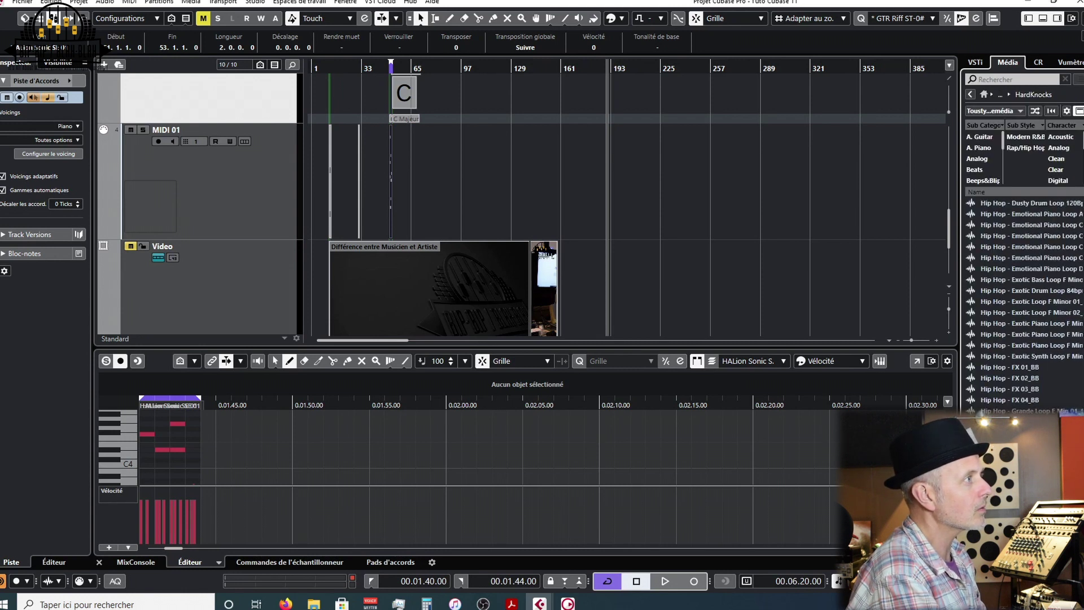
scroll(1016, 338, down, 5)
click(1009, 281)
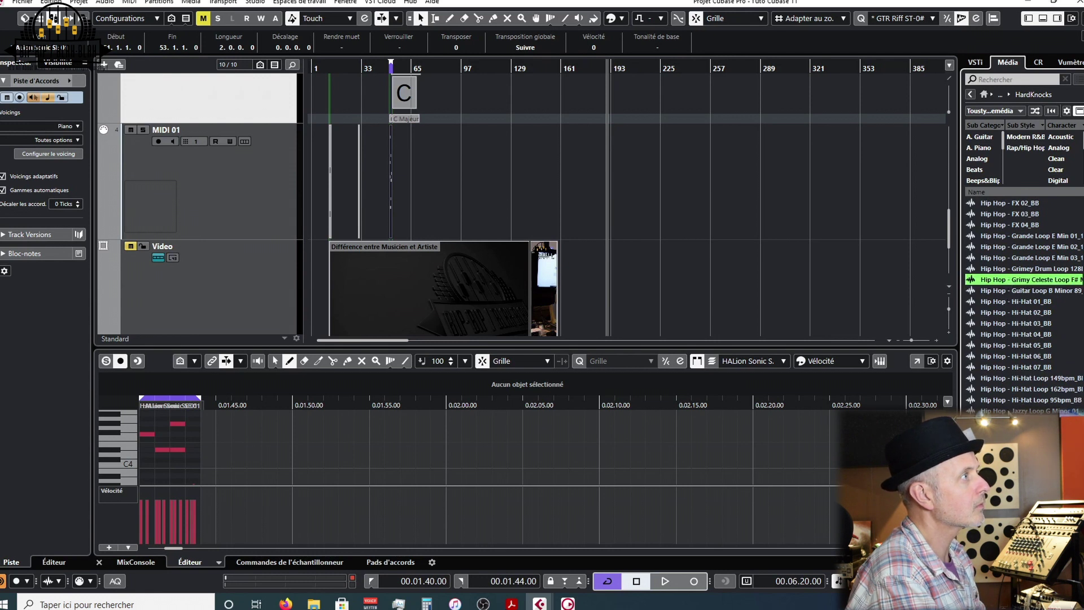
click(1008, 411)
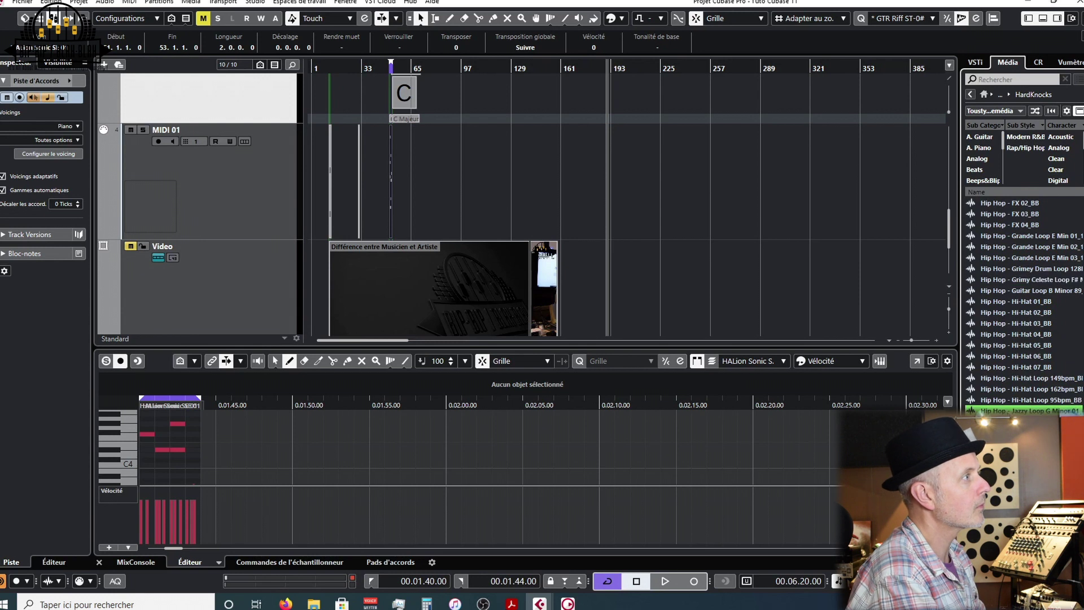
Add the Jazzy Loop G Minor 01 to the project on its own audio track and move its event to bar 191
drag(1008, 411, 622, 94)
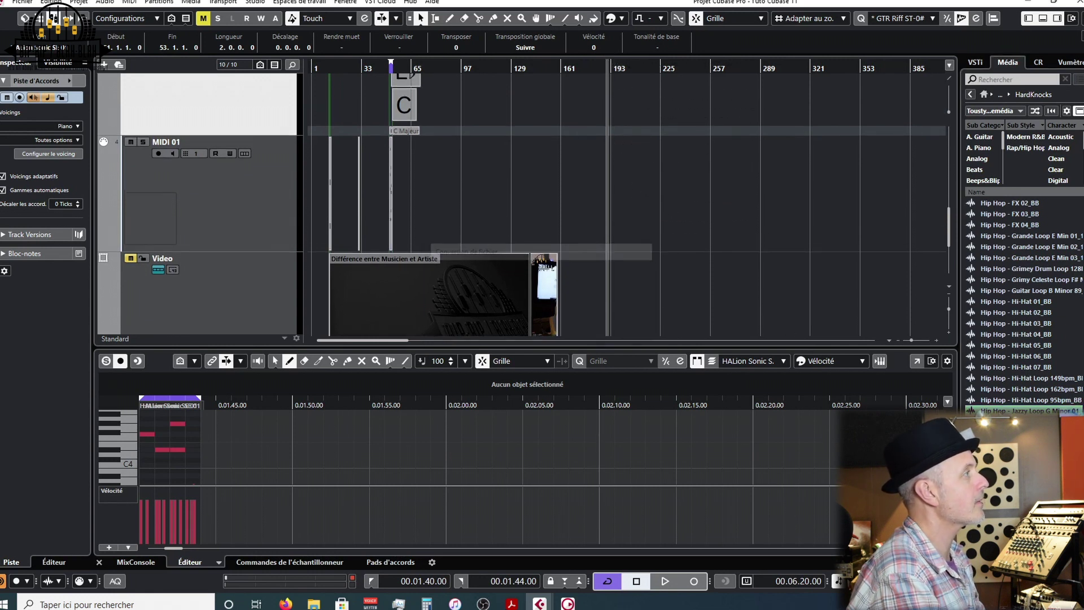
click(673, 294)
scroll(673, 293, down, 4)
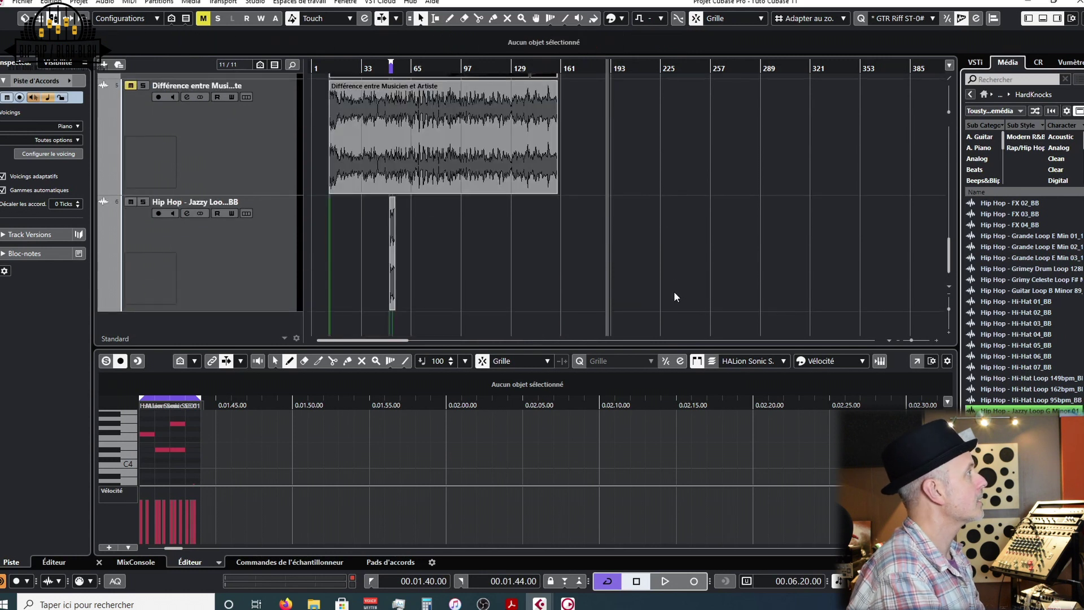
drag(393, 265, 611, 264)
key(h)
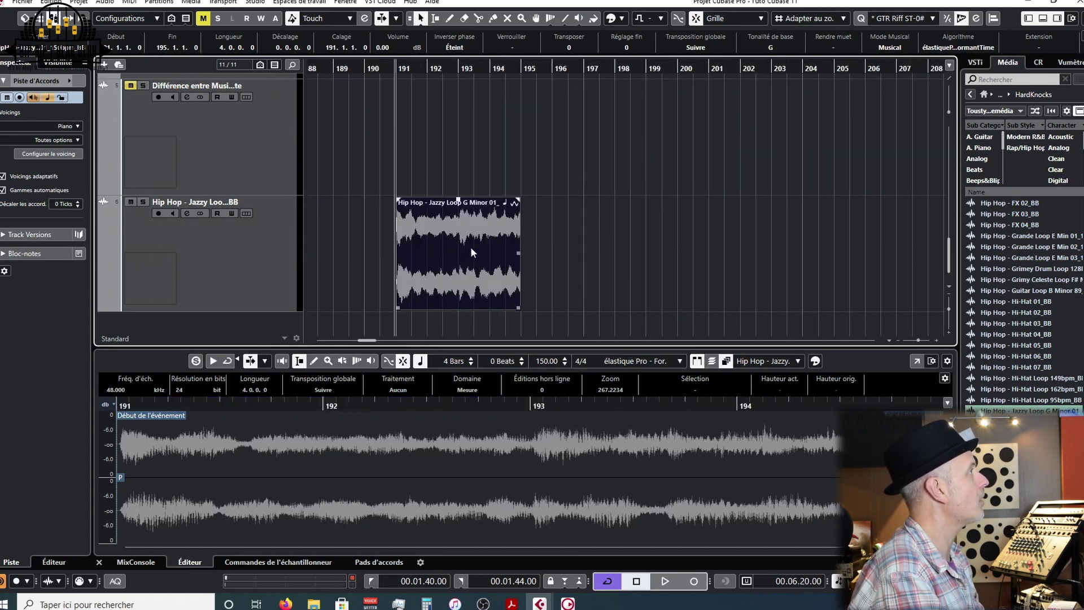
Create a three-bar part at bar 191 on the MIDI 01 track and open it in the key editor
scroll(556, 251, down, 2)
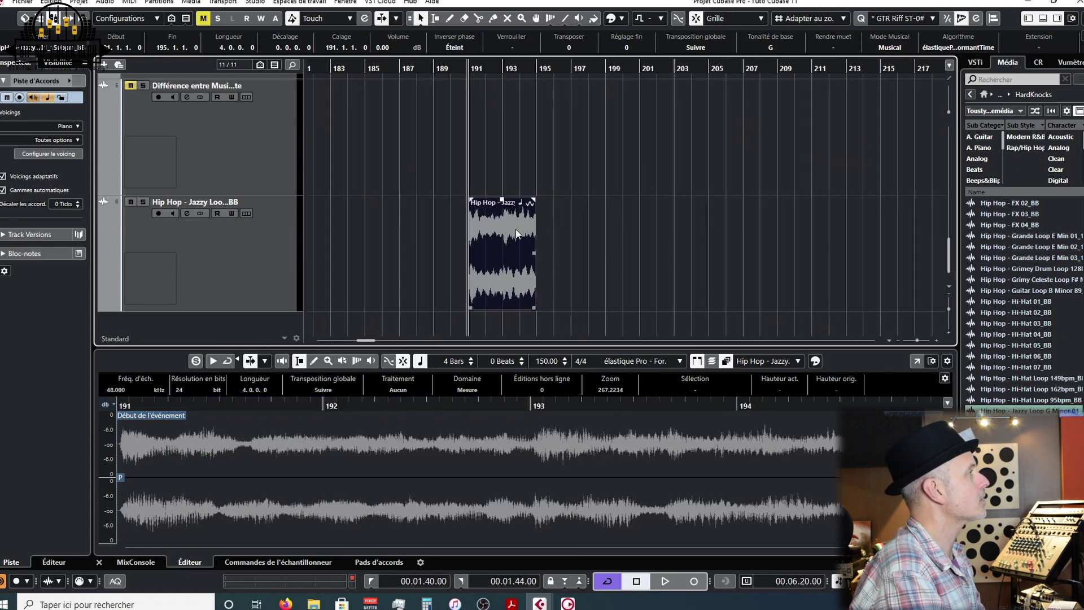
scroll(516, 228, up, 3)
scroll(523, 241, up, 3)
scroll(523, 242, down, 4)
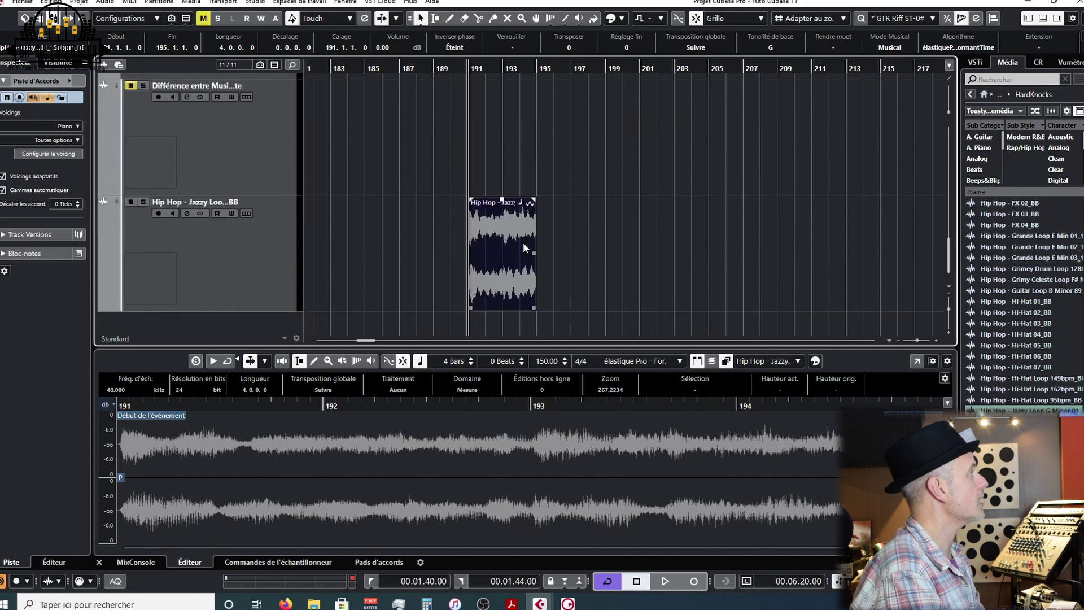
scroll(523, 243, up, 3)
scroll(523, 242, up, 2)
scroll(523, 243, down, 1)
scroll(523, 243, up, 3)
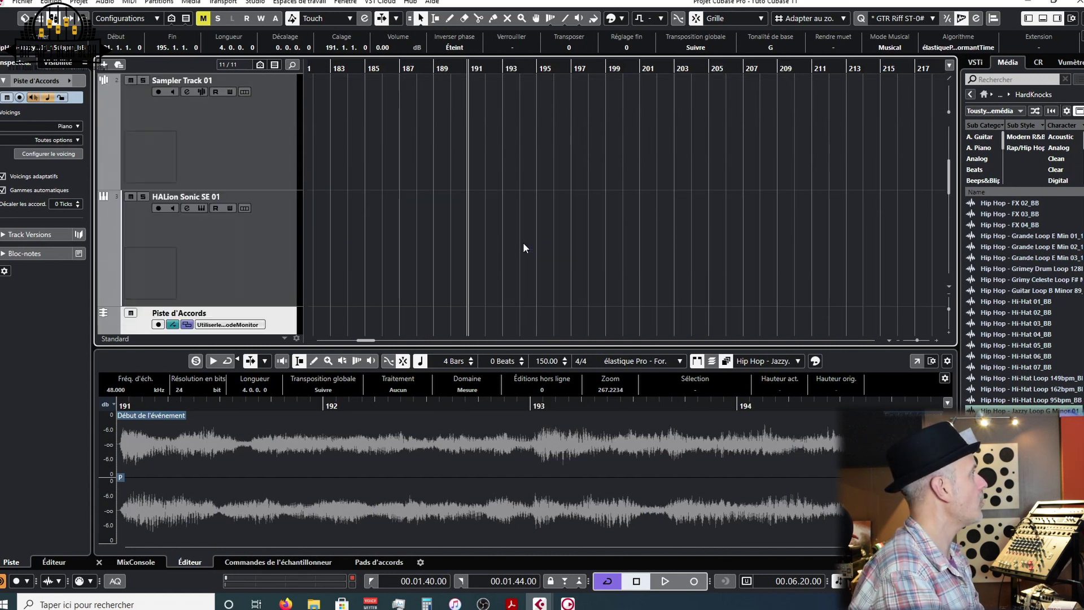
scroll(523, 242, up, 2)
scroll(523, 242, down, 5)
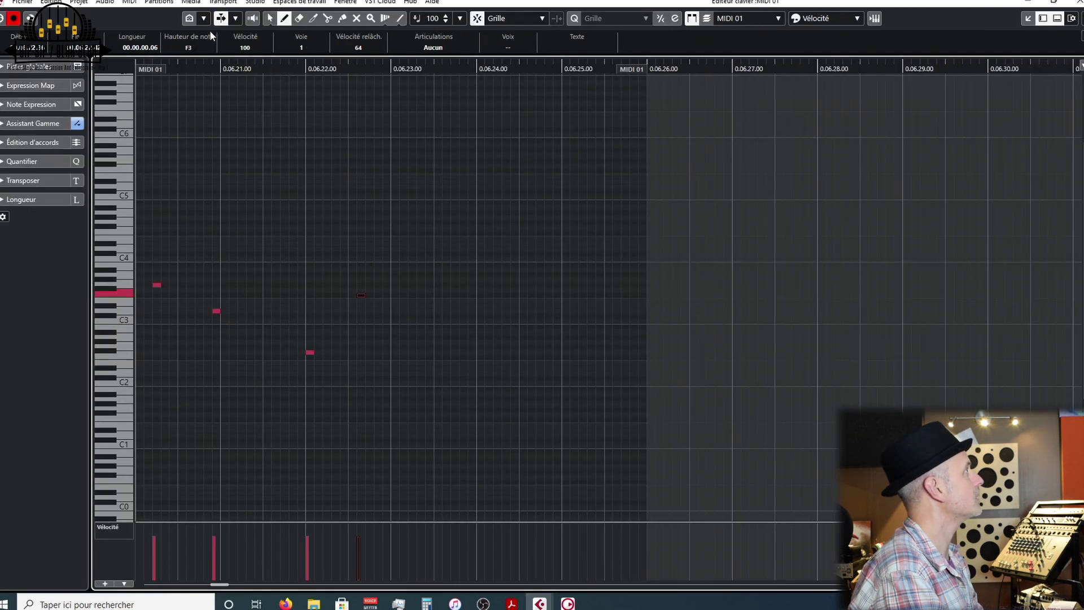
Draw eight more short notes between about G#1 and A#4 across the MIDI 01 part
click(242, 206)
click(403, 227)
click(438, 336)
click(498, 321)
click(530, 237)
click(549, 378)
click(233, 404)
click(309, 295)
Select all the notes in the part, set the editor scale to G Mineur mél. and quantize their pitches to it
key(1)
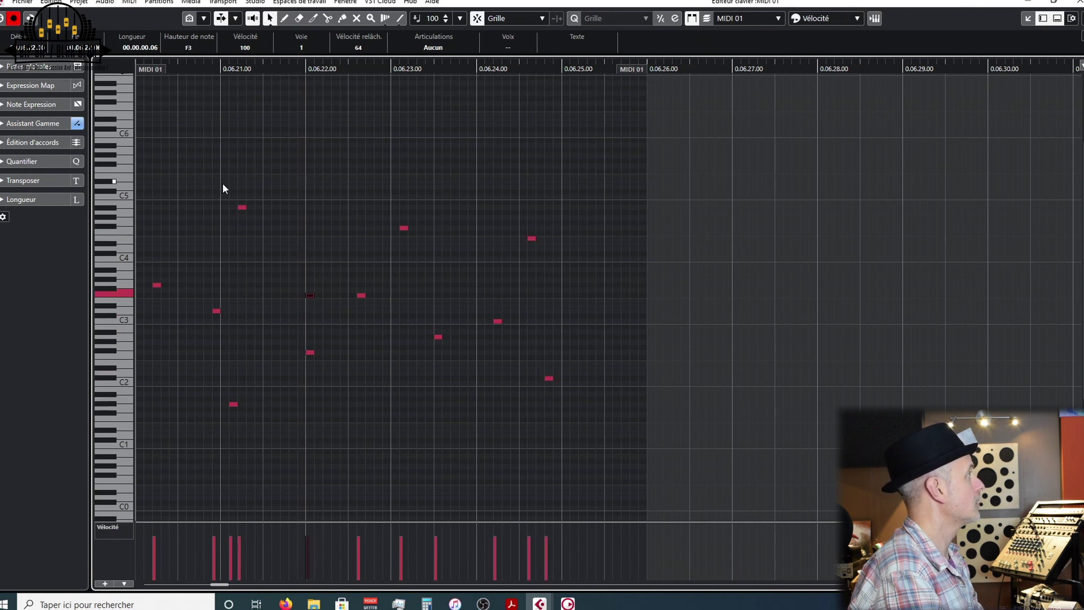
drag(150, 160, 576, 449)
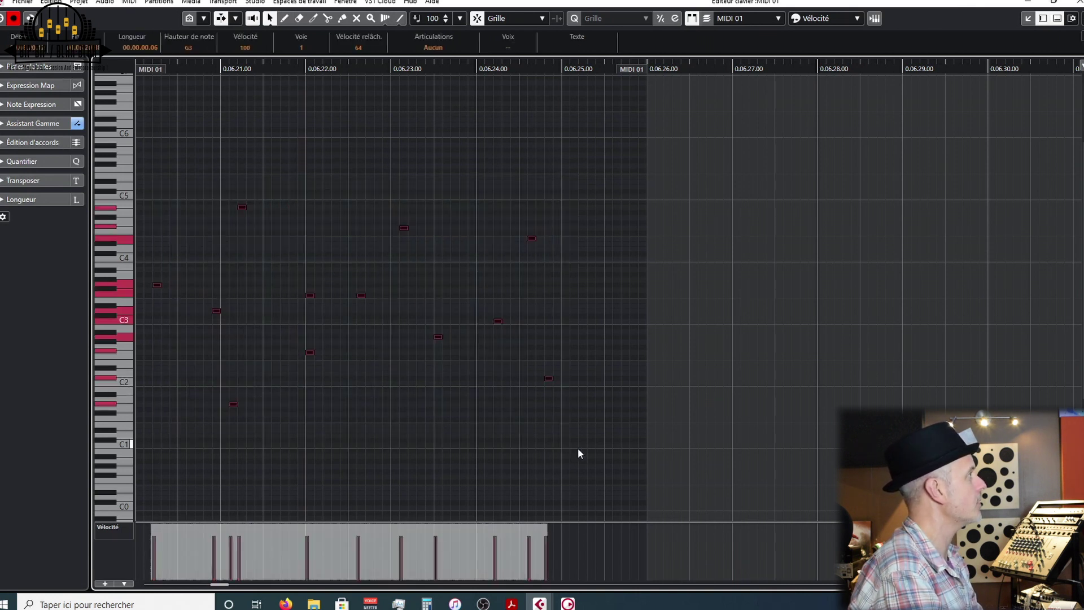
click(25, 123)
click(18, 197)
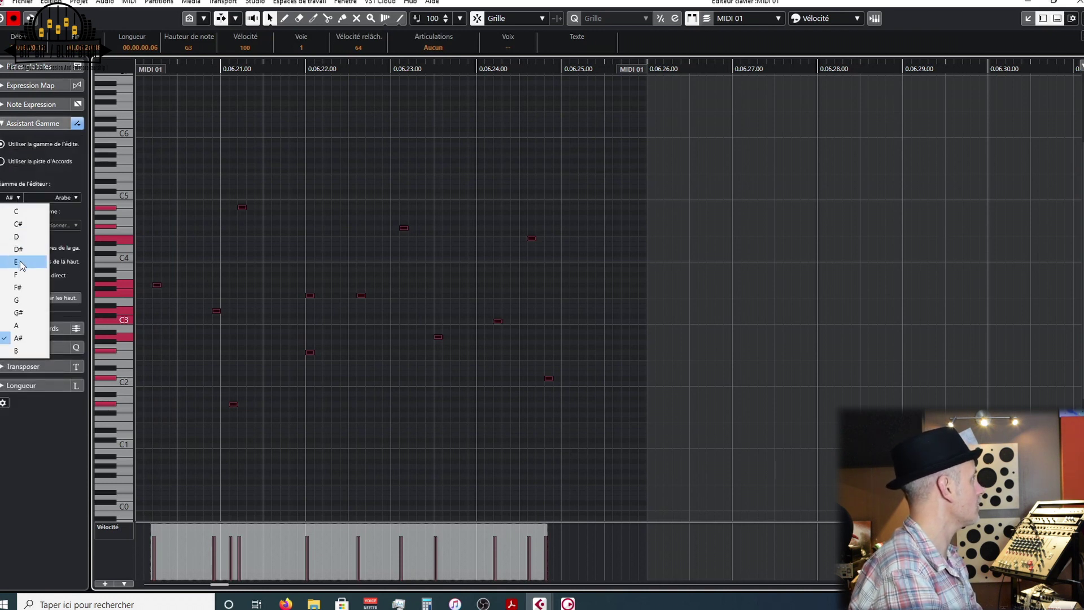
click(24, 300)
click(64, 197)
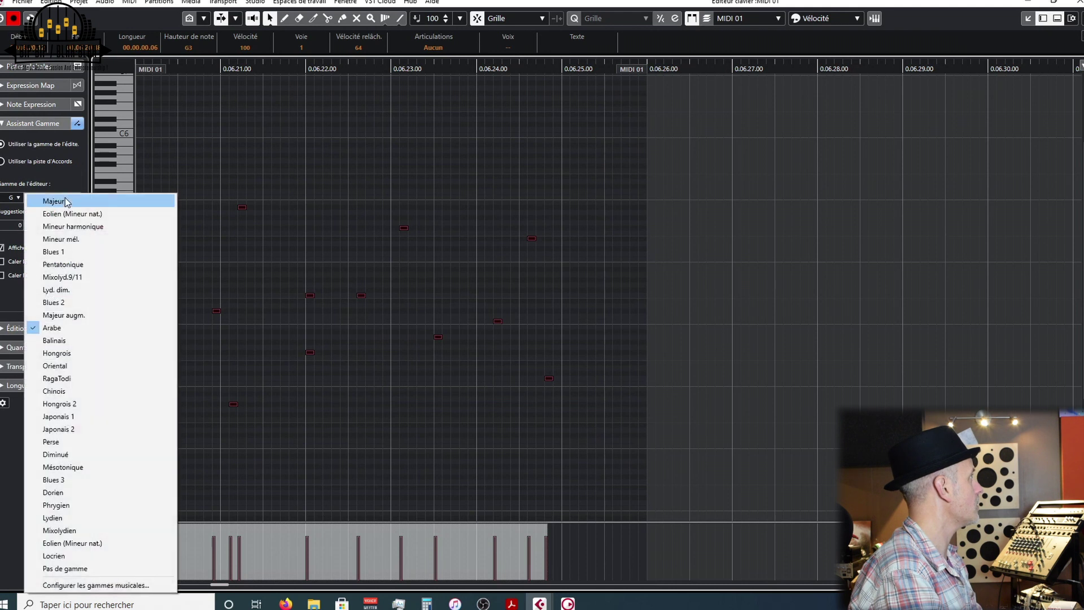
click(72, 243)
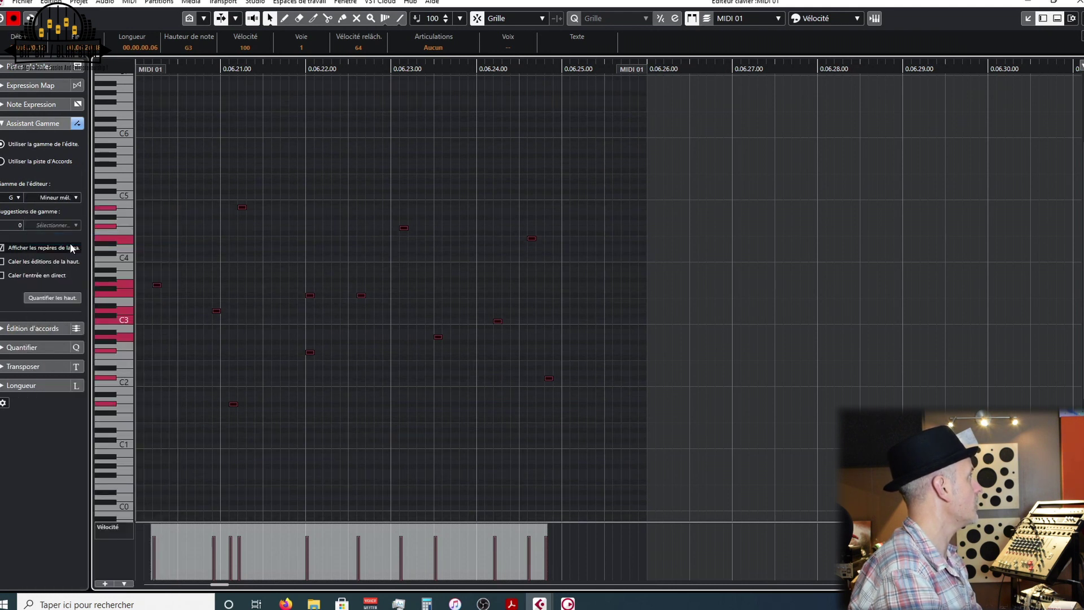
click(54, 298)
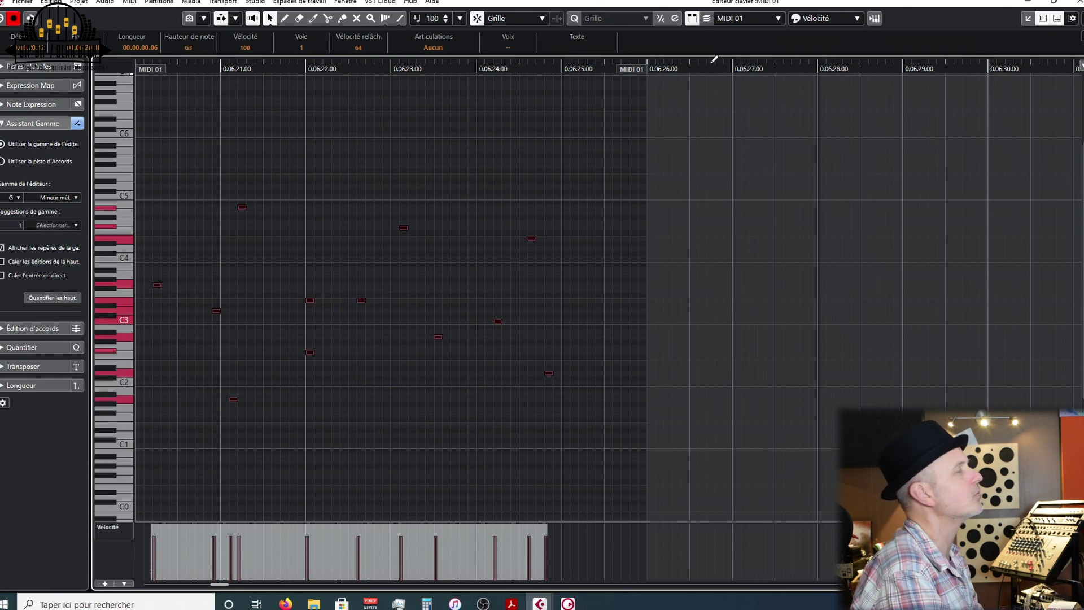
Dock the key editor back into the project window and play the MIDI 01 part together with the jazzy loop
click(1028, 18)
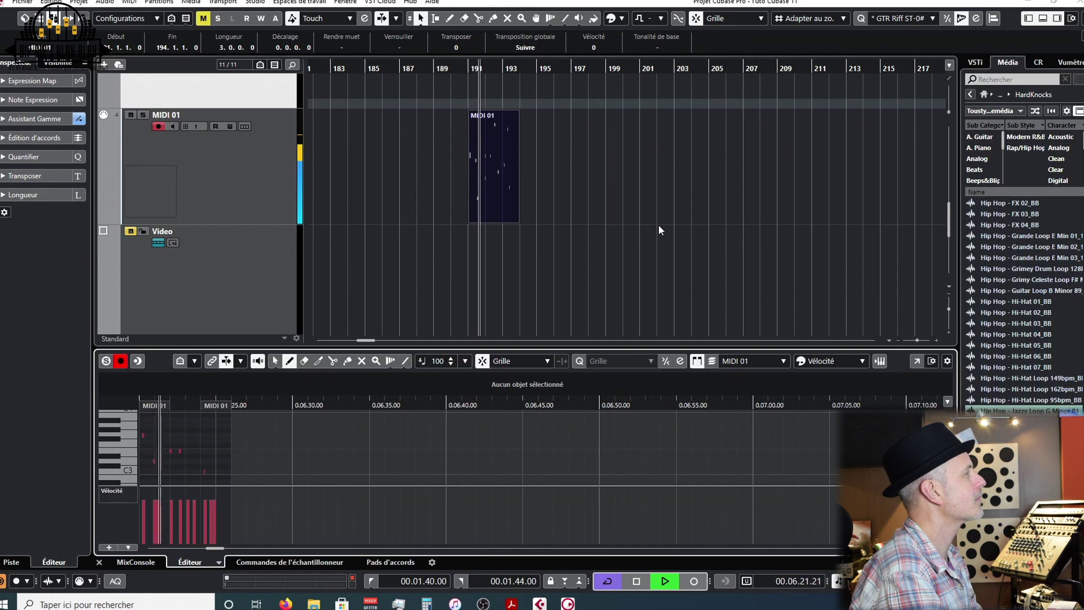
scroll(658, 225, down, 5)
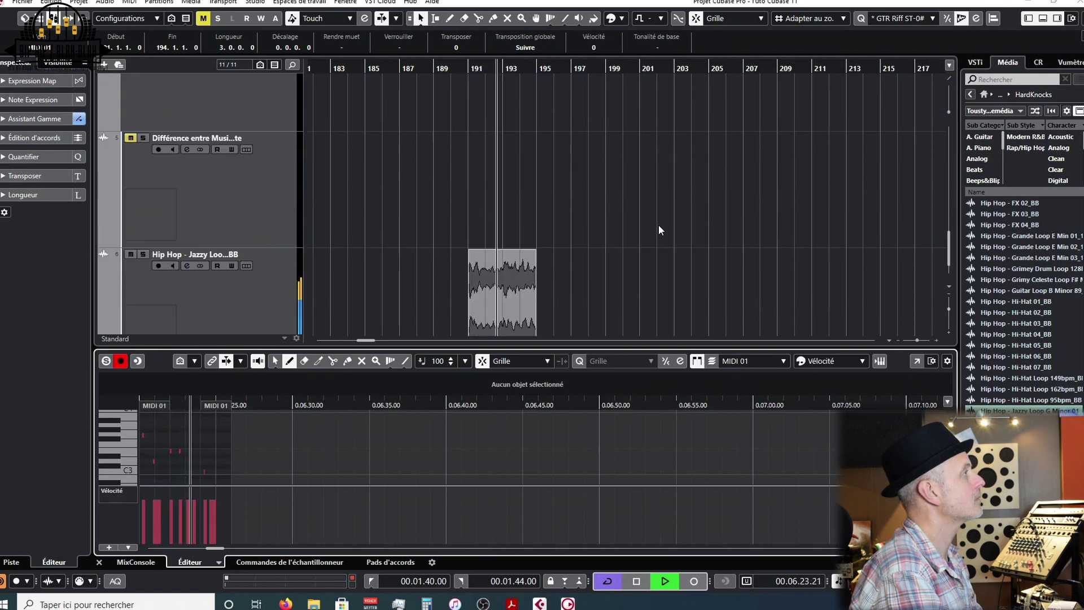
scroll(658, 224, up, 4)
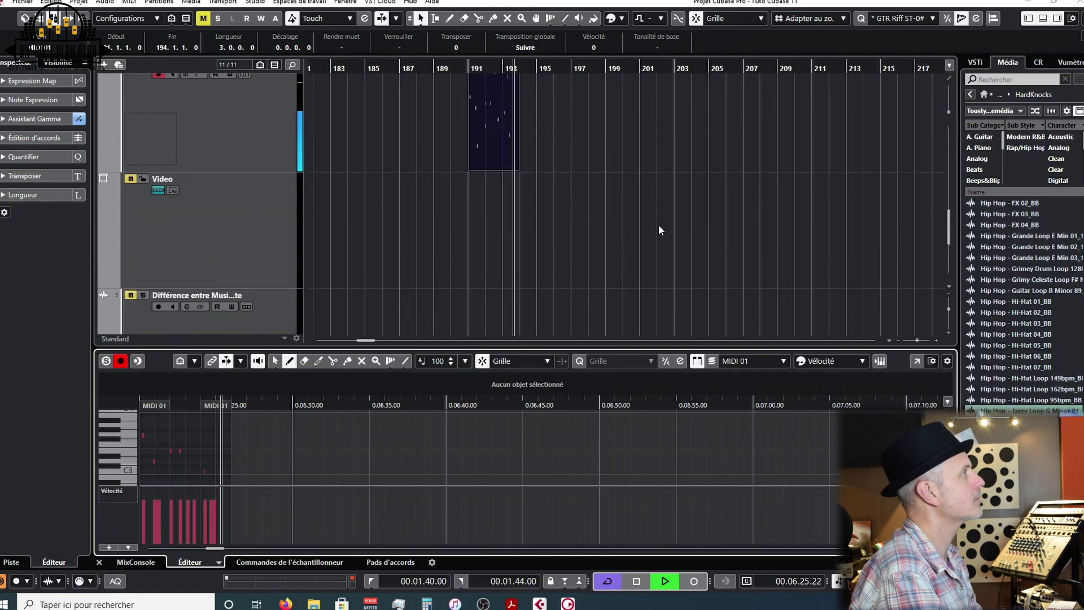
key(space)
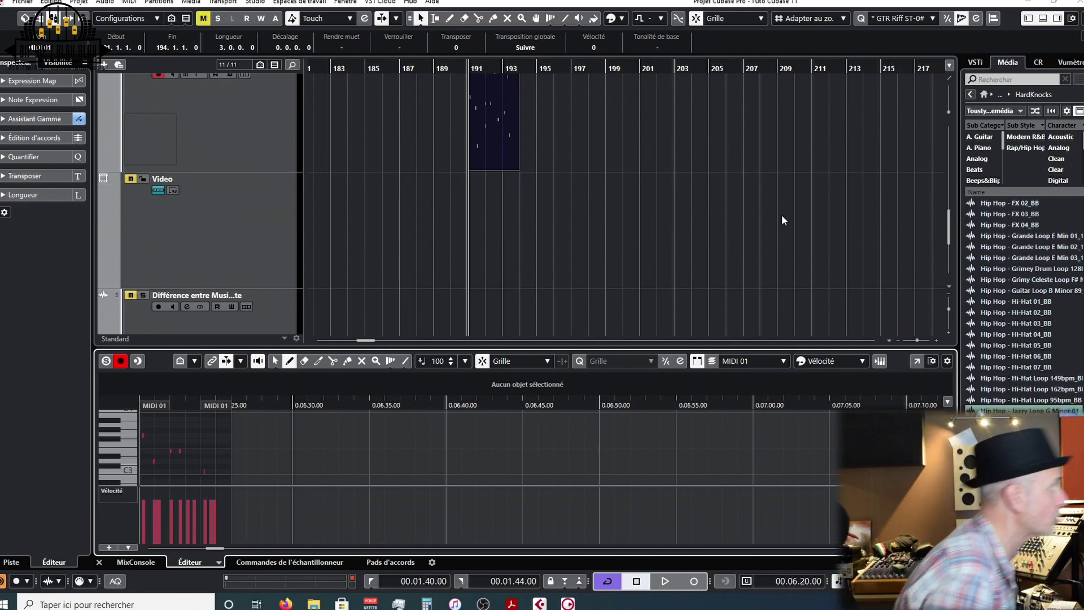
Reopen the MIDI 01 part in the separate key editor window and select its A#4 note
click(503, 144)
click(916, 362)
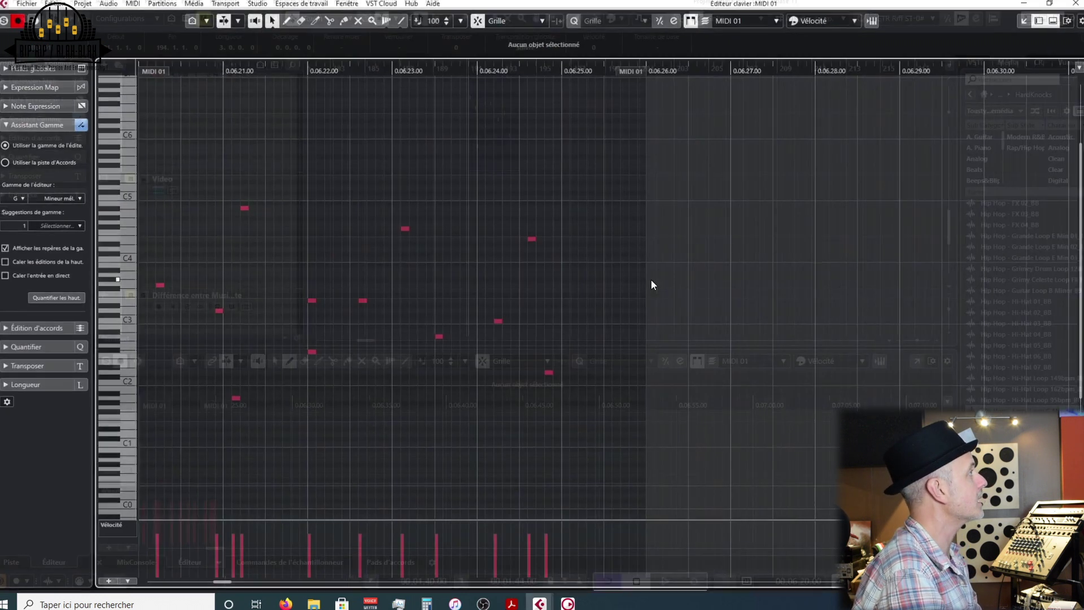
click(241, 207)
mouse_move(241, 208)
mouse_down()
mouse_move(240, 239)
mouse_move(241, 207)
mouse_up()
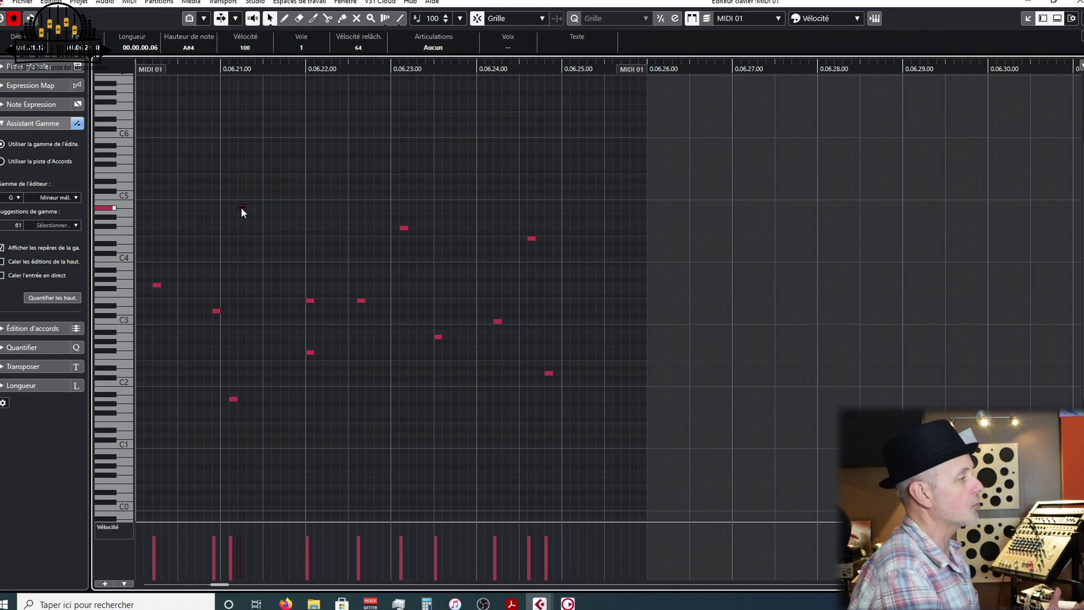
Enable scale snapping for pitch edits and for live input, and move the selected A#4 note up to G5
click(2, 262)
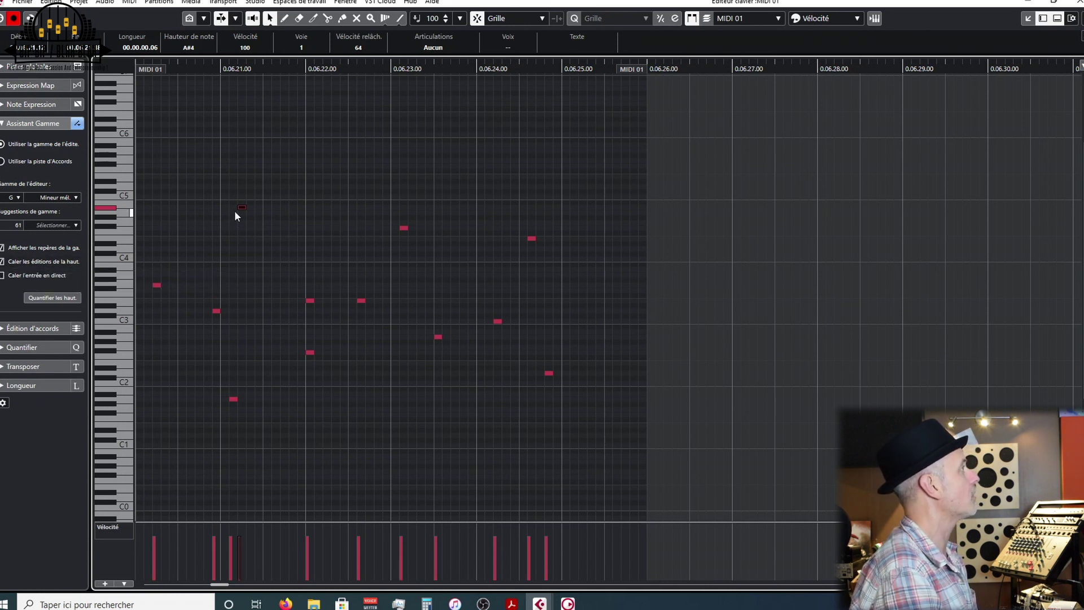
drag(242, 207, 241, 164)
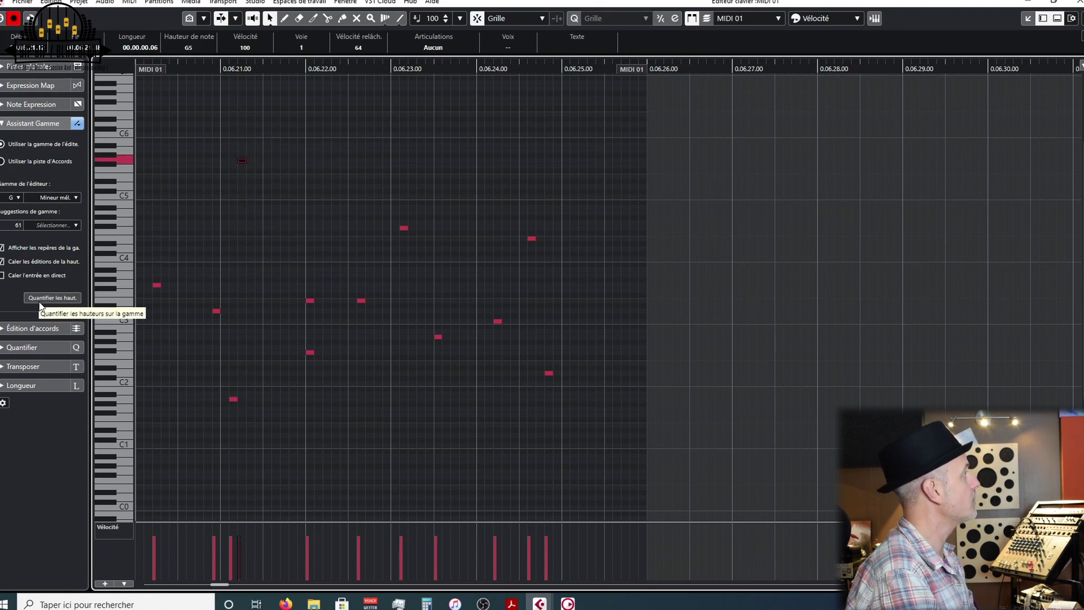
click(11, 277)
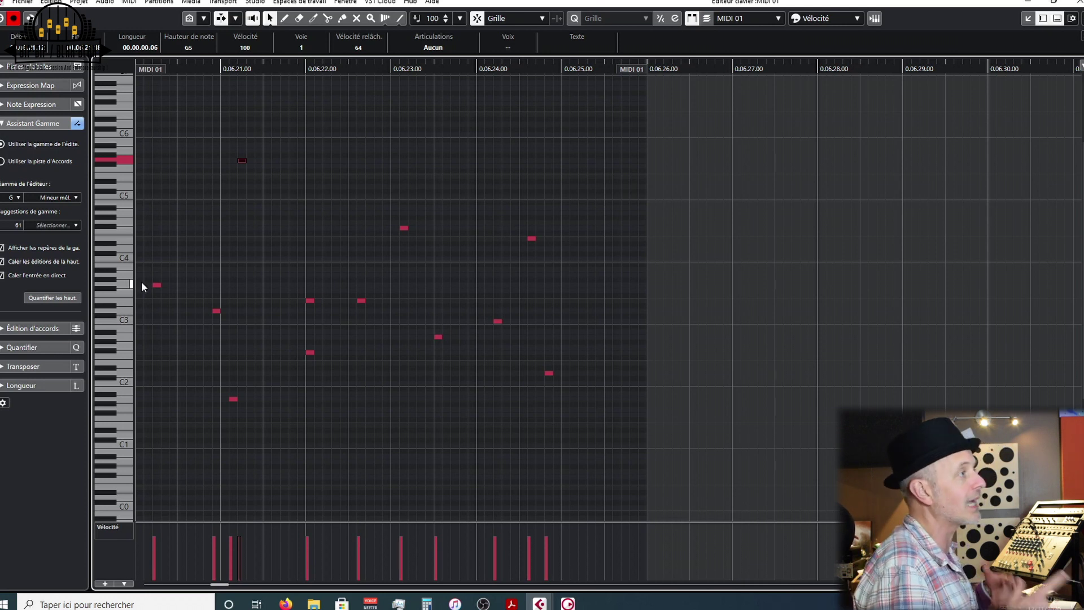
Reopen the MIDI 01 part in the separate key editor window, show the global tracks above its notes and close the window
click(1071, 18)
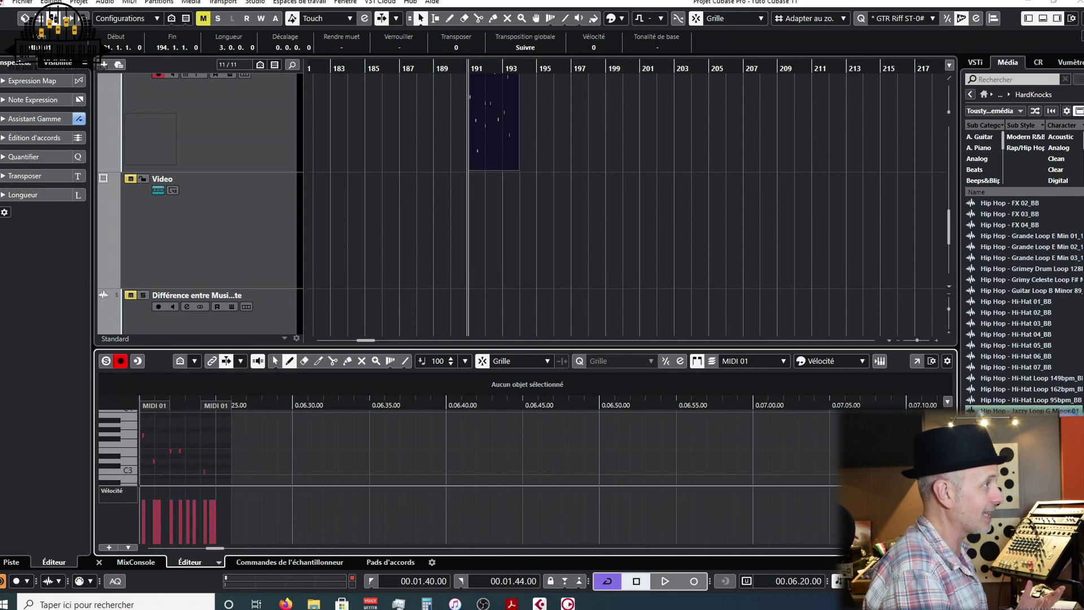
click(915, 365)
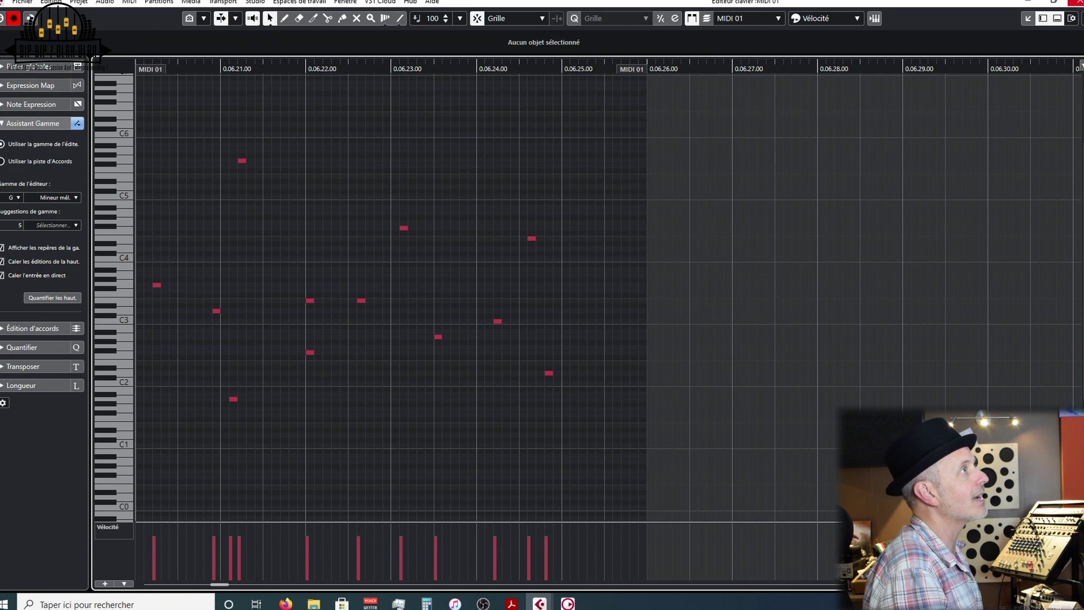
click(1076, 2)
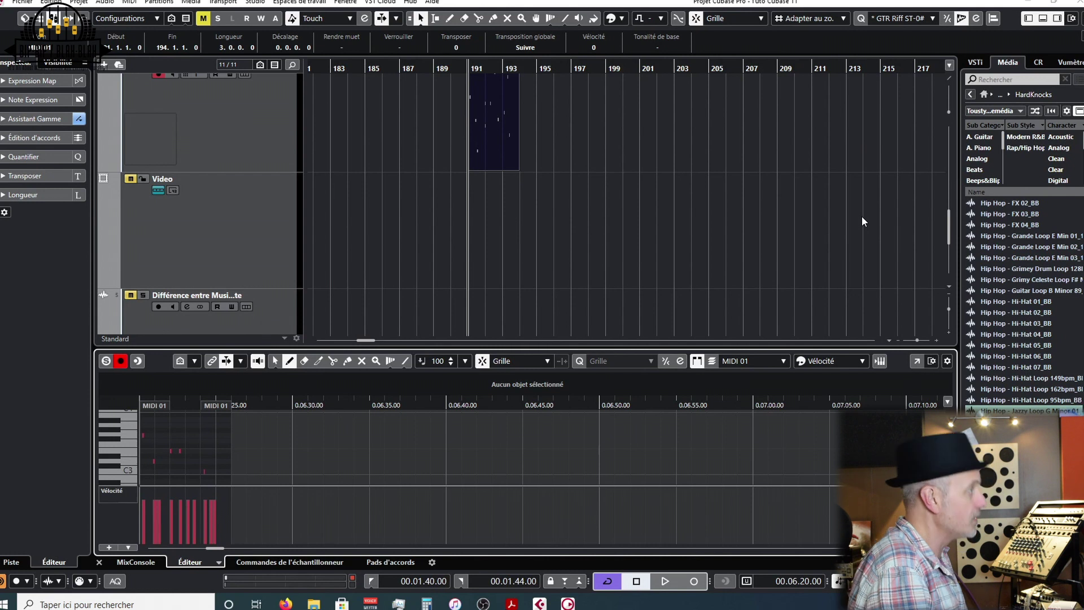
click(917, 361)
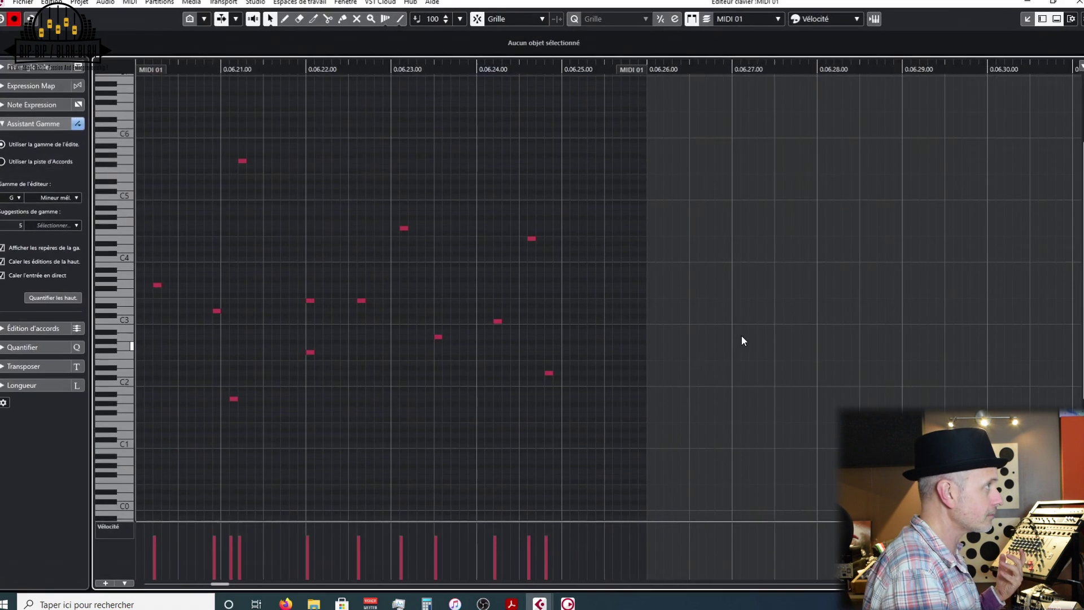
scroll(533, 266, up, 3)
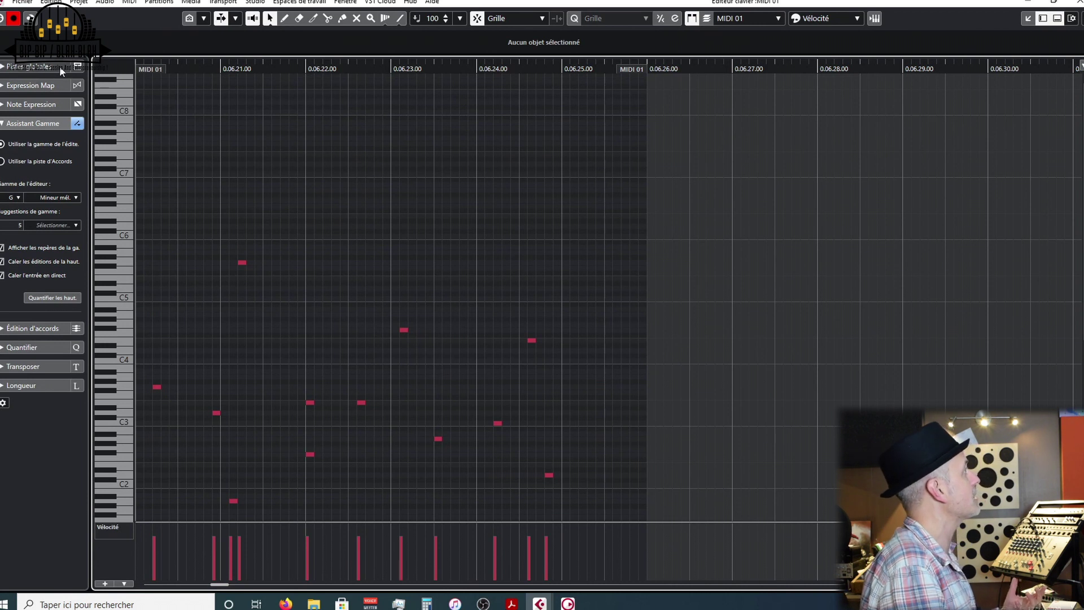
click(77, 66)
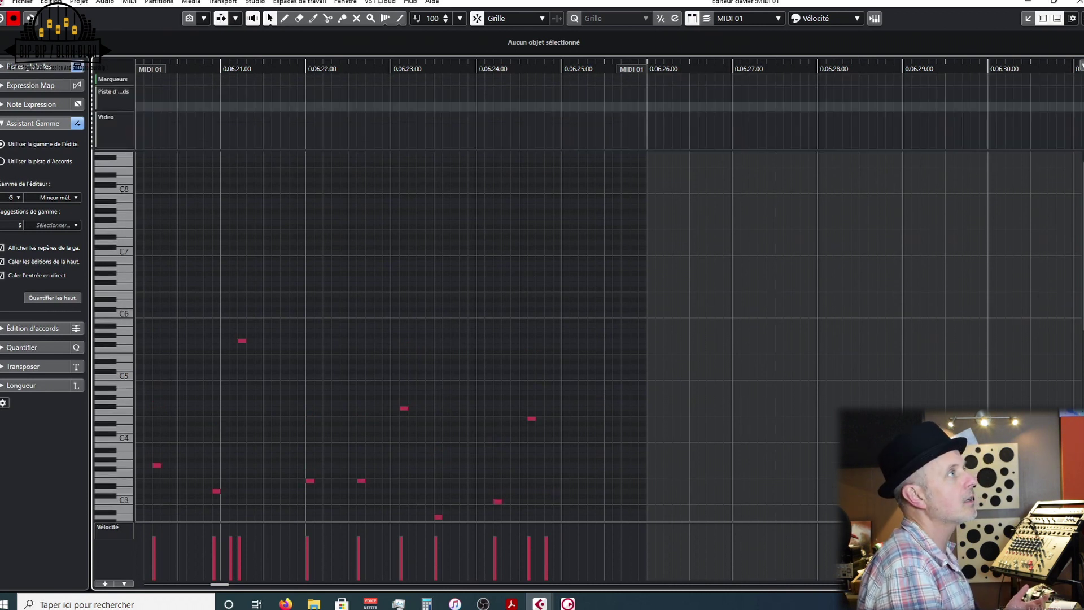
click(1079, 2)
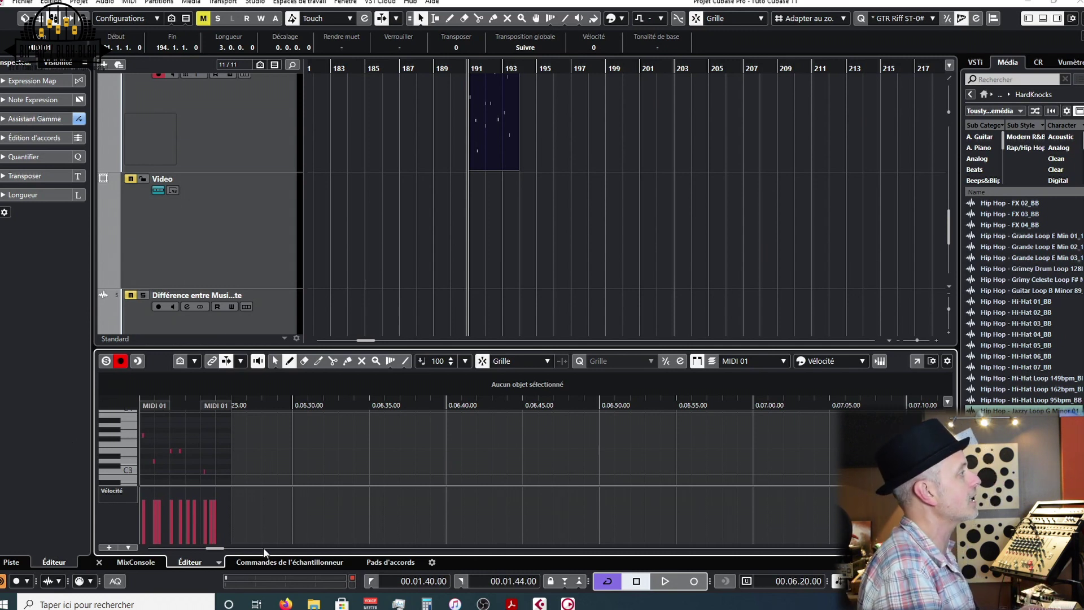
drag(211, 547, 192, 546)
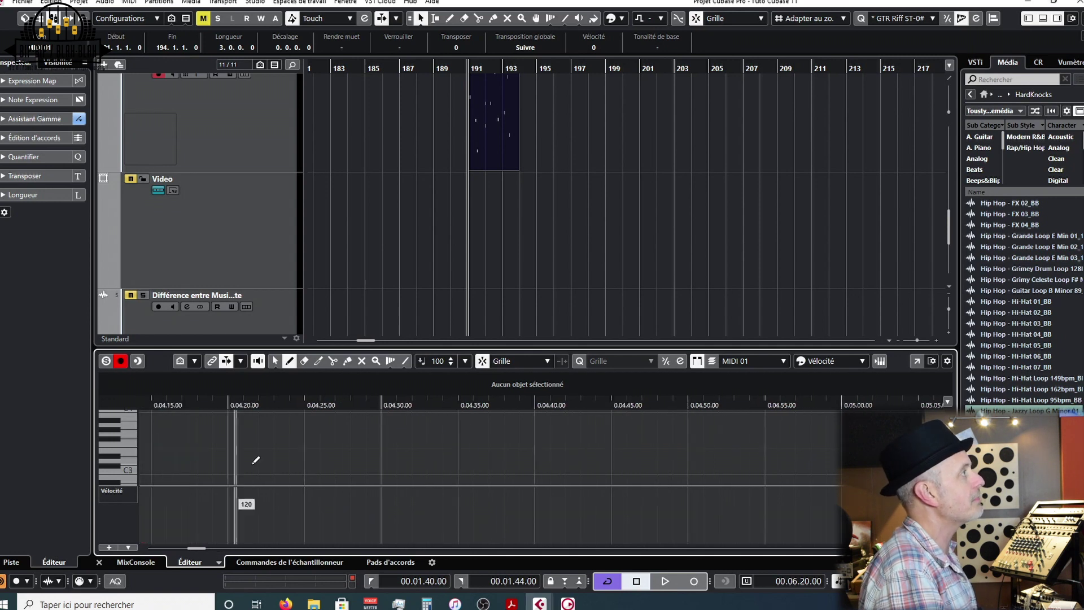
scroll(338, 316, up, 5)
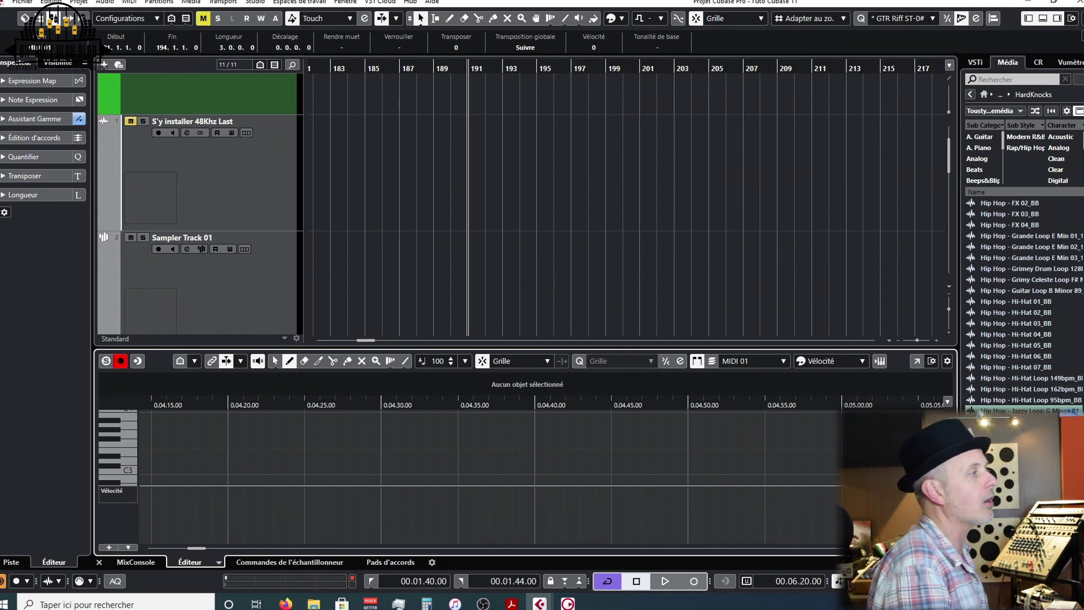
key(g)
key(g)
key(g)
key(g)
key(g)
key(g)
key(g)
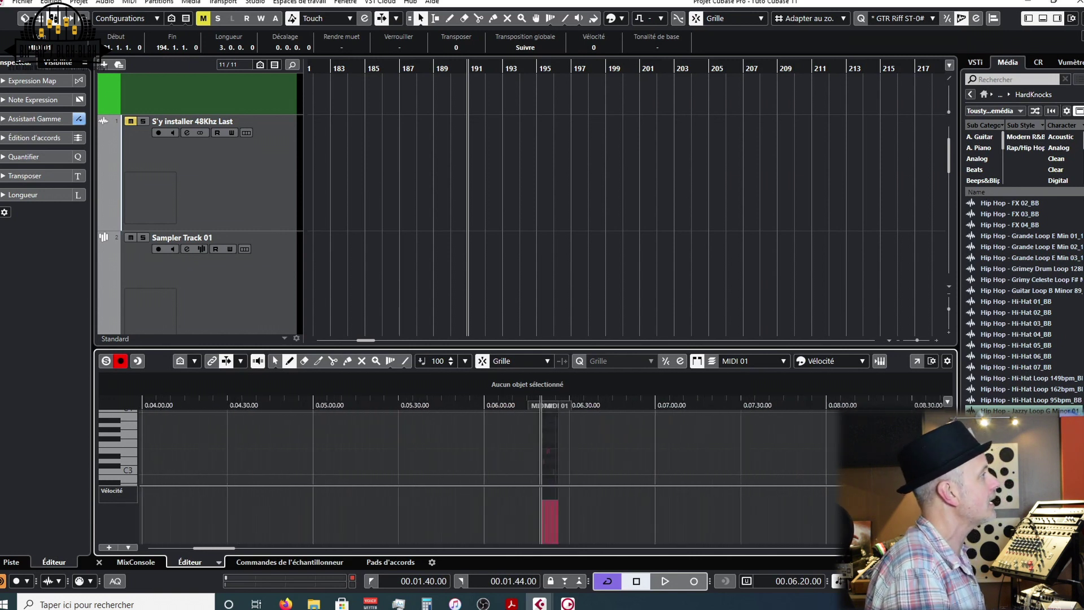
key(g)
key(g)
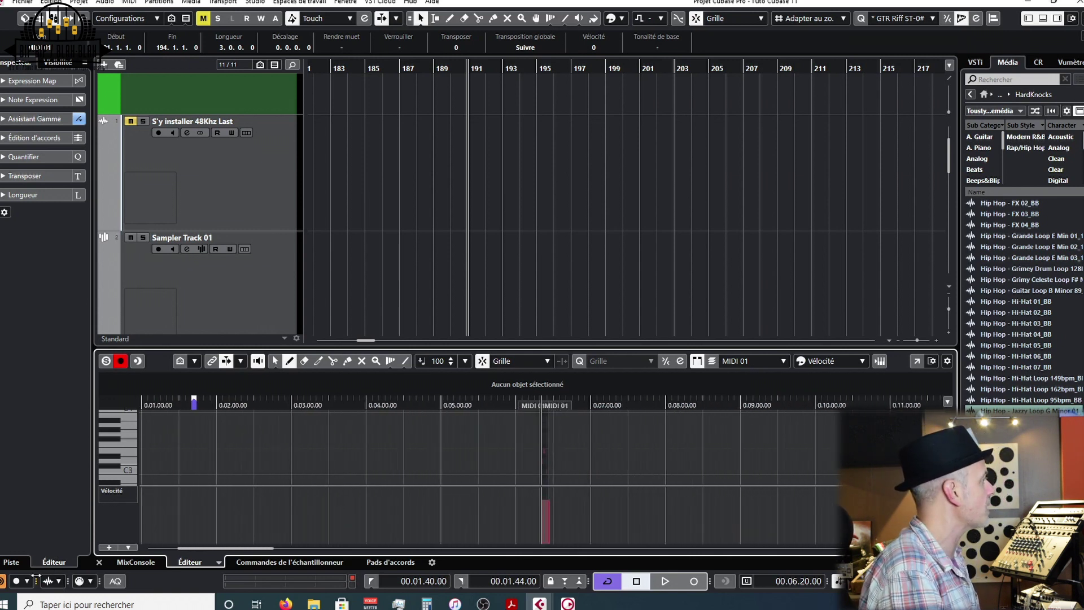
Close the docked key editor, then unmute the S'y installer 48Khz Last track and move its audio event to start at bar 121
click(99, 562)
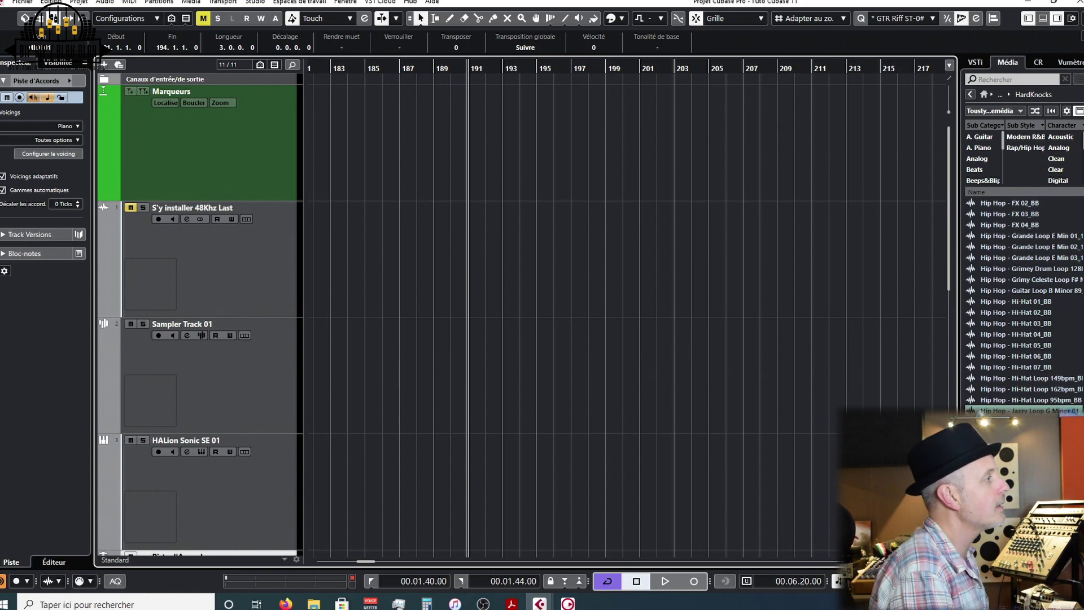
drag(910, 561, 889, 561)
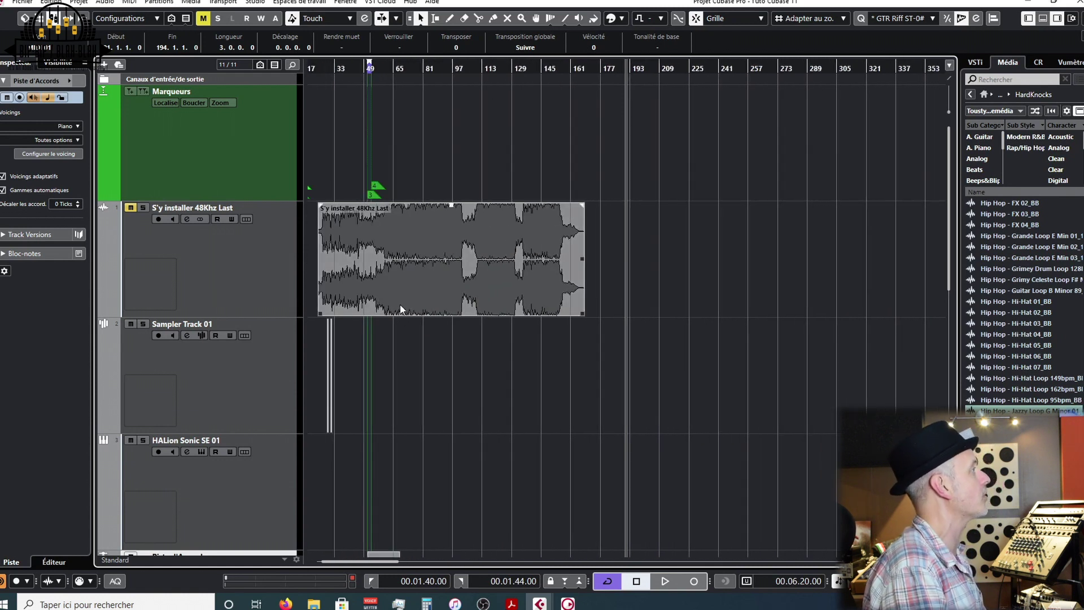
drag(400, 304, 575, 286)
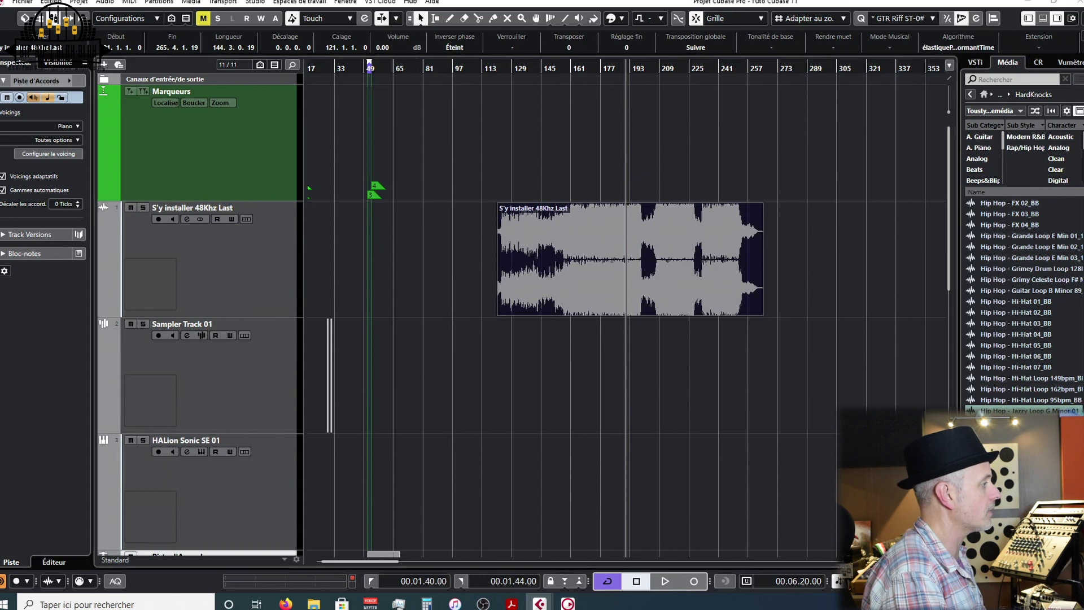
Set the S'y installer 48Khz Last track's volume to -6.80 and play its audio event from two different points
click(249, 262)
drag(70, 134, 58, 134)
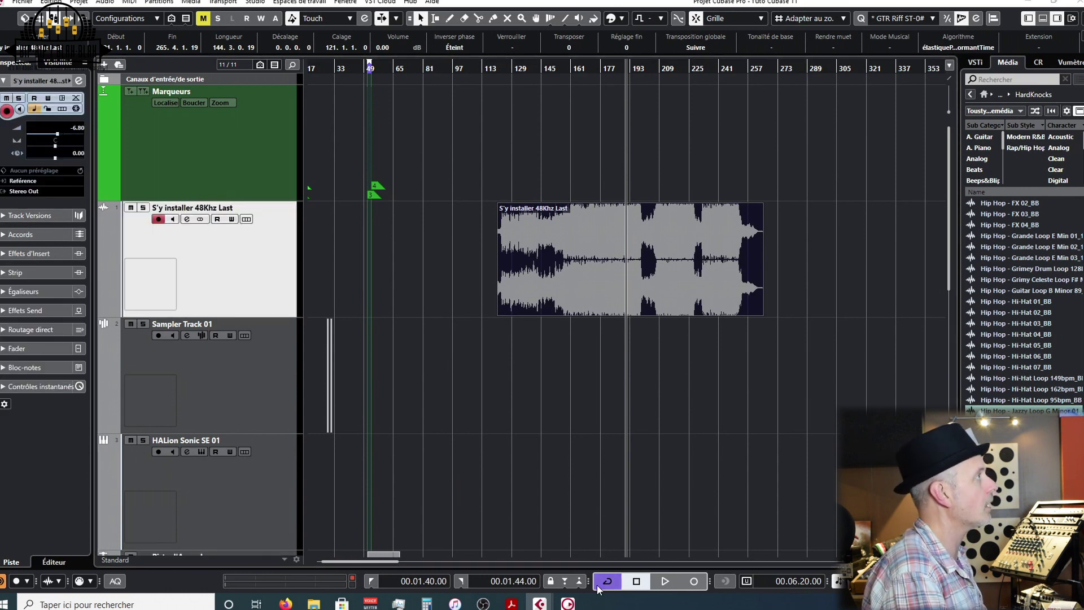
click(588, 67)
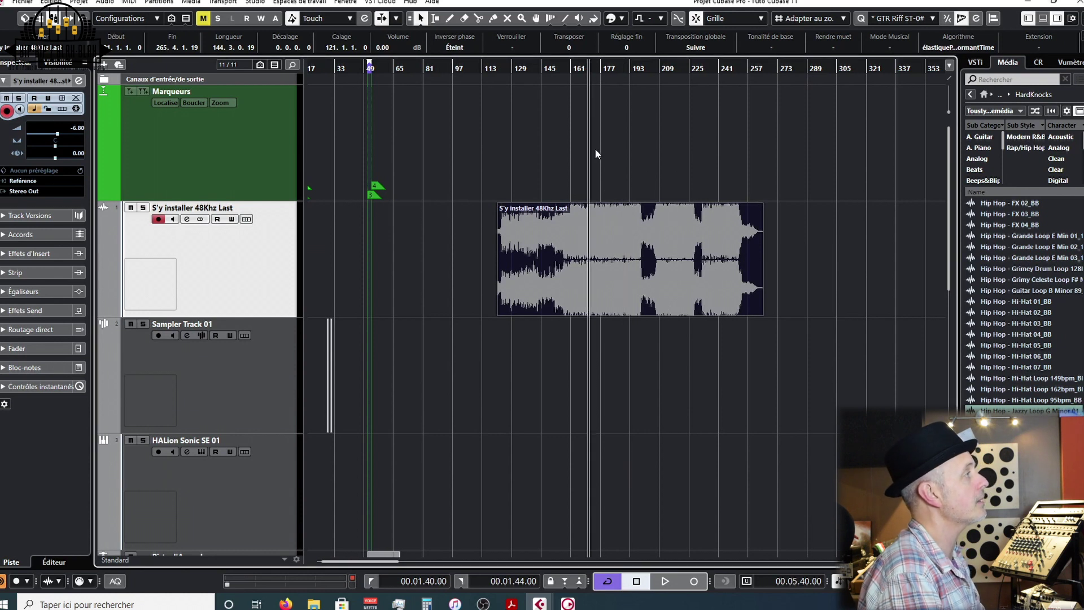
key(space)
click(607, 306)
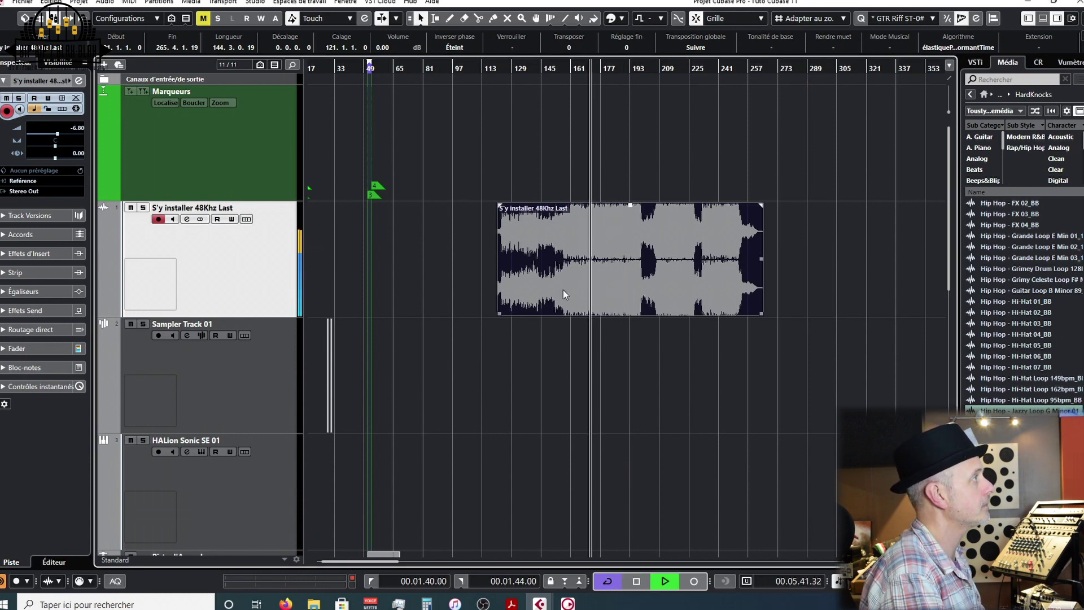
click(569, 68)
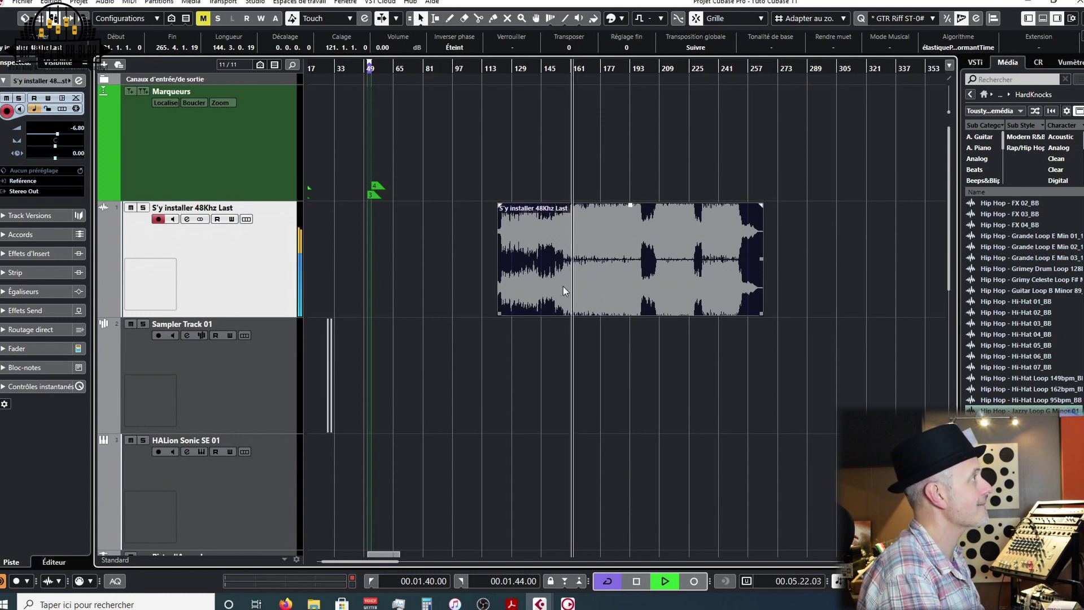
key(space)
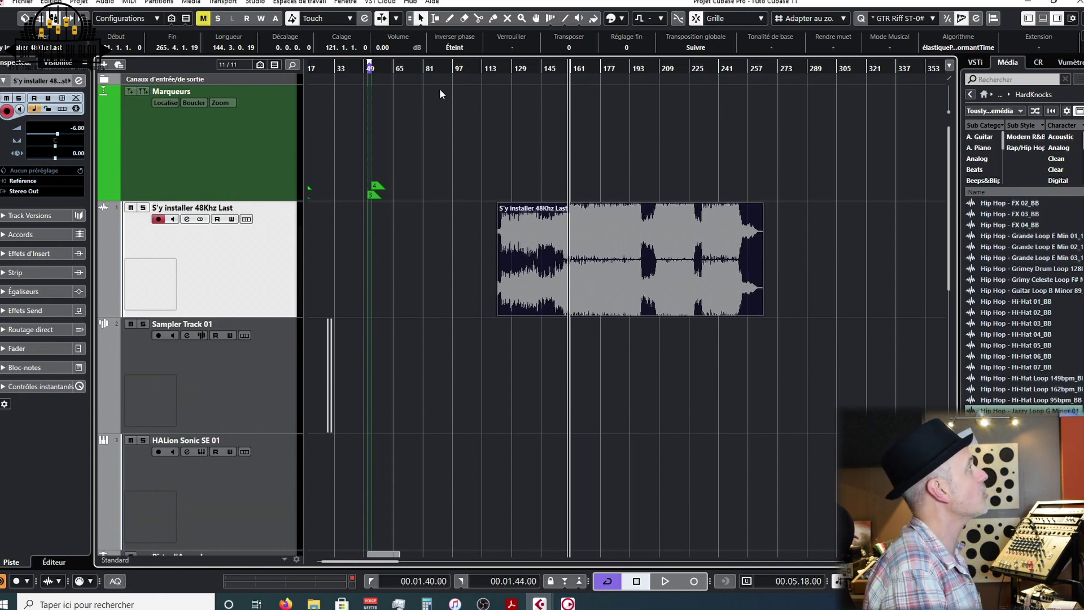
Apply the SpectraLayers extension to the S'y installer 48Khz Last event and enlarge its docked spectral editor
click(108, 3)
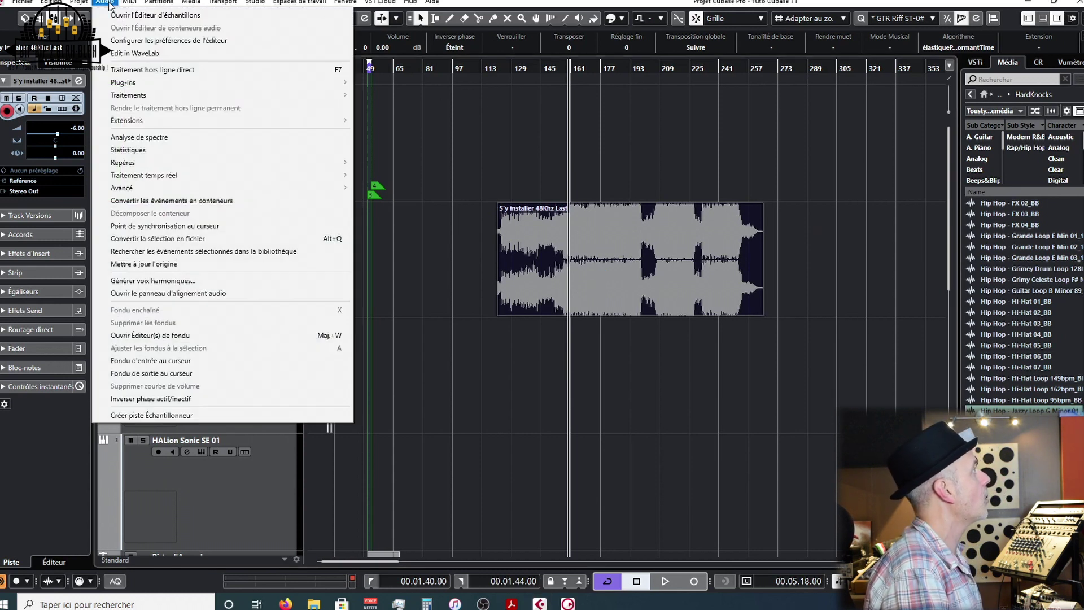
mouse_move(127, 121)
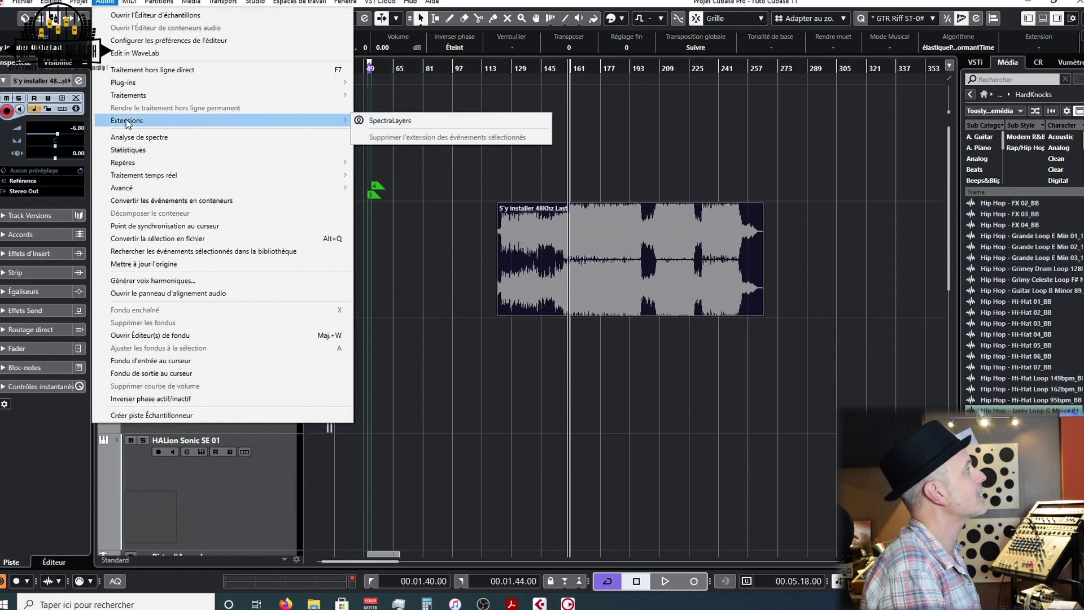
click(398, 120)
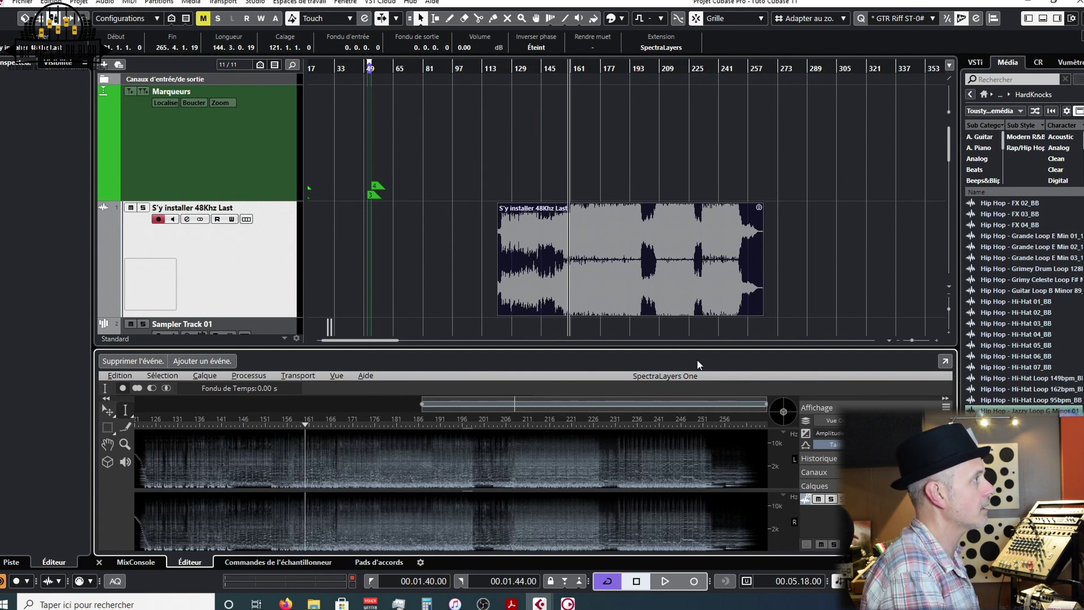
drag(683, 348, 710, 198)
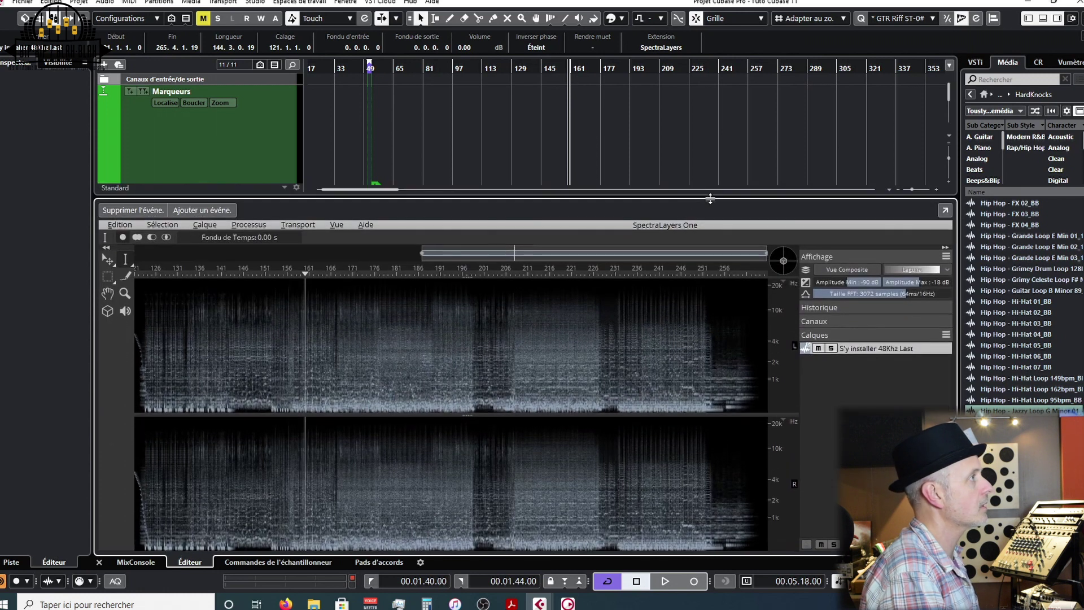
Set the spectrogram's colour map to Magma
click(862, 271)
click(919, 270)
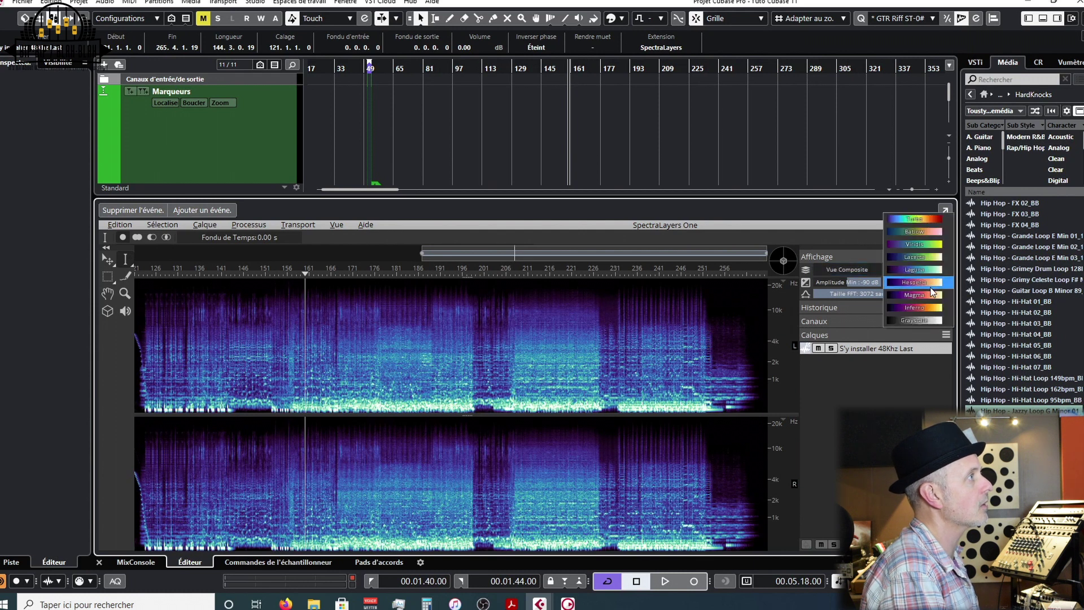
click(924, 294)
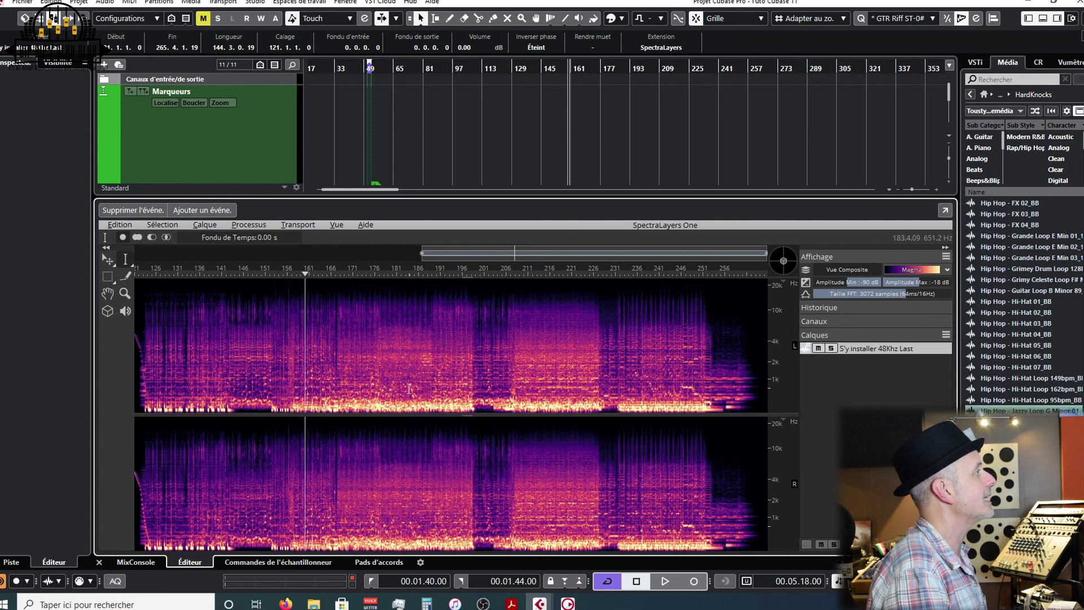
click(204, 224)
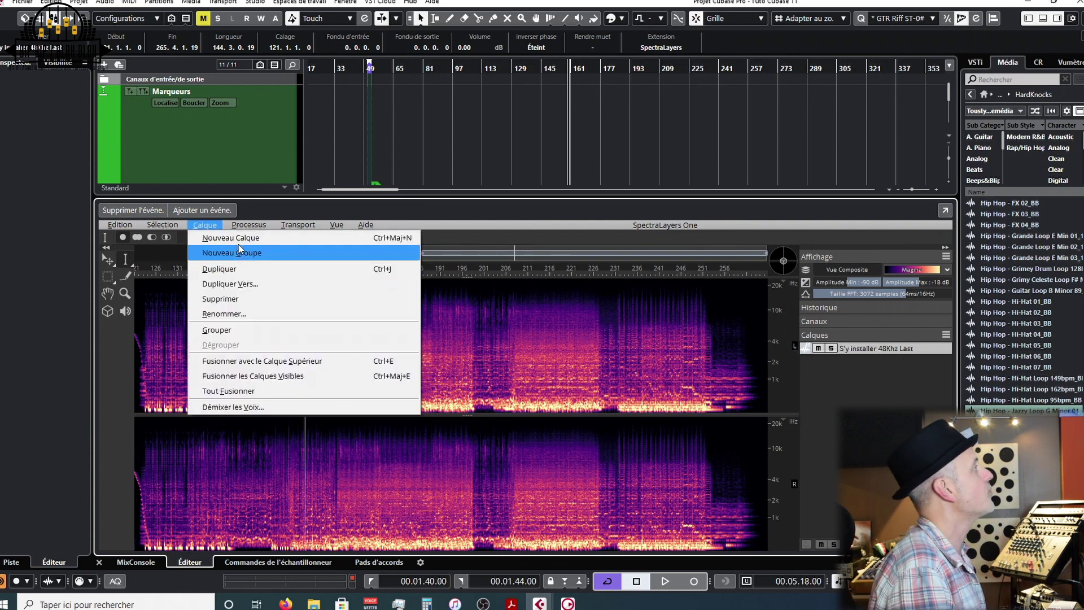
click(239, 226)
mouse_move(243, 253)
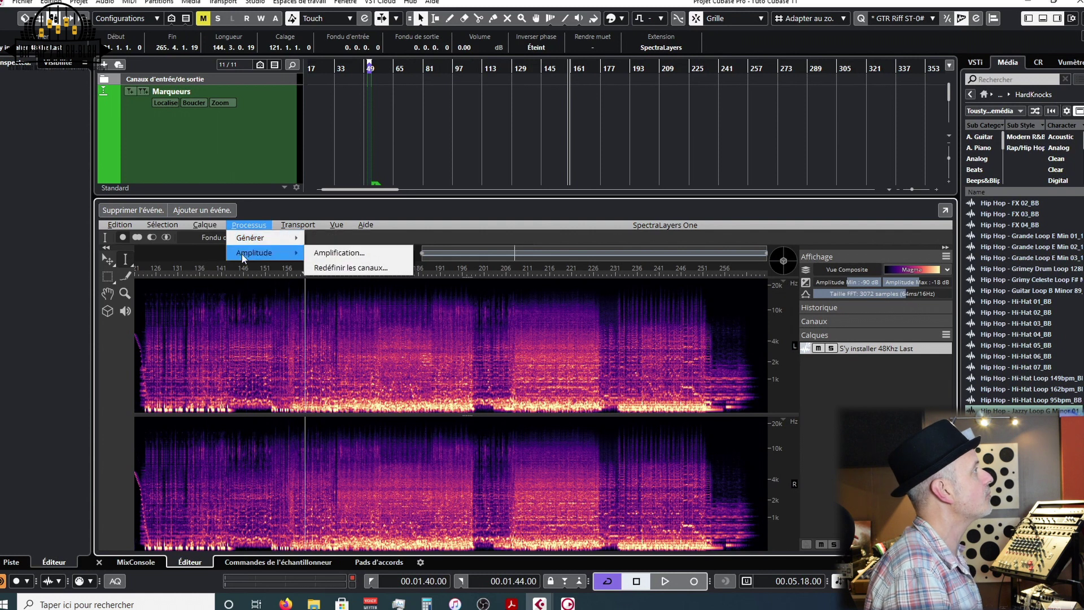
mouse_move(294, 226)
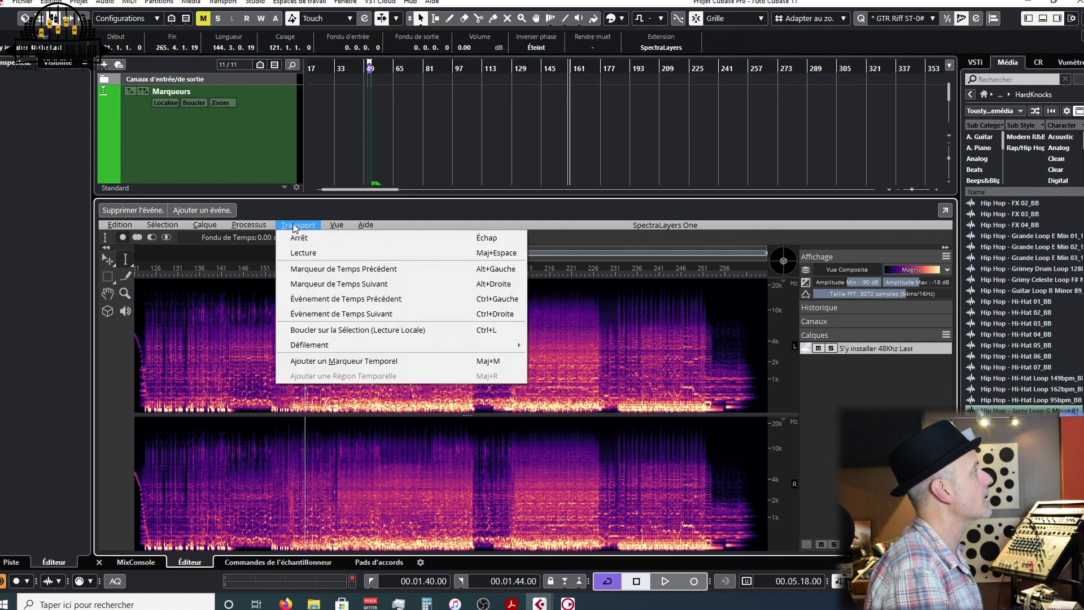
mouse_move(327, 229)
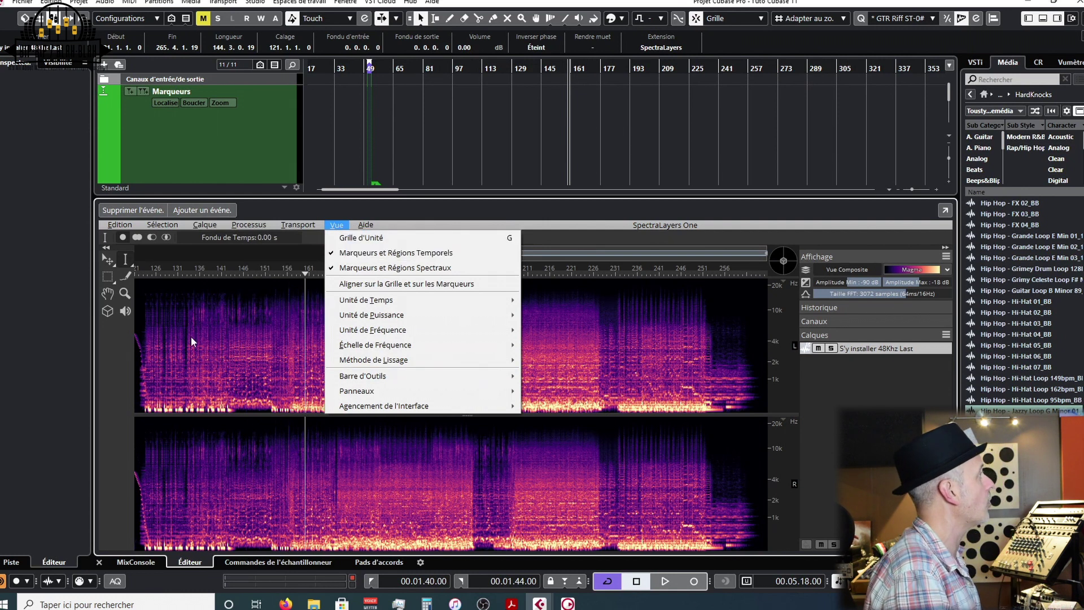
click(266, 369)
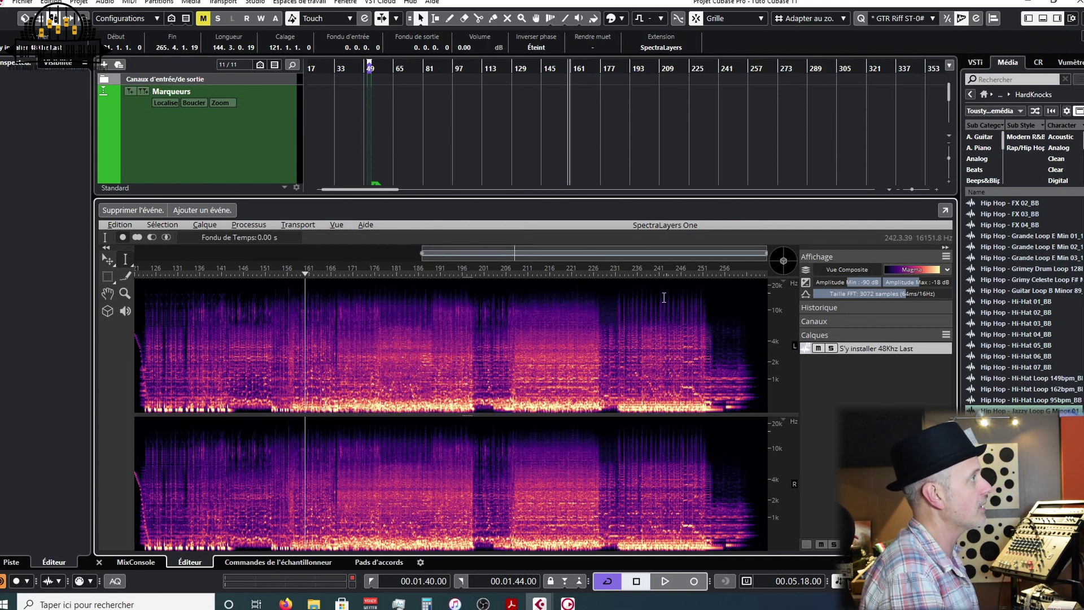
drag(624, 278, 628, 255)
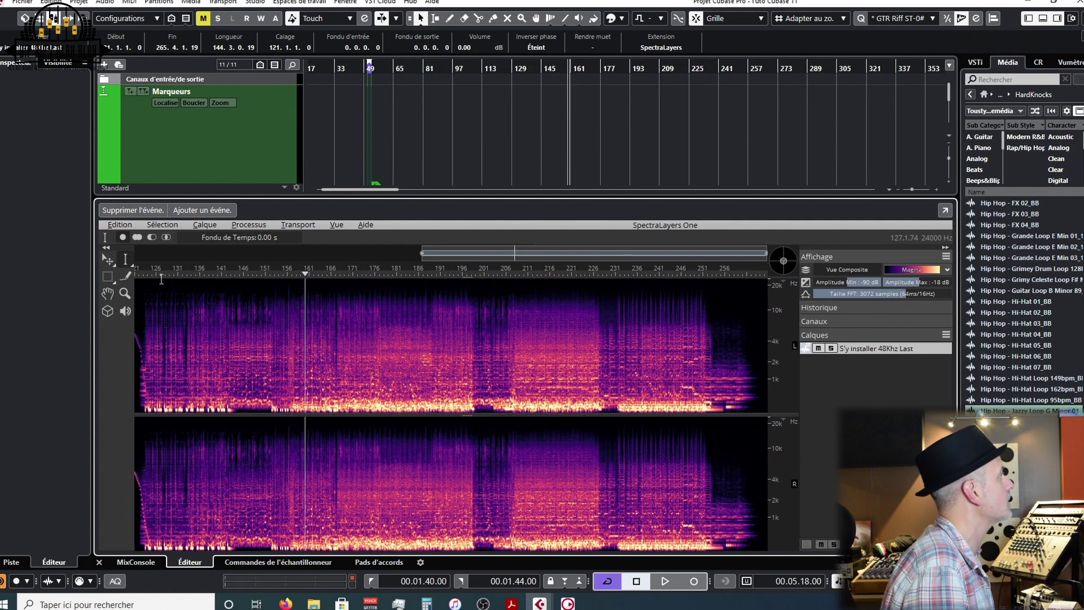
Unmix the voices of the S'y installer 48Khz Last layer with a sensitivity of 0.00
click(163, 225)
mouse_move(127, 227)
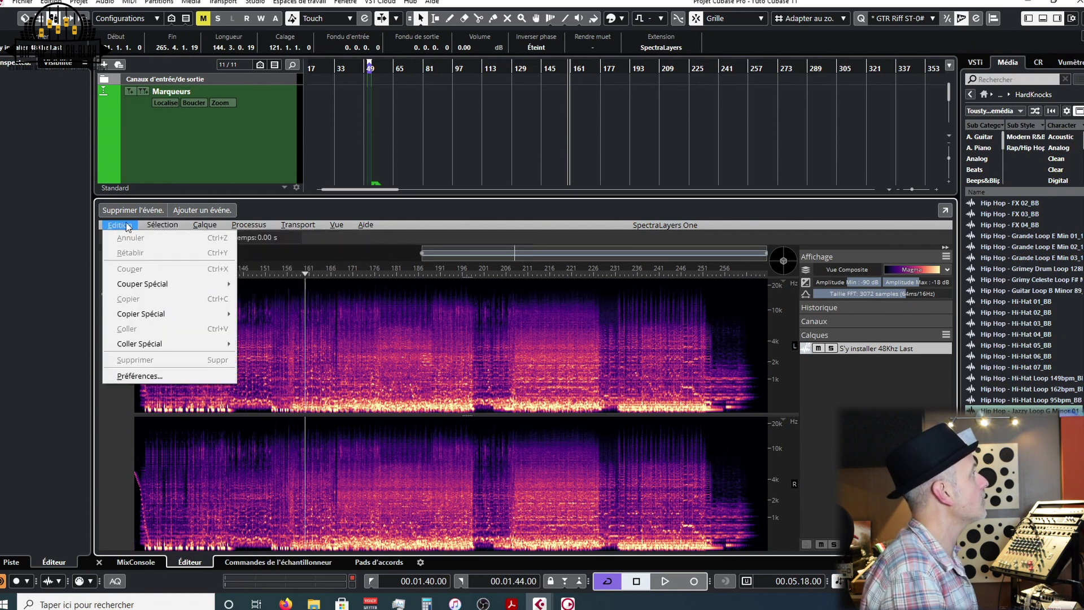
mouse_move(203, 228)
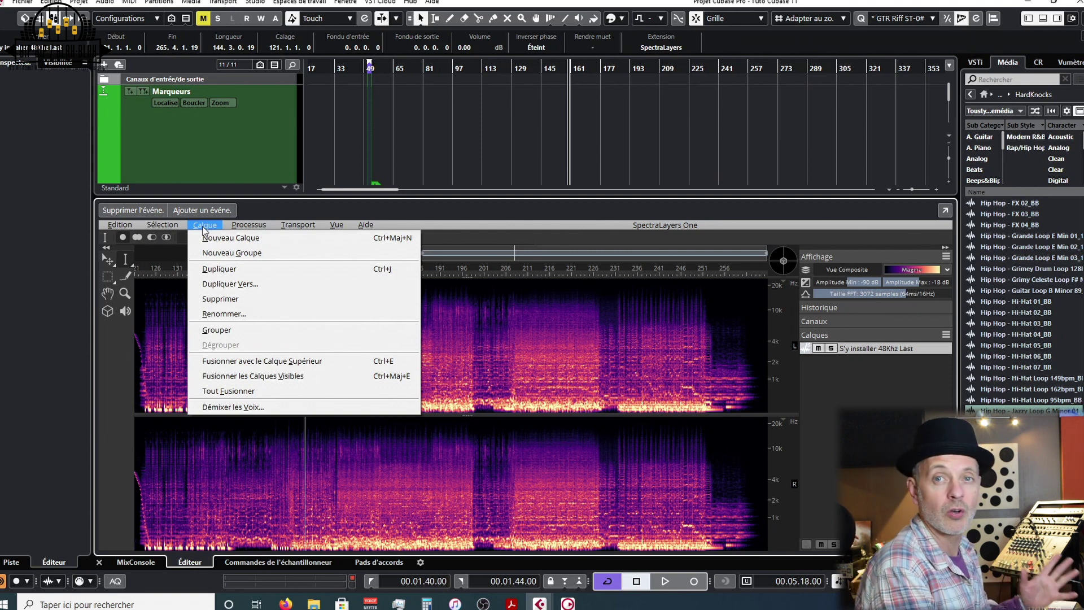
click(246, 405)
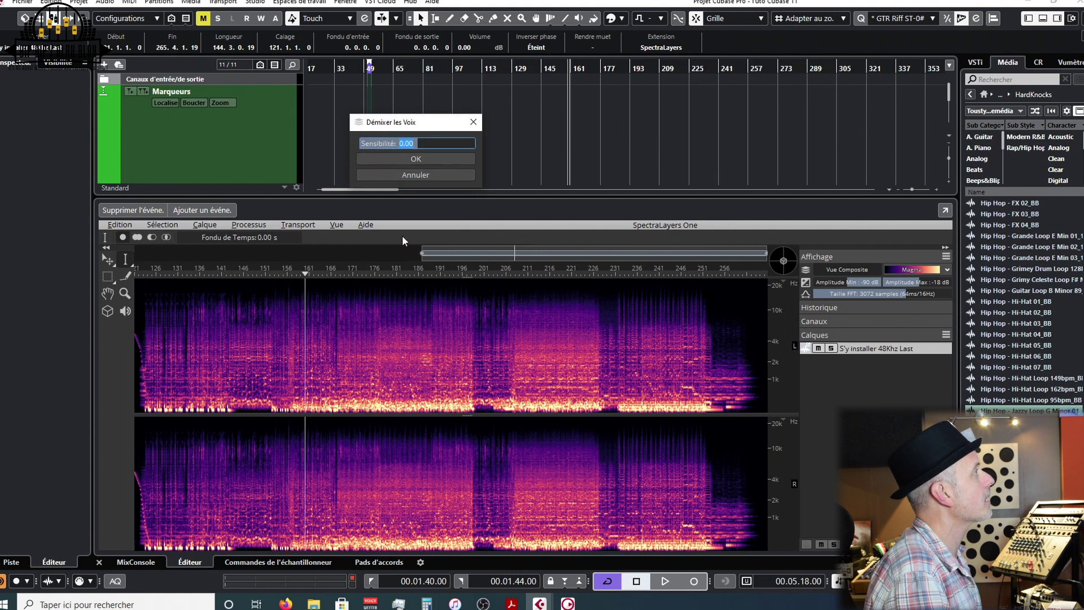
click(409, 160)
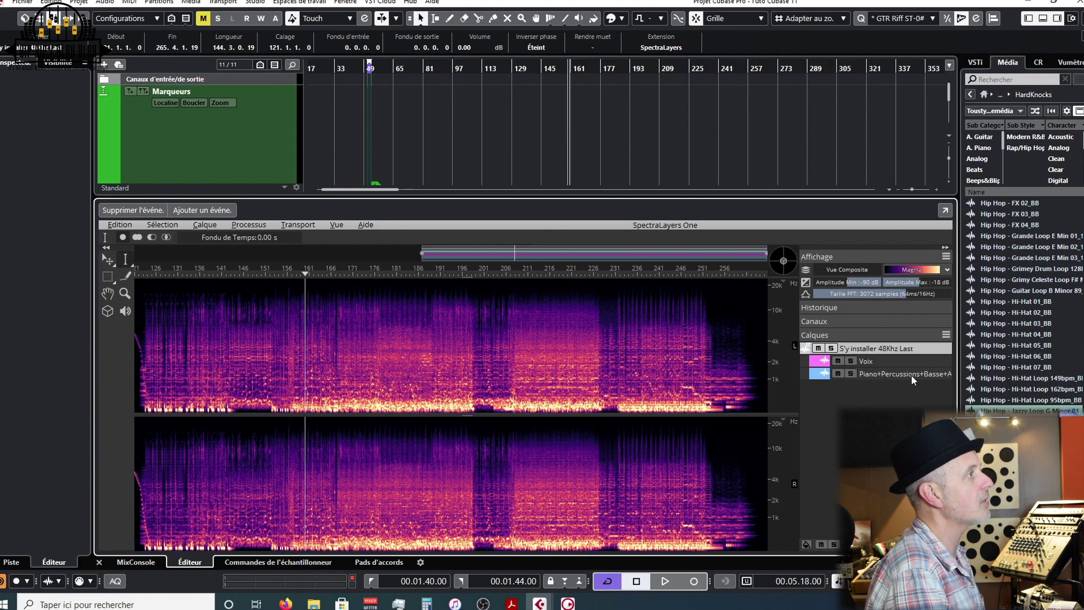
Play the Voix layer soloed, then solo the Piano+Percussions+Basse+Autre layer instead and stop playback after listening to it
click(851, 362)
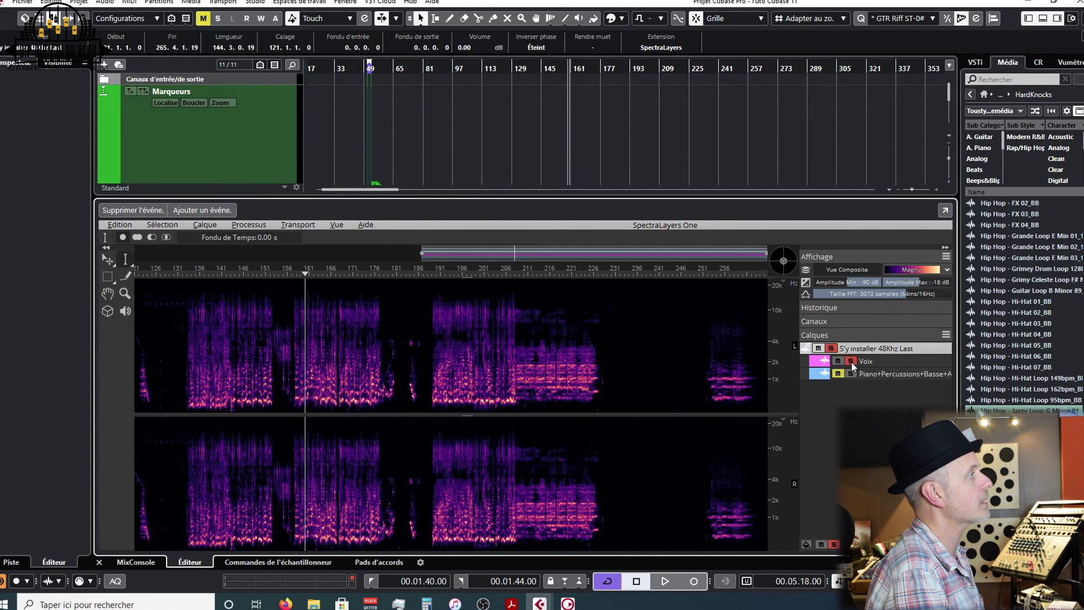
key(space)
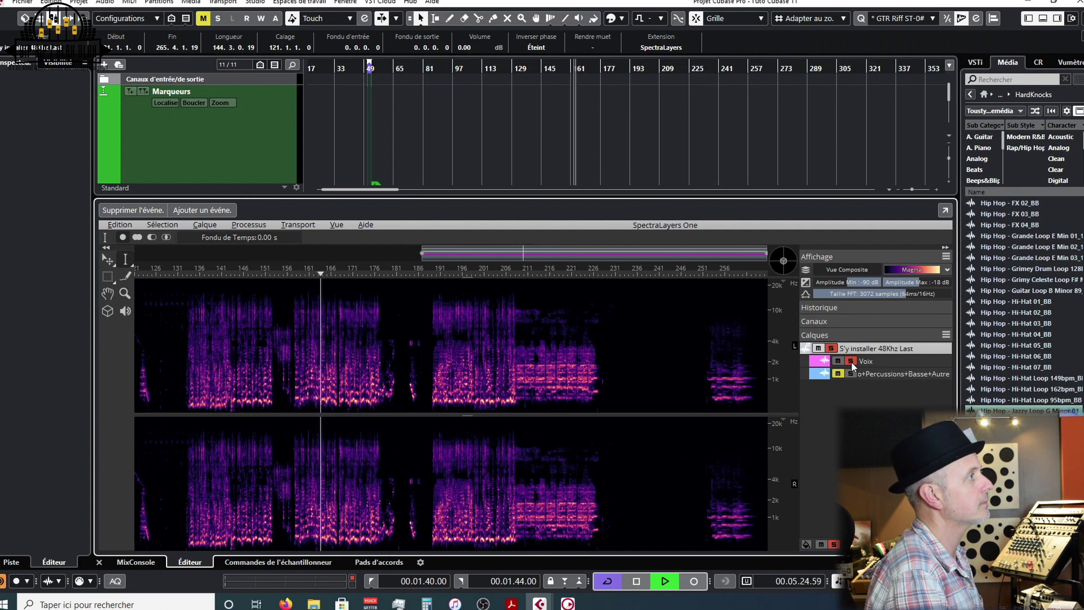
click(851, 362)
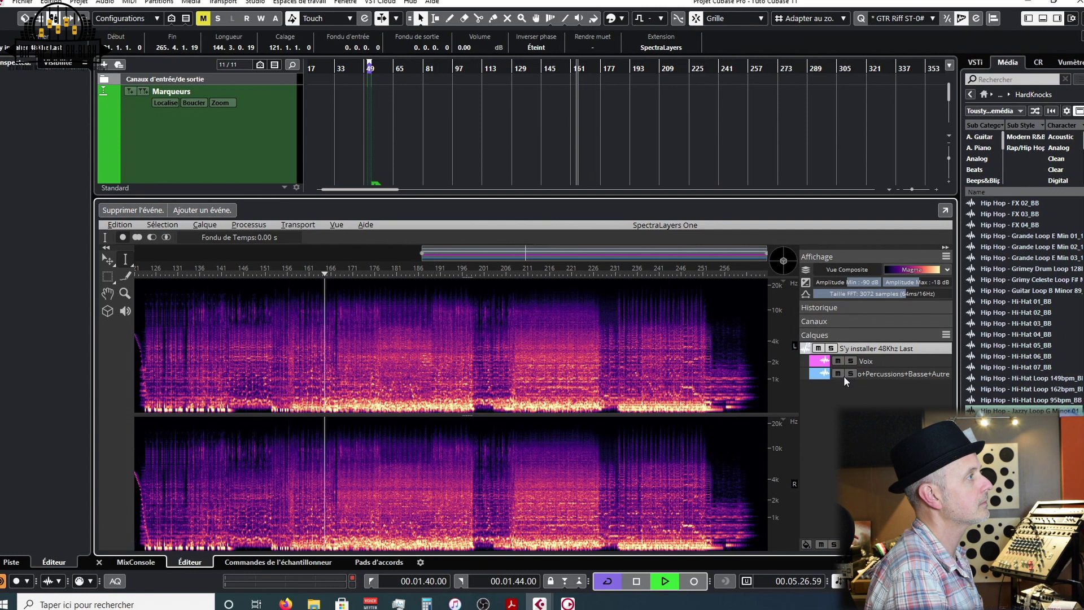
click(850, 373)
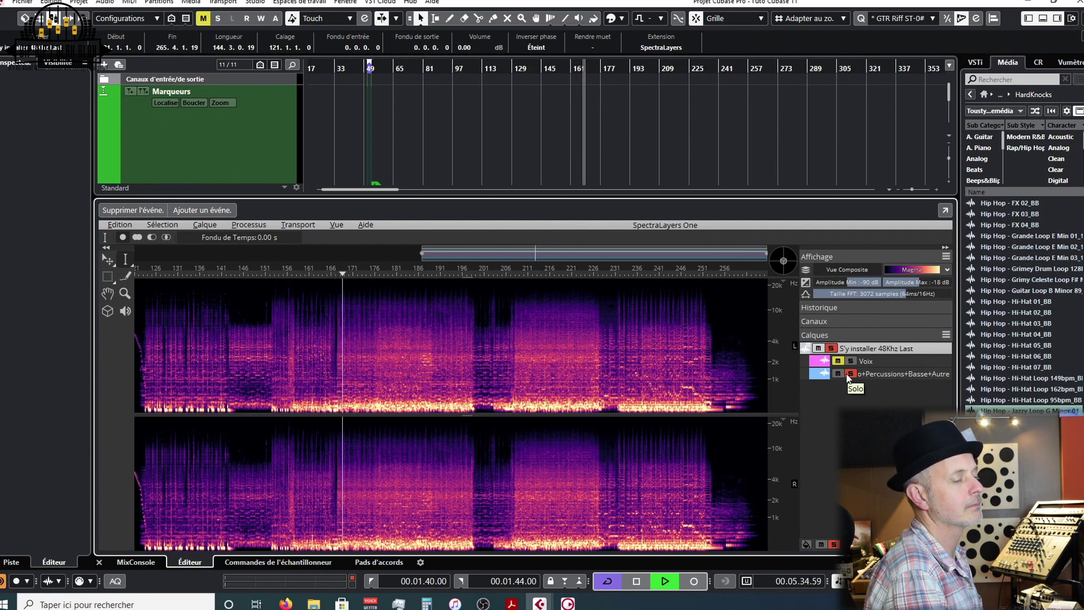
key(space)
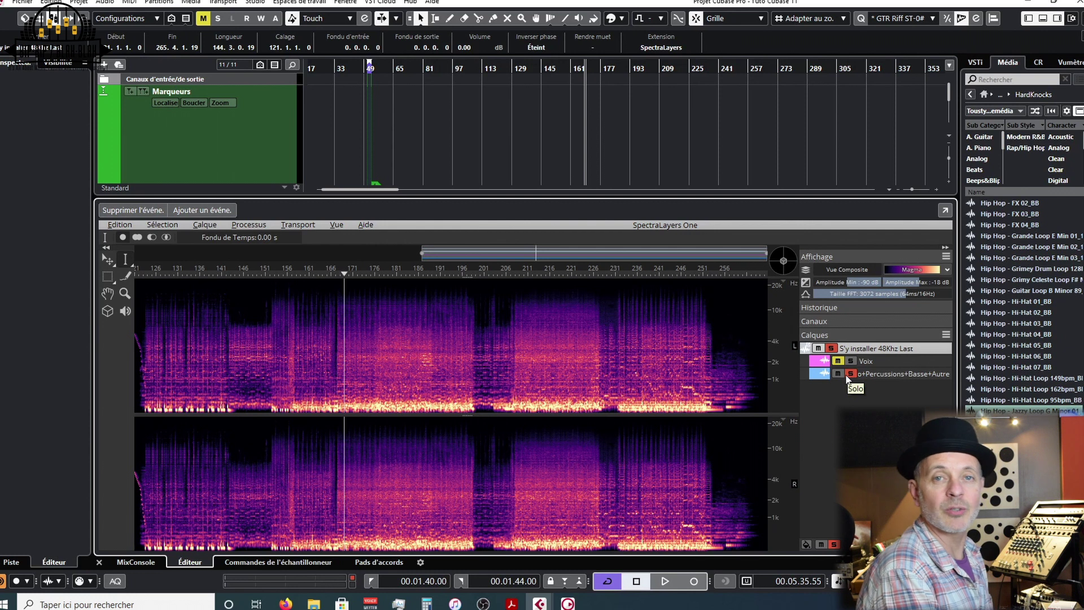